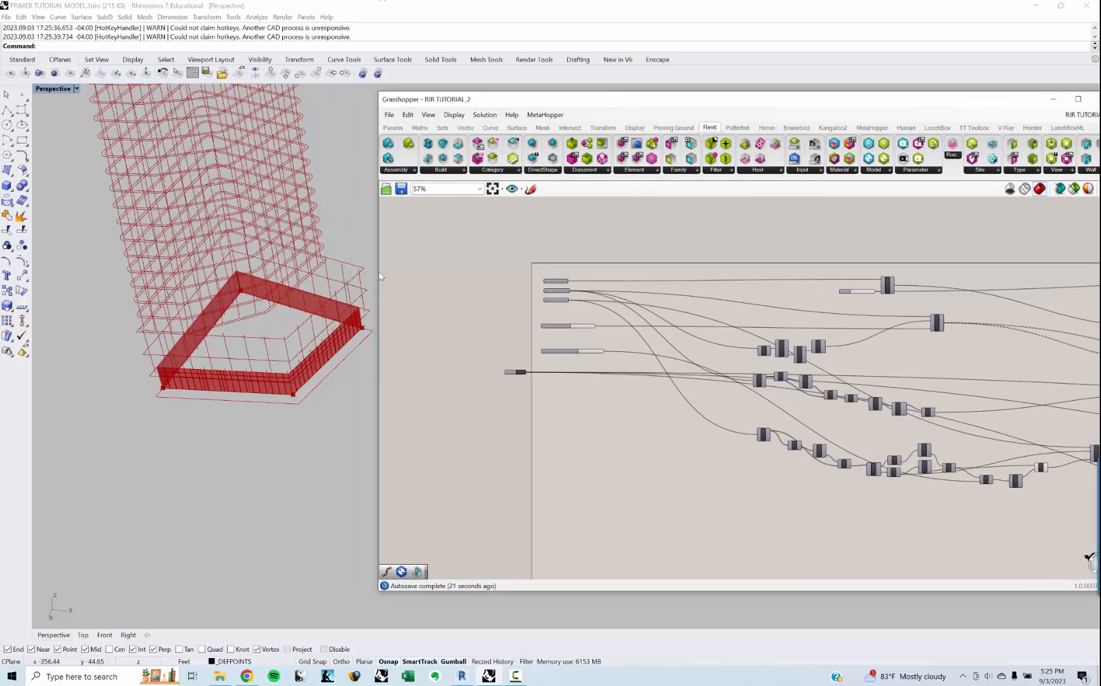
- Resize and reposition the Grasshopper window so the tower model stays visible beside the canvas
left_click_drag(377, 272, 570, 267)
left_click_drag(729, 106, 621, 104)
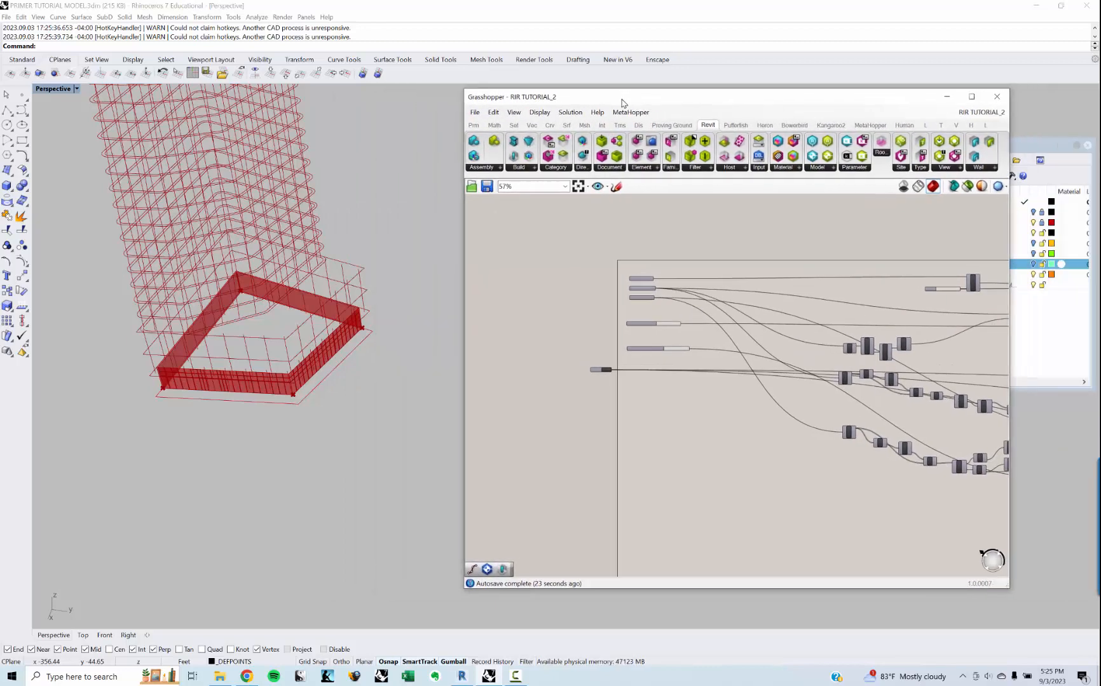
right_click_drag(716, 420, 680, 405)
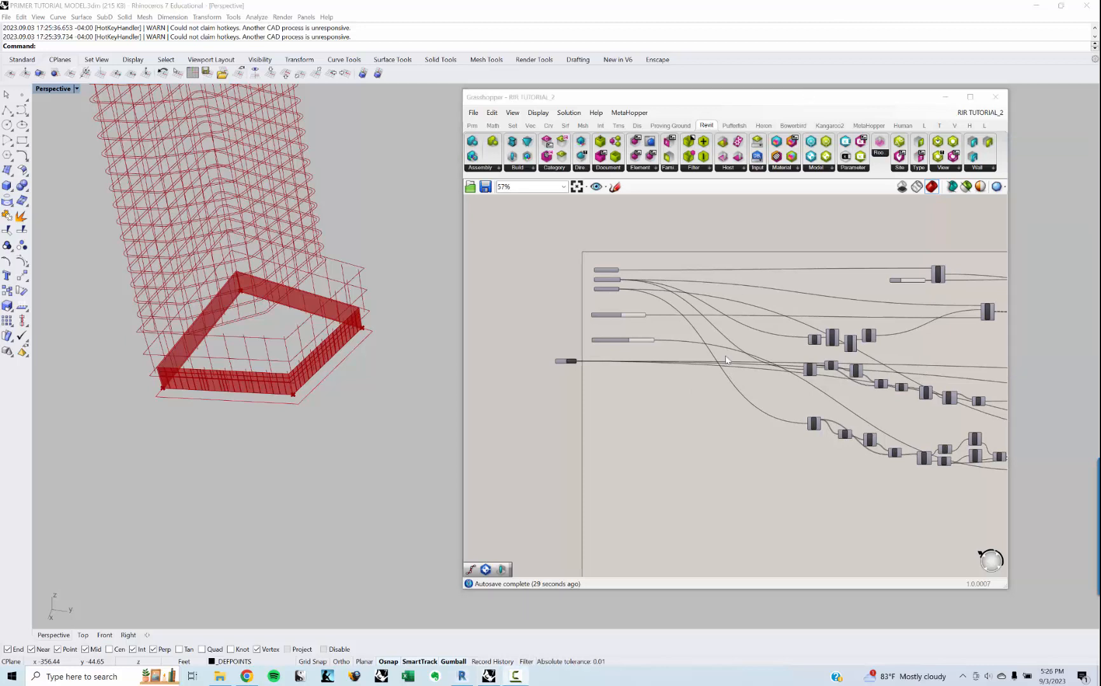
- Add a Brep parameter and connect the PODIUM MASSING geometry to its input
left_click(725, 304)
scroll(620, 284, "up", 4)
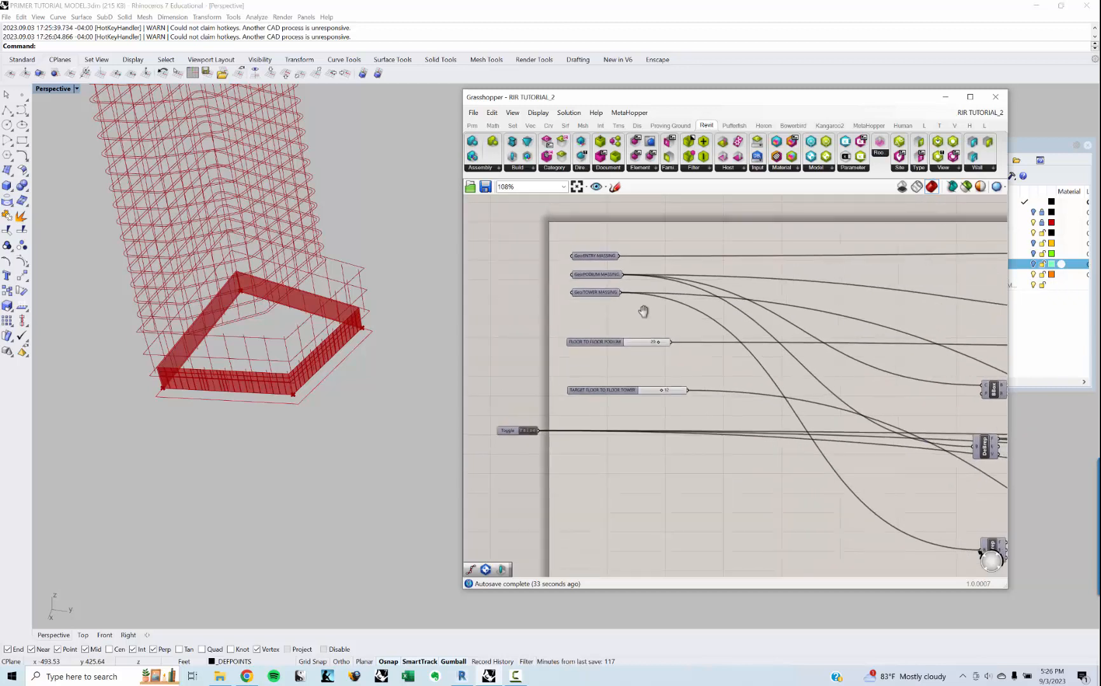
left_click(610, 277)
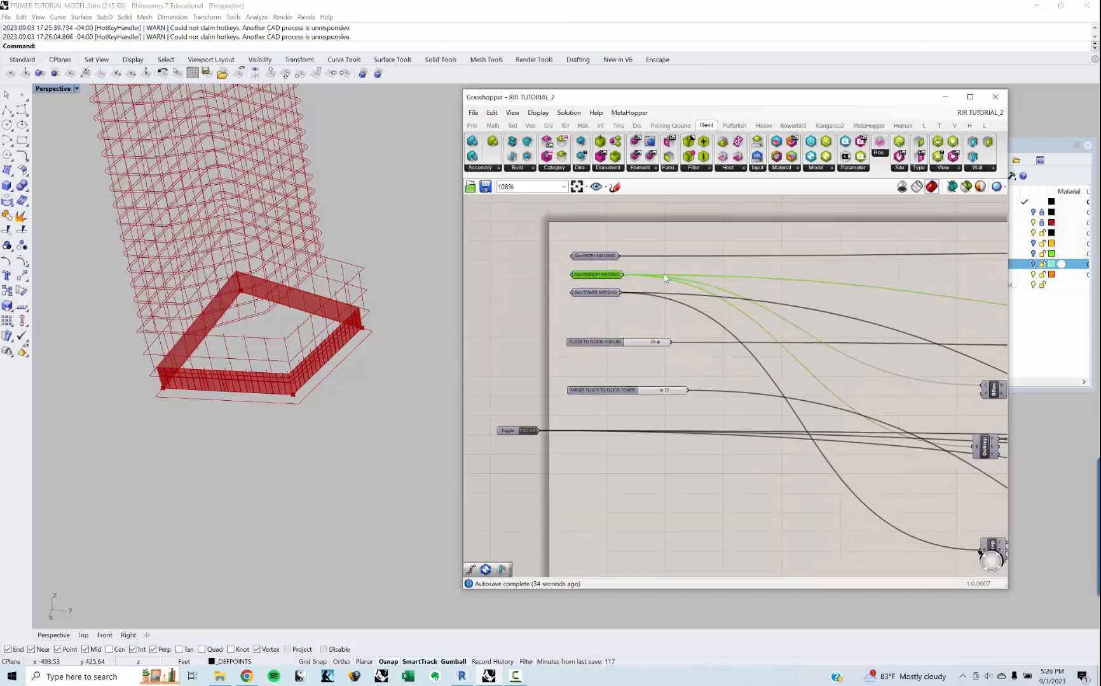
double_click(755, 268)
type("bre")
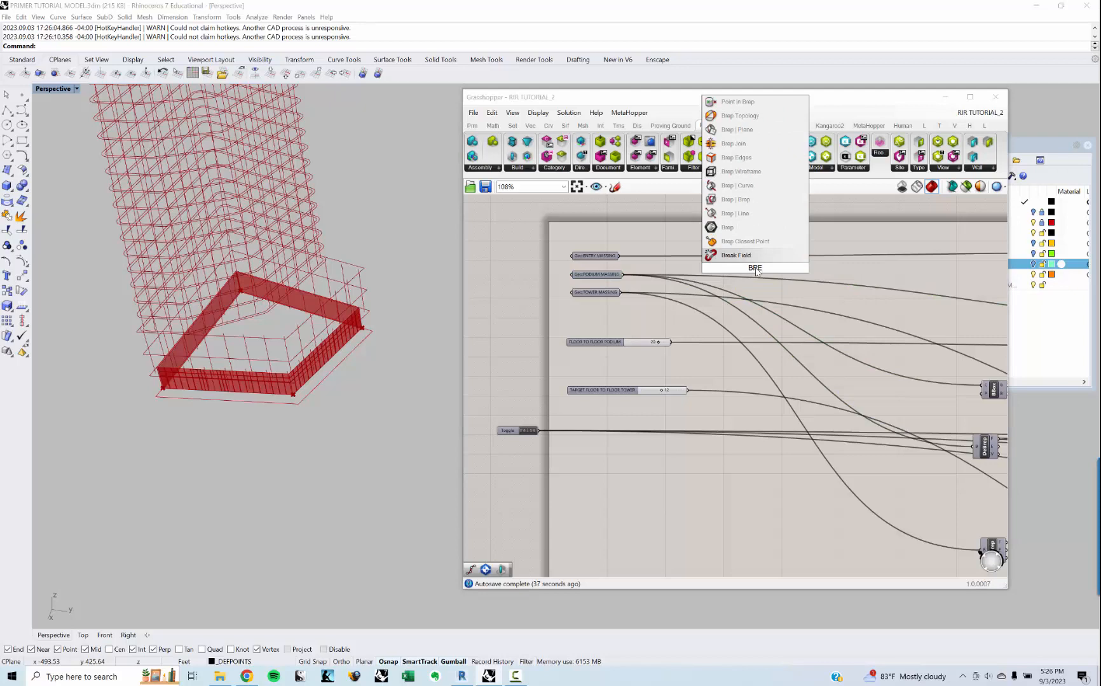
key("Up")
key("Up")
key("Return")
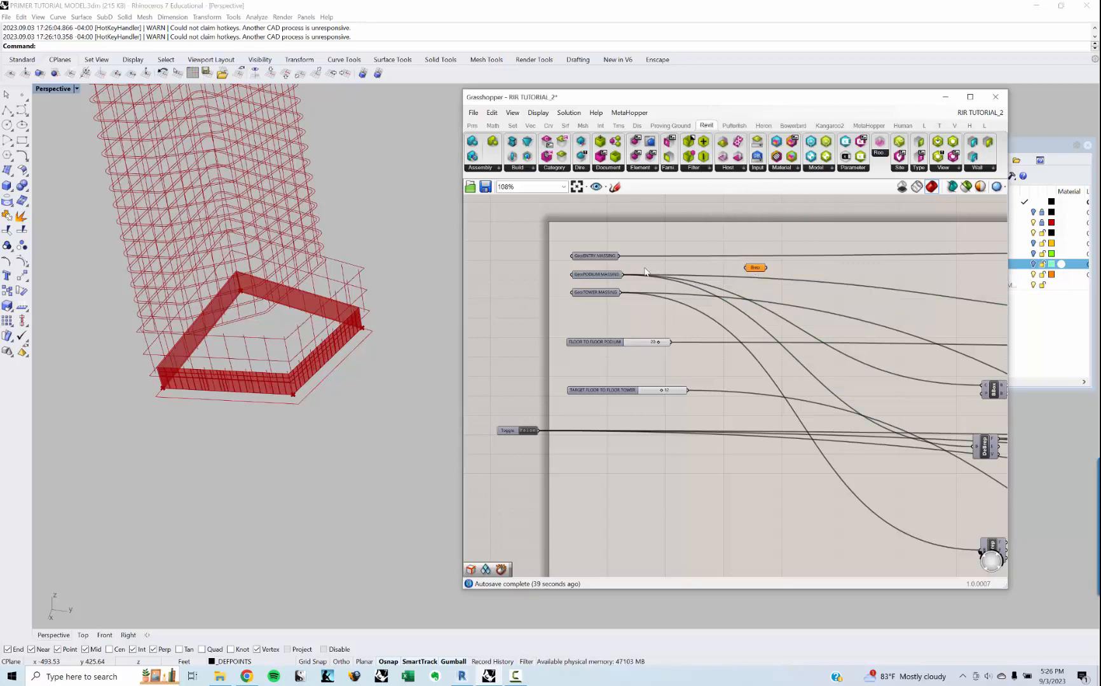
left_click_drag(742, 272, 743, 270)
left_click(756, 267)
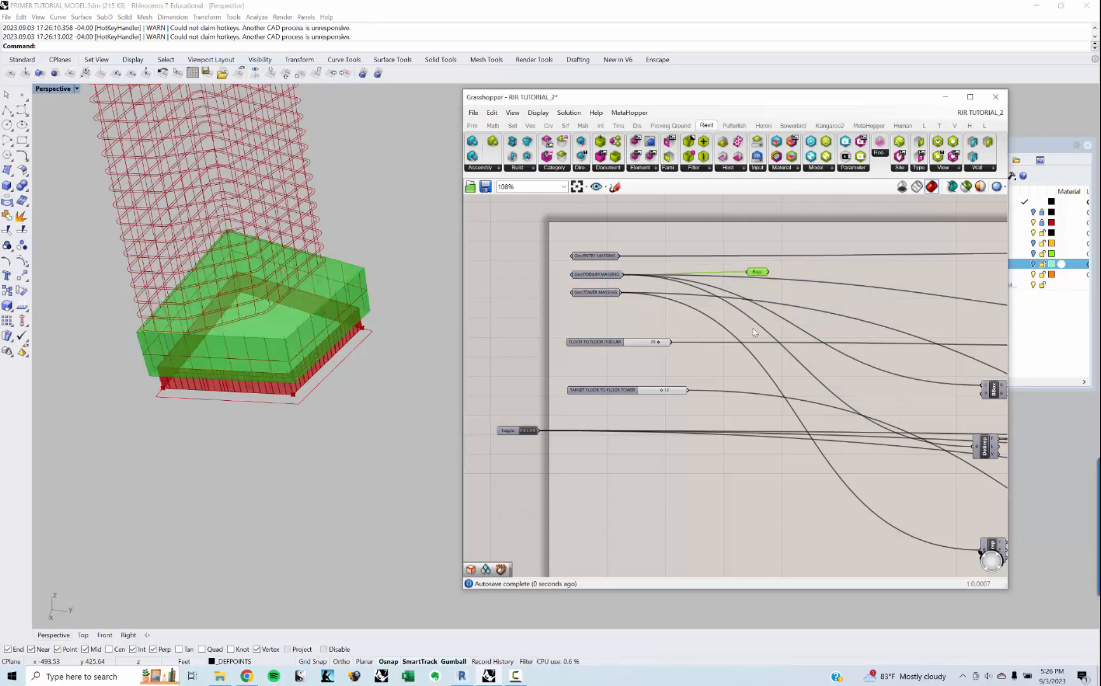
- Move the podium Brep parameter to an empty area of the canvas beyond the existing component groups
scroll(747, 334, "down", 8)
right_click_drag(747, 334, 713, 333)
scroll(815, 390, "up", 8)
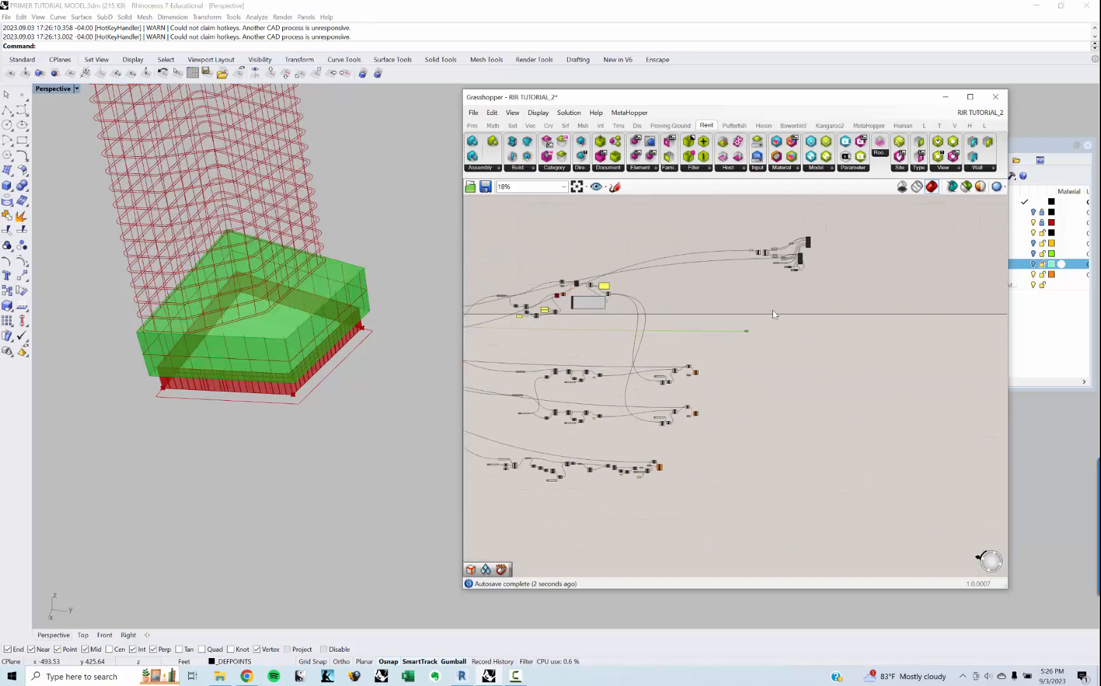
left_click(850, 378)
scroll(853, 378, "up", 6)
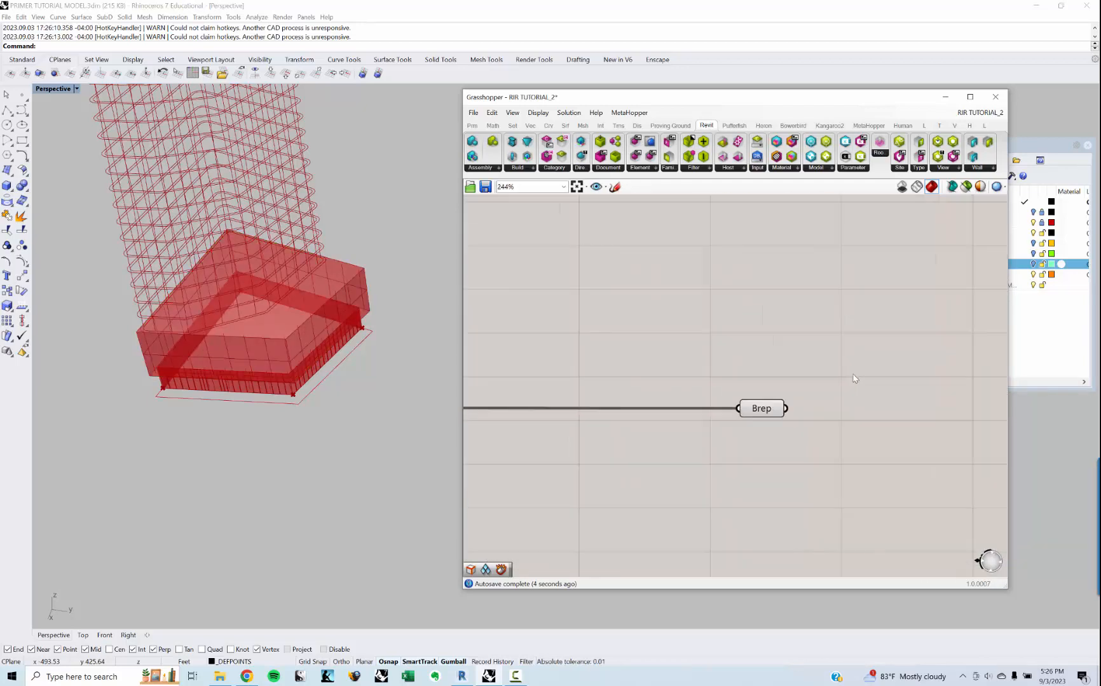
- Add a Deconstruct Brep component, feed it from the podium Brep parameter and place it beside that parameter
right_click_drag(855, 431, 806, 427)
double_click(805, 434)
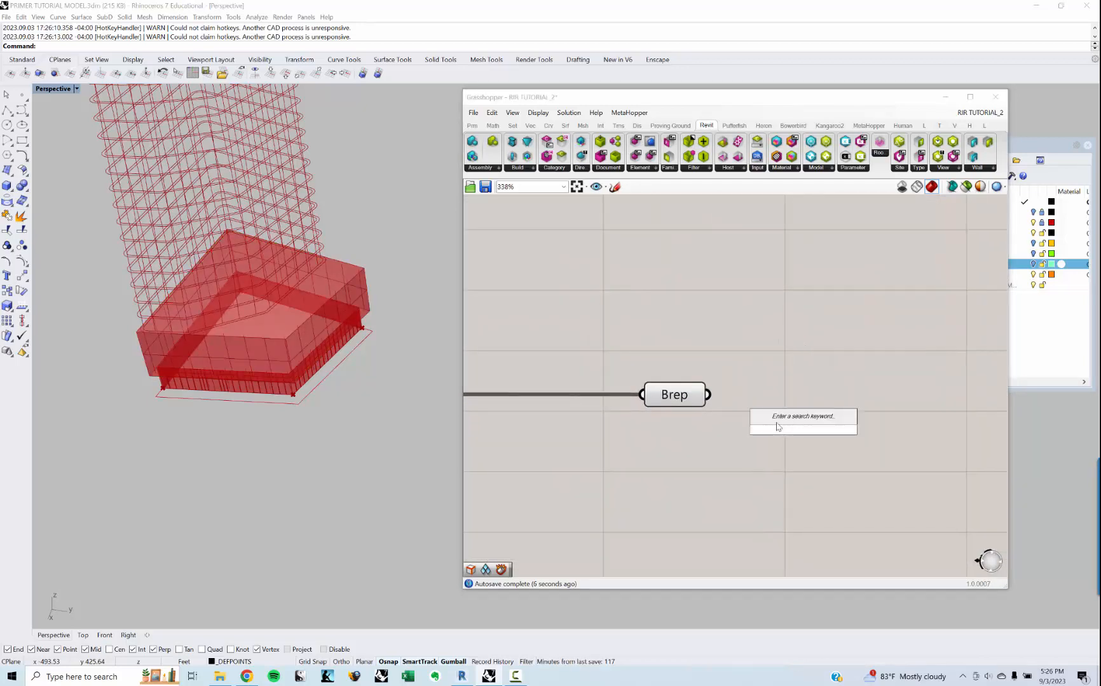
type("DEC")
key("Up")
key("Up")
key("Up")
key("Up")
key("Up")
key("Up")
key("Up")
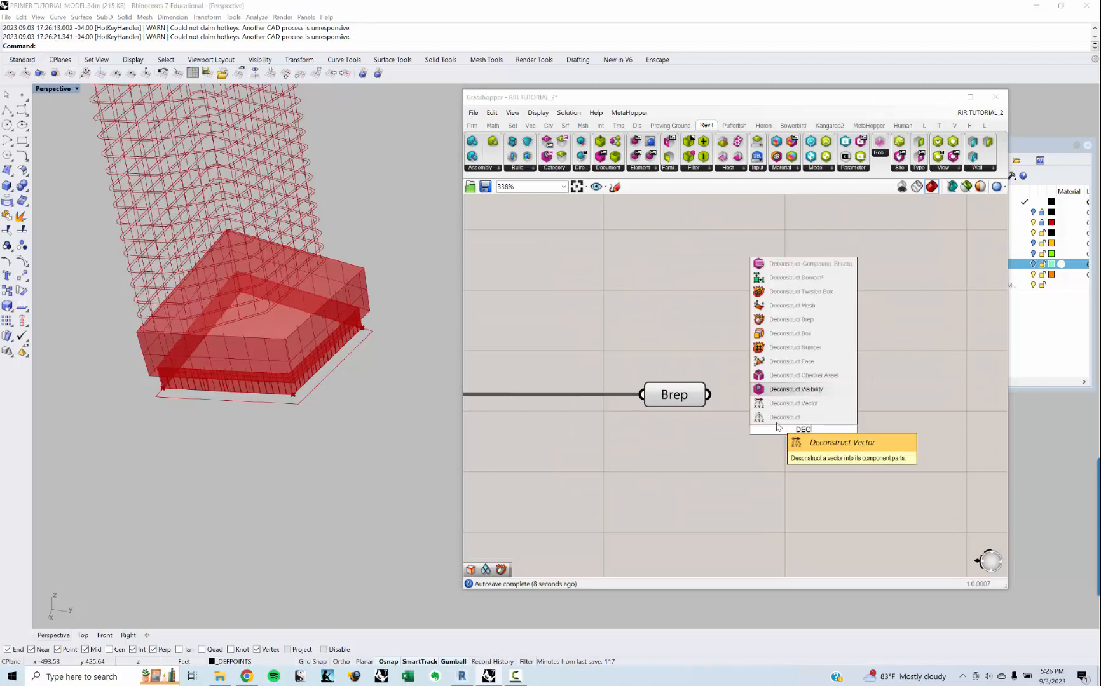
key("Return")
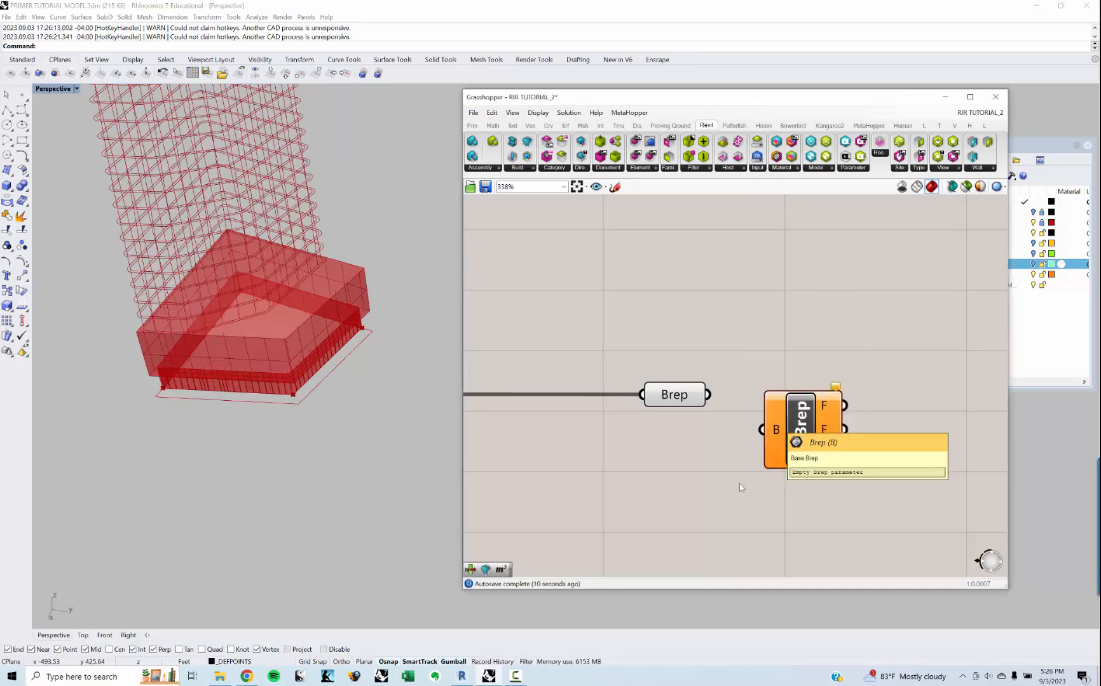
left_click_drag(743, 432, 744, 436)
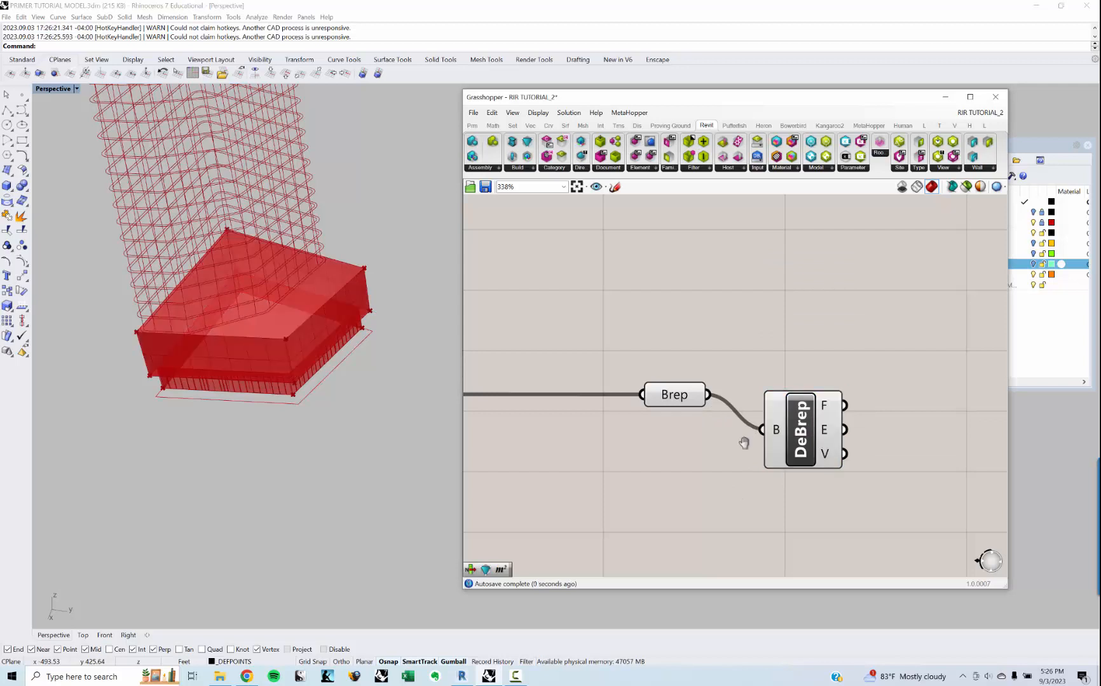
right_click_drag(744, 441, 628, 460)
left_click_drag(685, 455, 717, 434)
double_click(821, 440)
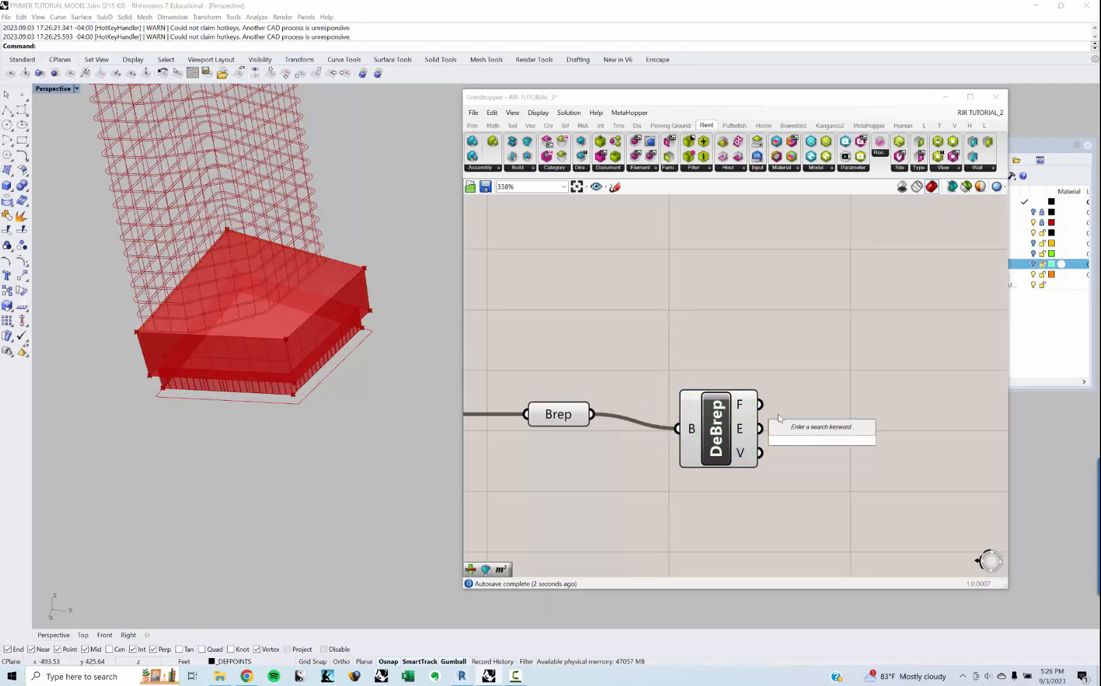
type("list")
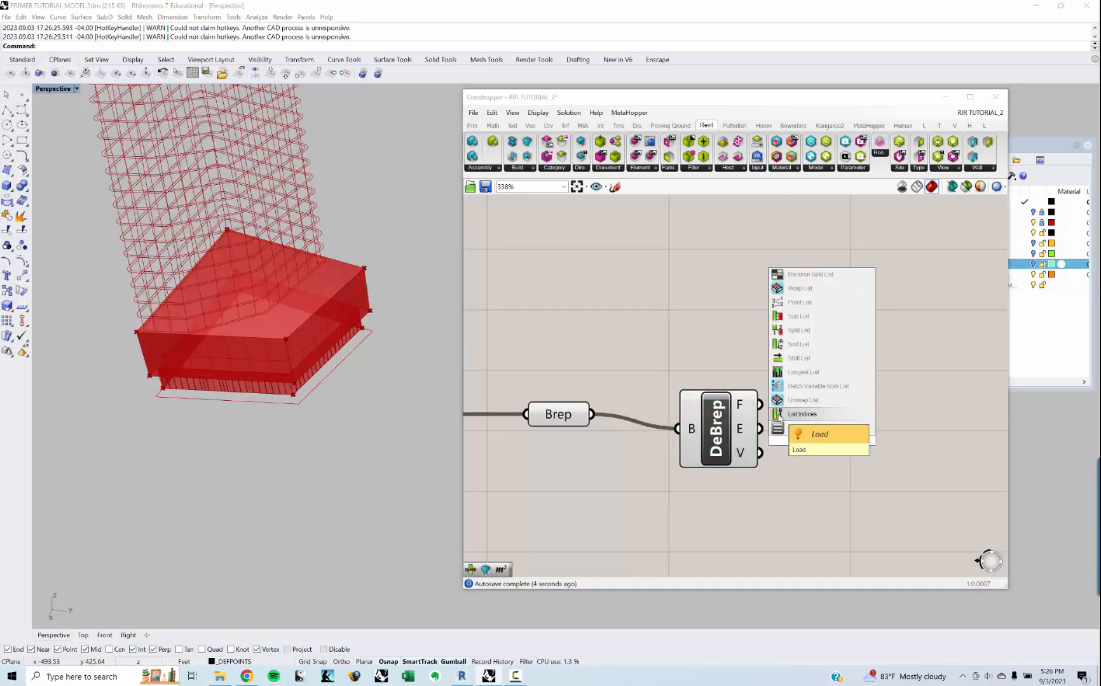
left_click(779, 415)
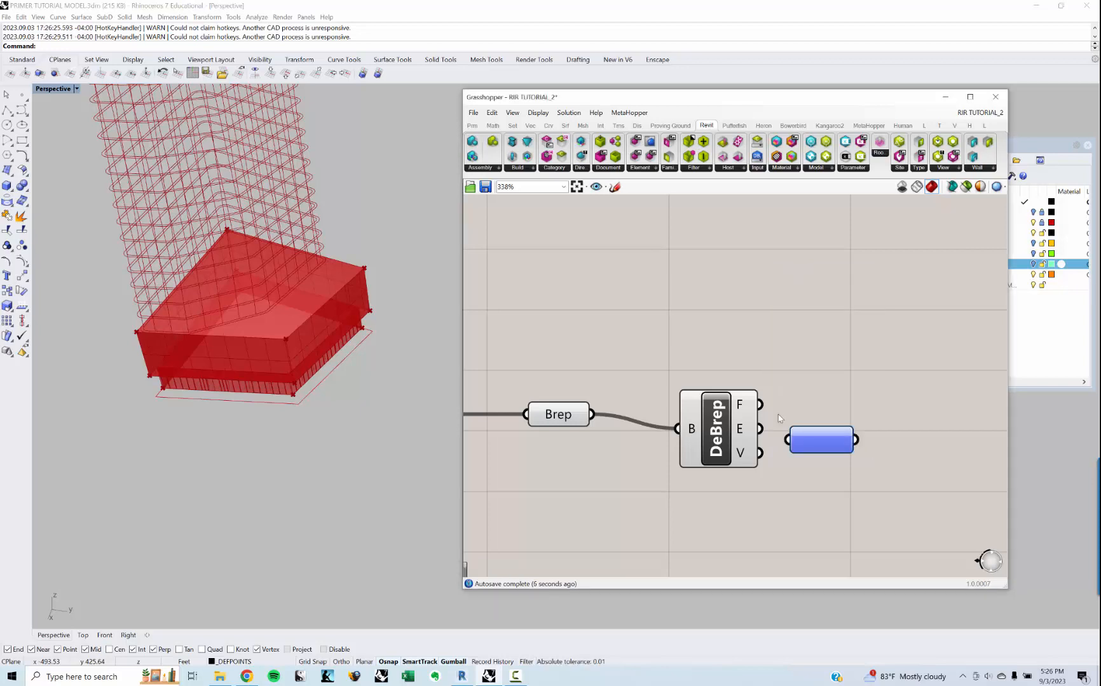
right_click_drag(778, 370, 684, 369)
left_click(742, 443)
right_click(732, 439)
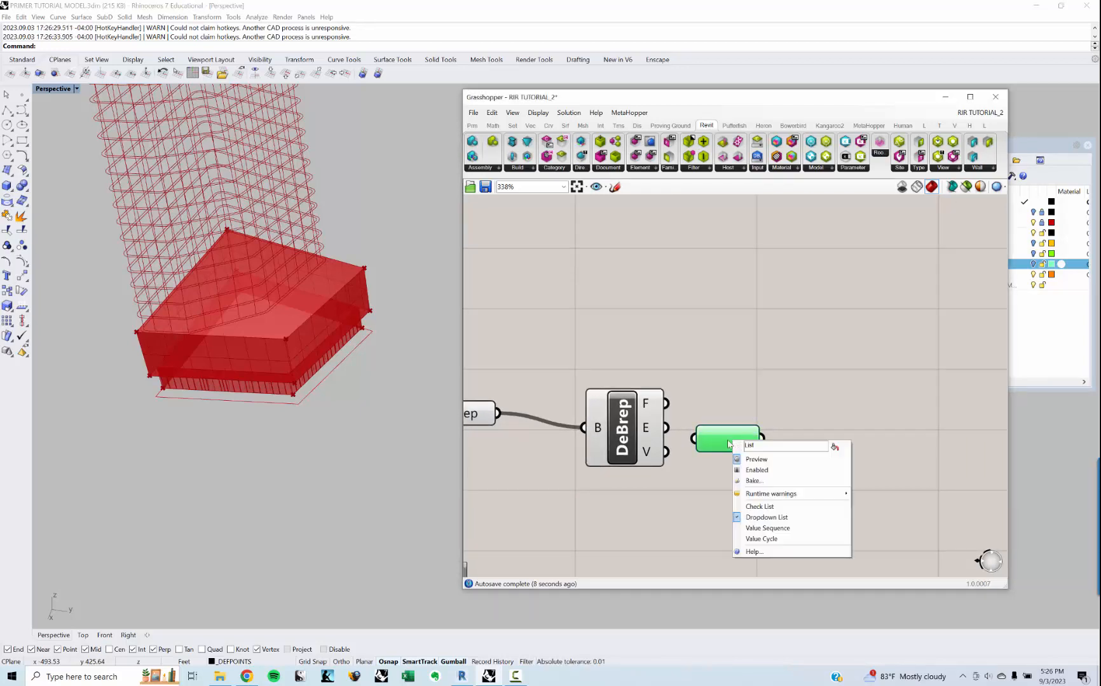
left_click_drag(722, 443, 748, 430)
key("Delete")
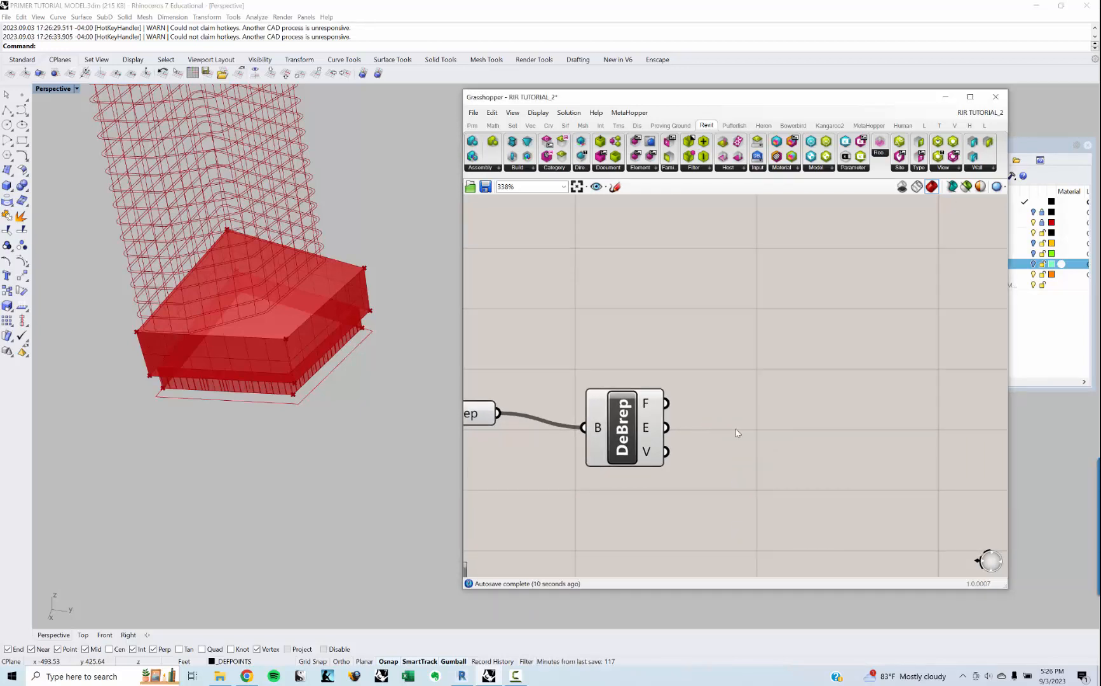
- Add a List Item component and connect the Faces output of Deconstruct Brep to its list input
double_click(736, 433)
type("LIST I")
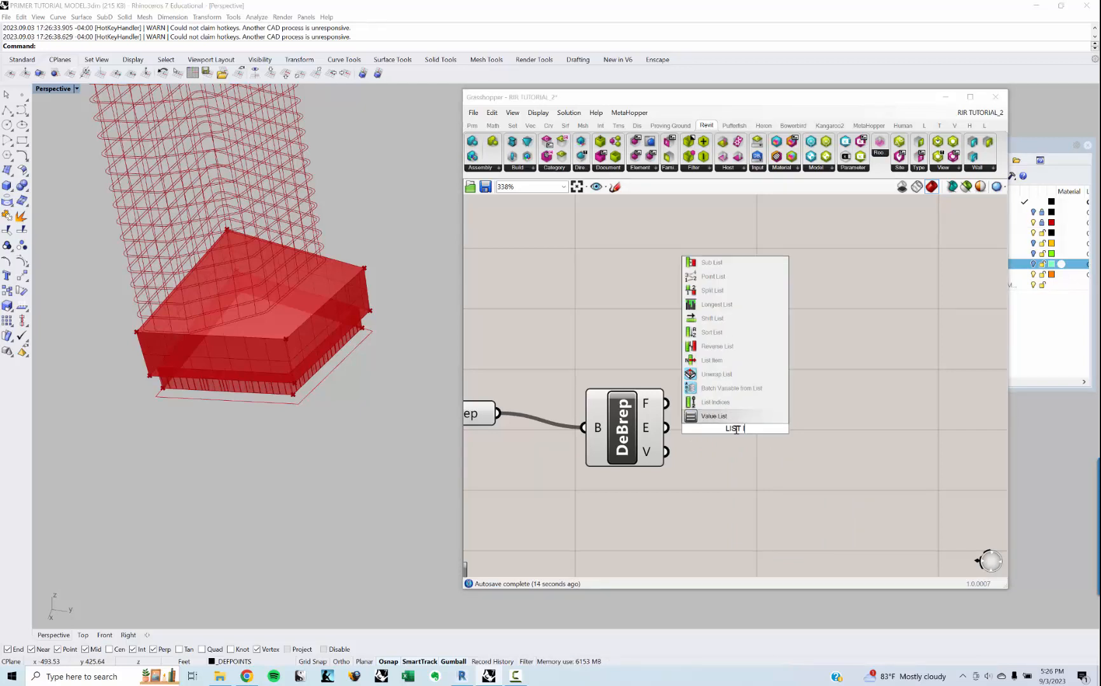
type("ETEM")
key("Return")
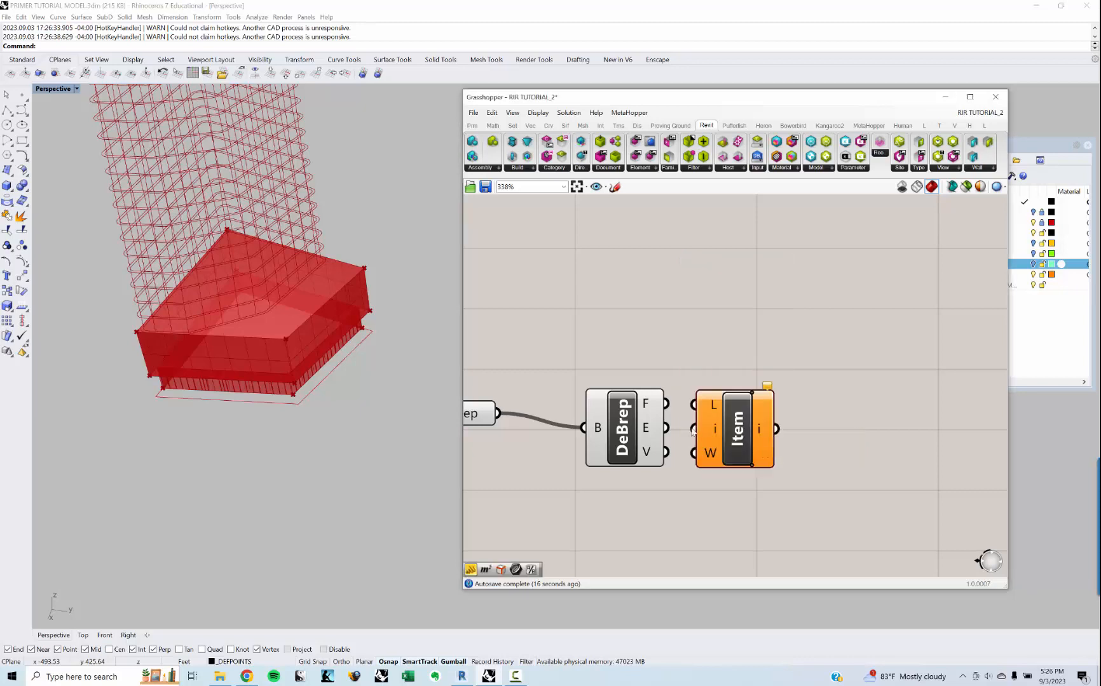
left_click_drag(718, 424, 774, 422)
left_click_drag(666, 403, 802, 403)
- Extend the List Item component with additional outputs up to +5
scroll(769, 518, "up", 3)
left_click(766, 511)
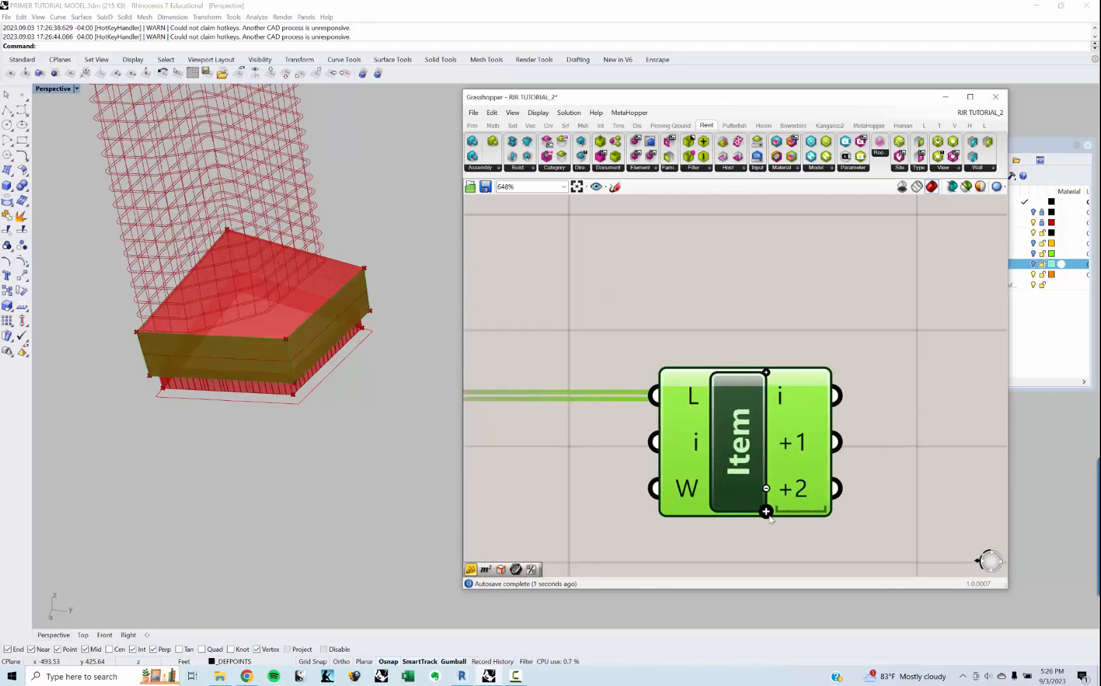
right_click_drag(769, 511, 757, 485)
left_click(753, 486)
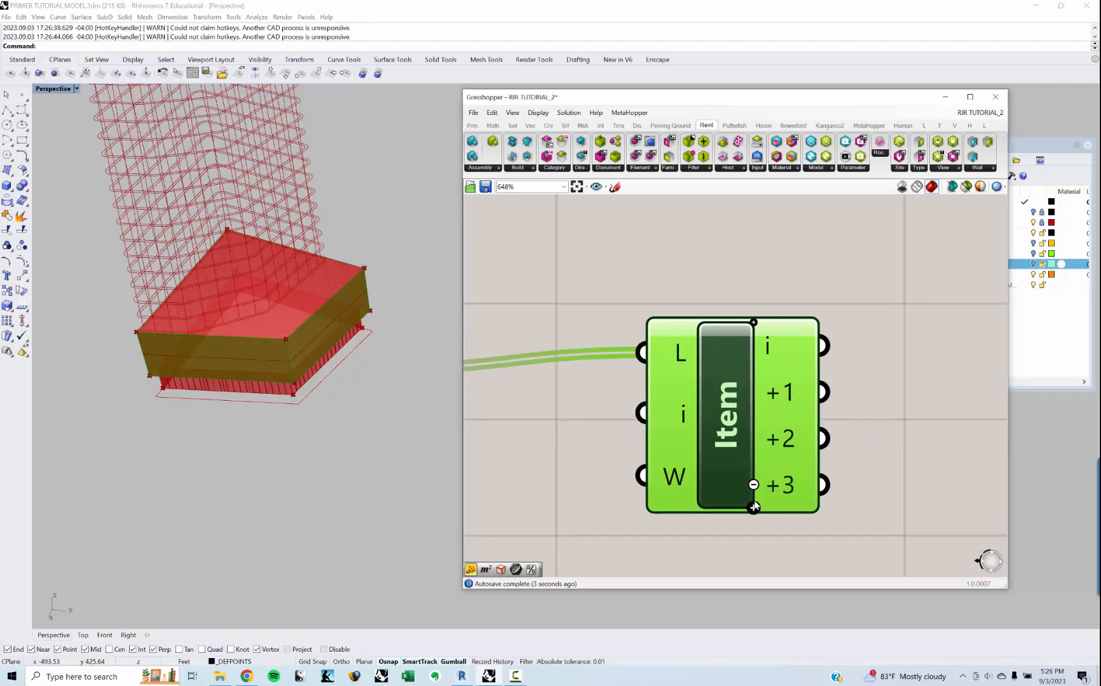
left_click(753, 506)
left_click(753, 527)
scroll(724, 432, "down", 3)
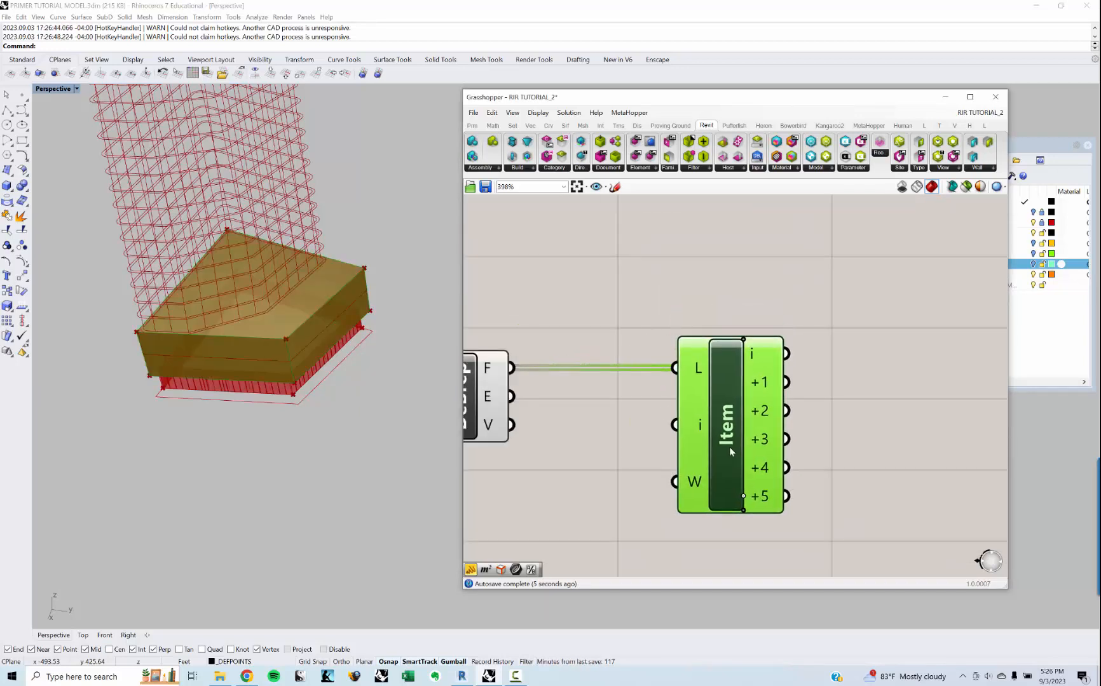
- Turn off the preview of the podium Brep parameter and the Deconstruct Brep component
scroll(730, 447, "down", 3)
left_click(666, 448)
right_click_drag(666, 448, 757, 460)
left_click_drag(742, 507, 510, 370)
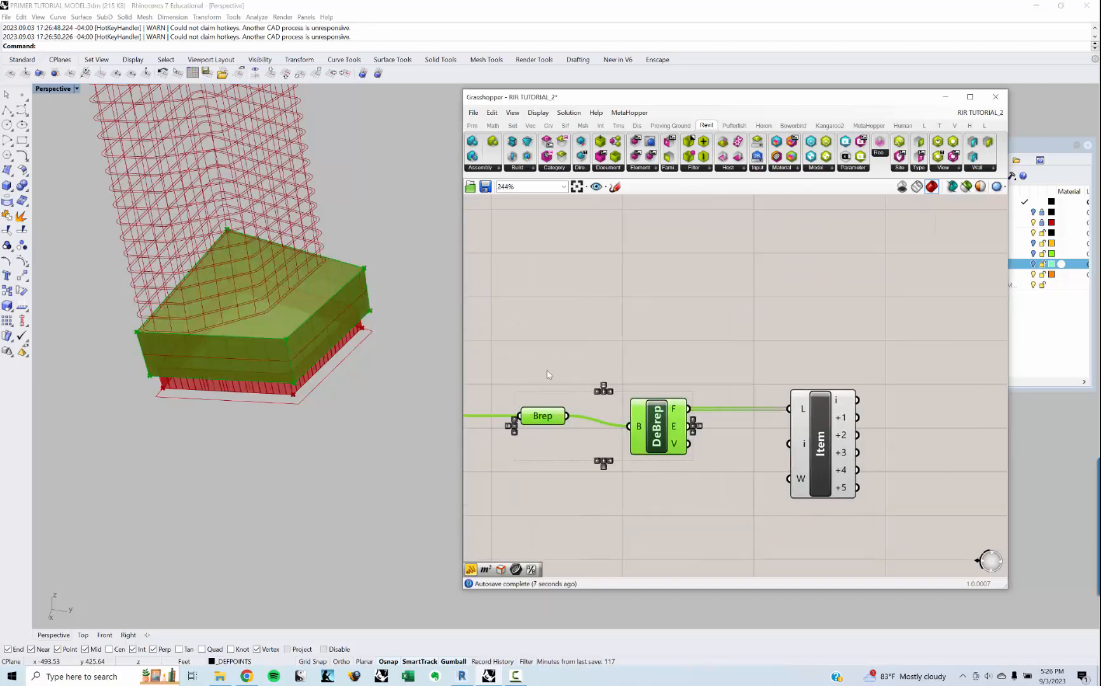
key("ctrl+q")
- Add a Surface parameter and connect the List Item's i output to it, viewing the podium face it holds
scroll(775, 407, "up", 3)
left_click(780, 402)
double_click(763, 383)
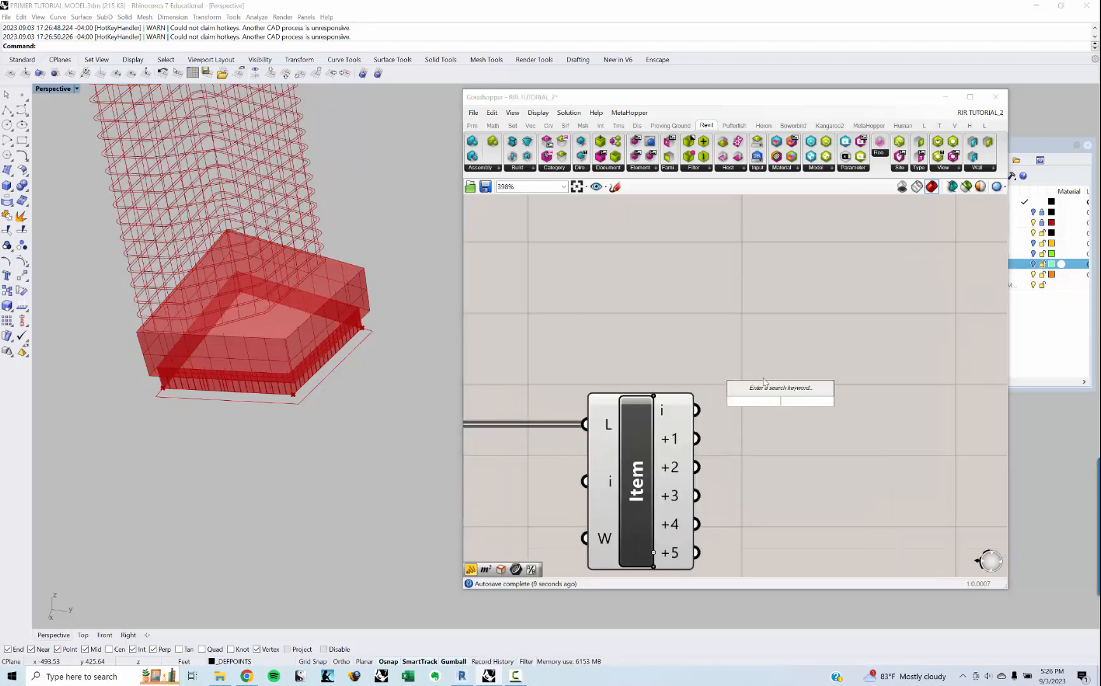
type("srf")
key("Return")
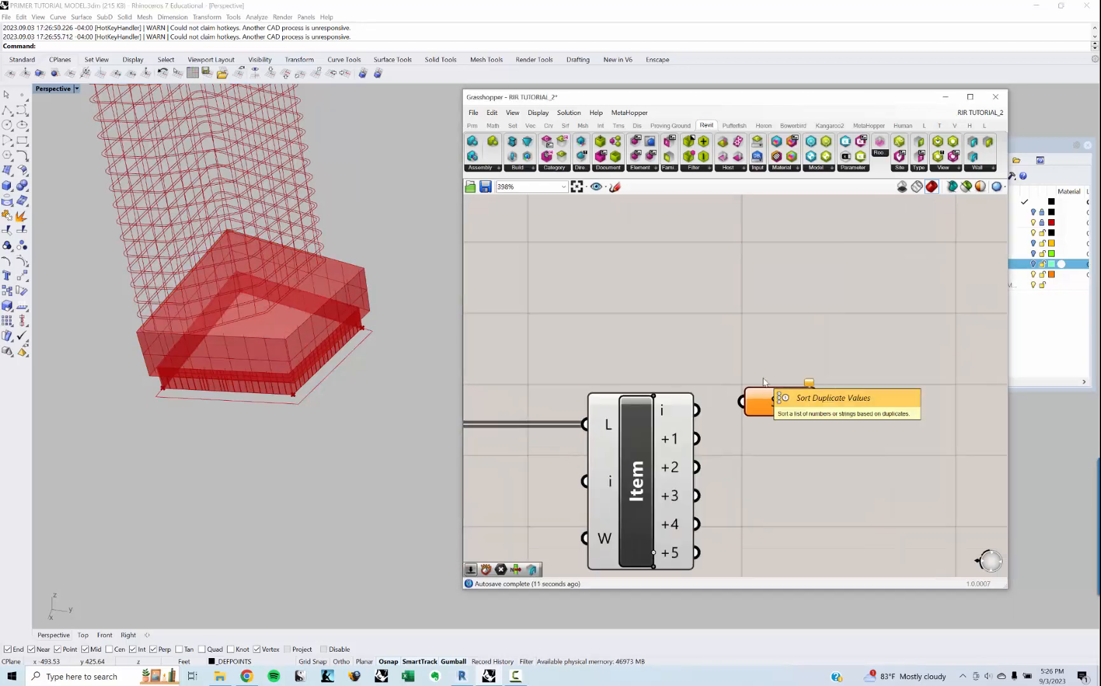
left_click_drag(764, 401, 800, 409)
right_click_drag(172, 378, 337, 346)
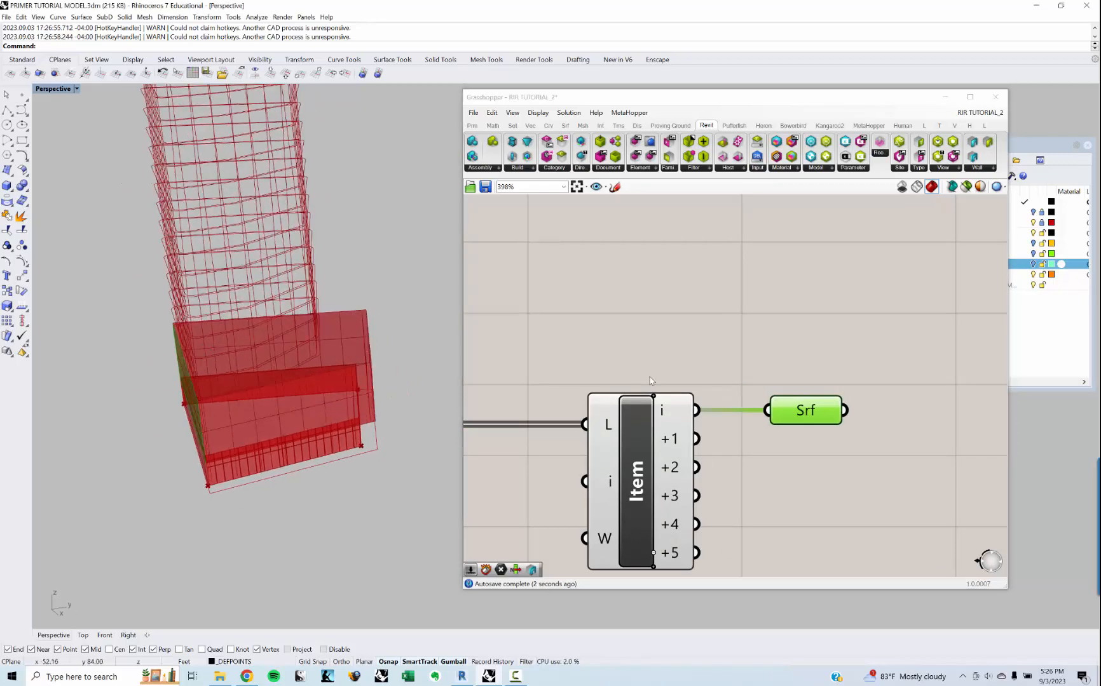
- Duplicate the Surface parameter, connect the copy to the List Item's +1 output and place it below the first
right_click_drag(805, 421, 774, 423)
key("ctrl+c")
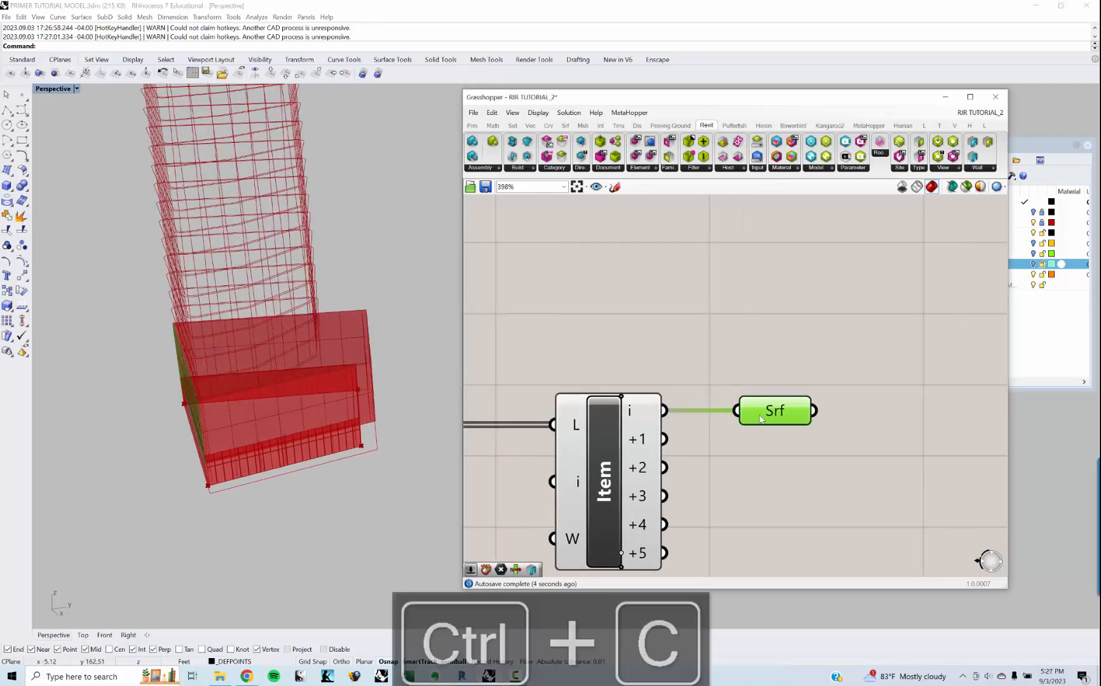
key("ctrl+v")
left_click(708, 444)
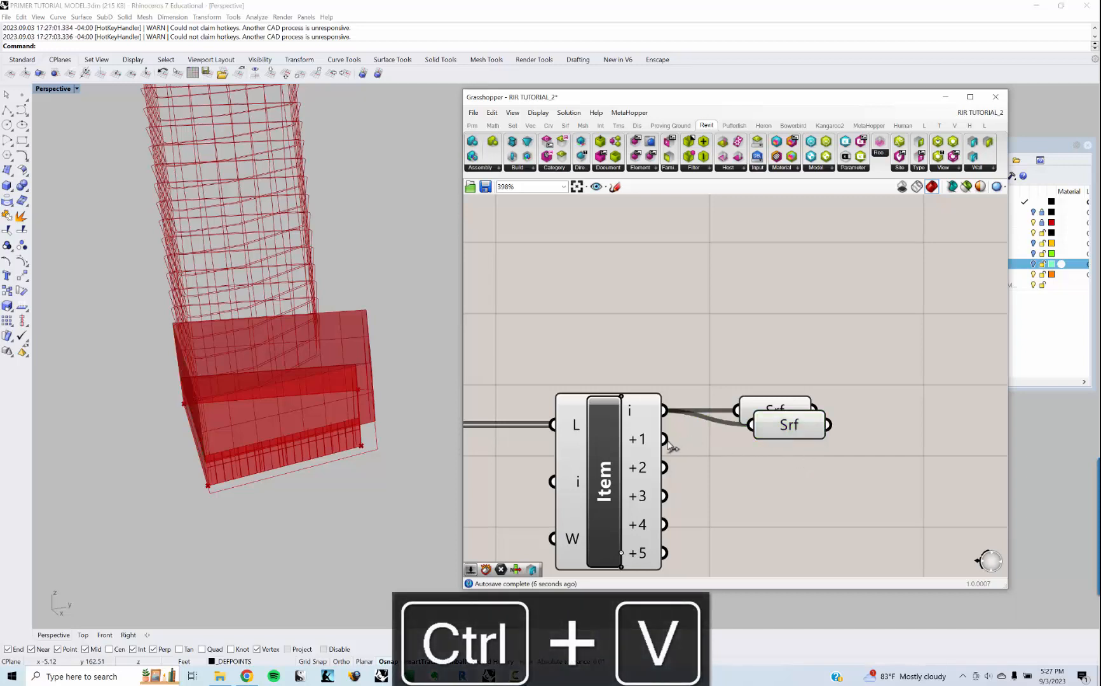
left_click_drag(765, 431, 766, 454)
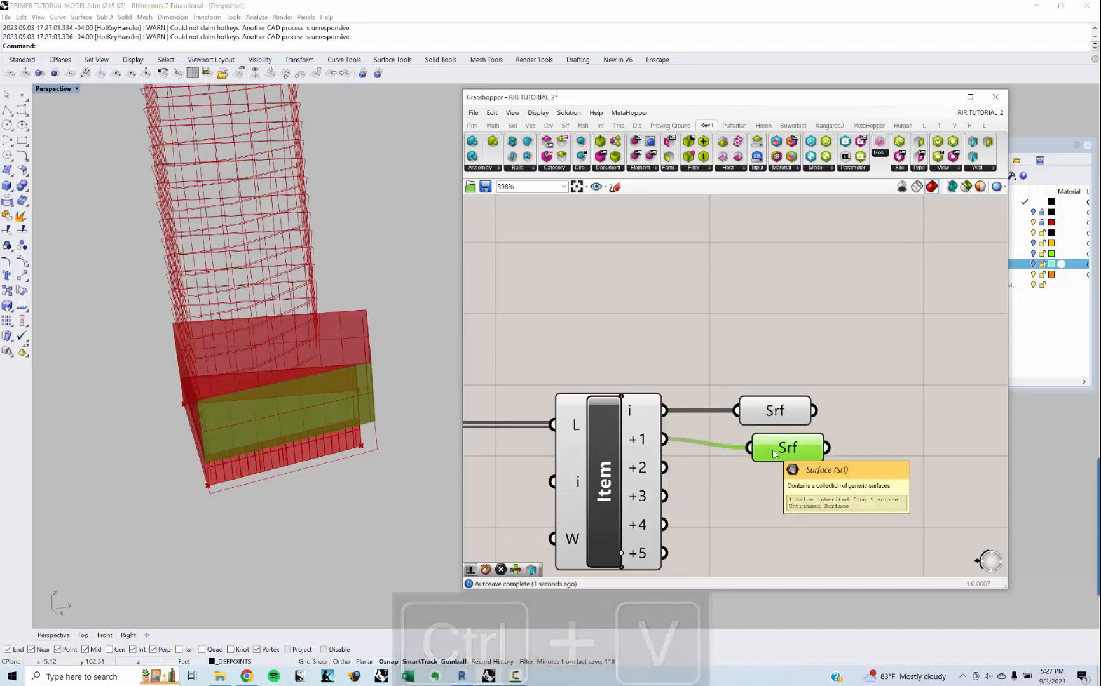
- Make another Surface parameter copy, connect it to the +2 output and place it below the second
key("ctrl+c")
key("ctrl+v")
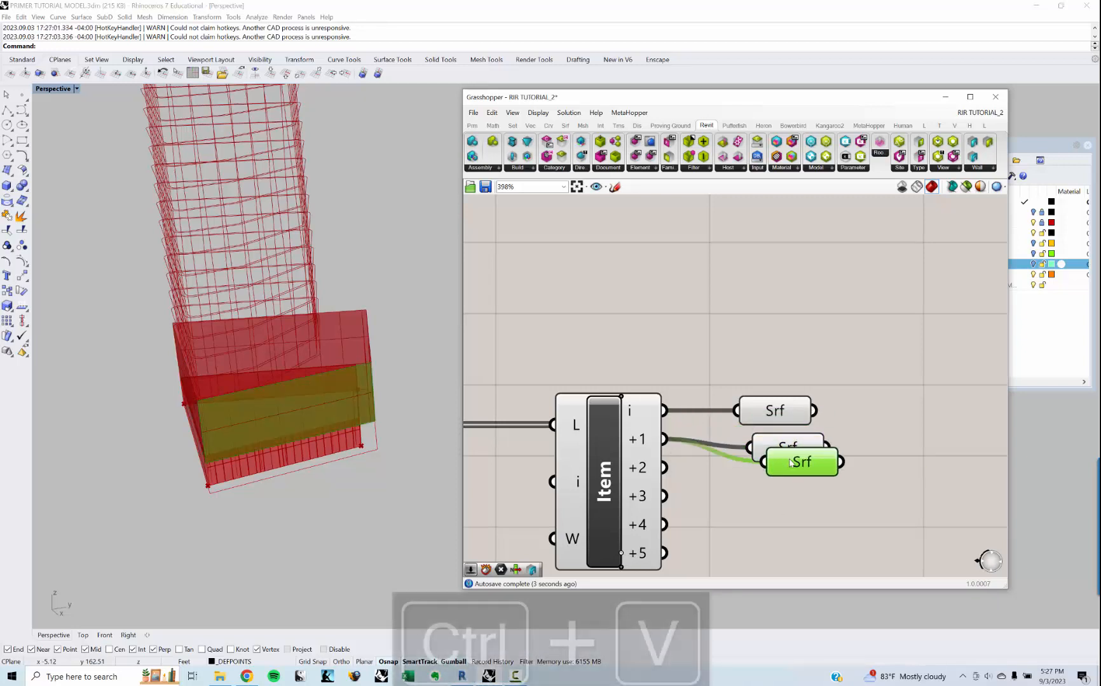
left_click_drag(784, 457, 777, 507)
left_click_drag(795, 504, 793, 506)
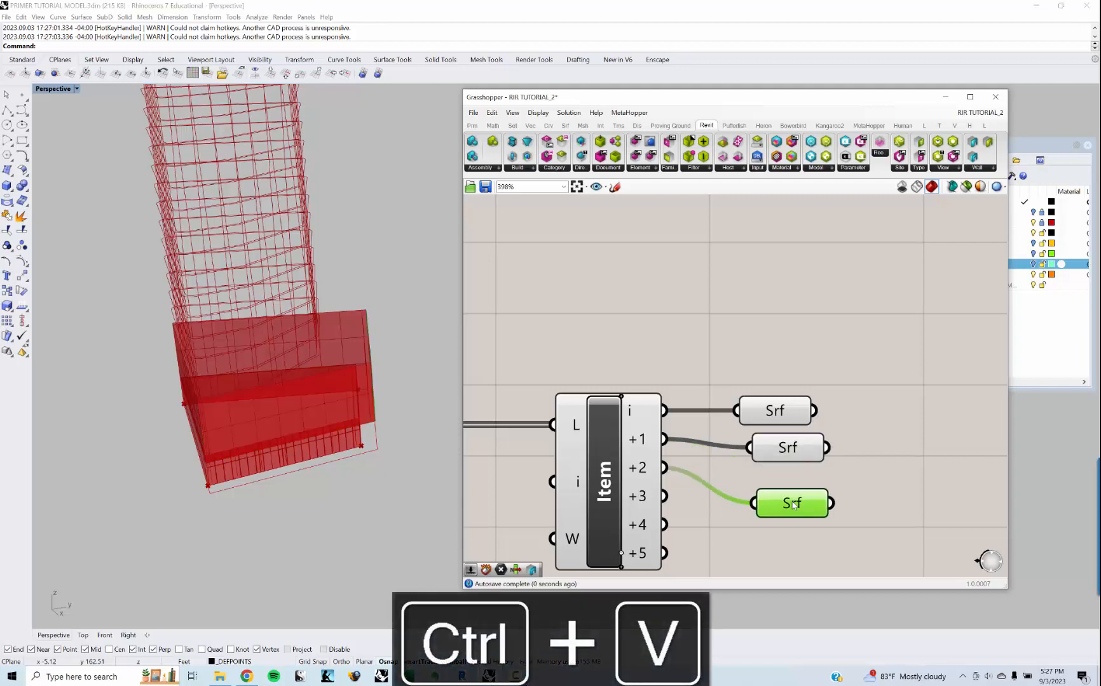
right_click_drag(344, 422, 327, 414)
- Create a fourth Surface parameter copy below the others, connect it to the +3 output and check its podium face
left_click_drag(785, 496, 789, 546)
key("ctrl+v")
left_click_drag(662, 524, 765, 555)
left_click(783, 553)
mouse_move(323, 442)
right_mouse_down()
mouse_move(345, 439)
mouse_move(322, 447)
mouse_move(317, 503)
mouse_move(331, 451)
mouse_move(343, 445)
right_mouse_up()
left_click(751, 537)
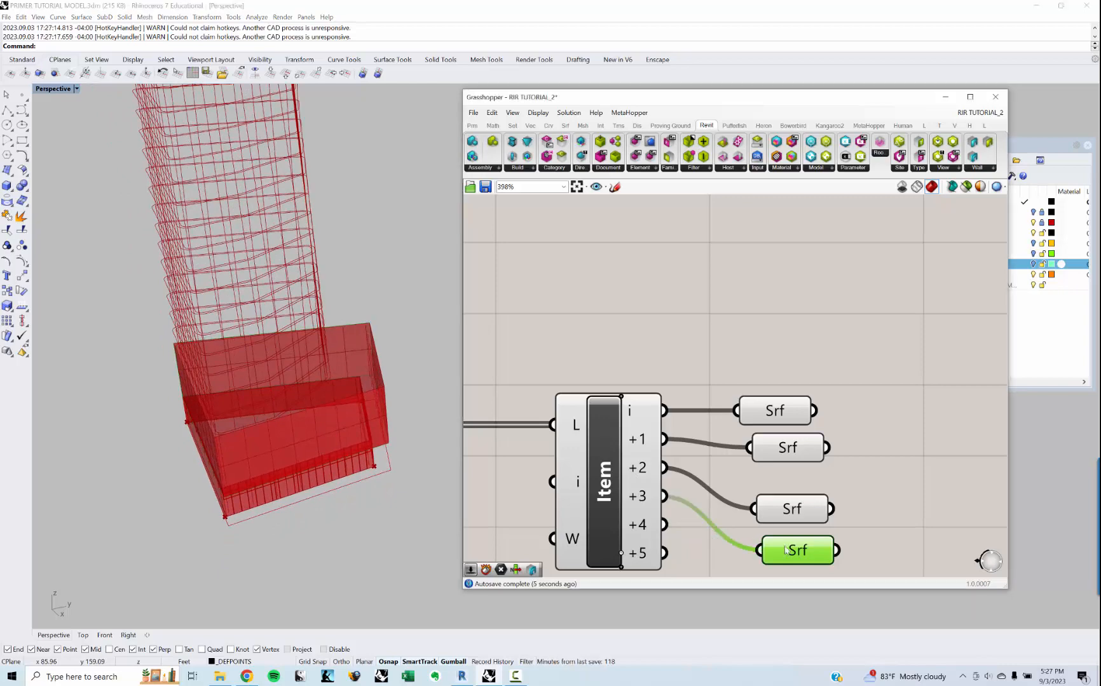
left_click_drag(785, 550, 788, 547)
right_click_drag(181, 415, 359, 420)
- Turn off the preview of the List Item component
scroll(612, 460, "down", 2)
left_click_drag(615, 462, 583, 269)
right_click(584, 266)
left_click(596, 284)
left_click(592, 284)
scroll(230, 411, "up", 2)
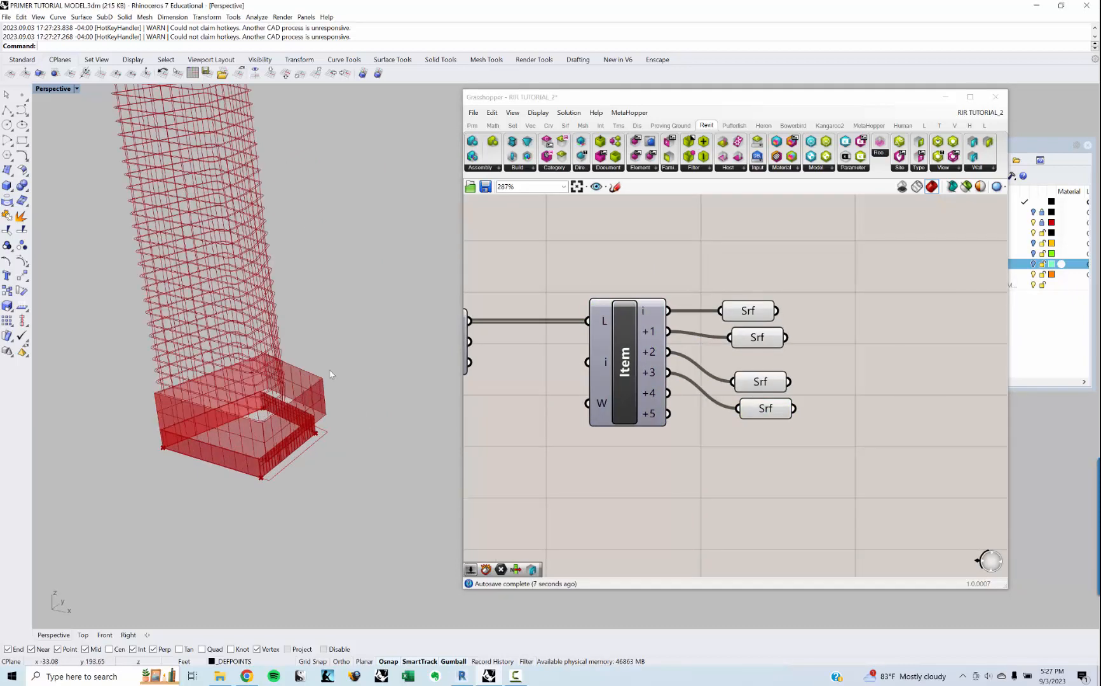
- Select the Surface parameters one by one to identify their podium faces, moving the second closer to the third
left_click(756, 313)
left_click_drag(762, 338, 766, 351)
left_click(768, 363)
left_click(766, 382)
left_click(770, 393)
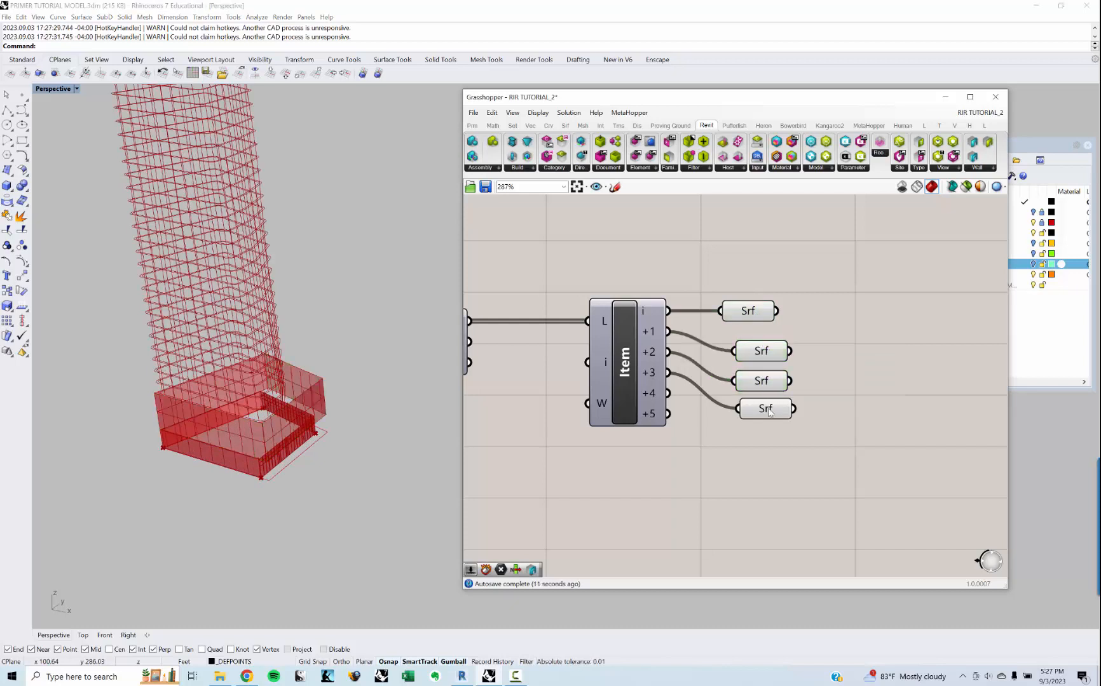
- Rearrange the Surface parameters into two pairs, with those fed by +3 and i above and those fed by +1 and +2 below
left_click(769, 412)
left_click_drag(769, 412, 753, 286)
left_click(771, 330)
left_click_drag(770, 327, 756, 244)
left_click_drag(791, 413, 758, 353)
left_click_drag(768, 343, 772, 374)
left_click(789, 335)
right_click_drag(796, 303, 694, 389)
scroll(715, 368, "up", 2)
left_click_drag(748, 412, 741, 322)
- Add an Add Wall (Profile) component and place it beside the upper pair of Surface parameters
left_click(956, 256)
left_click(981, 169)
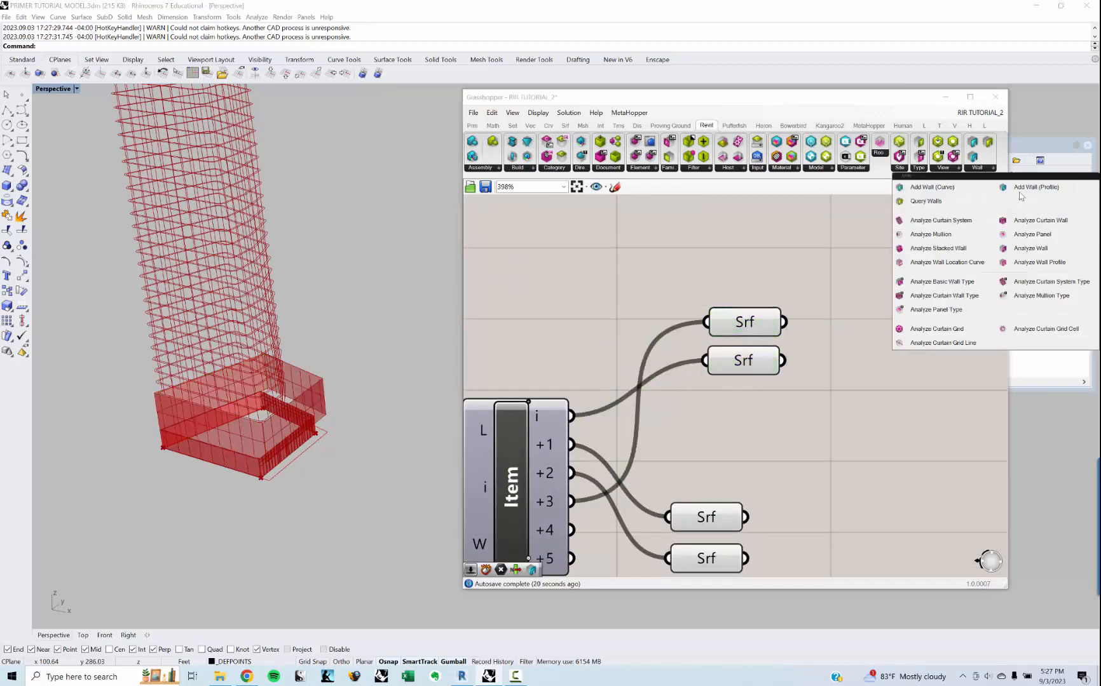
left_click(1021, 189)
left_click(922, 303)
right_click_drag(922, 303, 766, 353)
scroll(766, 354, "down", 2)
left_click_drag(765, 354, 807, 367)
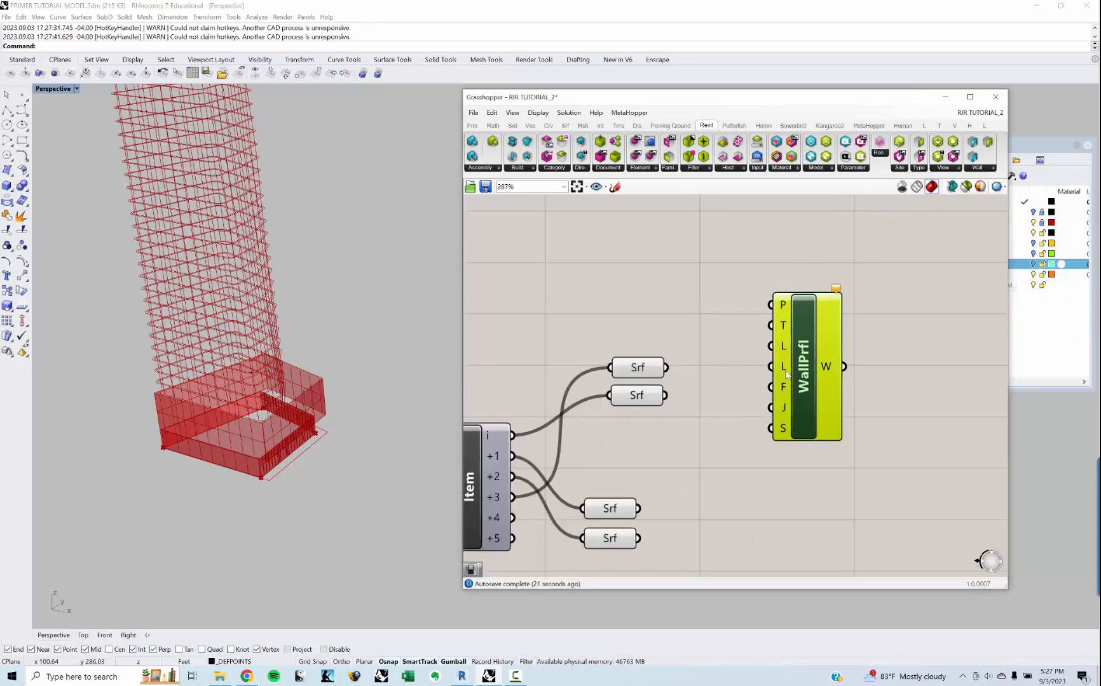
- Tighten the spacing of the upper two Surface parameters, connect both to the wall component's P input and read its error
left_click(725, 380)
left_click_drag(647, 370, 645, 393)
left_click(694, 373)
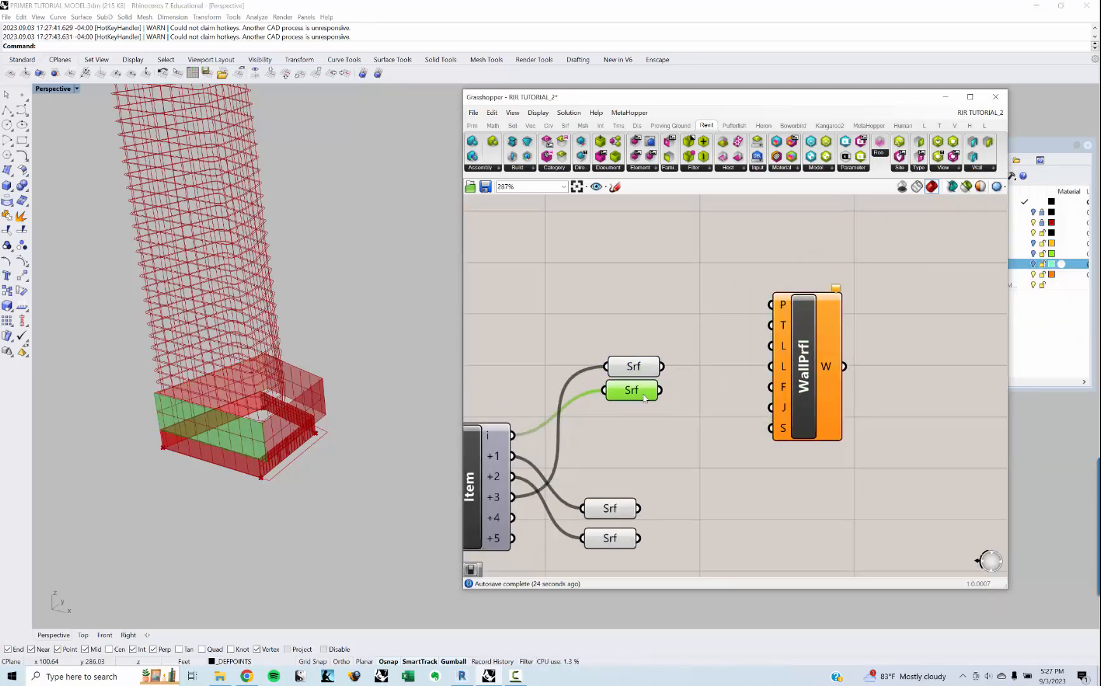
left_click(703, 360)
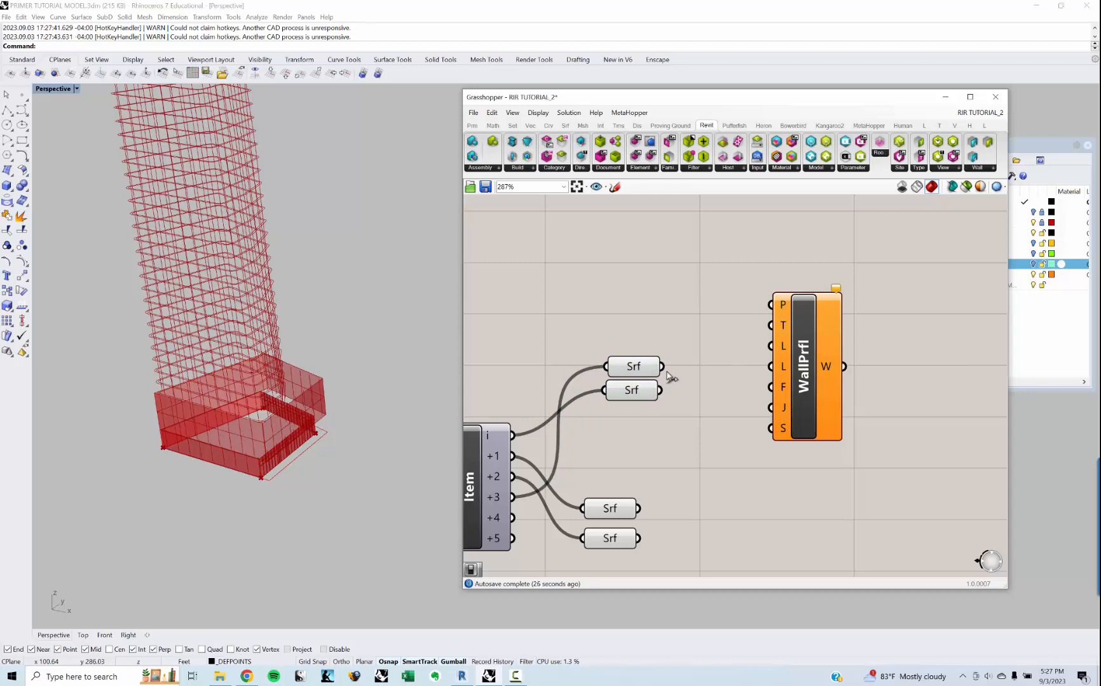
left_click_drag(750, 298, 767, 306)
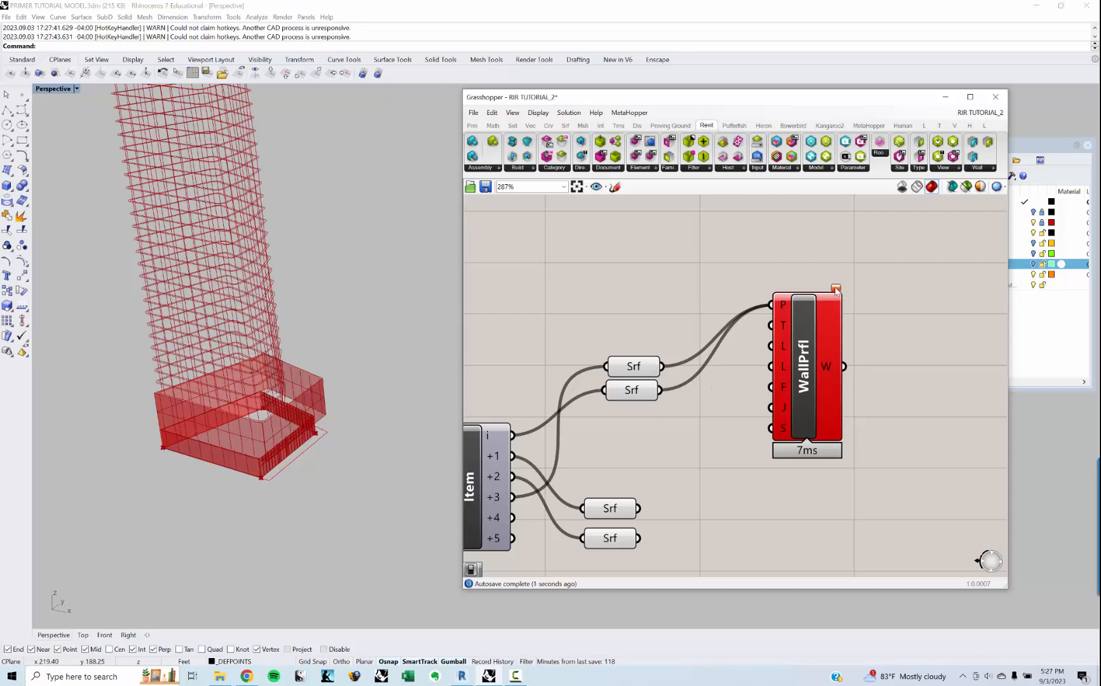
mouse_move(835, 290)
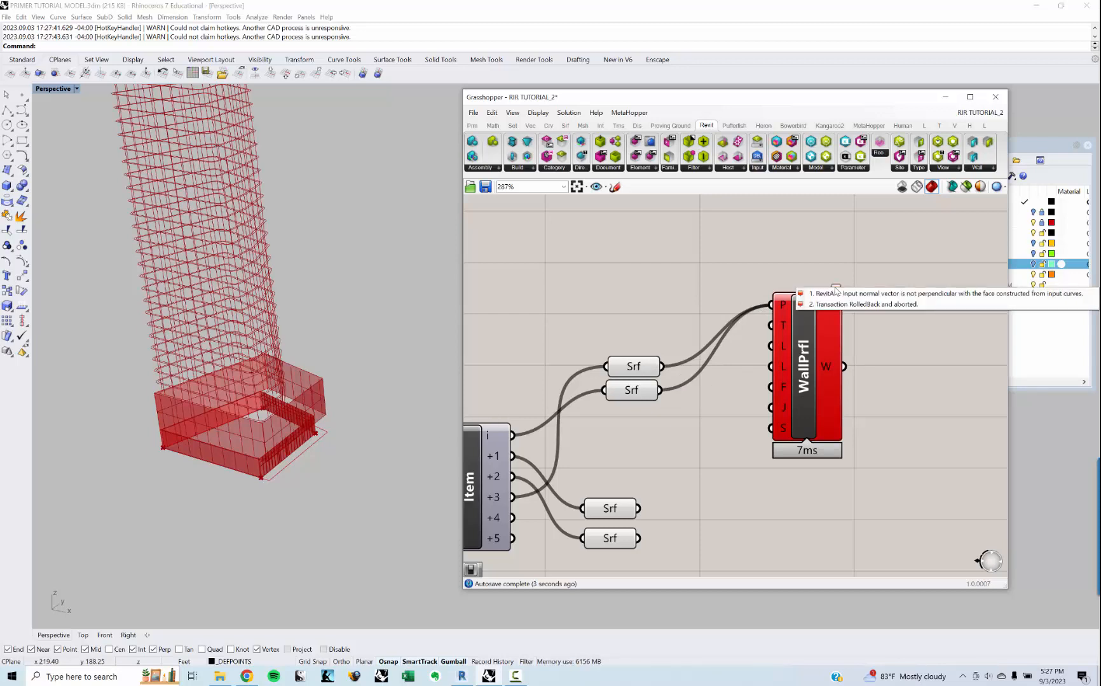
- Graft the P input of the wall component and check the podium walls in the Rhino viewport
right_click(780, 307)
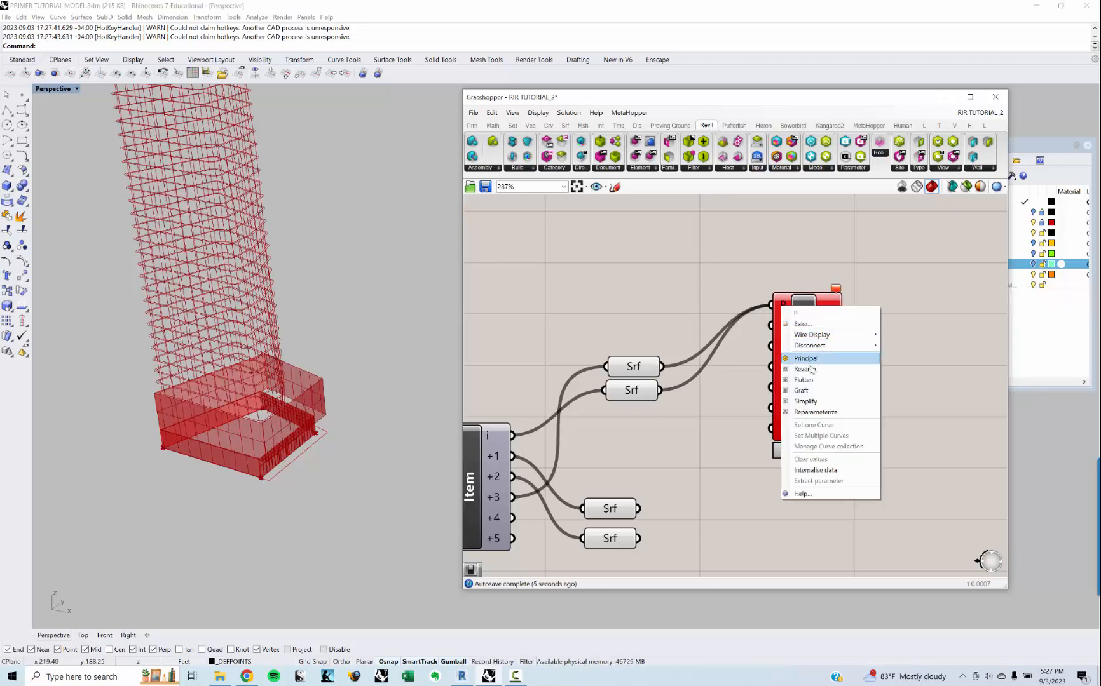
left_click(812, 389)
scroll(234, 430, "up", 8)
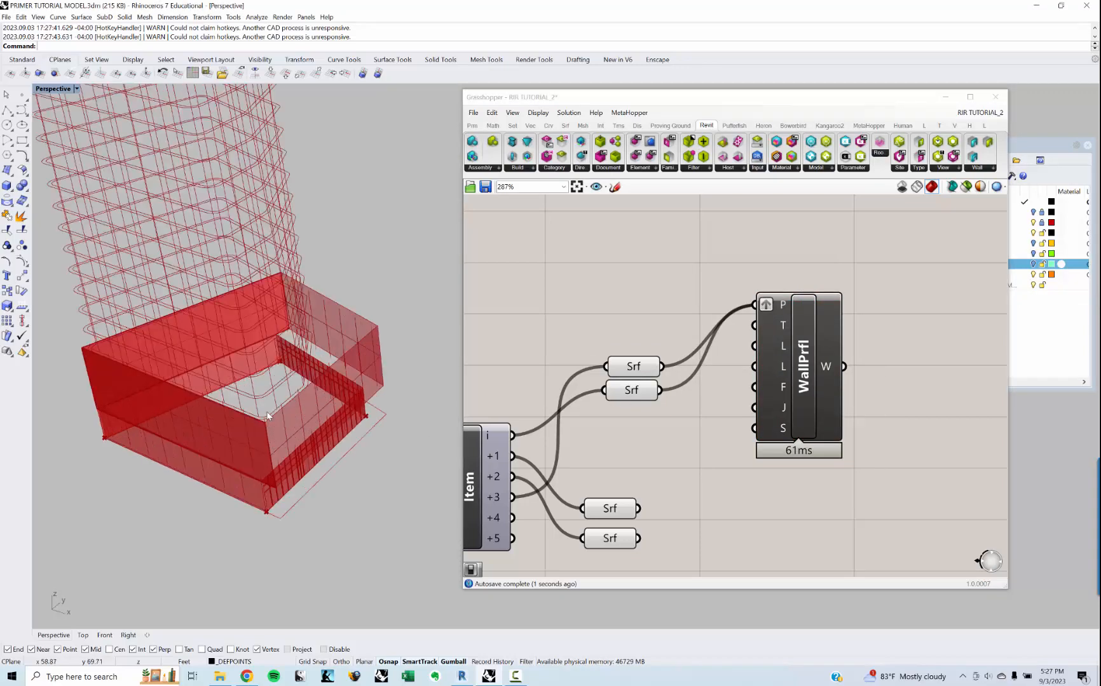
right_click_drag(234, 430, 394, 509)
scroll(235, 491, "down", 4)
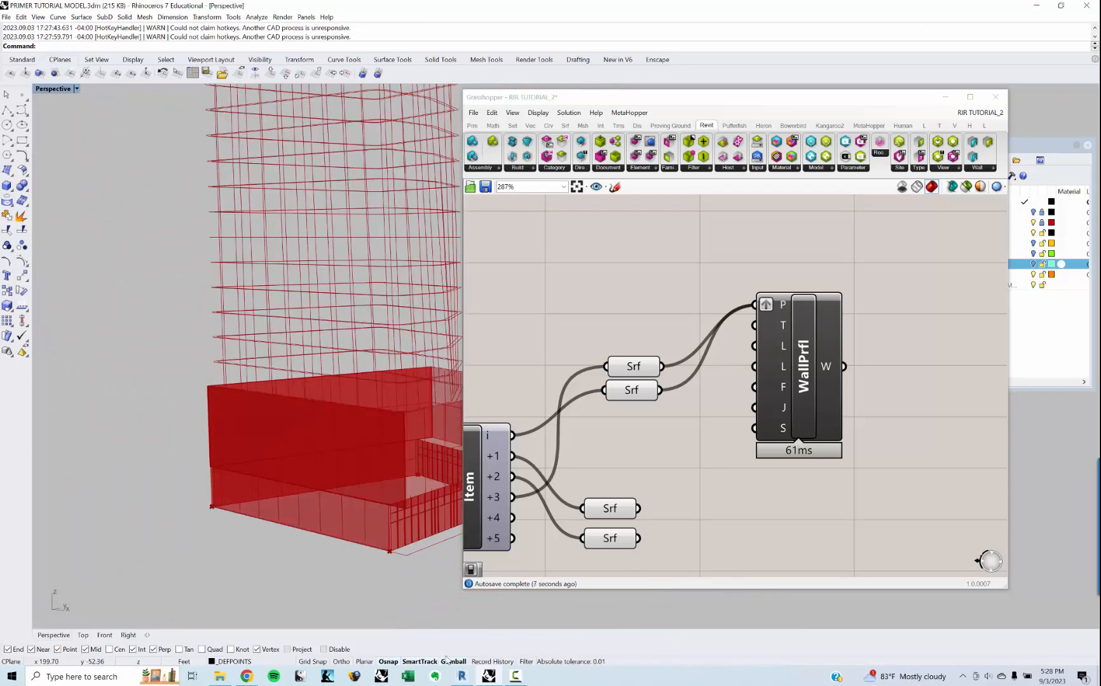
- Switch to Revit and examine the generated walls in the 3D view, checking the properties of an upper and a lower wall
left_click(463, 677)
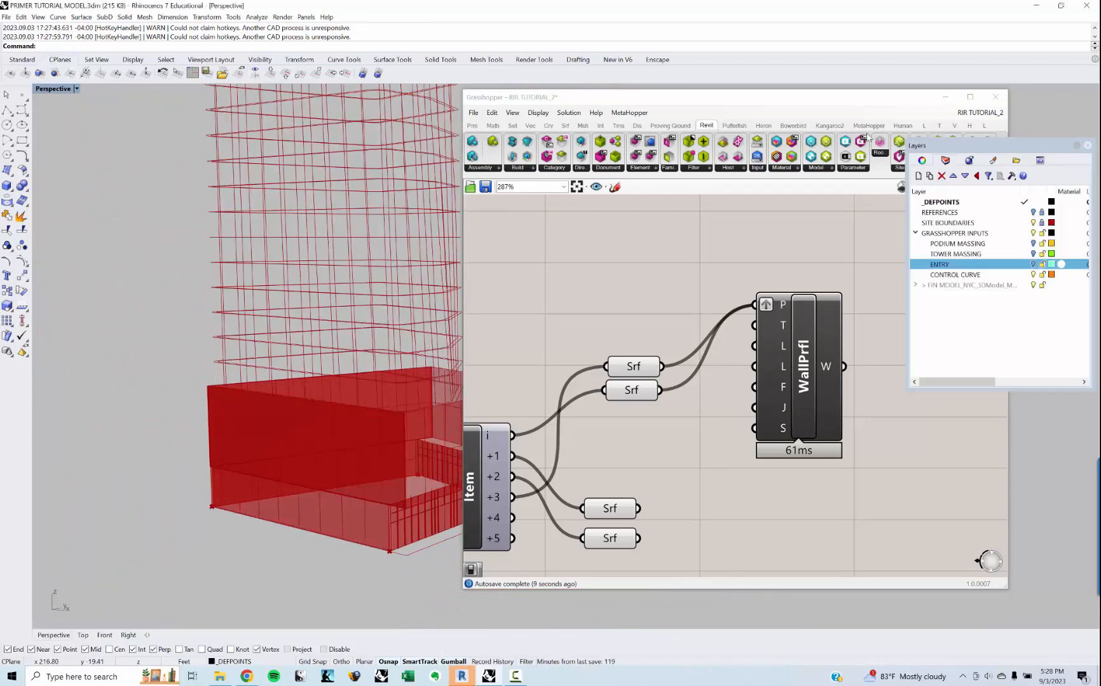
left_click(1036, 7)
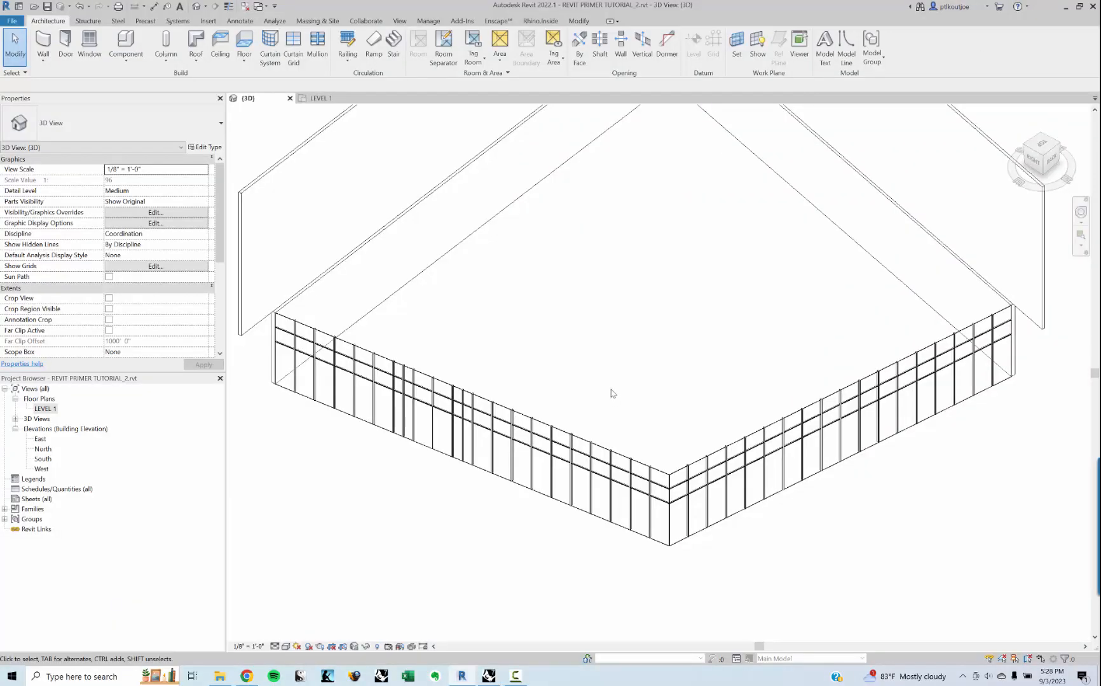
middle_click_drag(611, 393, 76, 129, "shift")
left_click(396, 364)
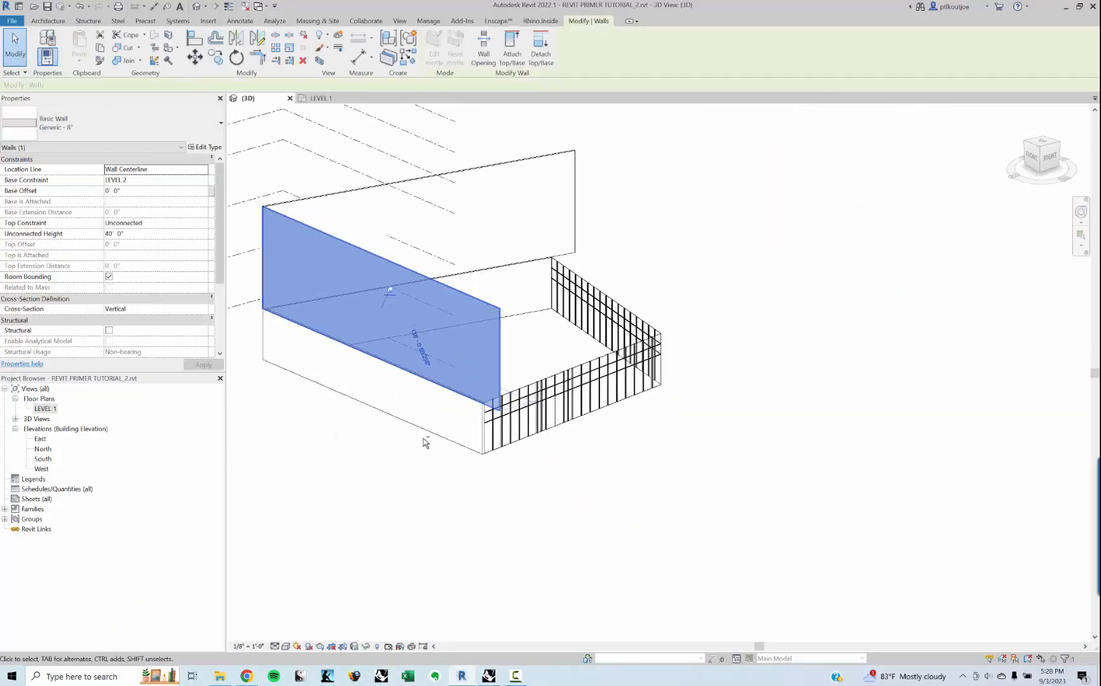
middle_click_drag(425, 443, 374, 393, "shift")
scroll(373, 393, "up", 3)
left_click(468, 443)
key("Escape")
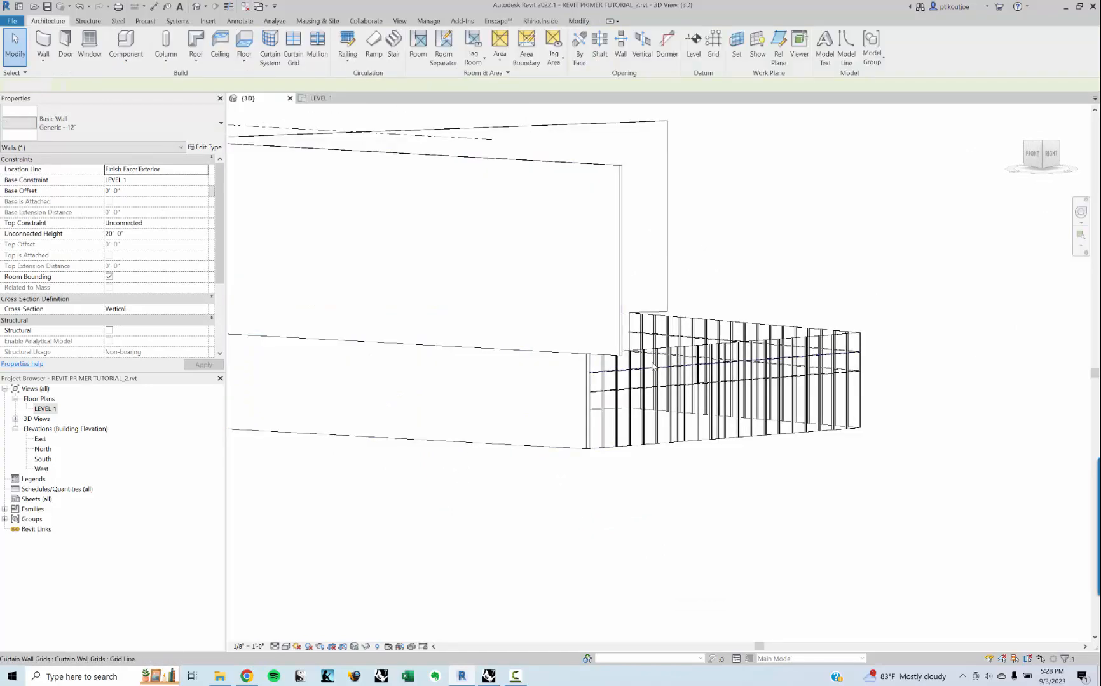
middle_click_drag(654, 366, 607, 552, "shift")
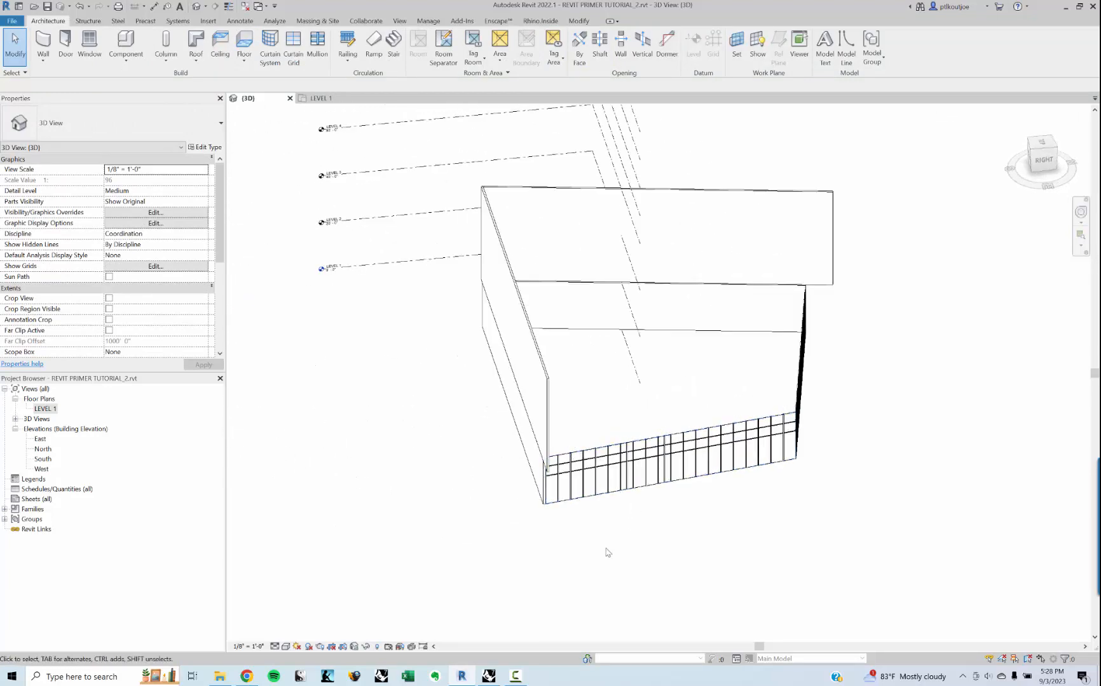
- Switch back to Rhino and Grasshopper and add a Boolean Toggle near the upper Surface parameters
left_click(488, 676)
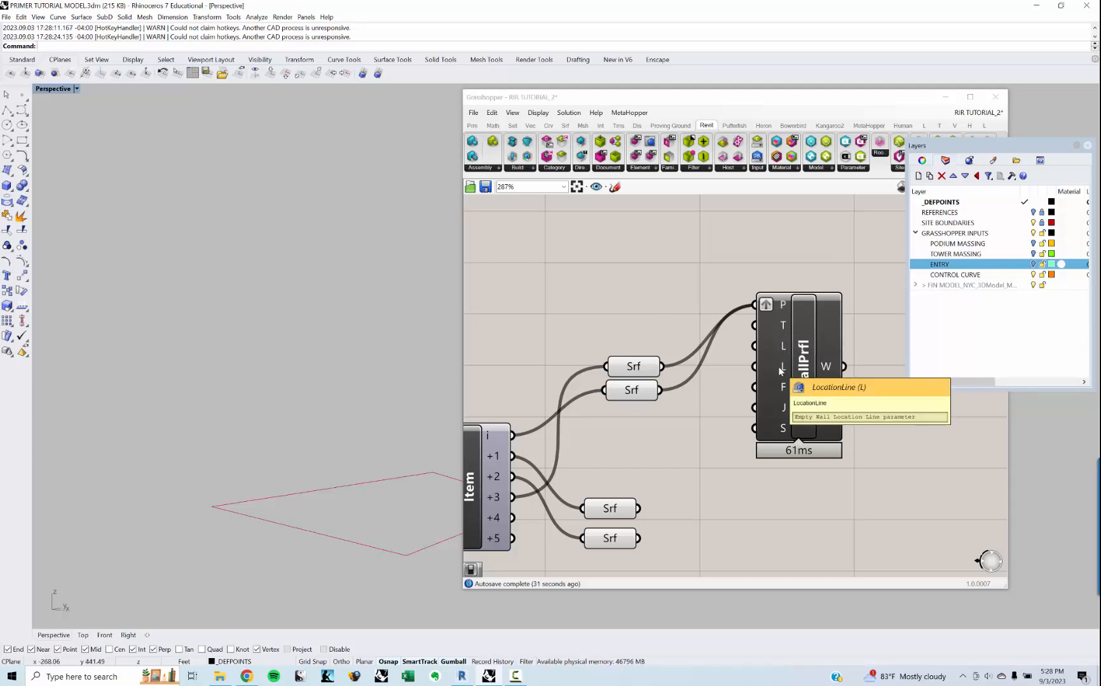
left_click(663, 315)
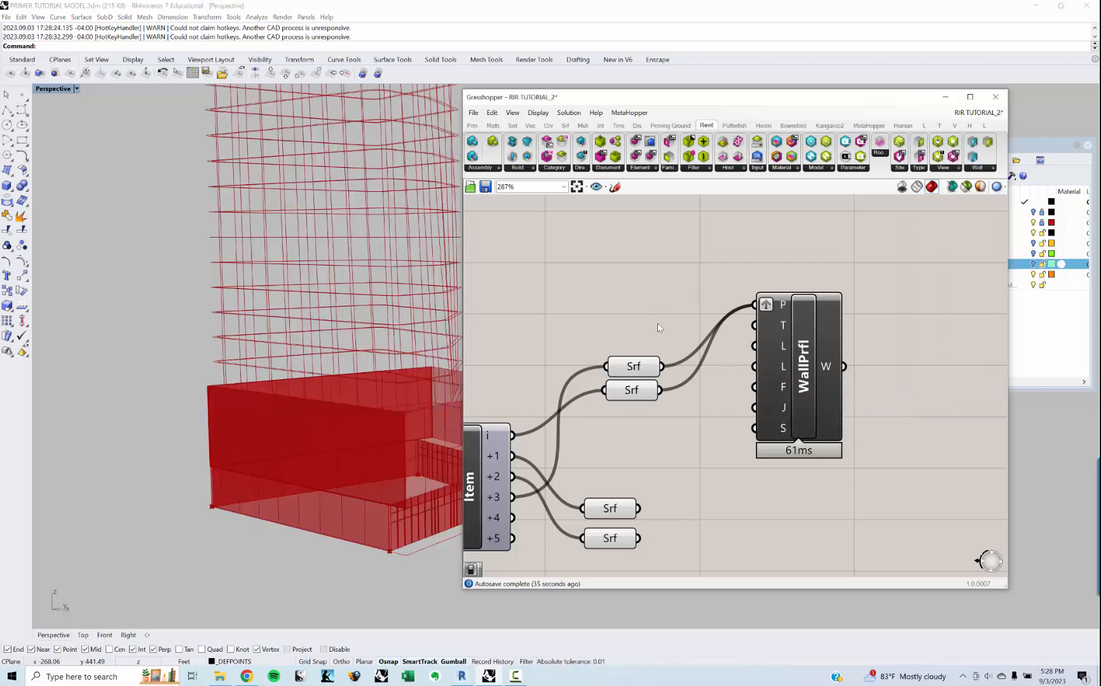
double_click(634, 326)
type("Toc")
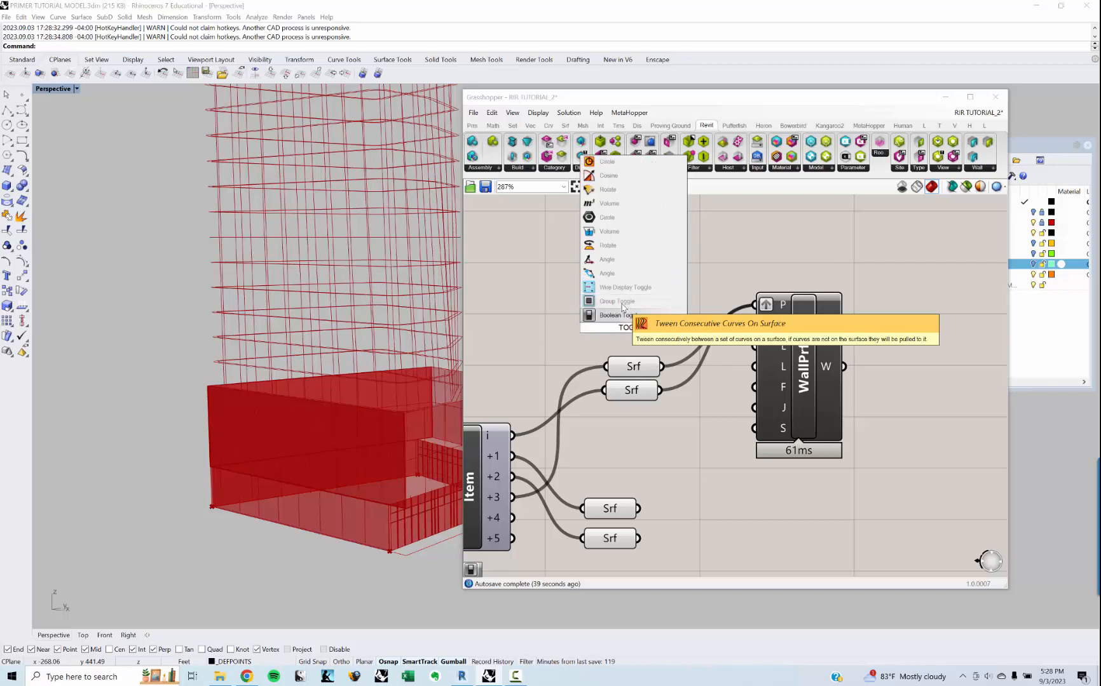
left_click(622, 308)
- Move the toggle below the upper Surface parameters, connect it to the wall component's F and J inputs and set it to True
right_click_drag(407, 375, 284, 313)
scroll(297, 518, "up", 8)
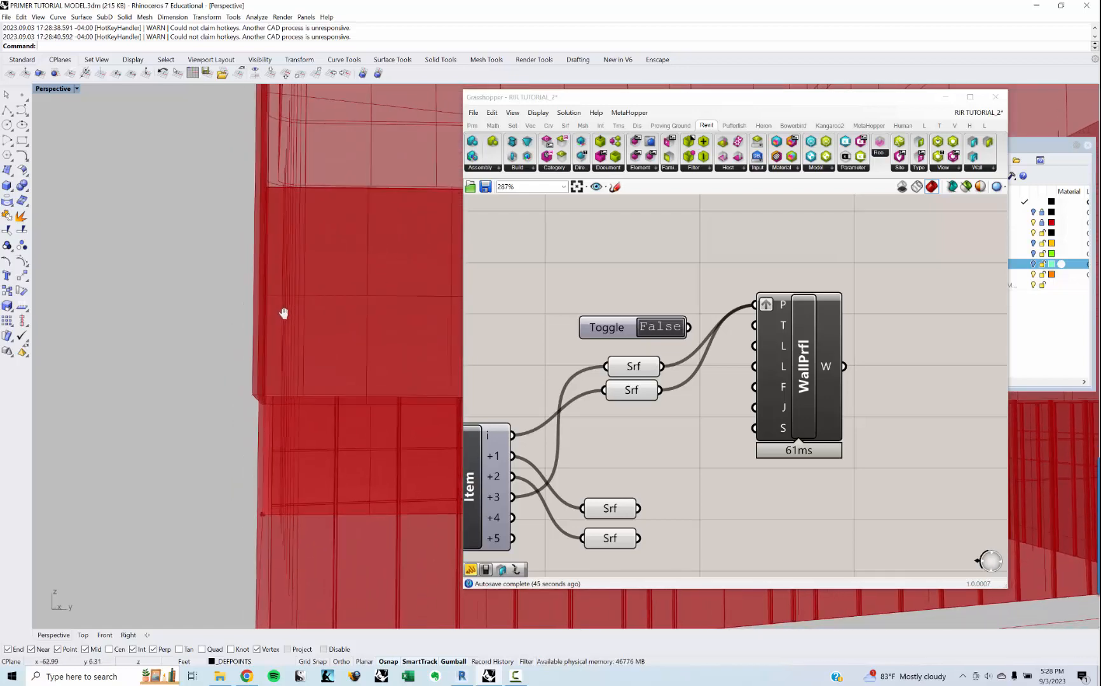
right_click_drag(749, 346, 742, 407)
scroll(721, 429, "down", 4)
scroll(675, 420, "up", 3)
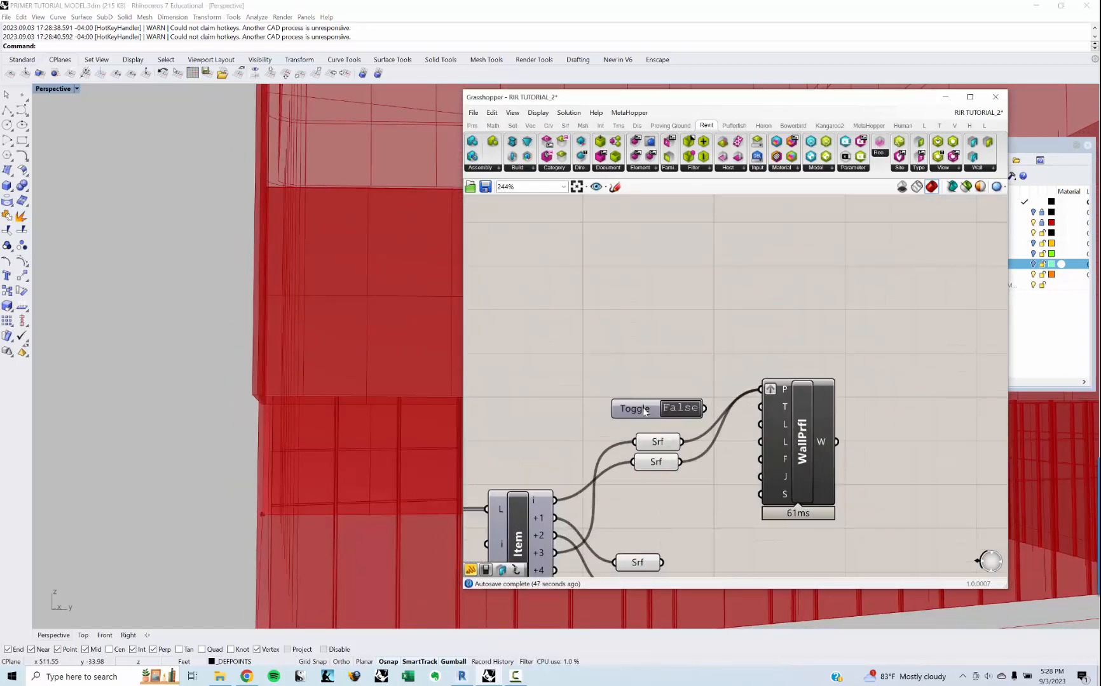
left_click_drag(636, 412, 648, 533)
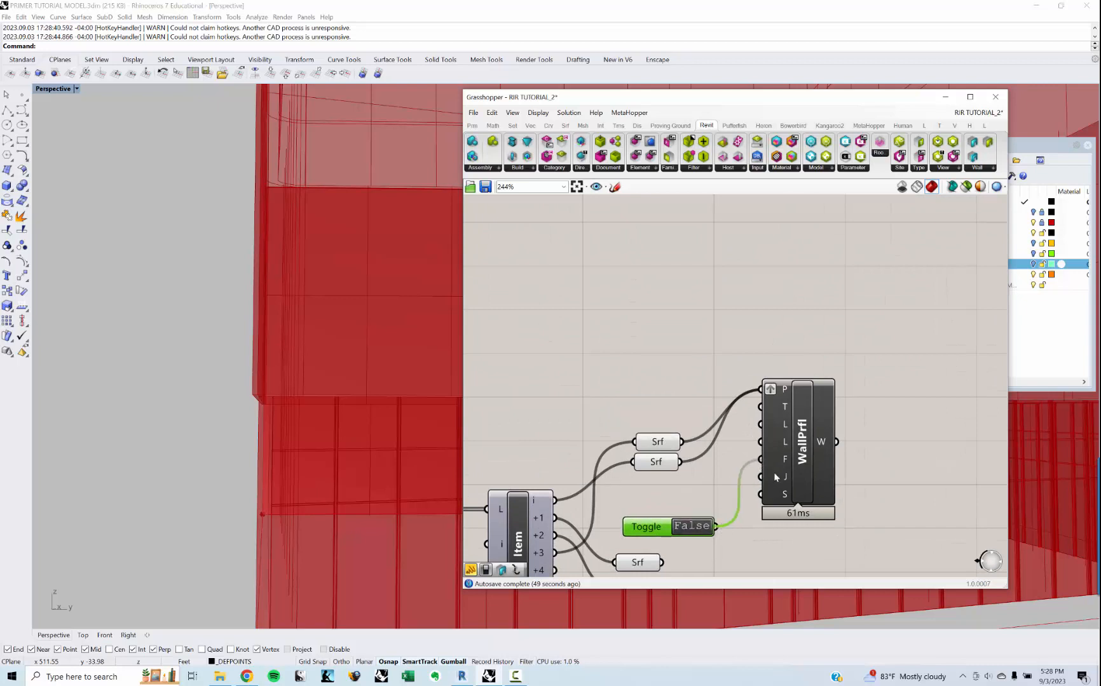
left_click_drag(773, 472, 861, 458)
left_click(687, 555)
left_click(684, 527)
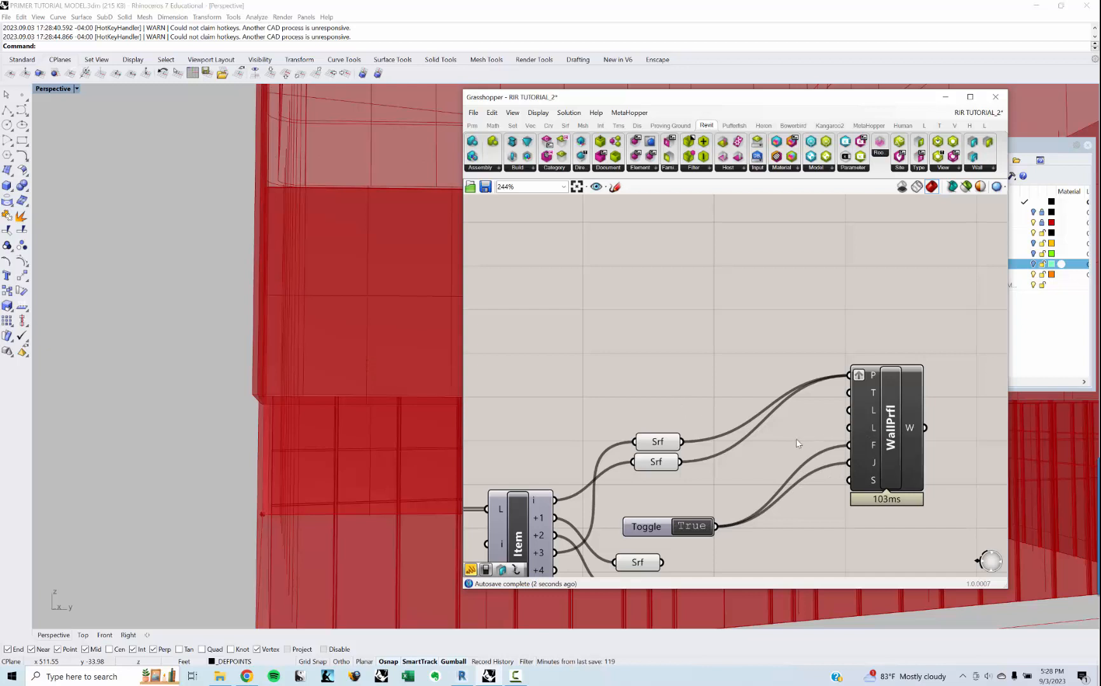
double_click(776, 447)
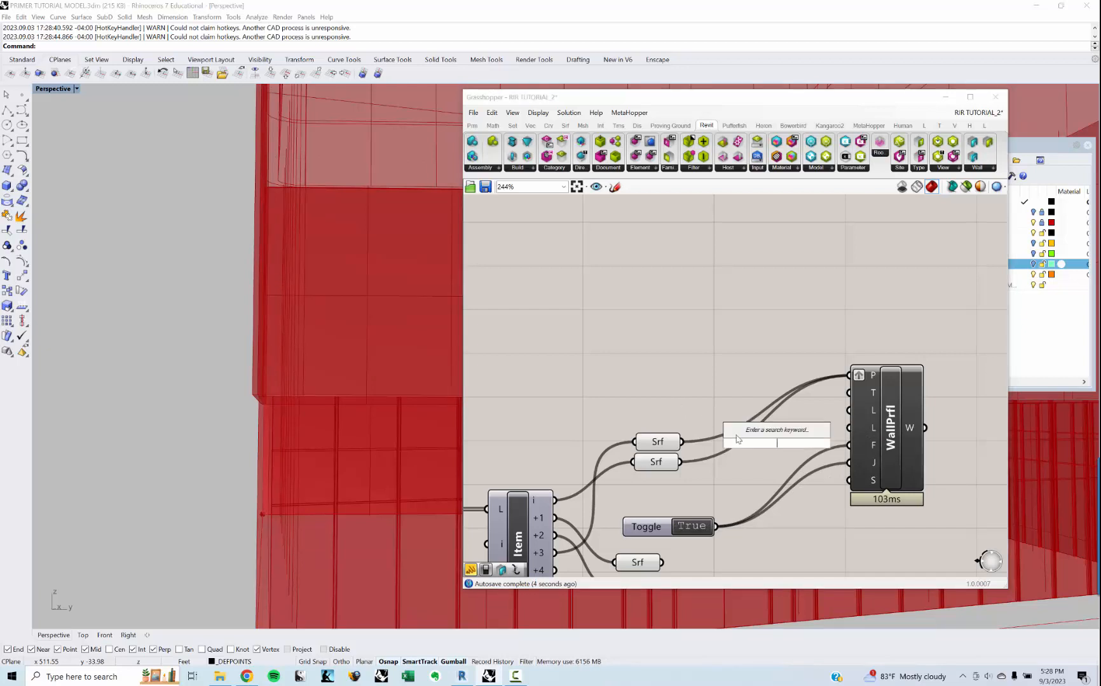
type("SLIDER")
key("Escape")
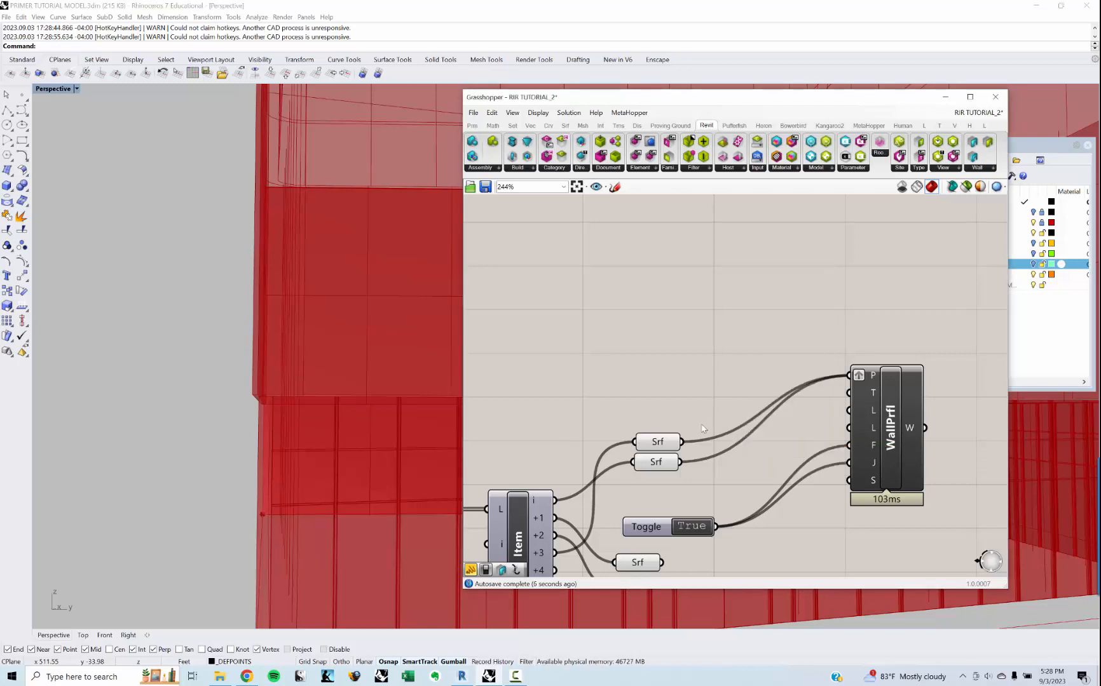
scroll(673, 387, "down", 4)
scroll(676, 444, "up", 2)
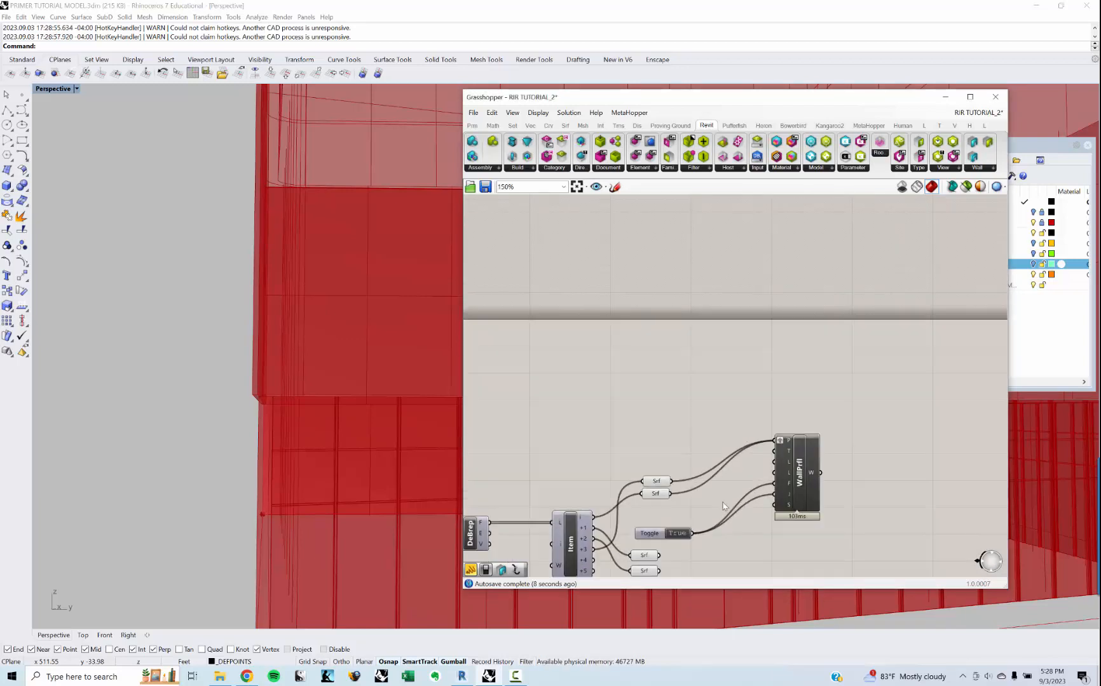
double_click(706, 491)
key("Escape")
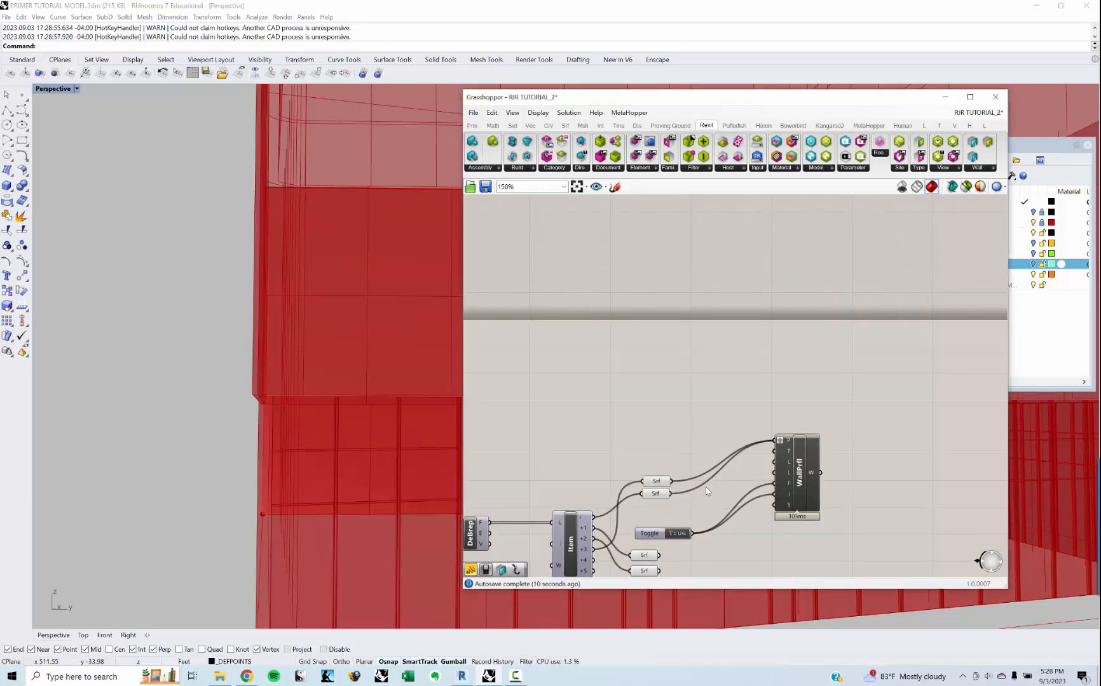
- Duplicate the Boolean Toggle, place the copy below the original and connect it to the wall component's J input
scroll(700, 514, "up", 2)
left_click(636, 532)
key("ctrl+v")
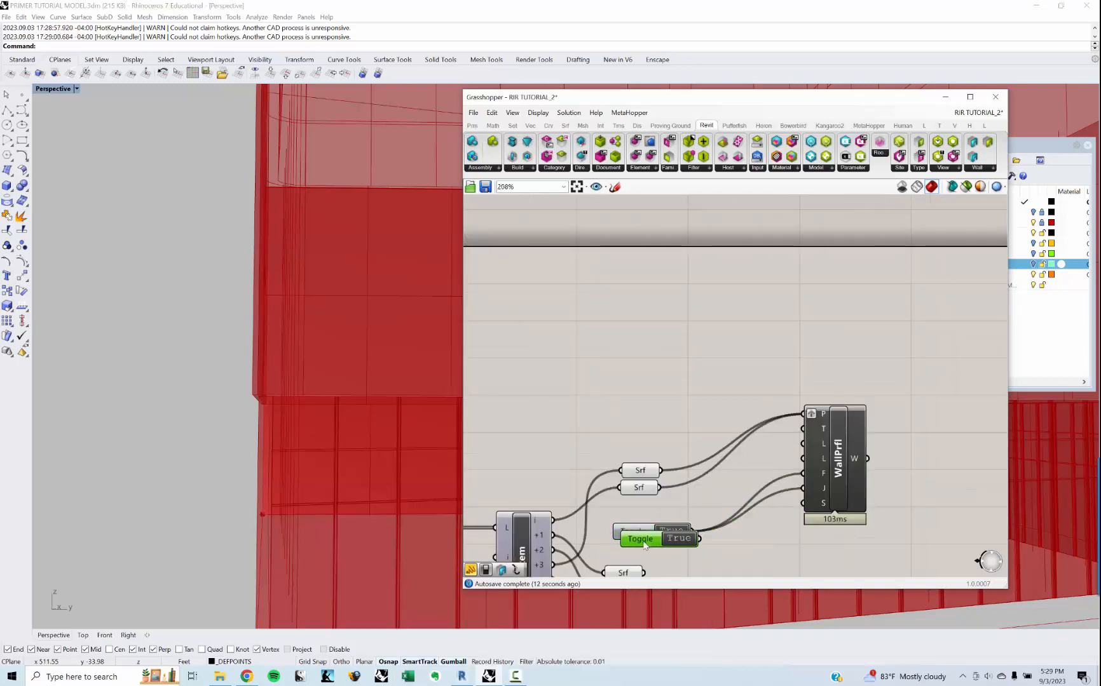
left_click_drag(643, 553, 645, 561)
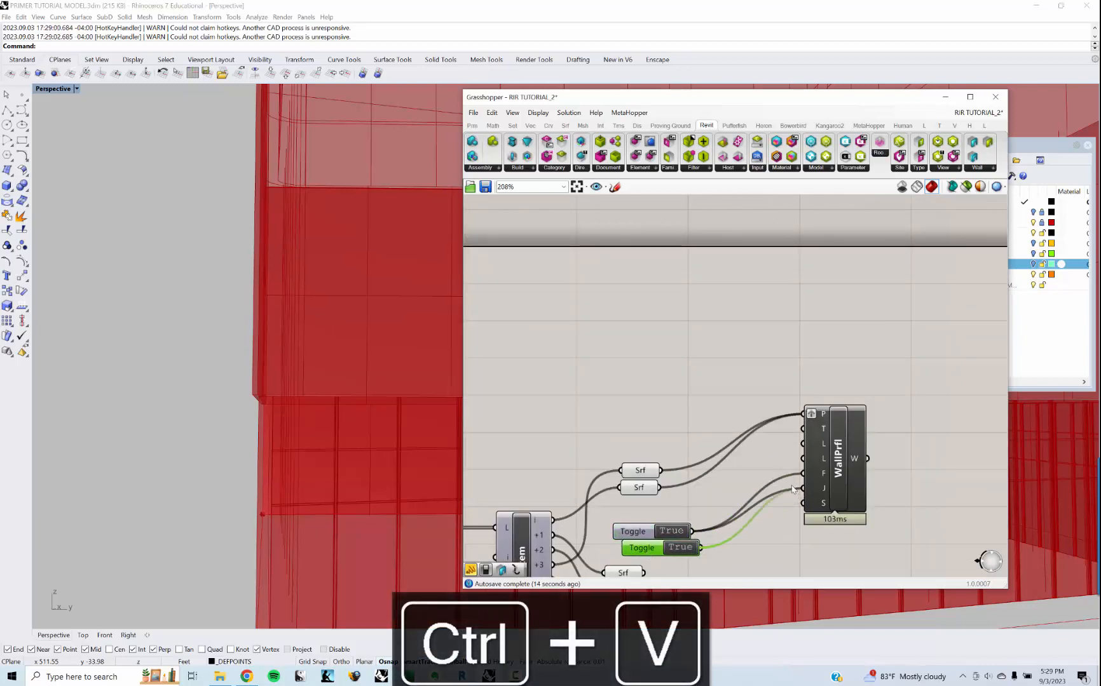
- Set the tracking mode of the profile wall component to Disabled
left_click(844, 453)
right_click(848, 453)
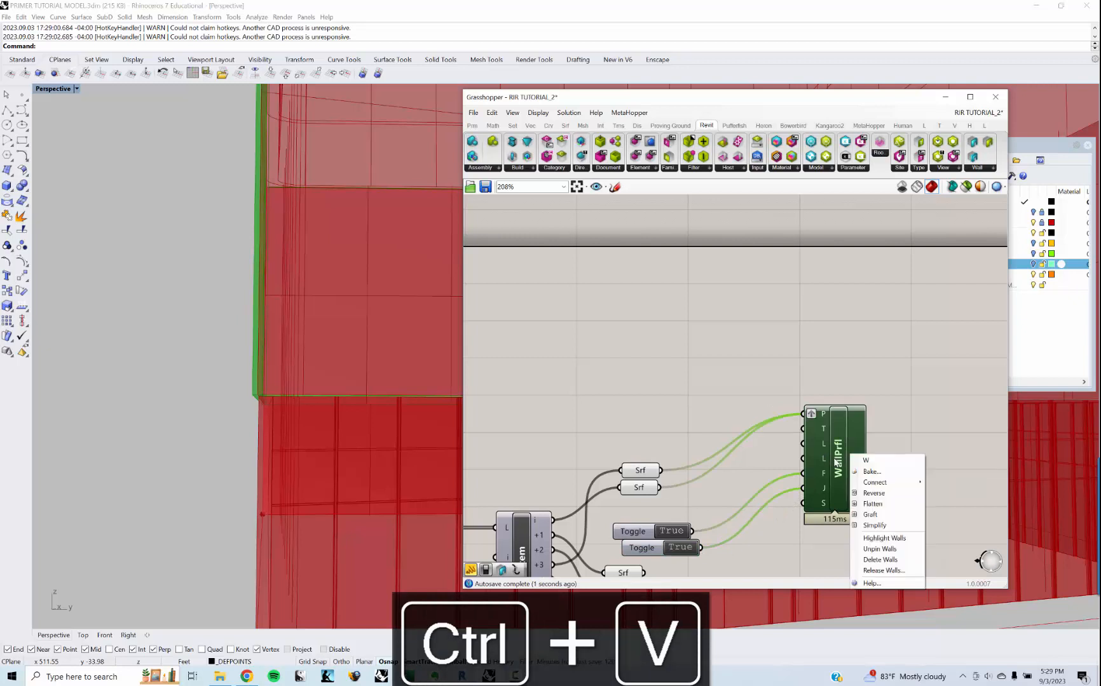
left_click(835, 459)
right_click(835, 458)
mouse_move(889, 512)
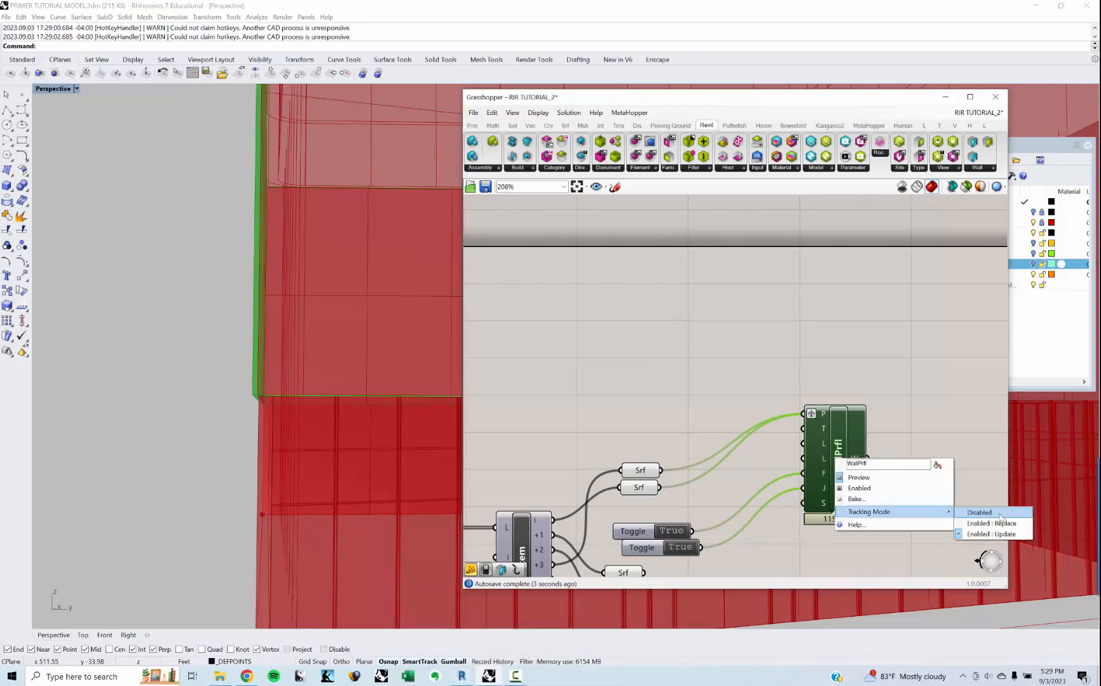
left_click(999, 514)
right_click_drag(747, 443, 744, 425)
left_click(748, 440)
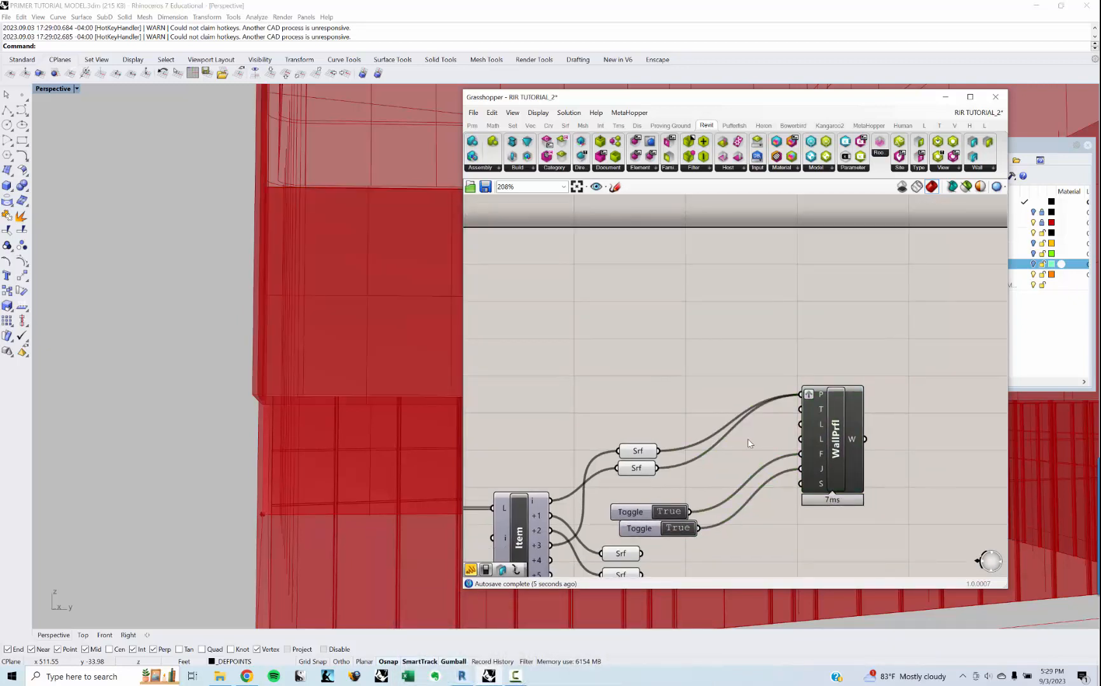
- Add a number slider ranging from 0 to 3 with value 2 and connect it to the wall component's LocationLine input
double_click(687, 483)
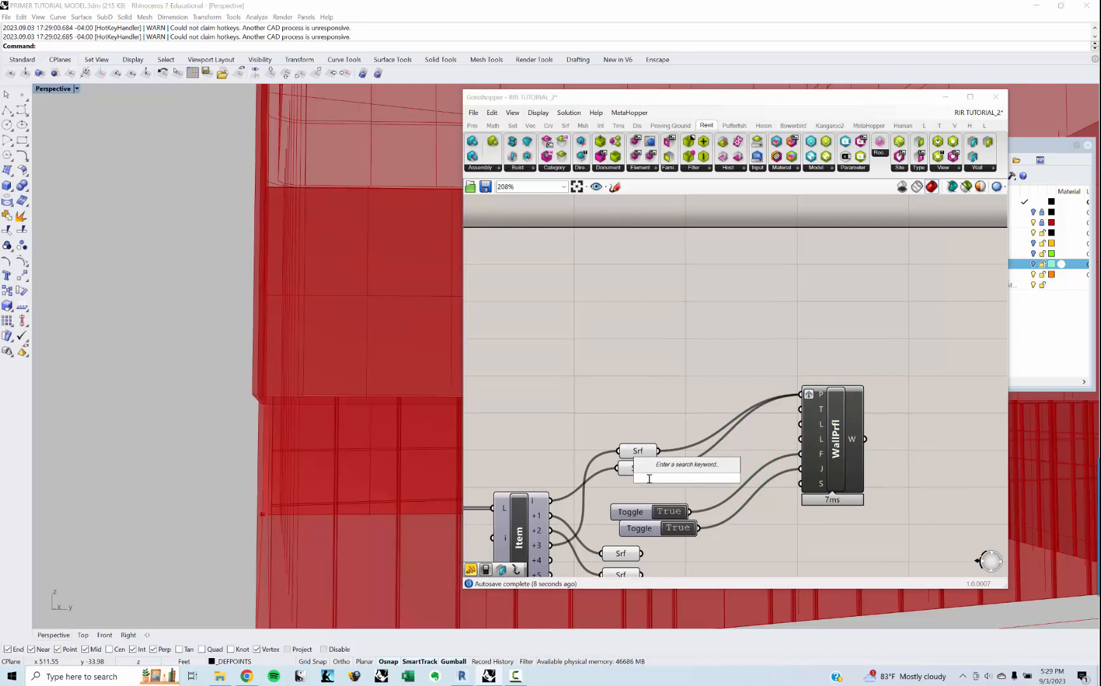
type("0<2<3")
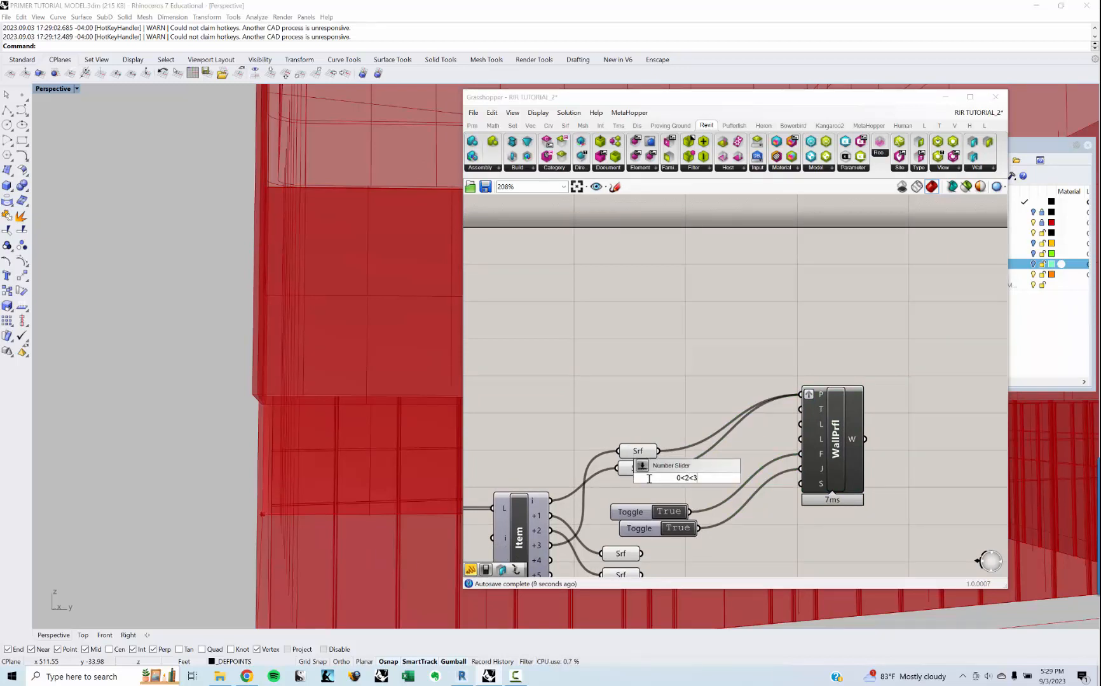
key("Return")
left_click_drag(747, 478, 800, 439)
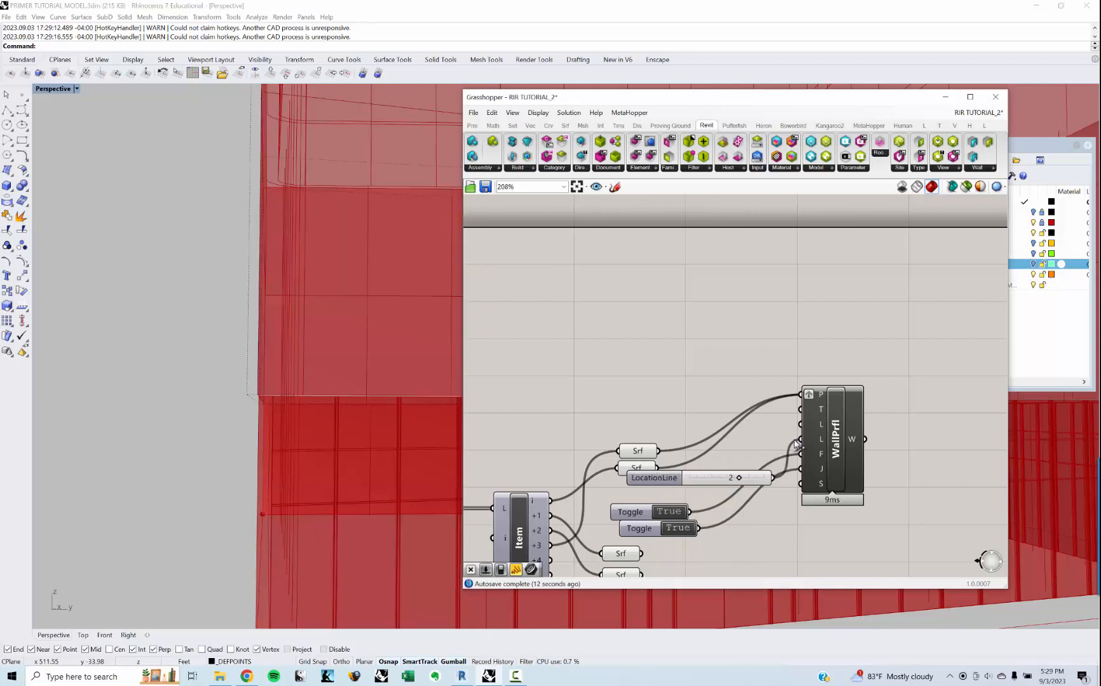
- Shift the LocationLine slider slightly, set the toggle feeding the F input to False and check the walls at the podium corner
left_click_drag(679, 483, 666, 486)
left_click(670, 510)
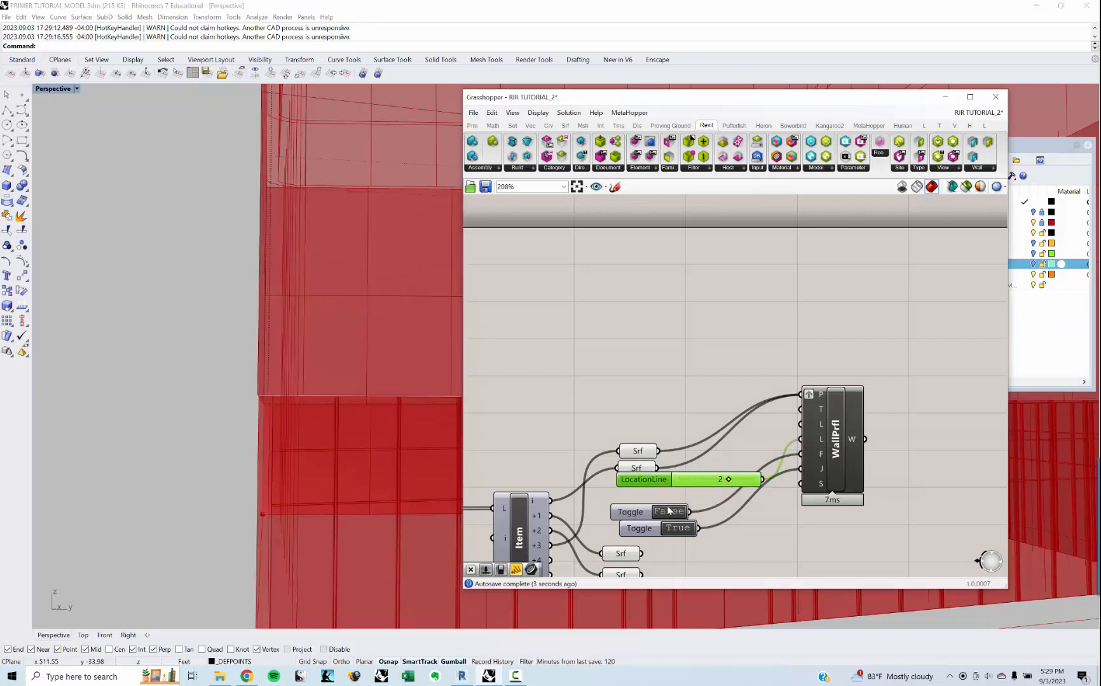
right_click_drag(328, 362, 360, 451)
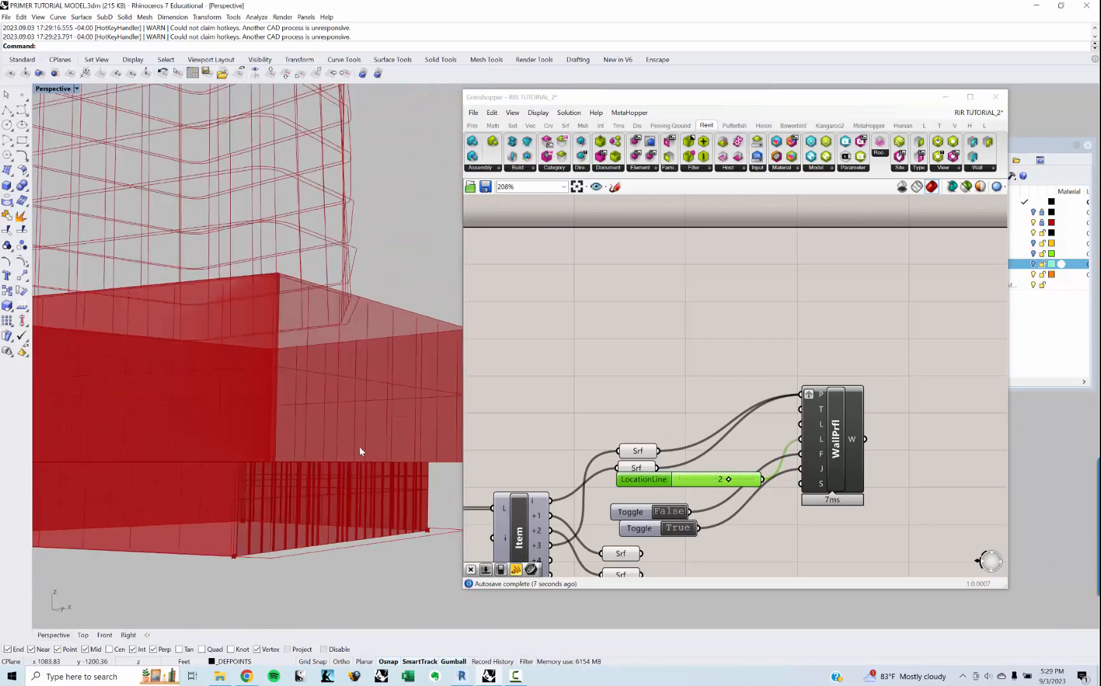
- Space out the LocationLine slider and the toggle feeding the F input so the wall component's inputs sit in a tidy stack
left_click_drag(642, 515, 643, 477)
left_click(643, 490)
left_click(825, 451)
left_click(725, 381)
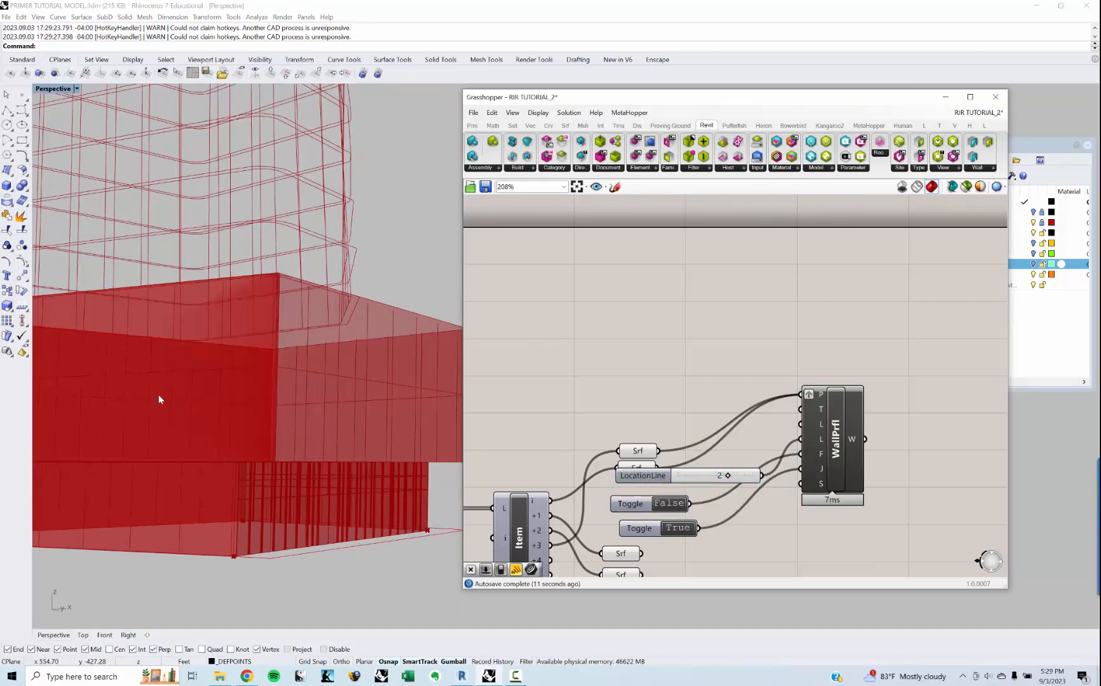
right_click_drag(159, 395, 266, 469)
right_click_drag(674, 470, 621, 395)
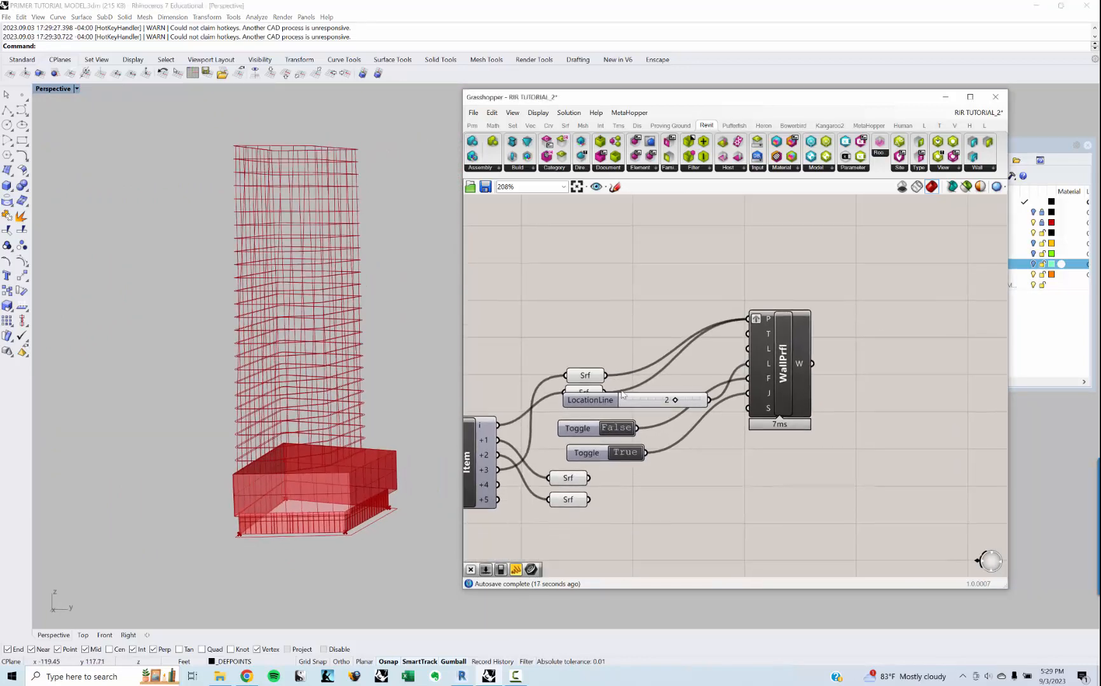
- Move the wall component with its inputs up and the two spare Surface parameters down to clear canvas space between them
scroll(622, 395, "down", 3)
left_click_drag(828, 416, 692, 273)
left_click(616, 465)
scroll(614, 459, "up", 3)
left_click_drag(623, 460, 672, 491)
left_click(690, 468)
right_click_drag(689, 468, 659, 436)
scroll(632, 476, "up", 2)
left_click(668, 506)
left_click_drag(634, 478, 759, 470)
scroll(714, 462, "down", 3)
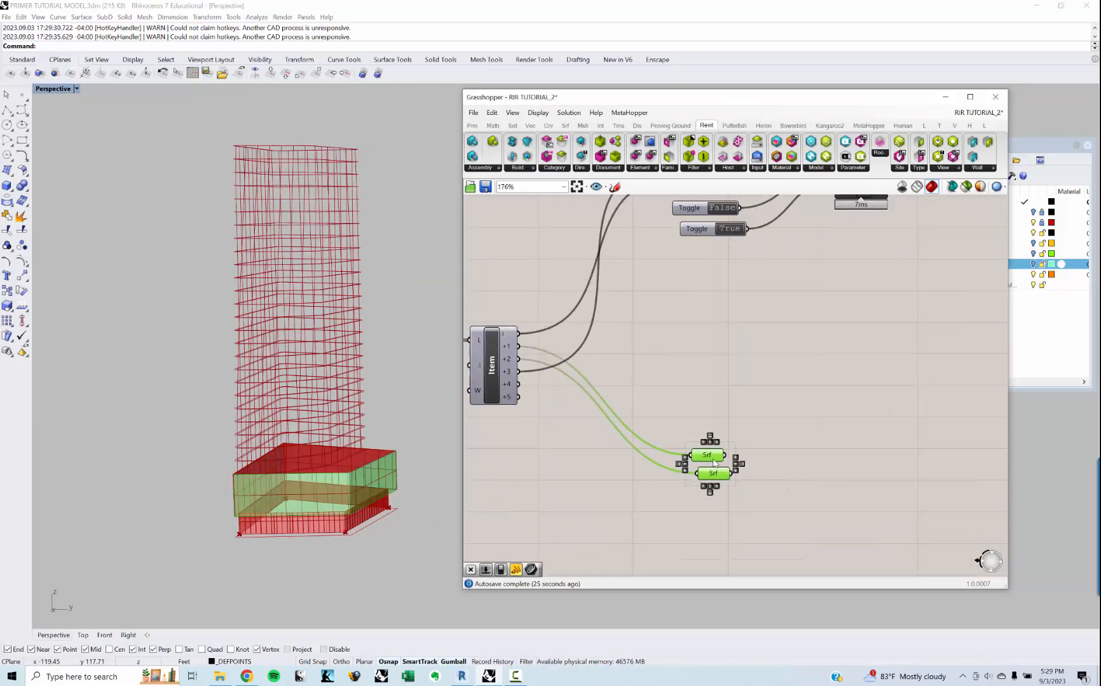
- Line up the two spare Surface parameters vertically with a wide gap between them
left_click(715, 464)
left_click(711, 456)
left_click(691, 438)
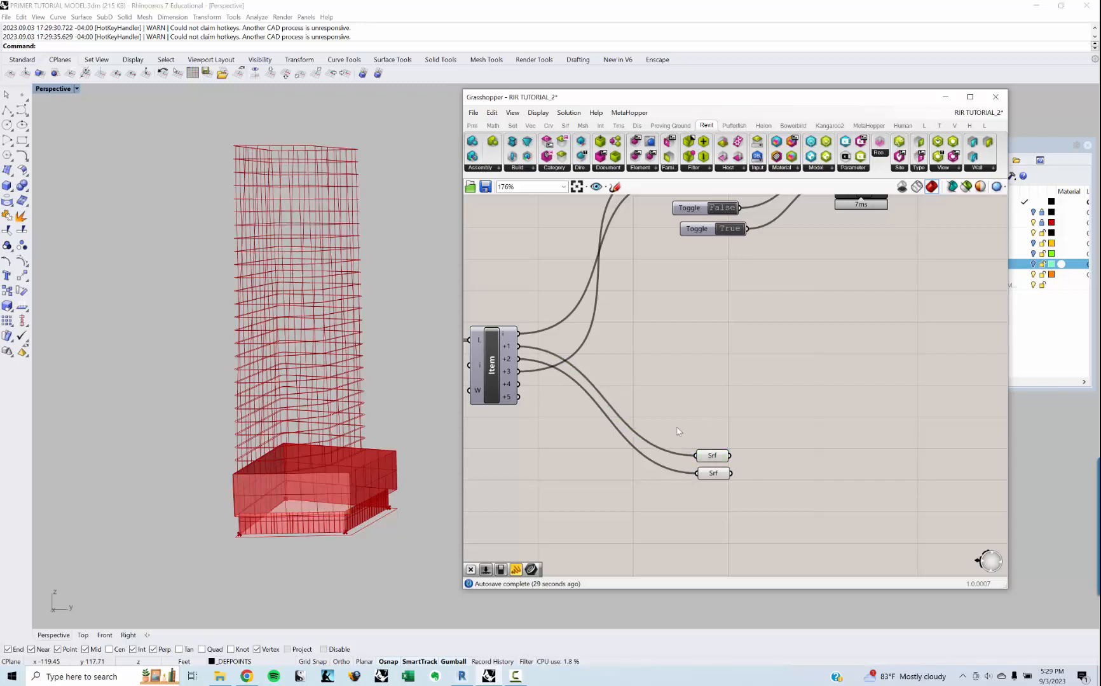
right_click_drag(729, 436, 648, 422)
left_click_drag(650, 442, 650, 431)
left_click(670, 435)
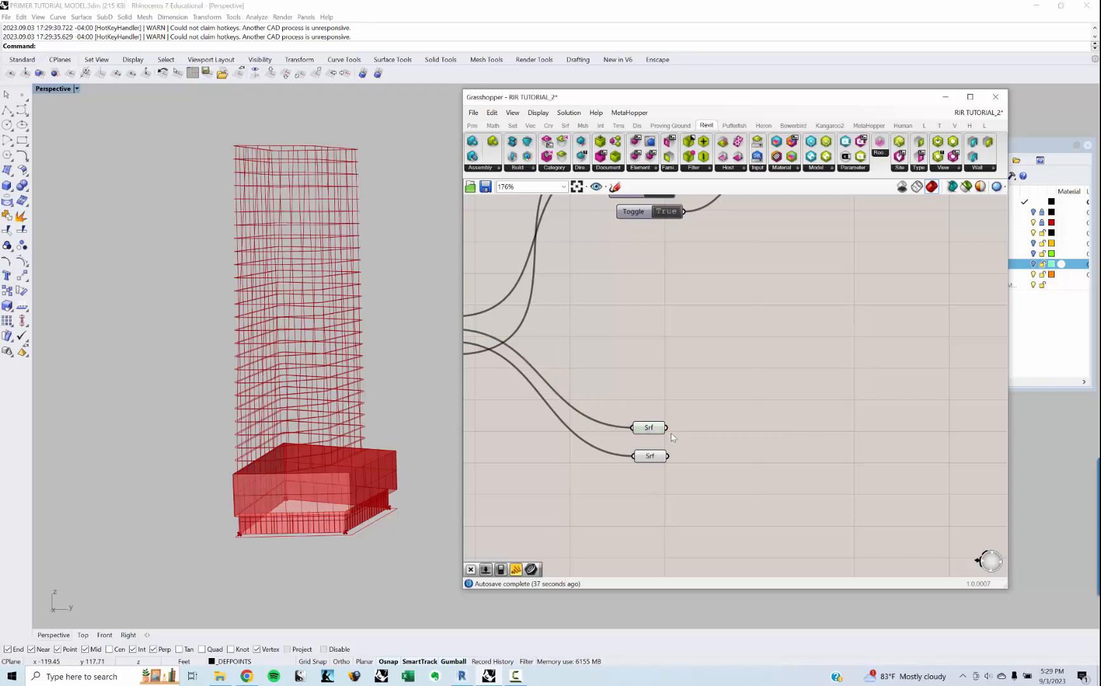
right_click_drag(648, 486, 629, 512)
left_click_drag(630, 482, 630, 539)
left_click(666, 384)
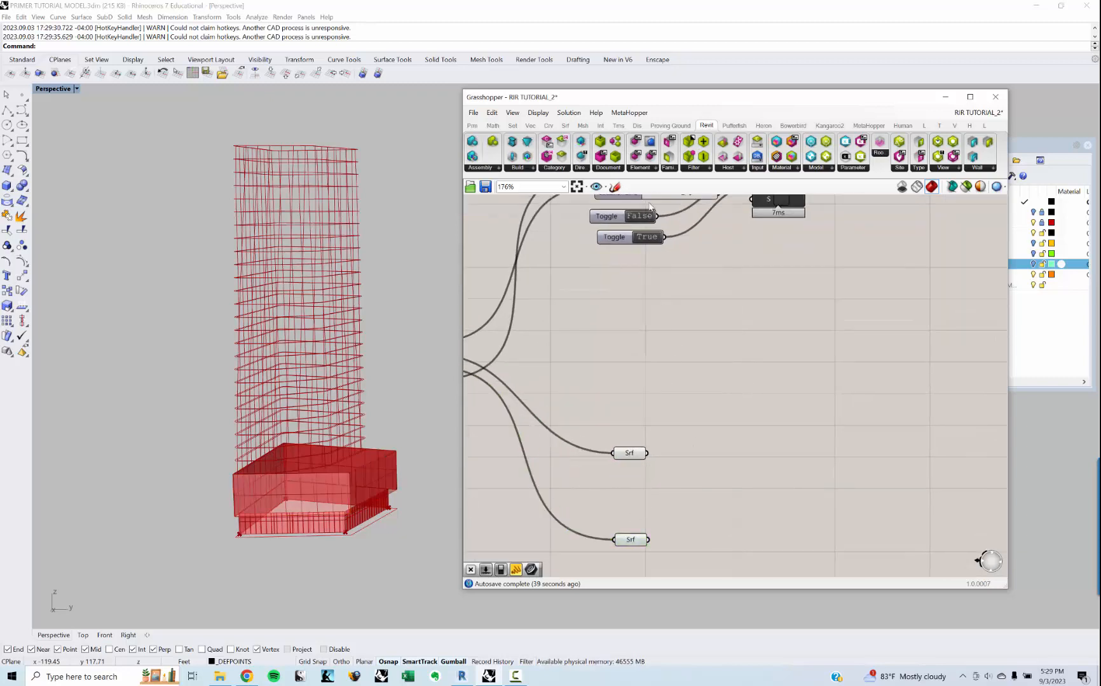
- Add a Skewed Quads panel component (SQuads) and connect the upper spare Surface parameter to its Srf input
left_click(924, 125)
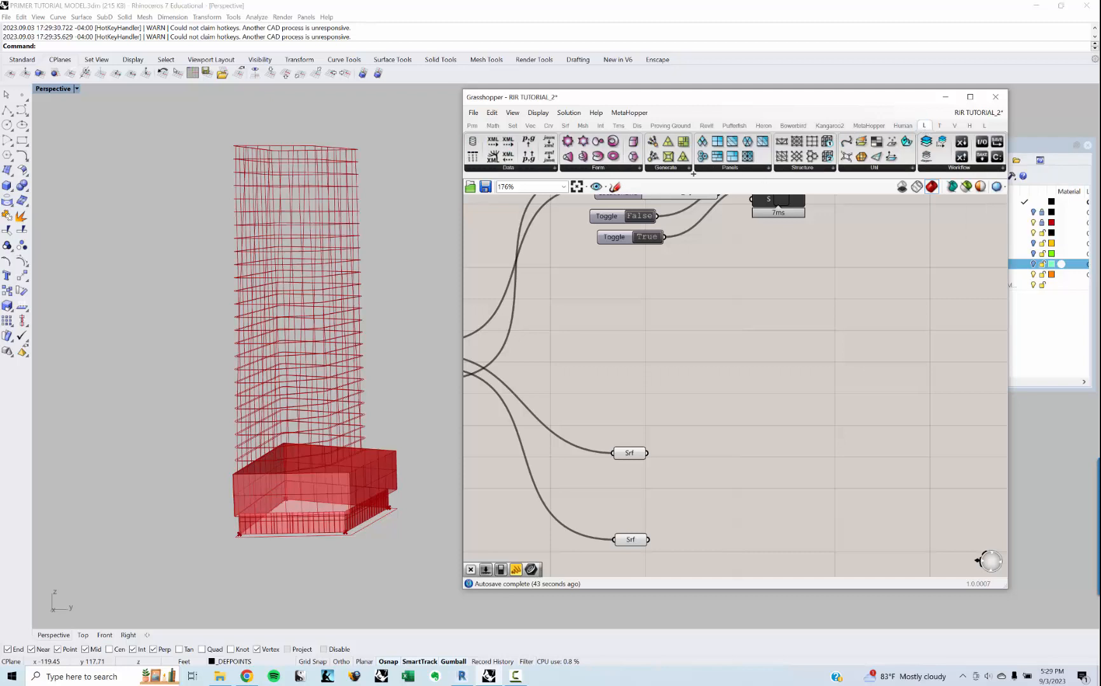
left_click(722, 169)
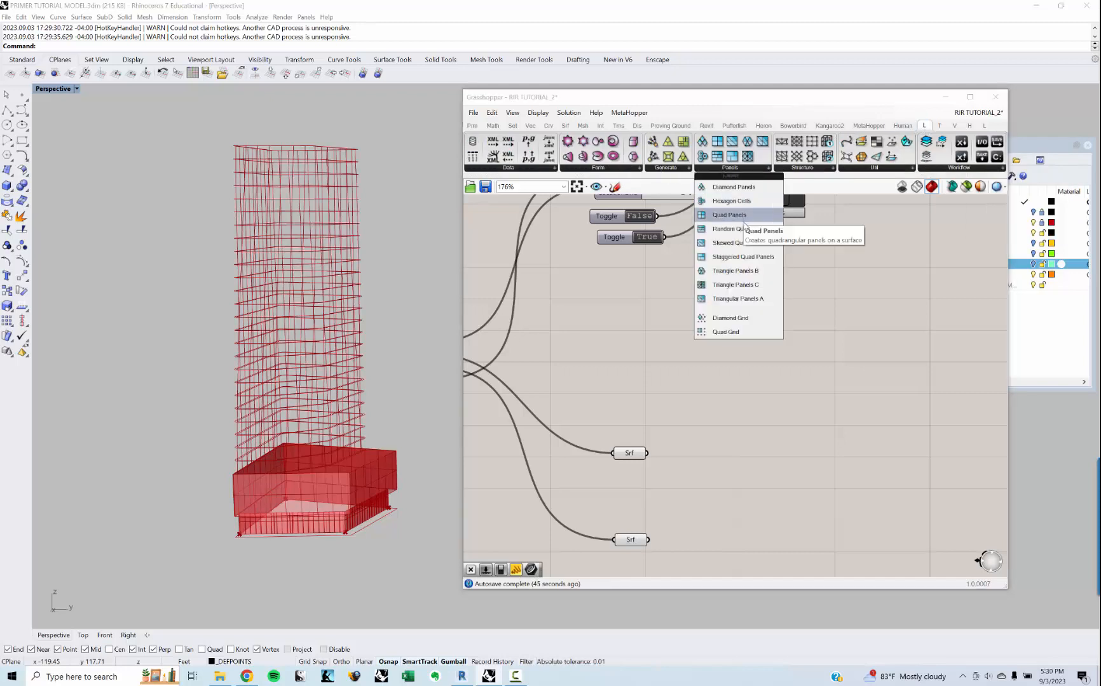
left_click(742, 244)
left_click(766, 452)
right_click_drag(717, 485, 612, 384)
left_click_drag(682, 394, 696, 394)
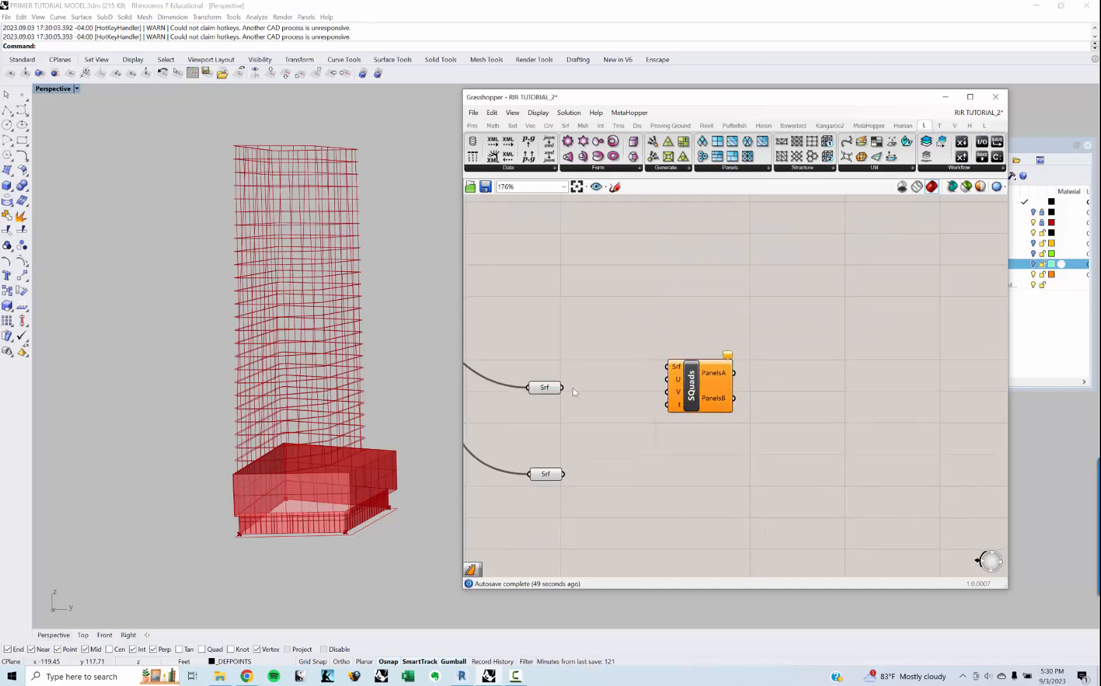
left_click_drag(561, 387, 667, 367)
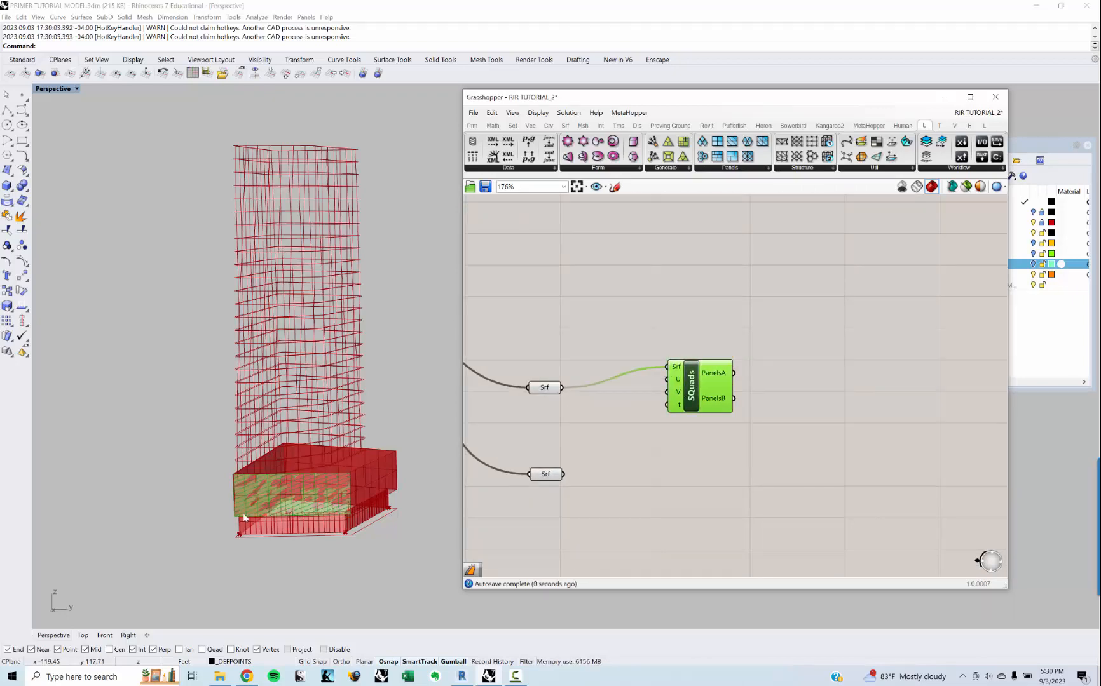
- Check the panels on the podium face, then move SQuads farther from the Surface parameter and level the parameter with it
right_click_drag(243, 512, 275, 506)
scroll(275, 506, "up", 5)
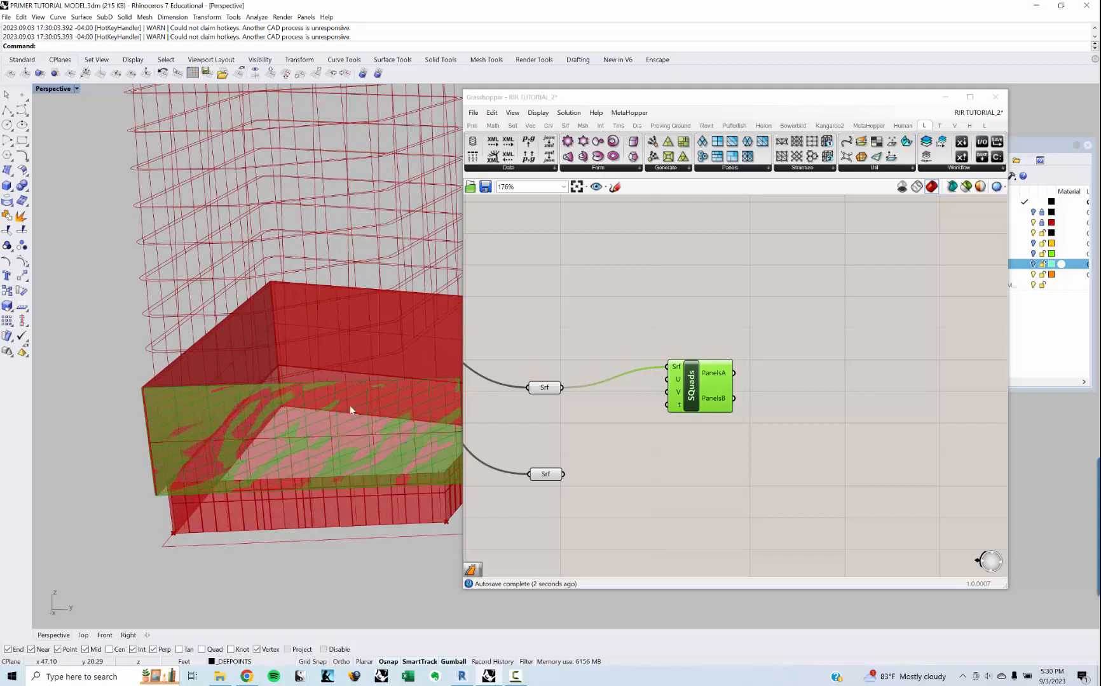
right_click_drag(524, 526, 544, 511)
left_click_drag(707, 364, 776, 375)
right_click_drag(721, 420, 710, 434)
left_click_drag(769, 399, 786, 401)
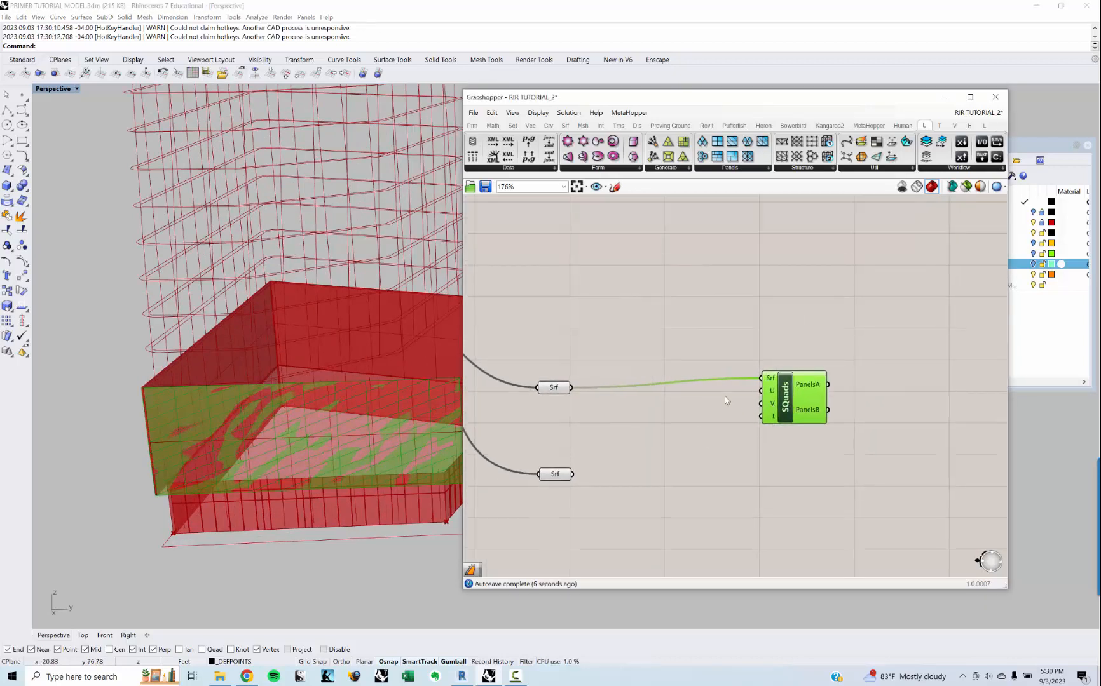
left_click(724, 398)
left_click_drag(560, 383, 562, 380)
left_click(613, 424)
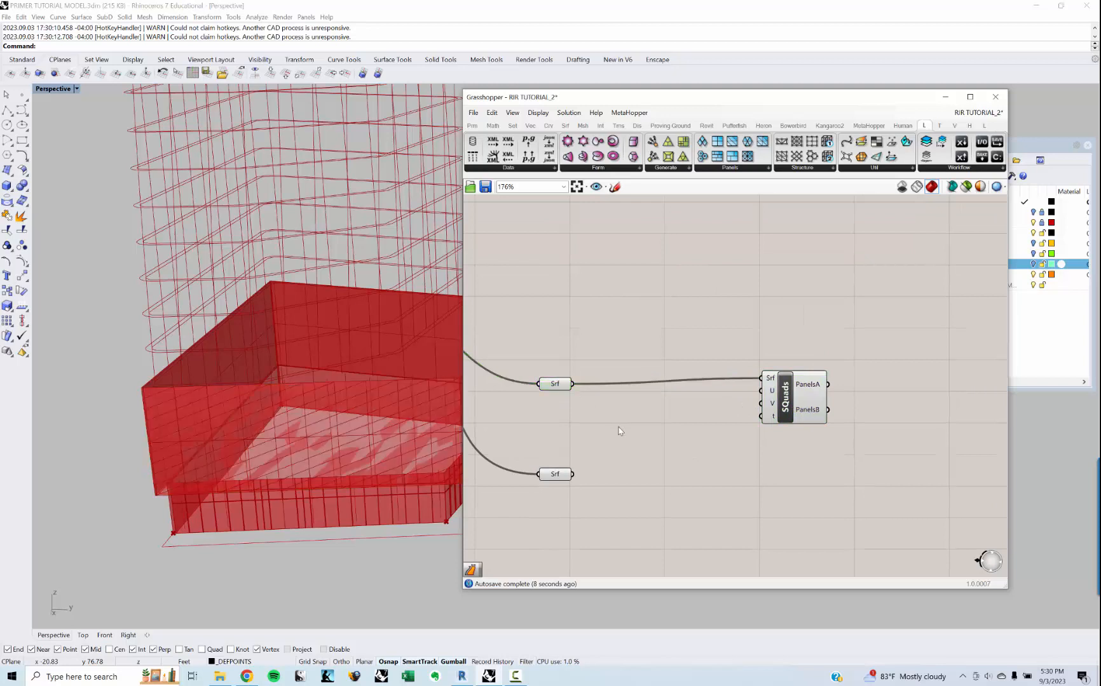
- Add a surface Dimensions component above the wire and connect the upper Surface parameter to its S input
double_click(598, 424)
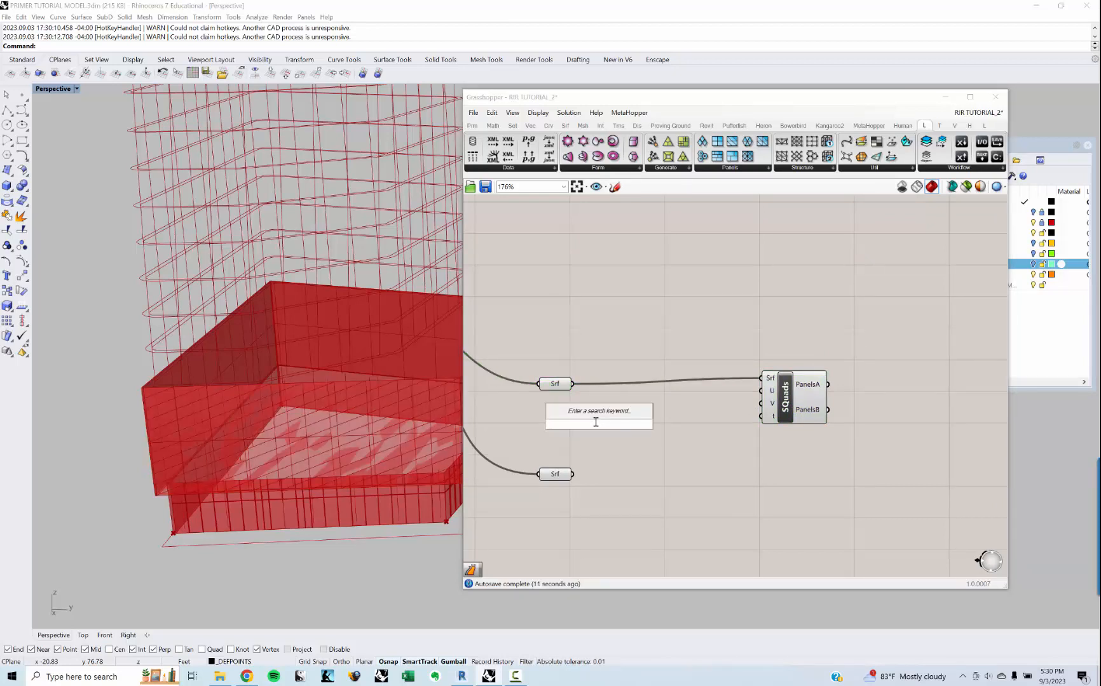
key("Escape")
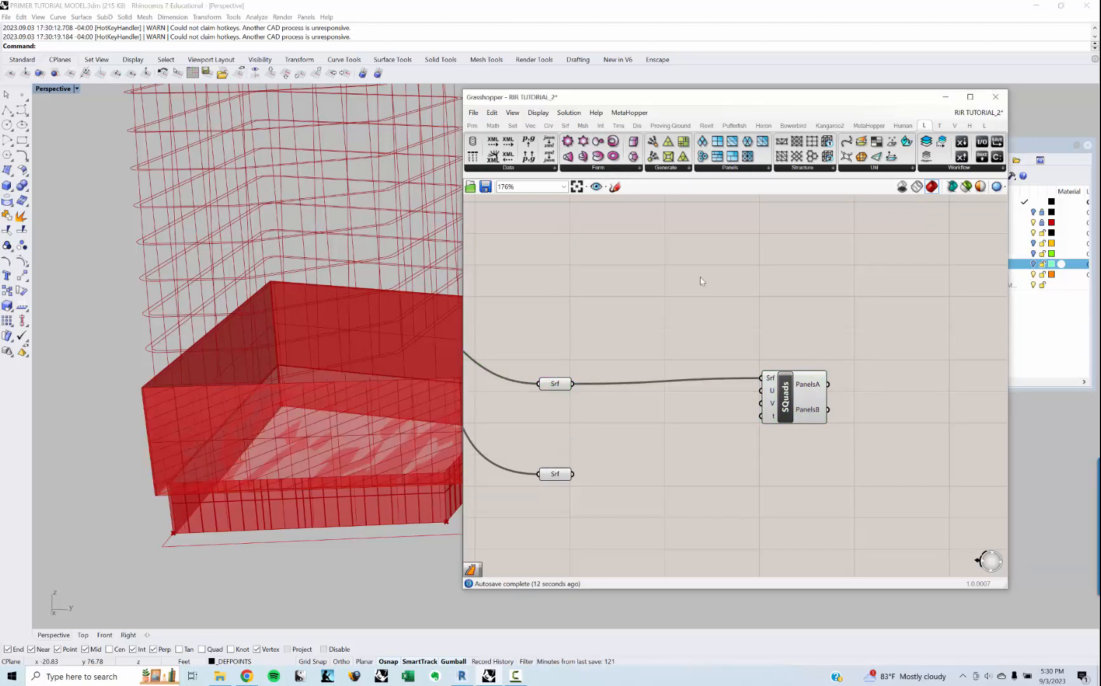
left_click(565, 126)
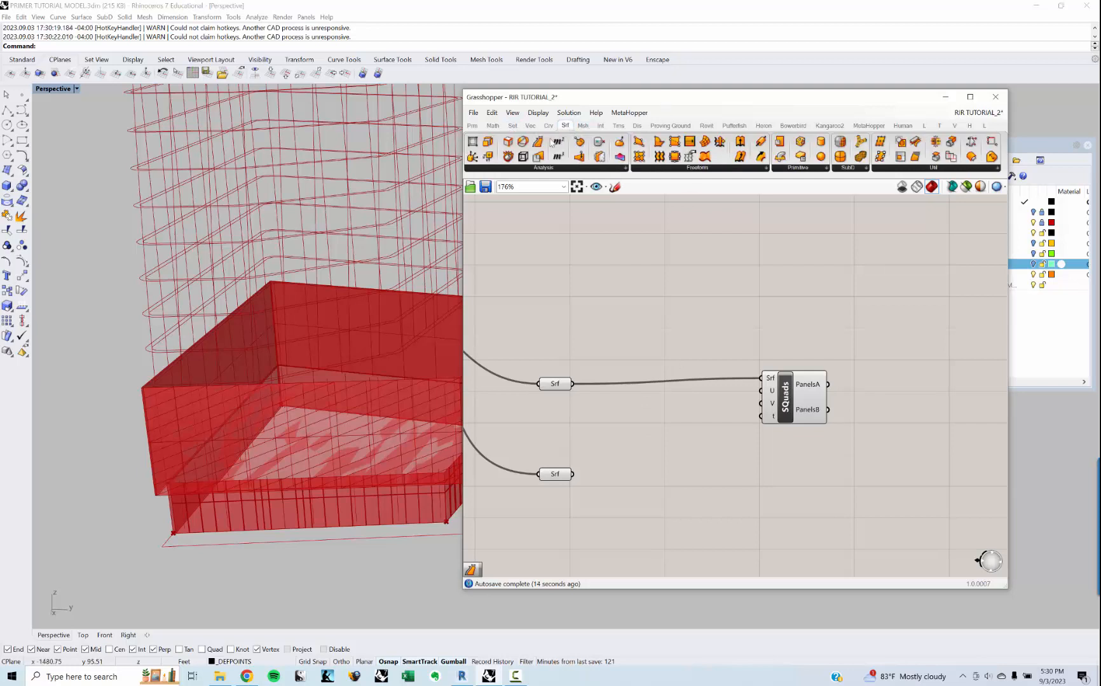
left_click(507, 171)
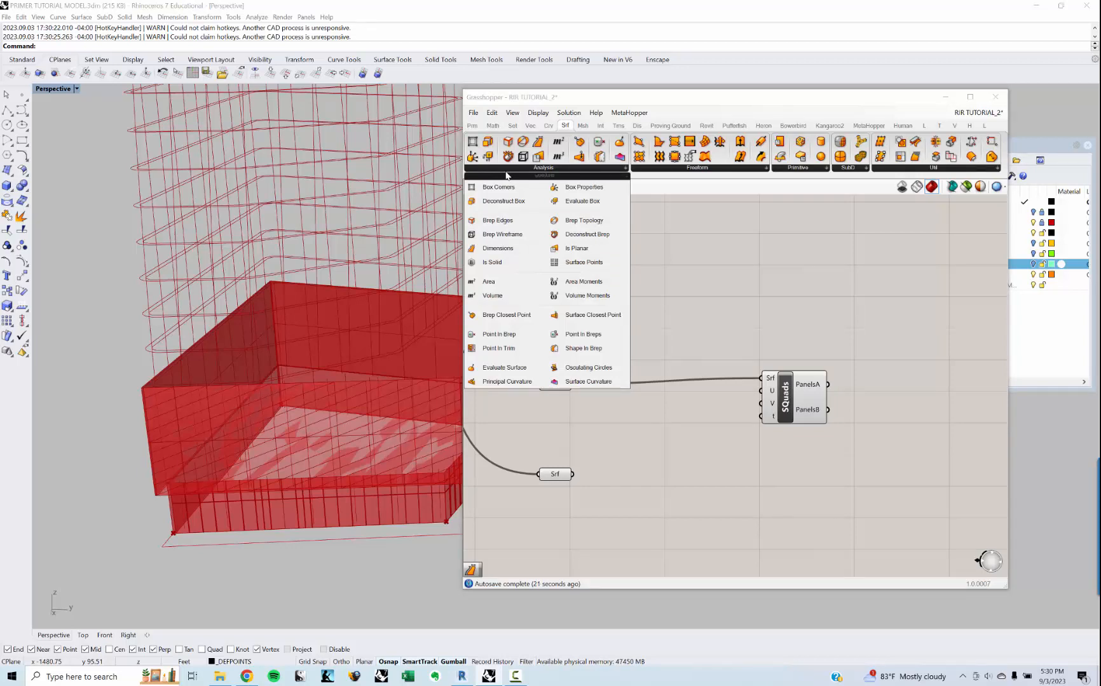
left_click_drag(496, 248, 662, 340)
left_click_drag(572, 383, 663, 327)
- Add a Division component and connect the U output of Dimensions to its A input
left_click(743, 356)
double_click(743, 356)
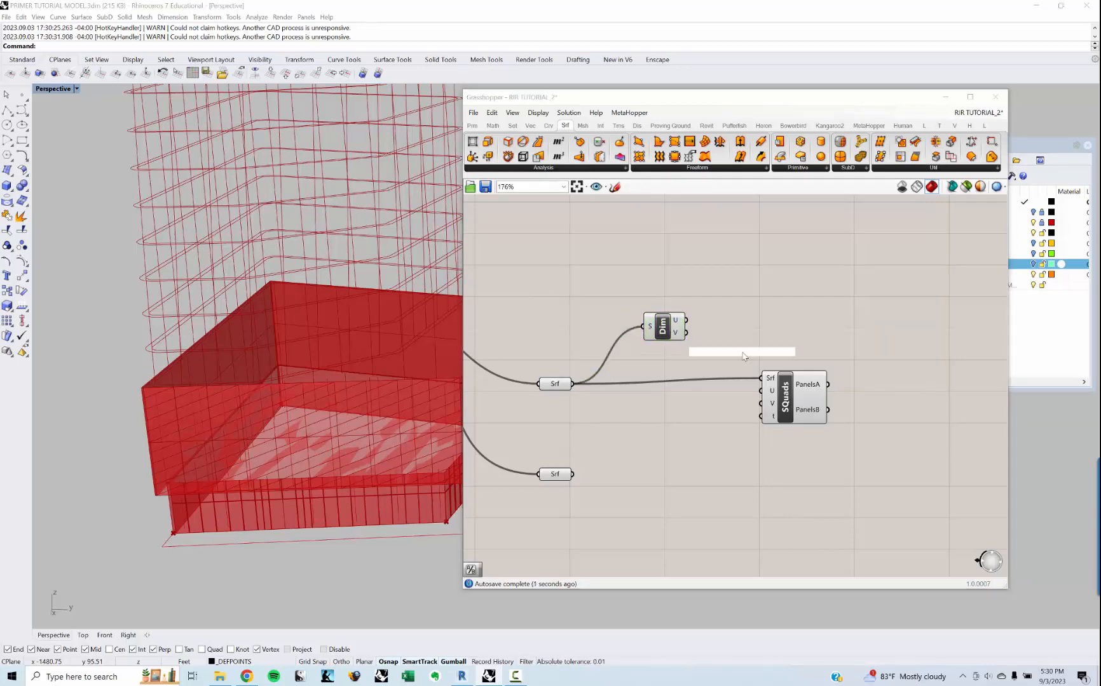
type("DIVIS")
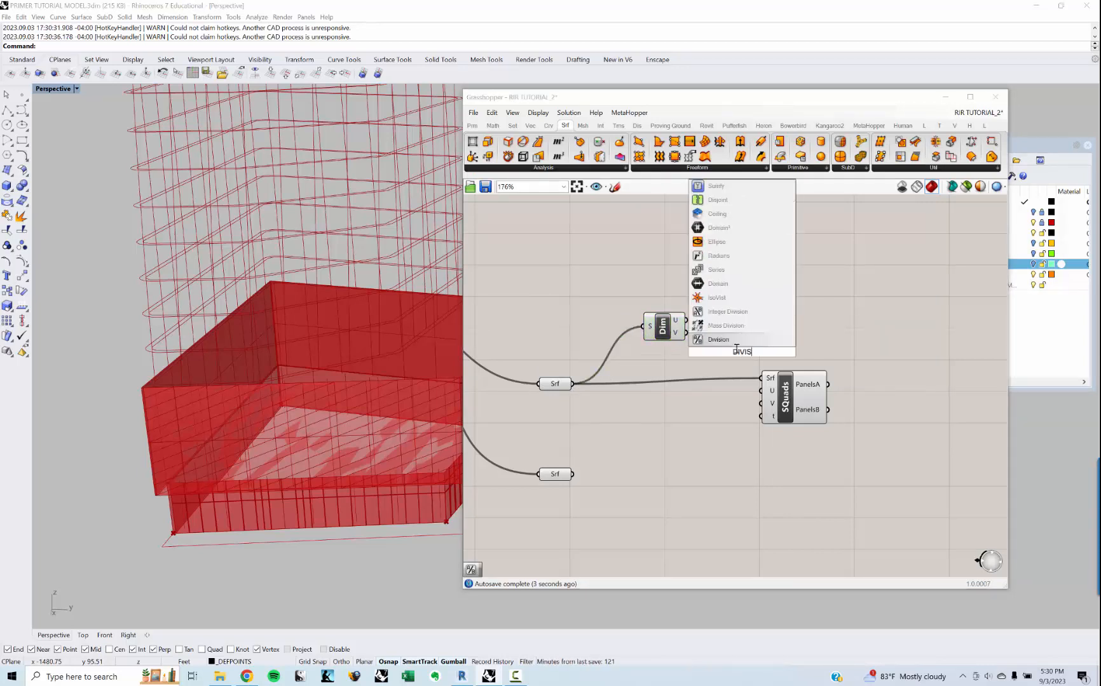
left_click(718, 269)
left_click_drag(685, 319, 760, 305)
left_click(780, 336)
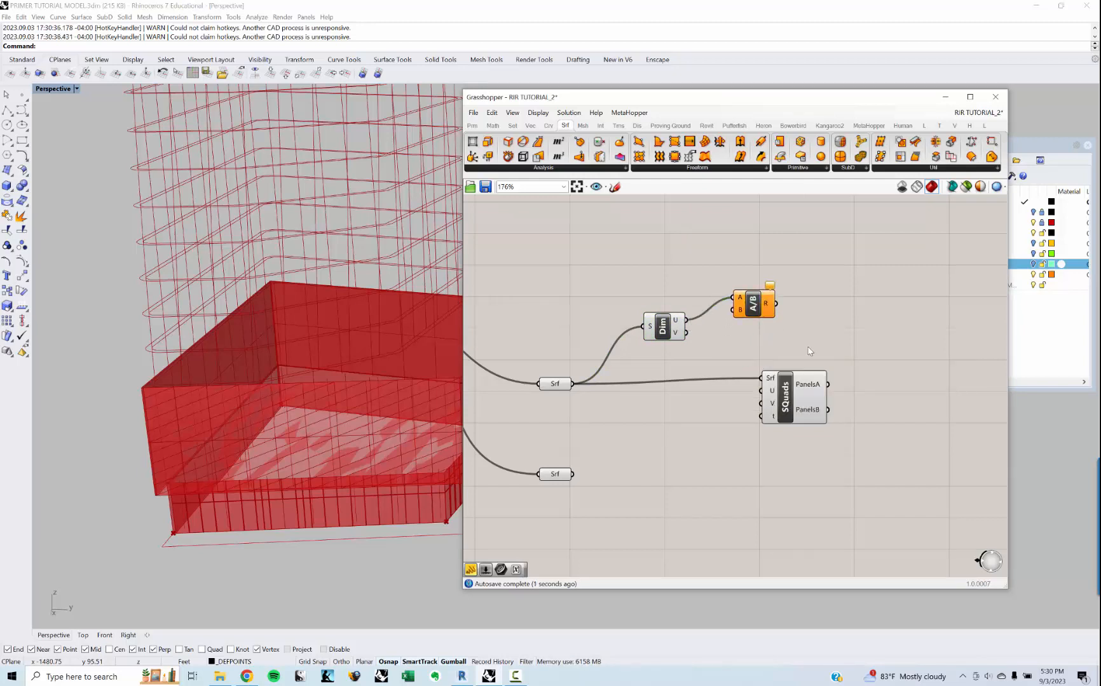
- Add a number slider ranging from 0 to 5 with value 2 and connect it to the Division's B input
double_click(801, 338)
type("0<")
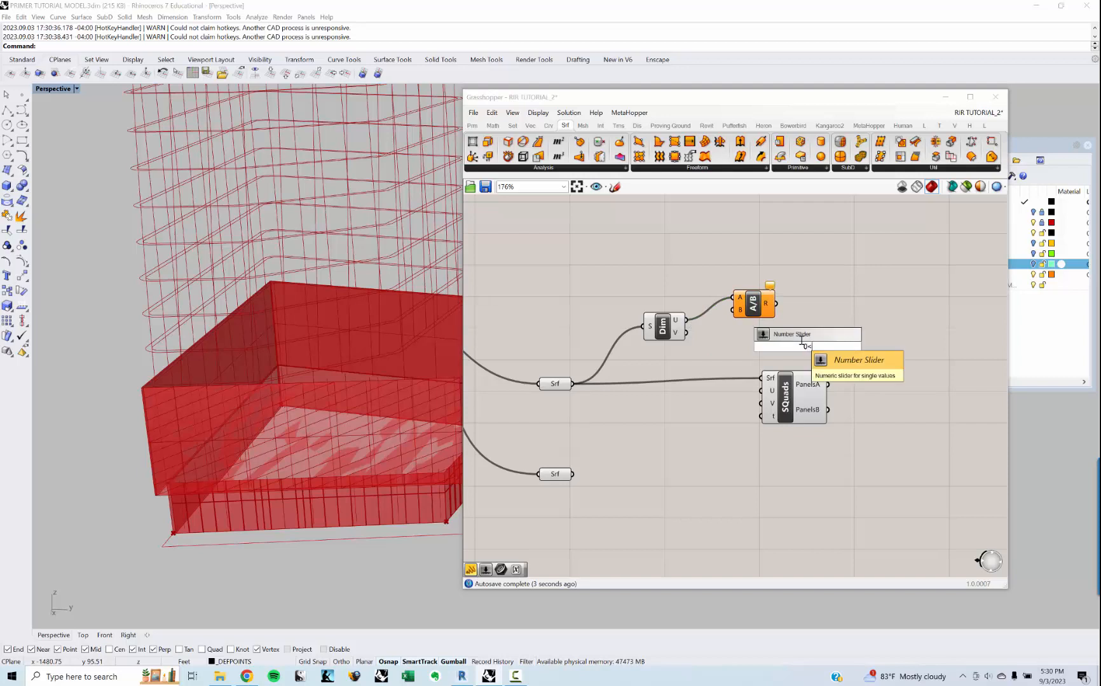
type("2<5")
key("Return")
left_click_drag(788, 353, 568, 401)
mouse_move(638, 395)
left_mouse_down()
mouse_move(737, 312)
mouse_move(754, 338)
left_mouse_up()
left_click_drag(548, 394, 557, 404)
- Connect the Division's result to the U input of SQuads and reposition SQuads and the slider for clearer wires
left_click_drag(787, 407, 828, 404)
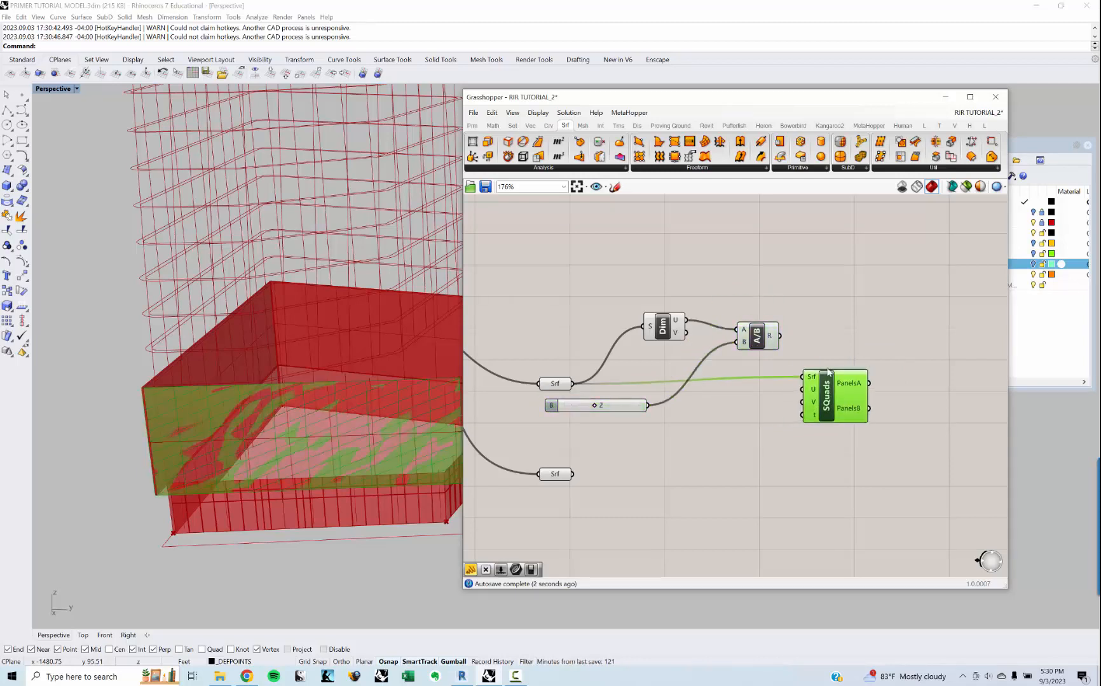
mouse_move(780, 336)
left_mouse_down()
mouse_move(802, 389)
mouse_move(846, 396)
left_mouse_up()
left_click(829, 402)
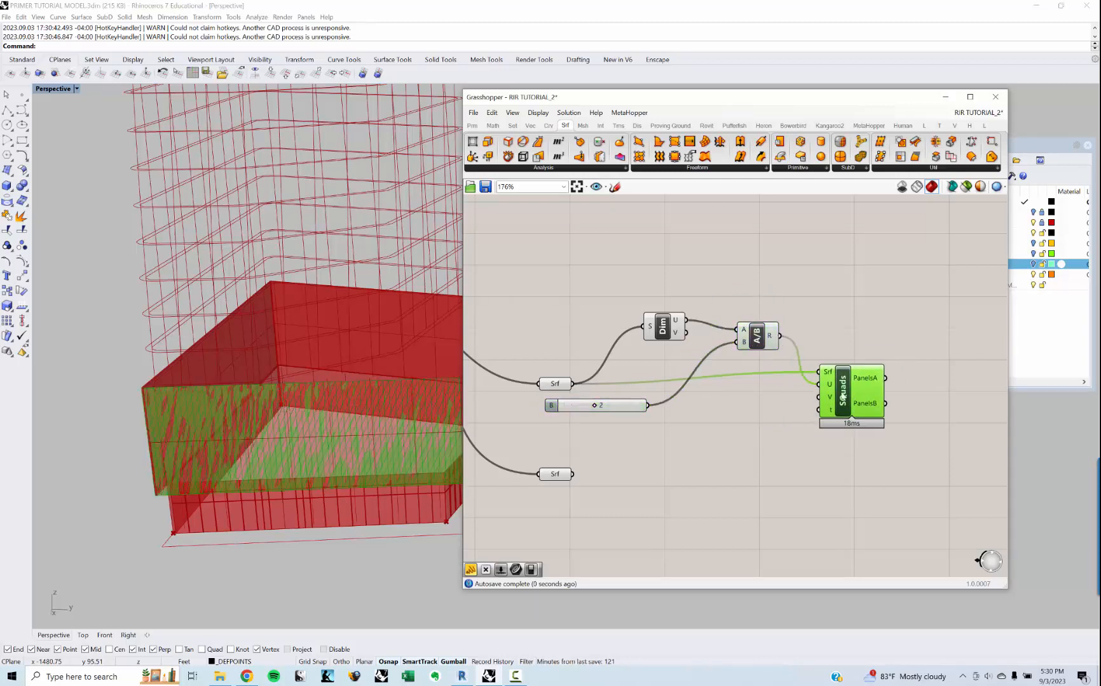
left_click(667, 420)
left_click_drag(629, 407, 683, 415)
left_click(728, 381)
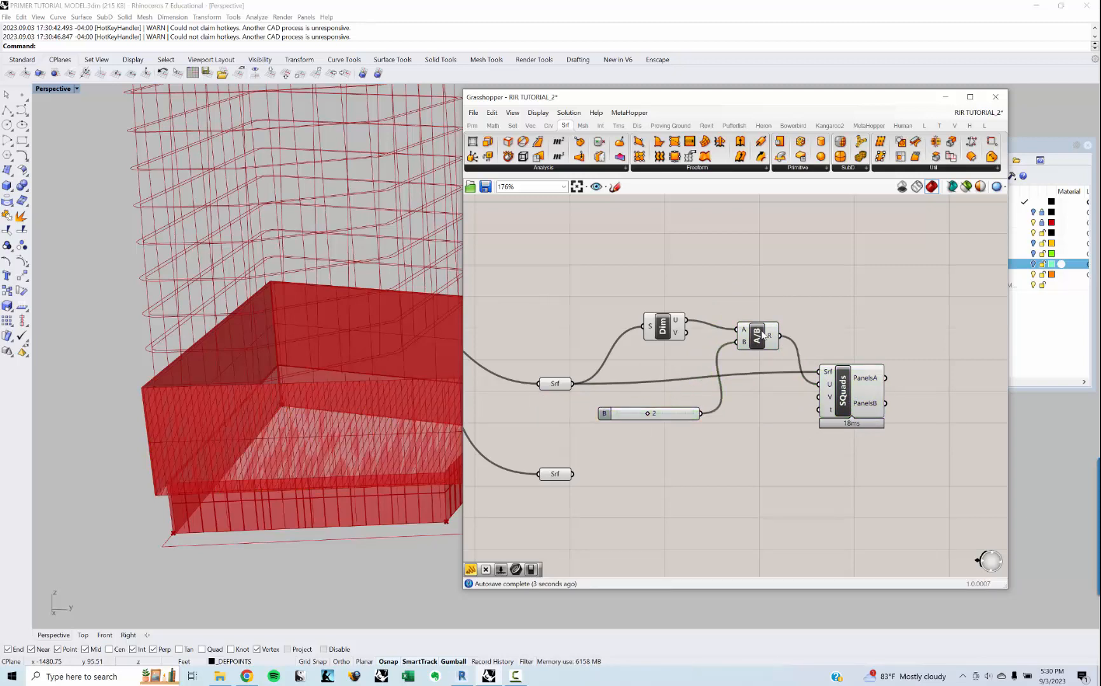
- Duplicate the Division and its slider, connecting the V output of Dimensions to the copy's A input and its result to SQuads V
left_click(762, 336)
left_click(668, 416, "shift")
right_click_drag(686, 496, 682, 474)
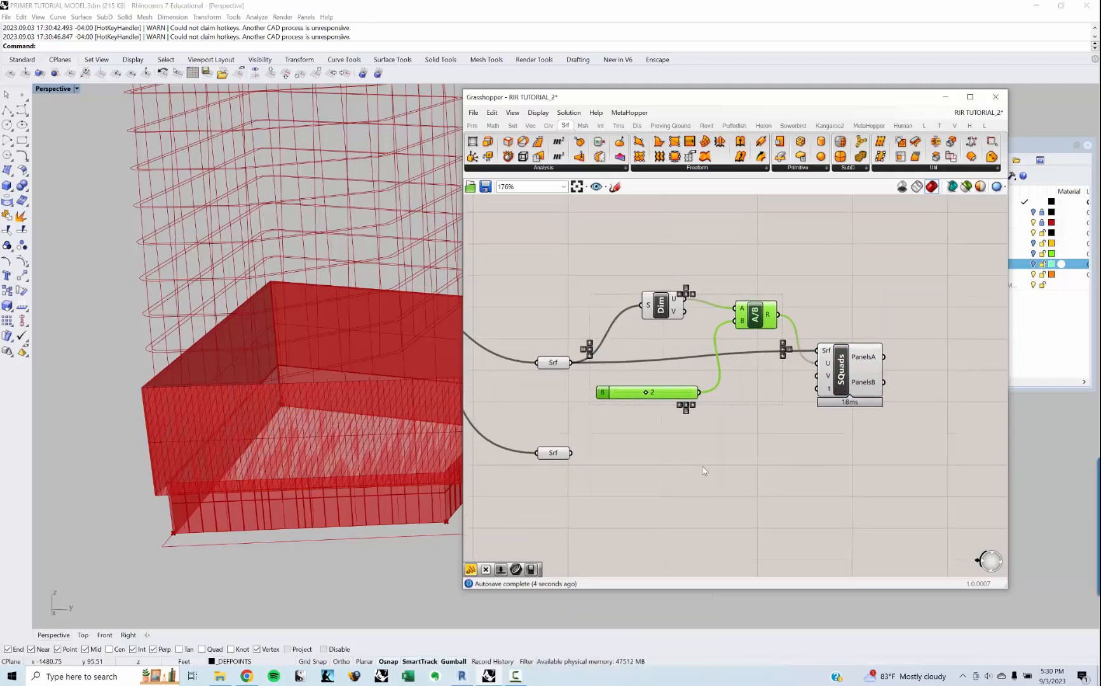
key("ctrl+v")
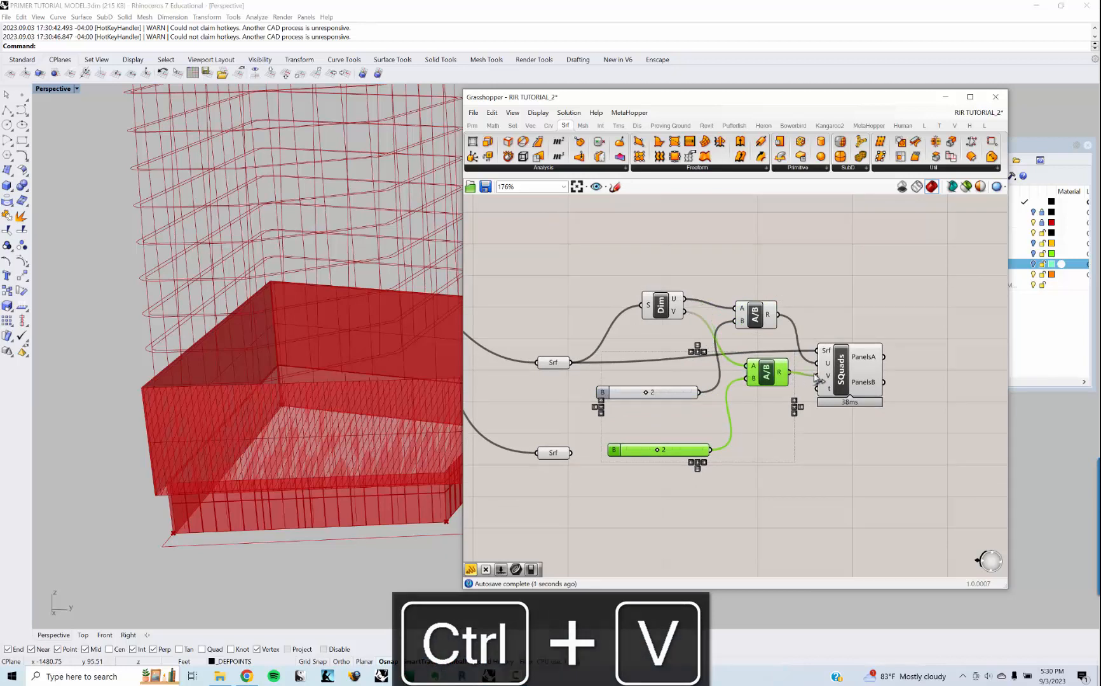
- Set the slider of the U division to 4 and move the whole panelling group farther from the Surface parameters
scroll(626, 564, "up", 1)
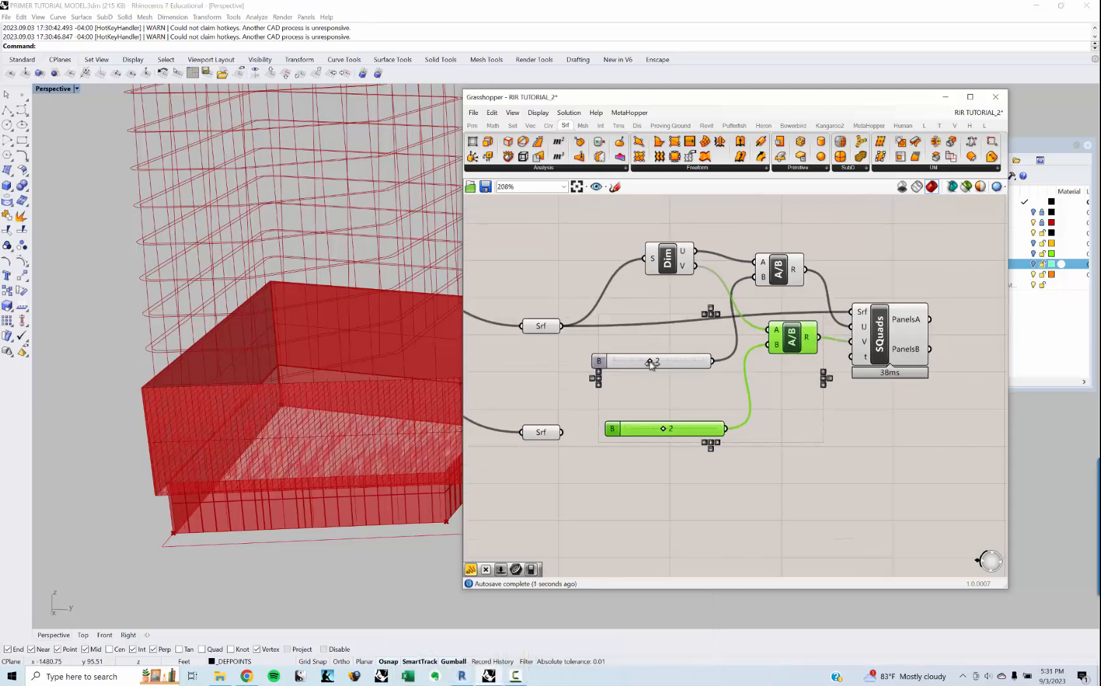
left_click_drag(661, 366, 679, 362)
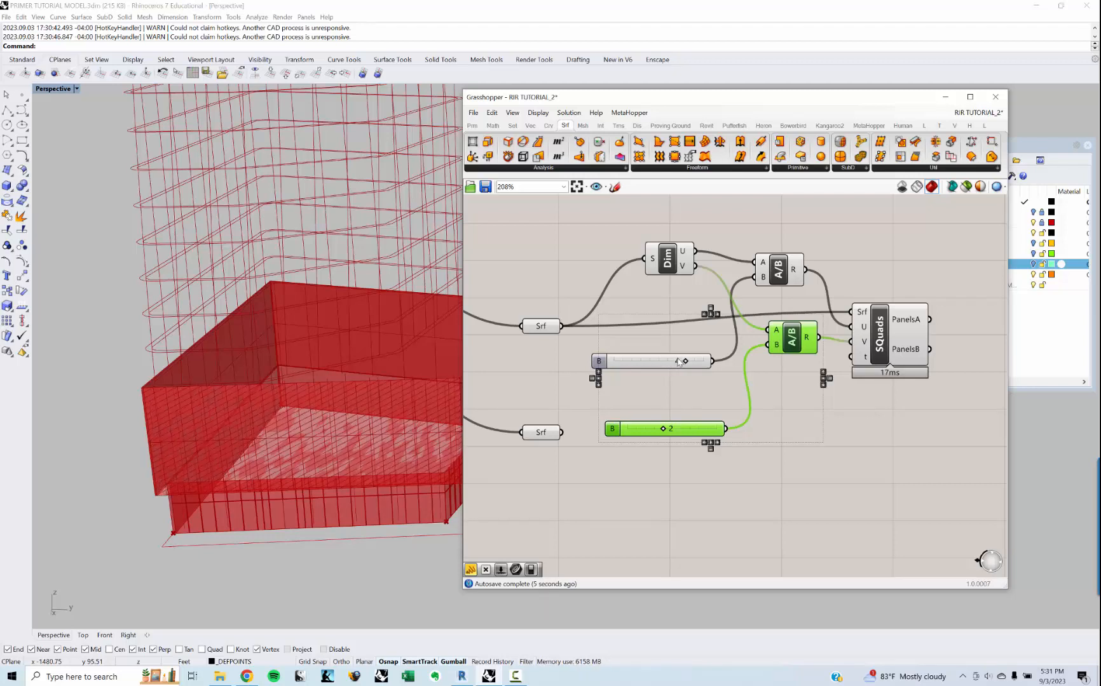
scroll(690, 382, "down", 3)
left_click(811, 458)
right_click_drag(836, 456, 764, 443)
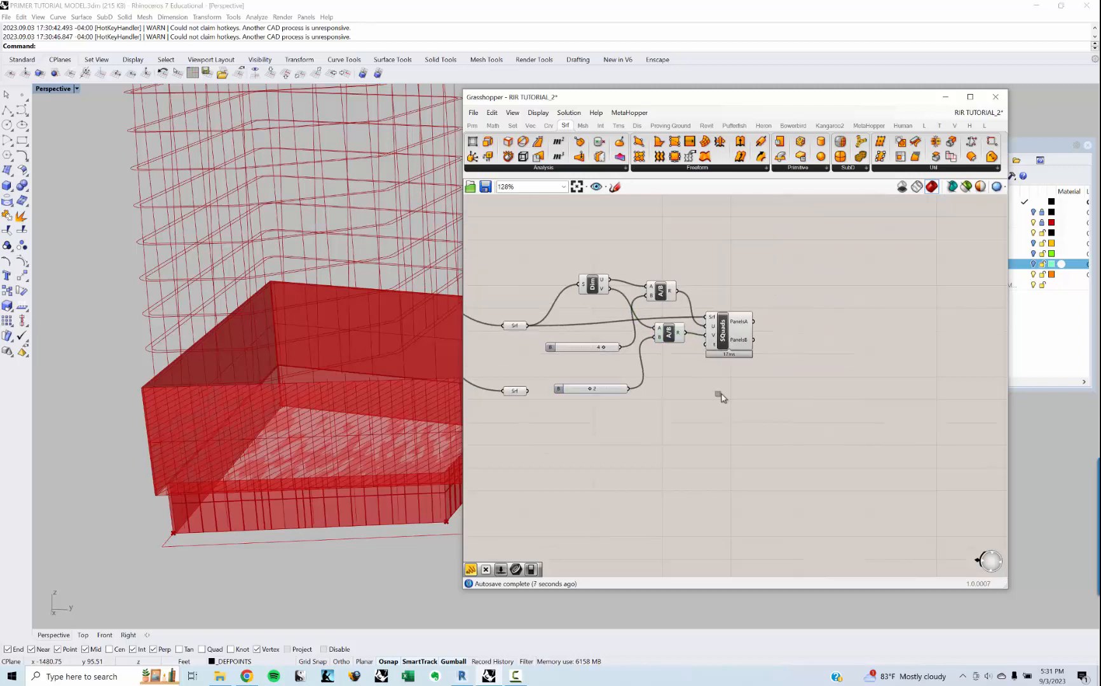
left_click_drag(769, 445, 739, 310)
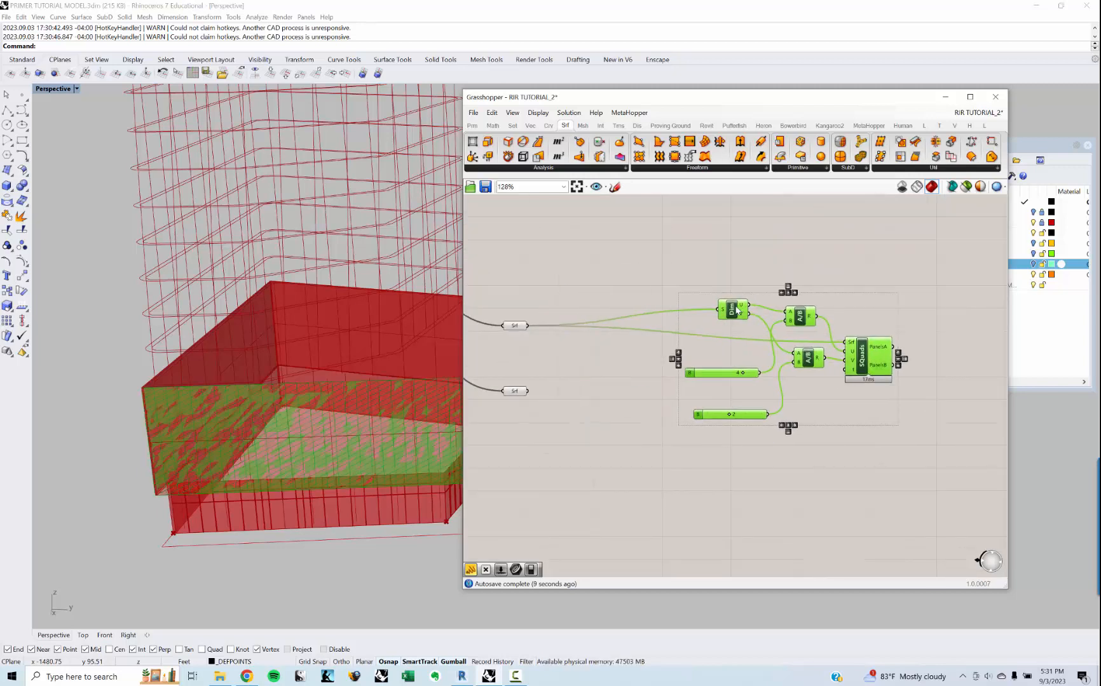
- Duplicate the panelling group of Dimensions, Divisions, sliders and SQuads and place the copy below the original
scroll(738, 310, "down", 1)
right_click_drag(650, 350, 695, 301)
key("ctrl+c")
key("ctrl+v")
left_click_drag(787, 299, 784, 320)
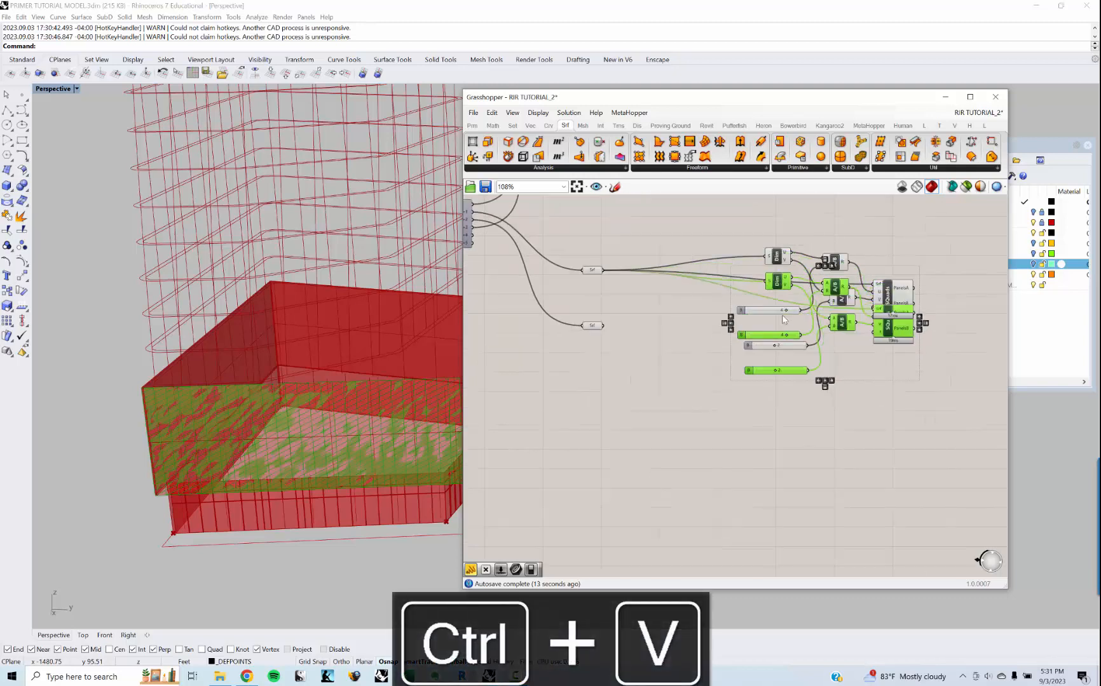
left_click_drag(764, 279, 766, 413)
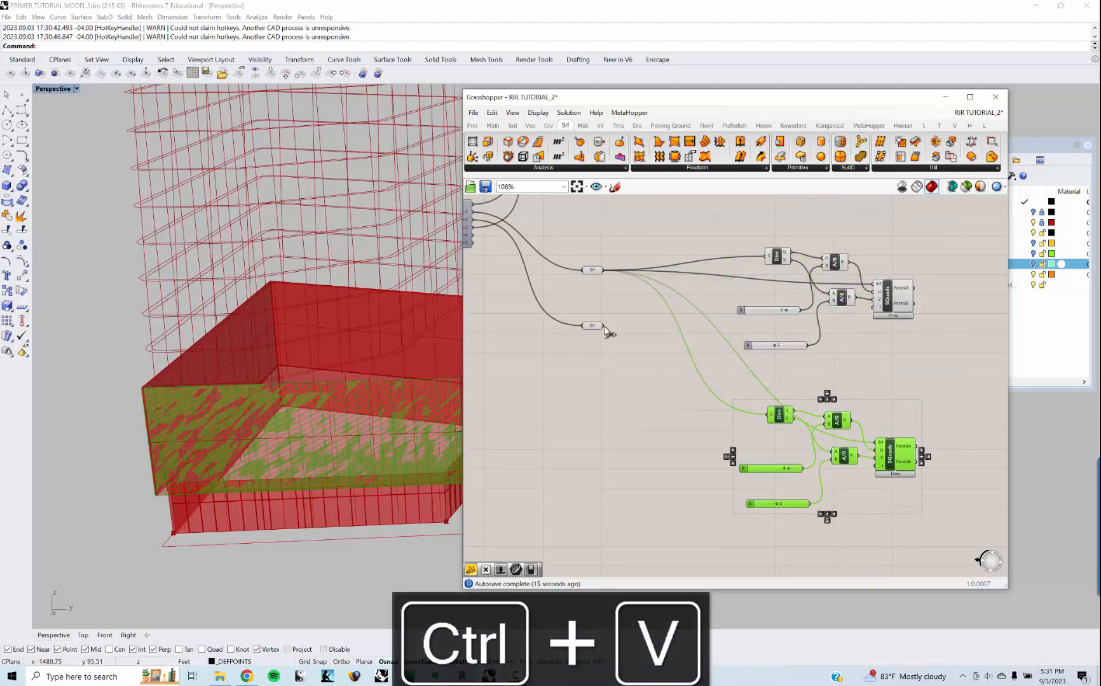
- Connect the lower Surface parameter to the copied Dimensions and SQuads components and check the panels around the podium corner
left_click_drag(605, 331, 767, 414)
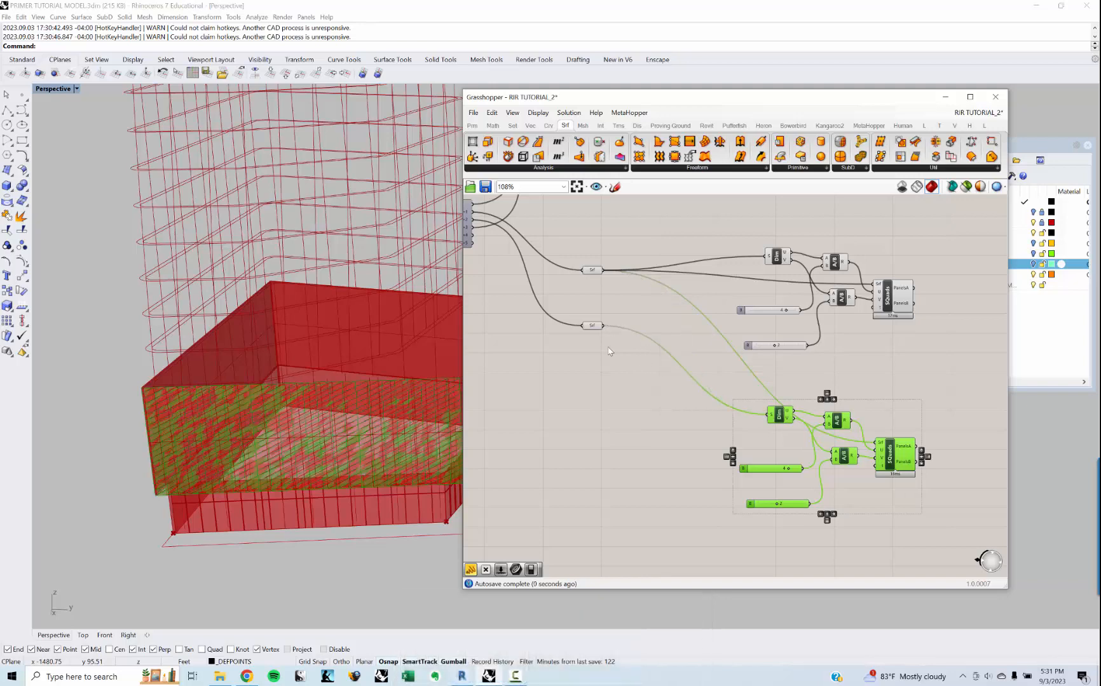
left_click_drag(674, 356, 873, 443)
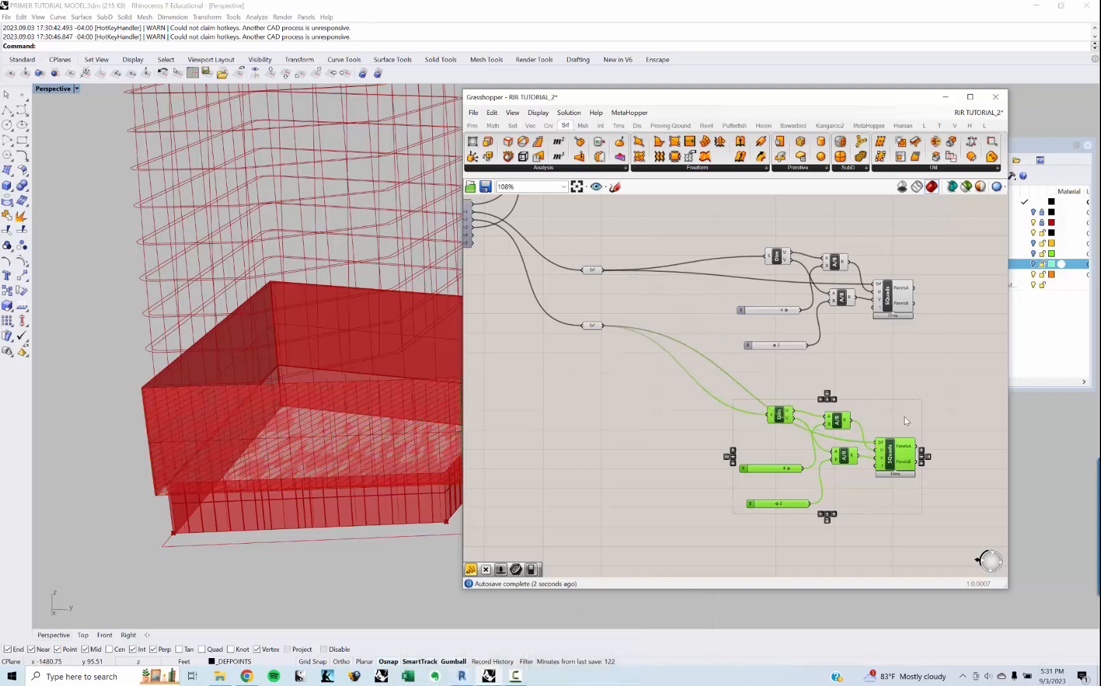
right_click_drag(910, 404, 861, 394)
left_click(860, 394)
mouse_move(385, 418)
right_mouse_down()
mouse_move(322, 471)
mouse_move(355, 464)
mouse_move(378, 424)
right_mouse_up()
right_click_drag(300, 408, 348, 390)
scroll(365, 411, "up", 2)
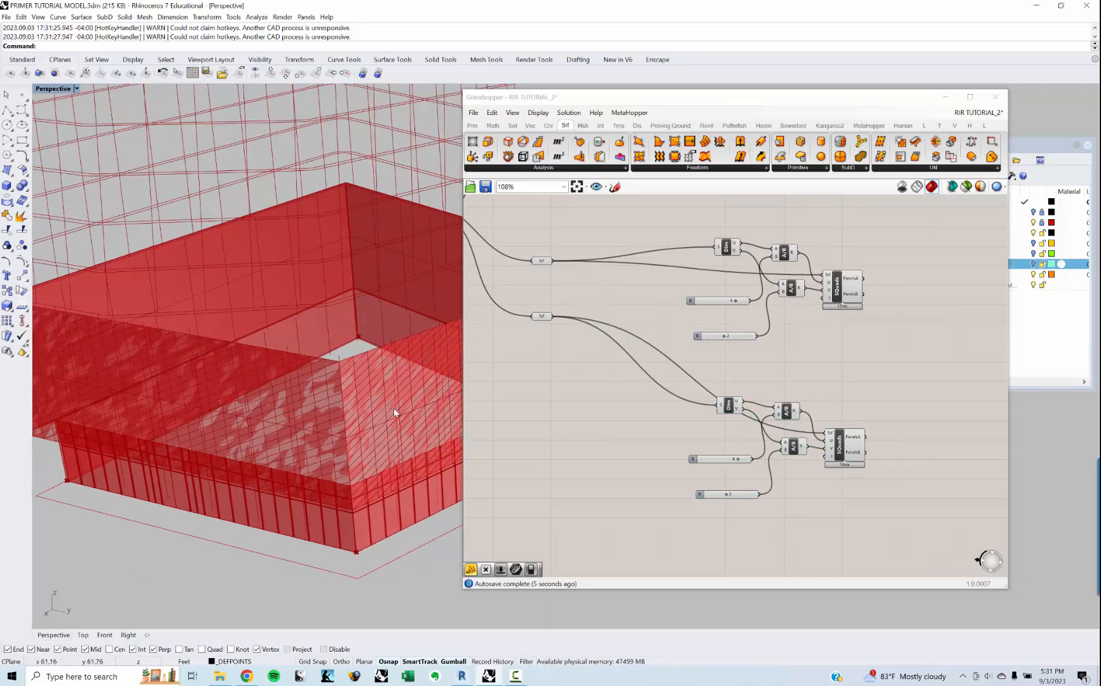
- Turn off the preview of the Surface, Dimensions, Division and slider components that feed the two SQuads components
right_click_drag(830, 376, 788, 367)
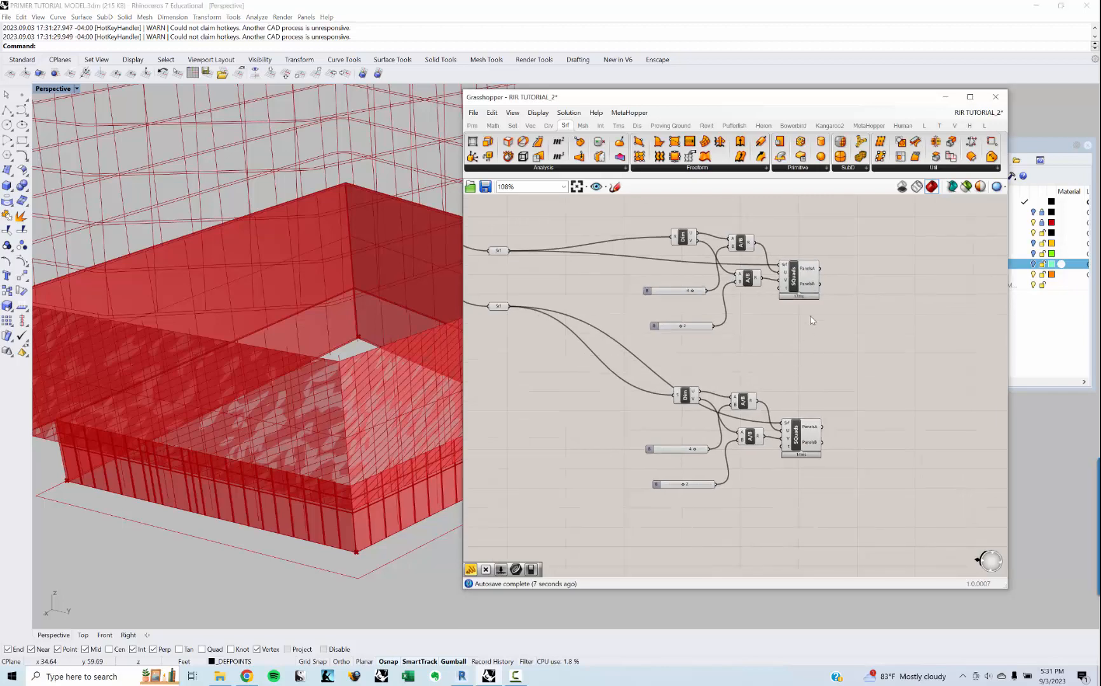
left_click(801, 283)
scroll(802, 282, "down", 3)
left_click_drag(770, 453, 577, 223)
right_click(635, 220)
left_click(649, 236)
right_click_drag(814, 305, 747, 300)
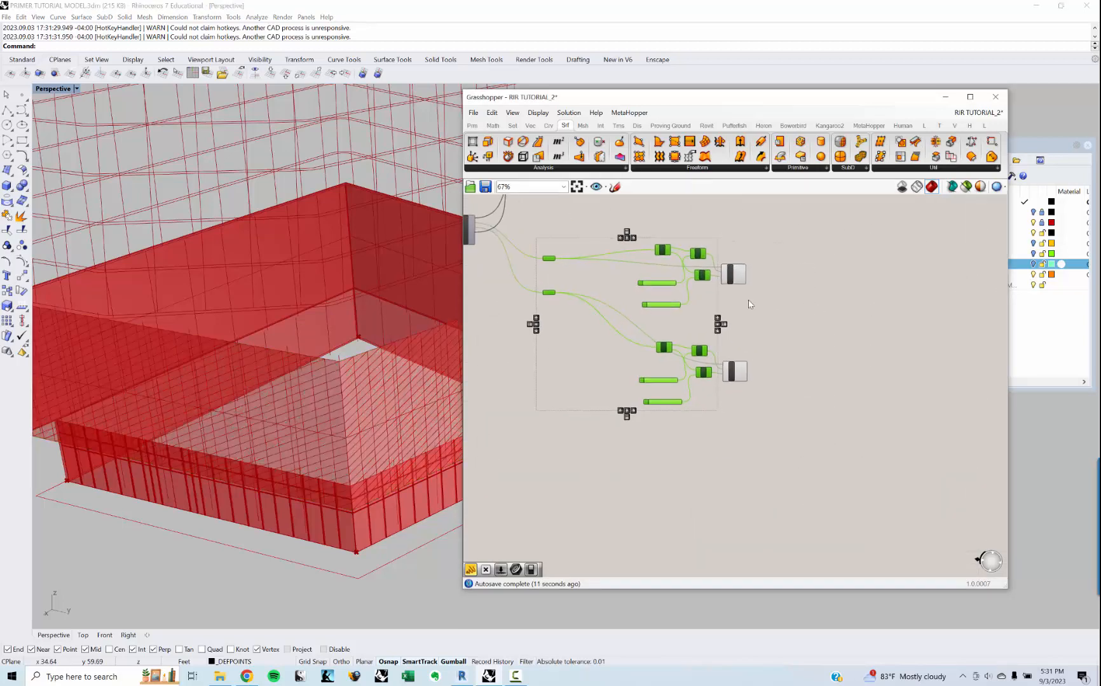
right_click_drag(413, 482, 362, 450)
scroll(410, 437, "down", 5)
- Add a Merge component and connect the PanelsA outputs of the upper and lower SQuads to its D1 and D2 inputs
scroll(292, 450, "up", 1)
scroll(788, 286, "up", 3)
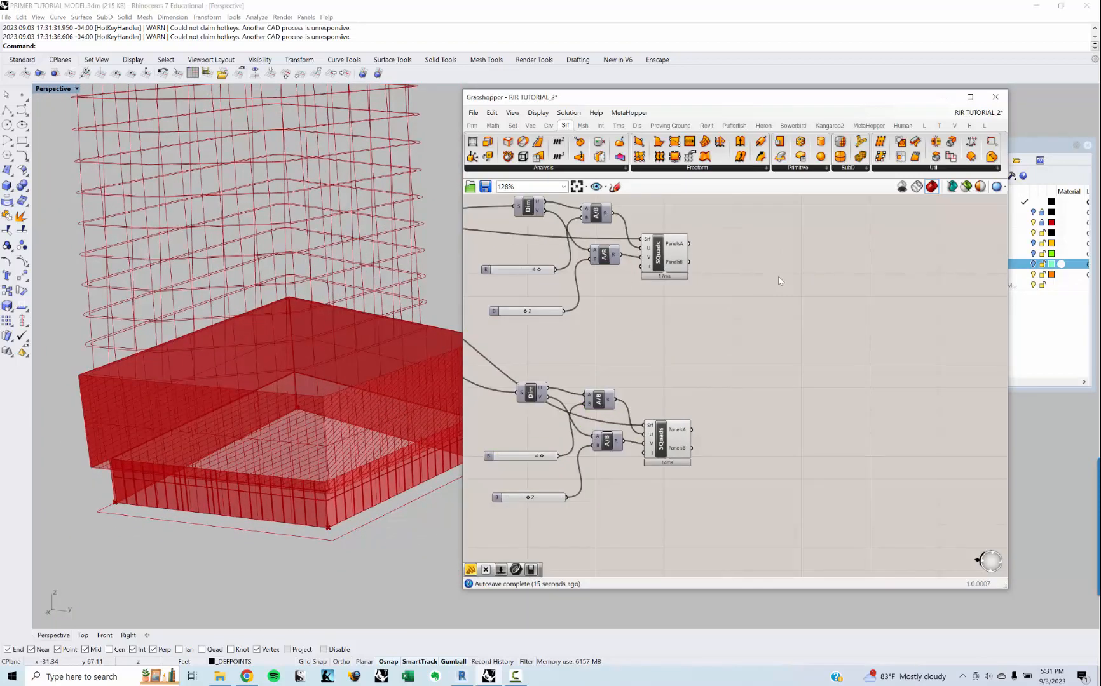
double_click(779, 279)
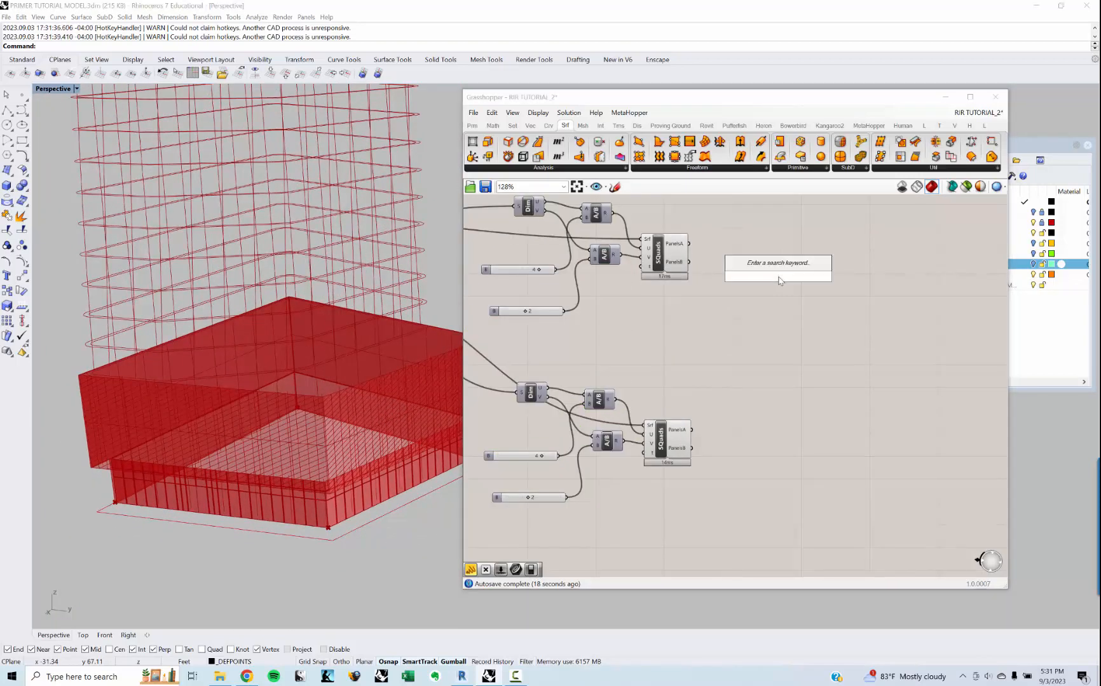
type("merge")
key("Return")
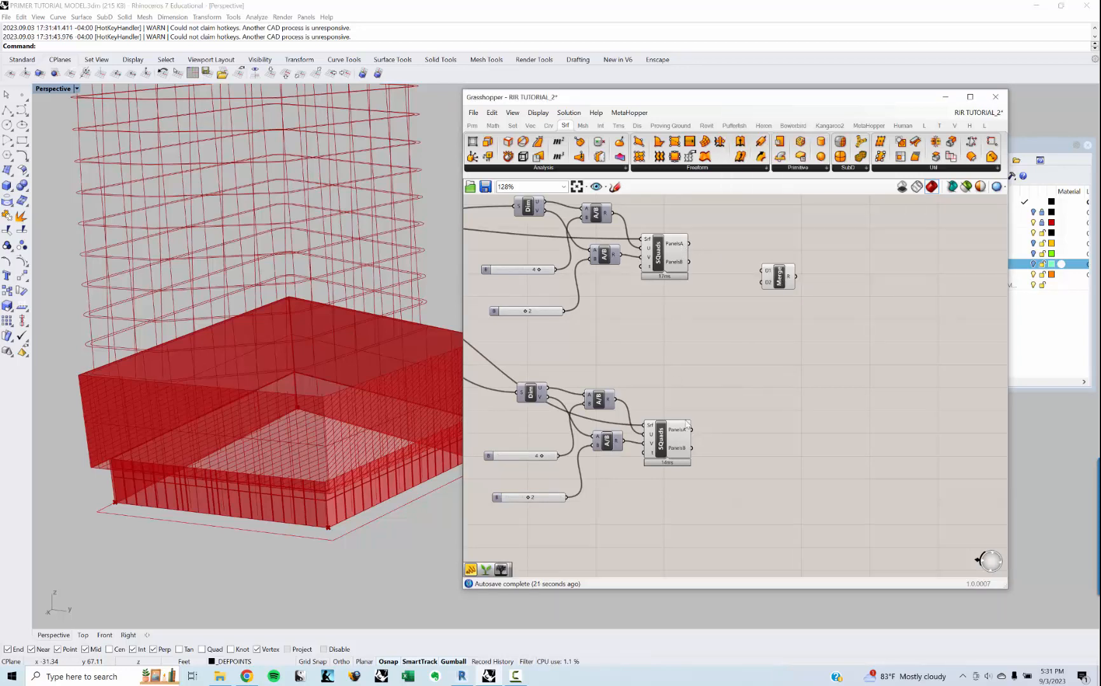
scroll(327, 445, "up", 3)
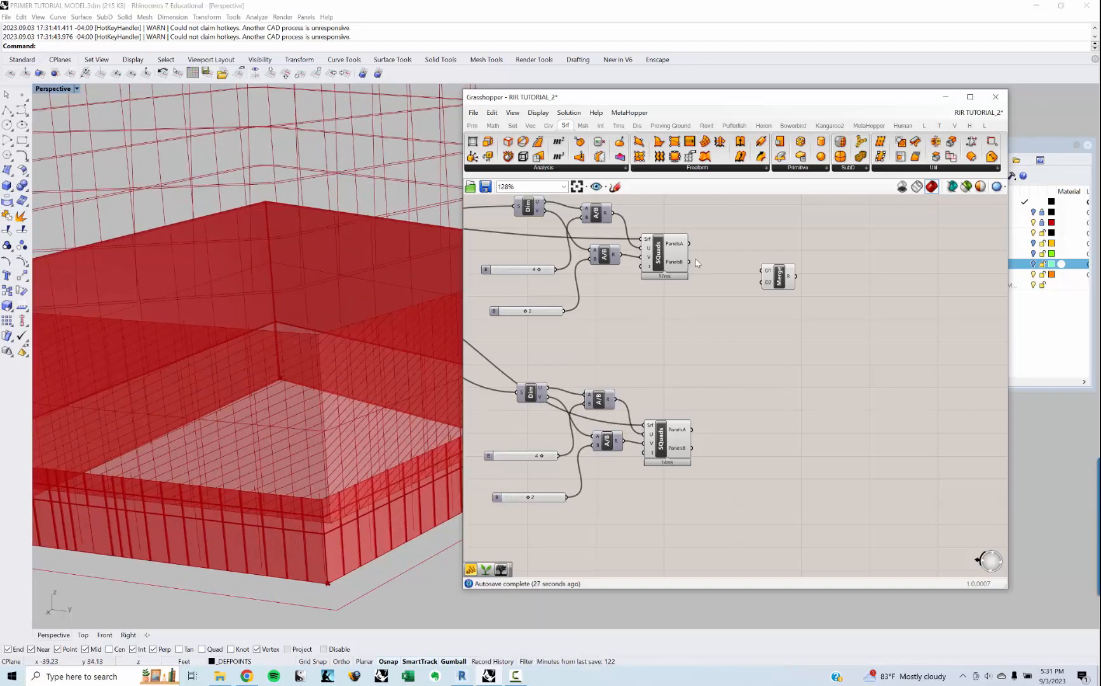
left_click_drag(689, 244, 761, 271)
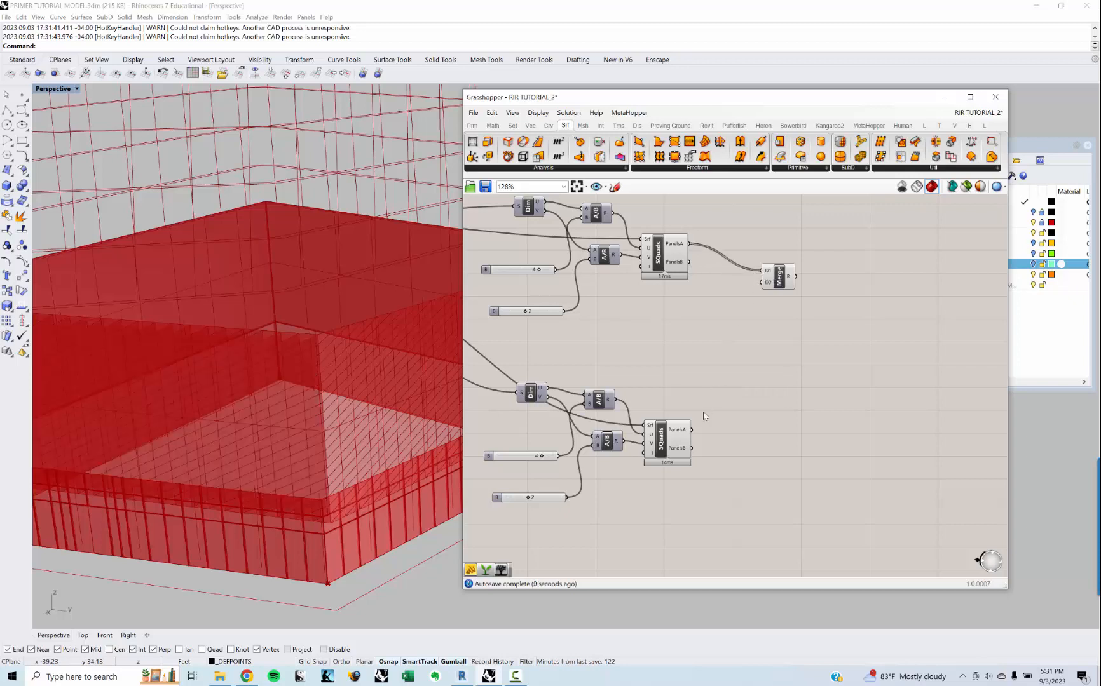
left_click_drag(692, 432, 764, 277)
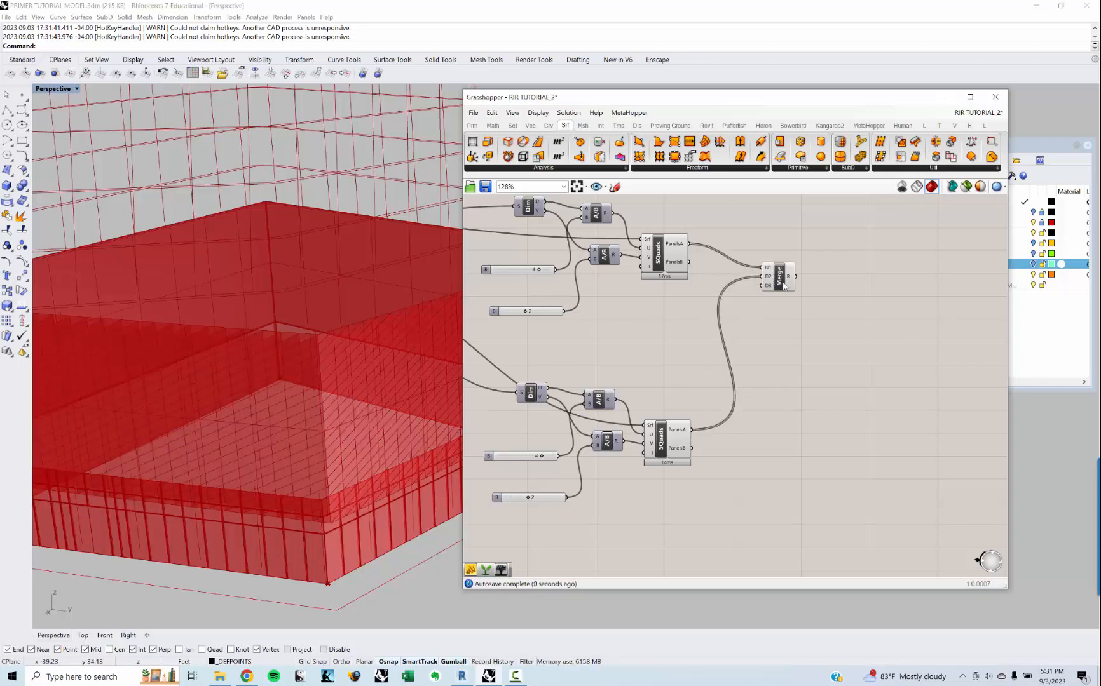
left_click(784, 279)
- Add an Offset Curve component beside Merge and connect the Merge result R to its curve input C
right_click_drag(794, 349, 689, 391)
double_click(791, 377)
type("offset curve loose")
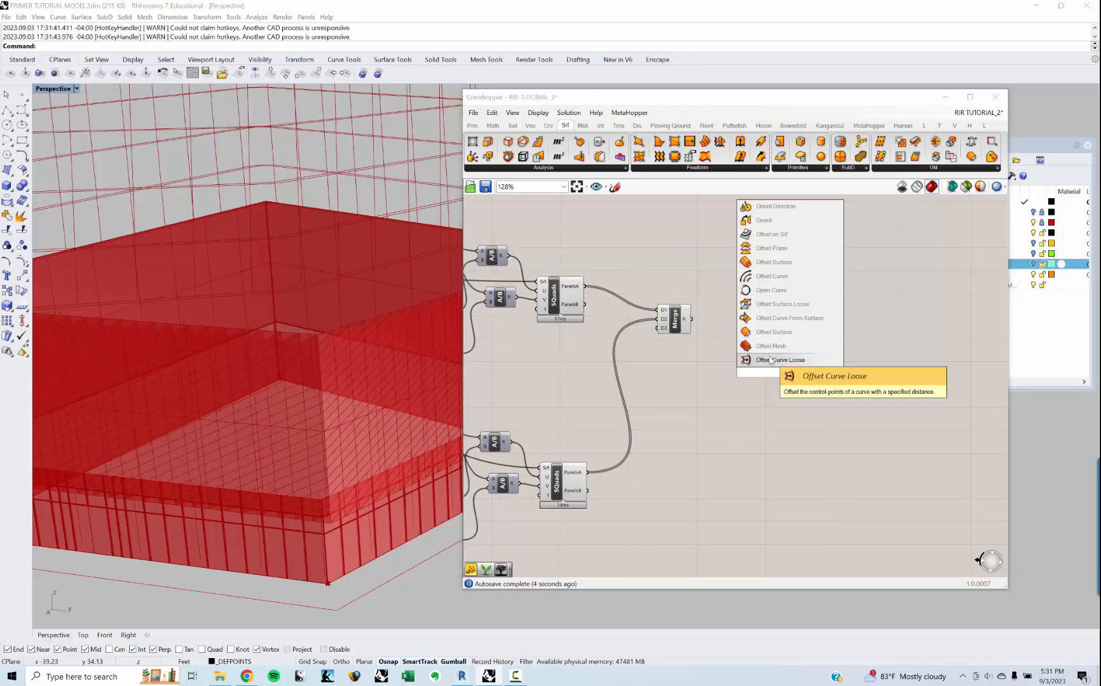
key("Up")
key("Up")
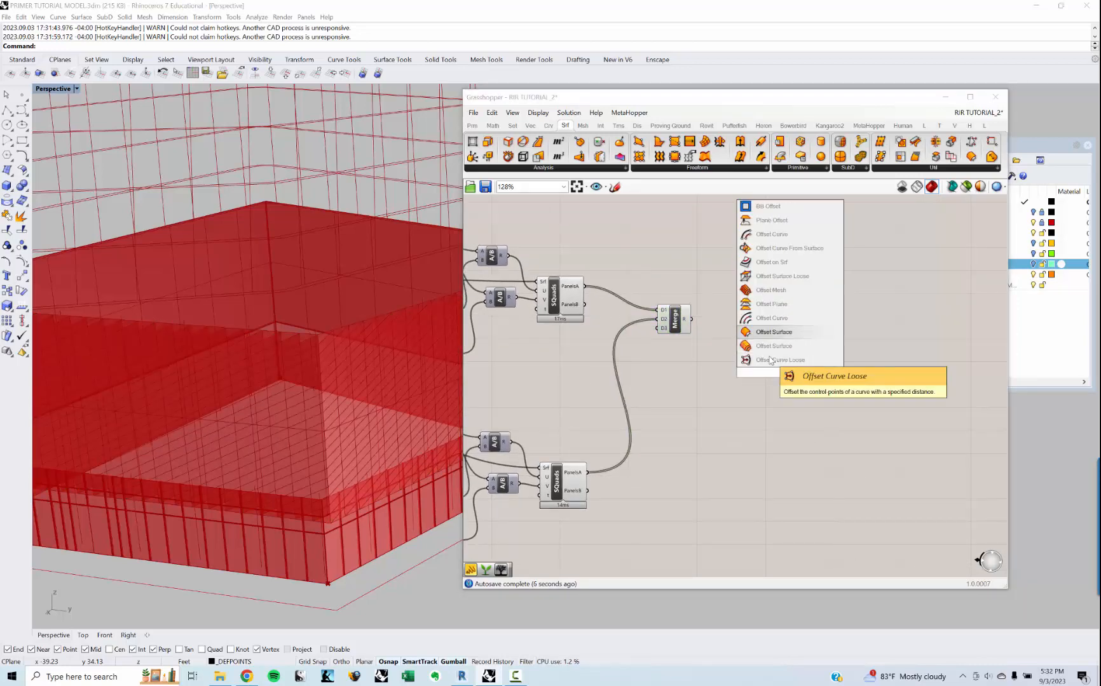
key("Down")
key("Down")
key("Up")
key("Up")
key("Up")
key("Up")
key("Up")
key("Up")
key("Up")
key("Up")
key("Up")
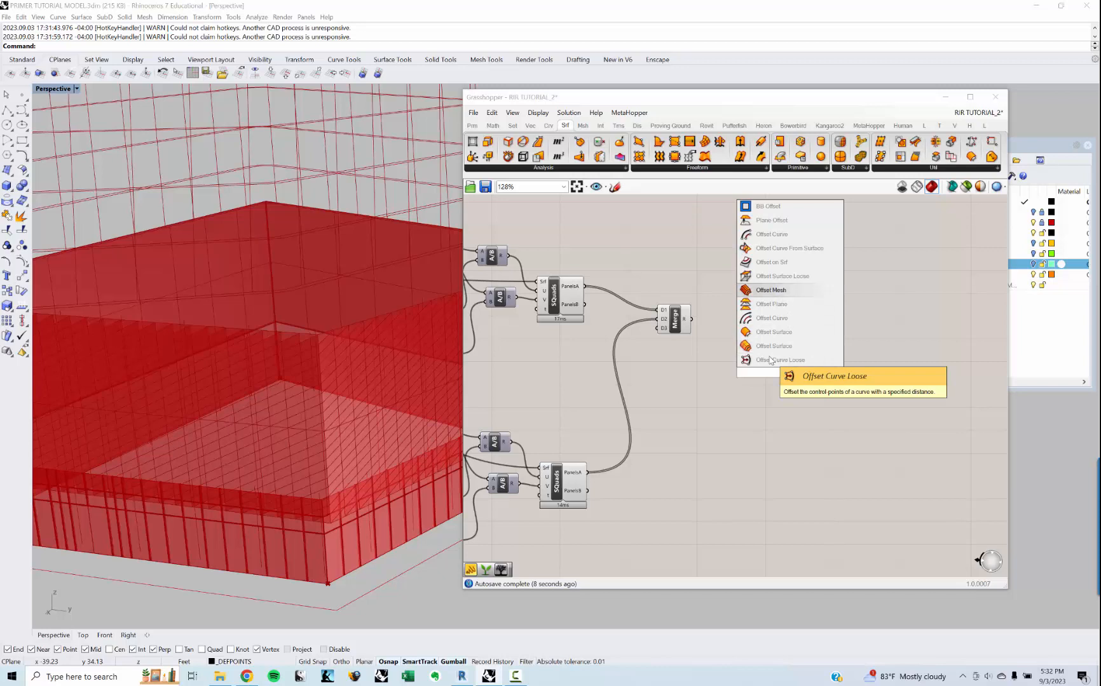
key("Return")
scroll(713, 329, "up", 2)
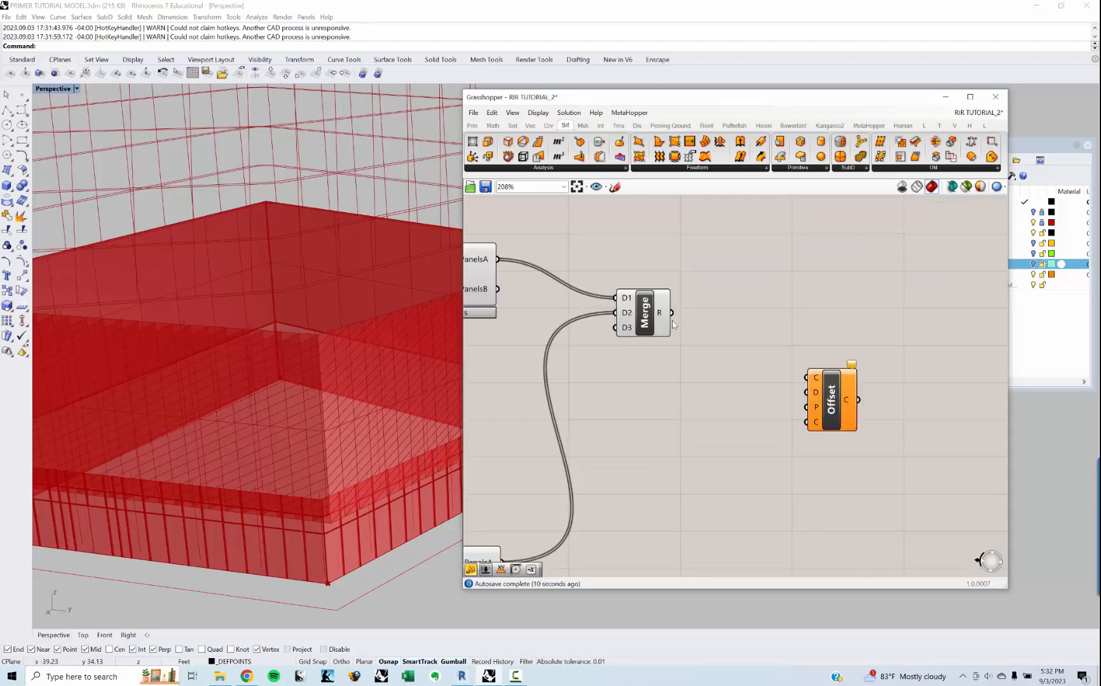
left_click_drag(671, 313, 840, 386)
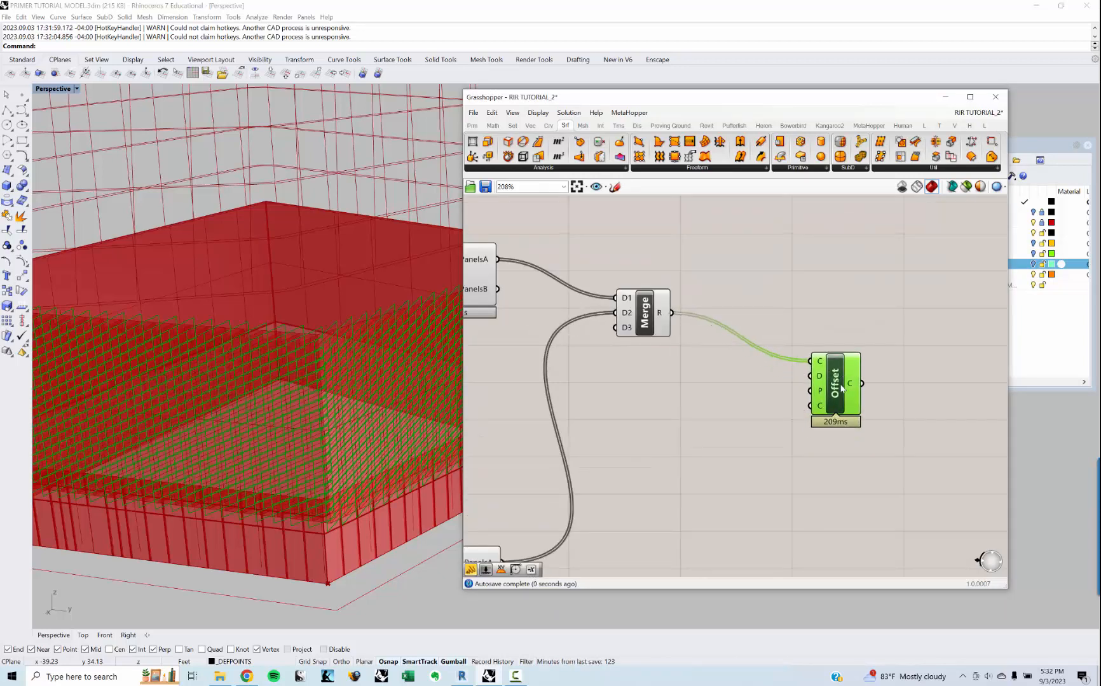
- Feed a 0.250 number slider through a Negative component into the Offset distance input D and check the offset panels on the podium
double_click(778, 401)
type("negative")
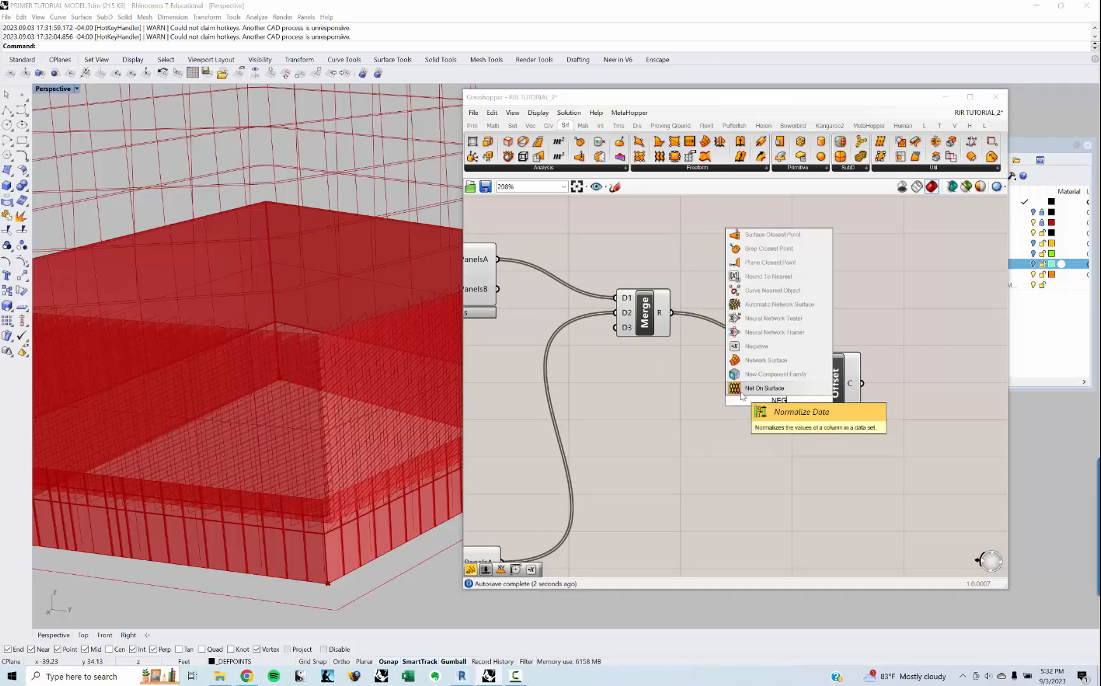
key("Return")
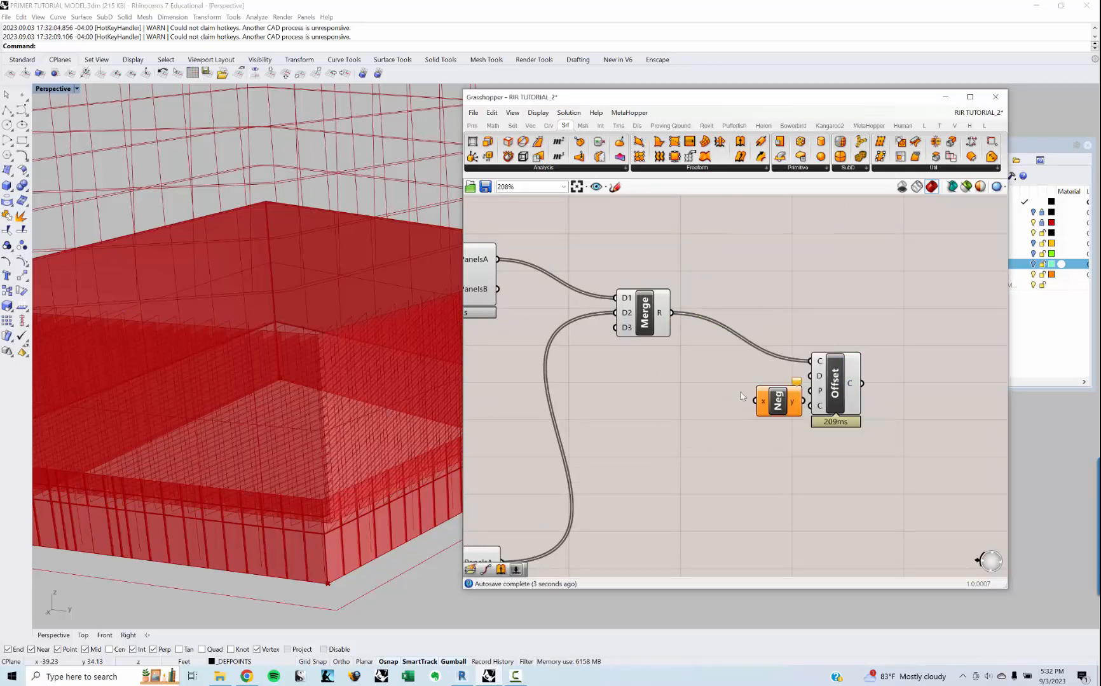
double_click(678, 415)
type("SLIDER")
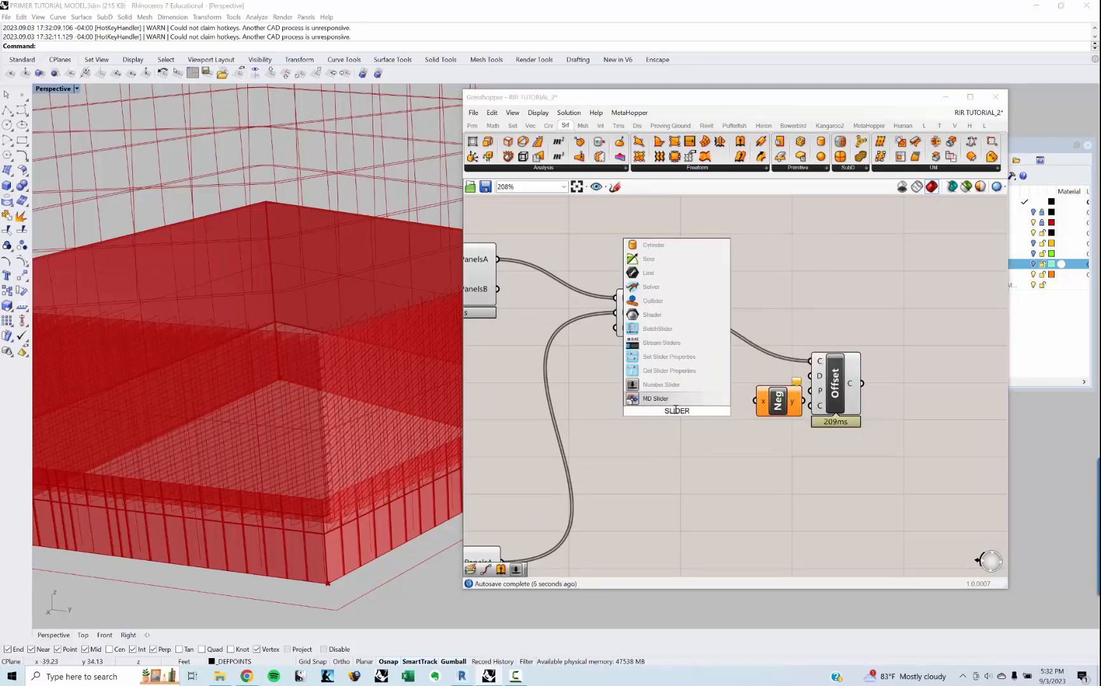
key("Return")
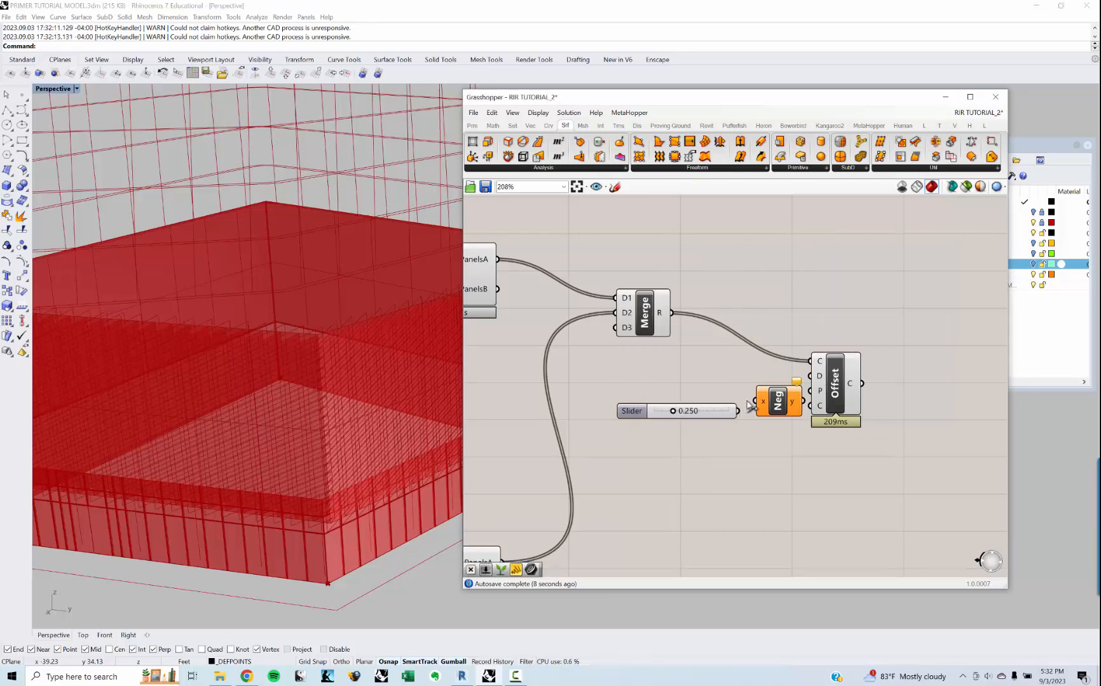
left_click_drag(750, 402, 739, 411)
left_click_drag(795, 406, 810, 377)
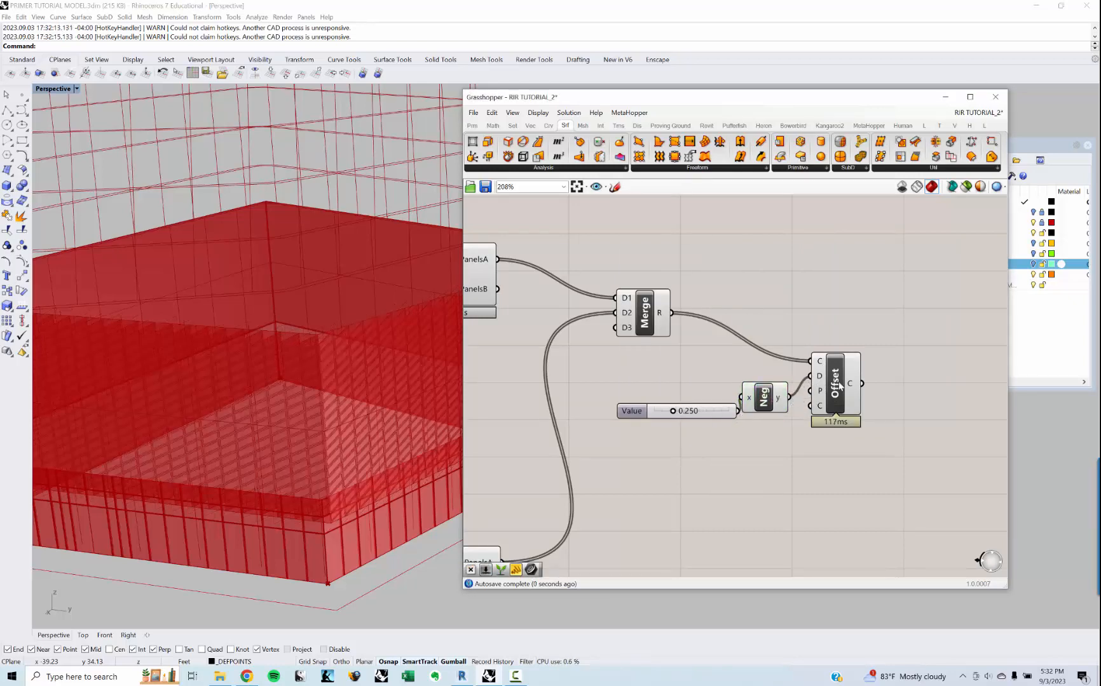
left_click(835, 385)
right_click_drag(269, 432, 234, 460)
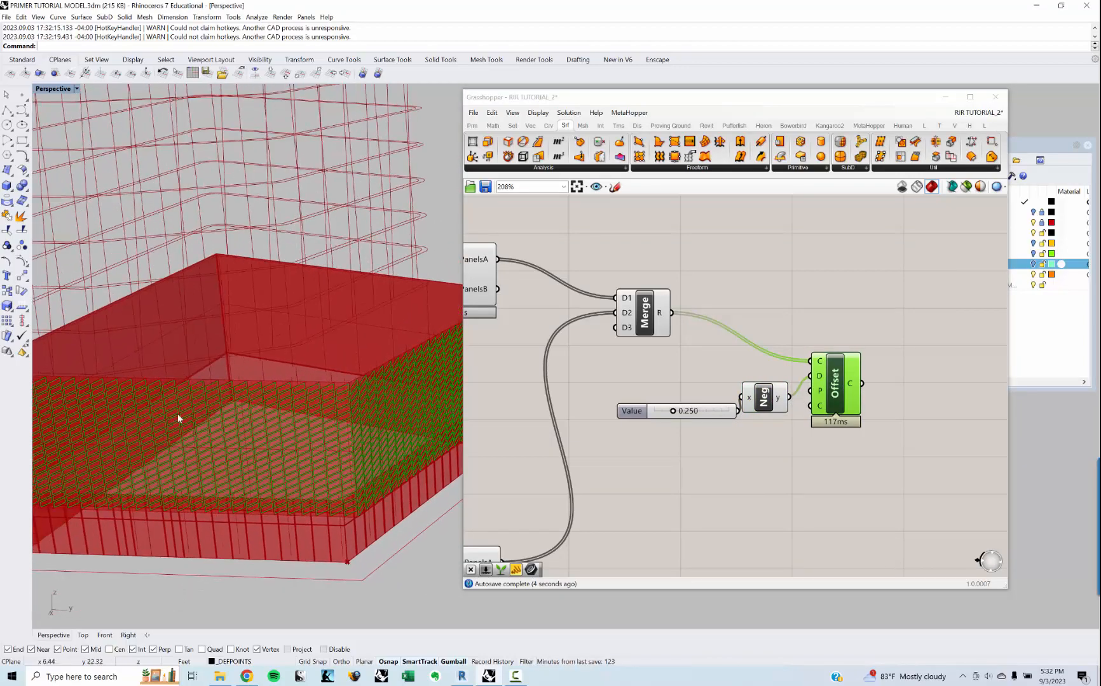
scroll(293, 437, "down", 3)
right_click_drag(738, 413, 686, 406)
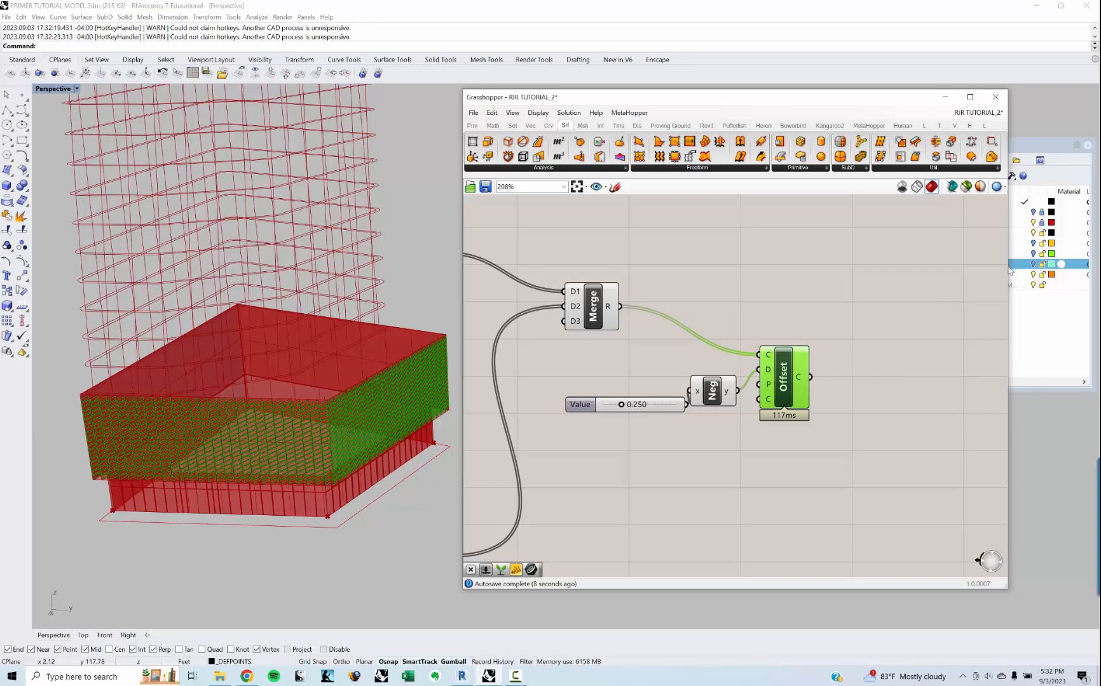
- Make CONTROL CURVE the current layer and switch the viewport to the Top view showing the full model extents
left_click_drag(1008, 270, 906, 270)
left_click(986, 277)
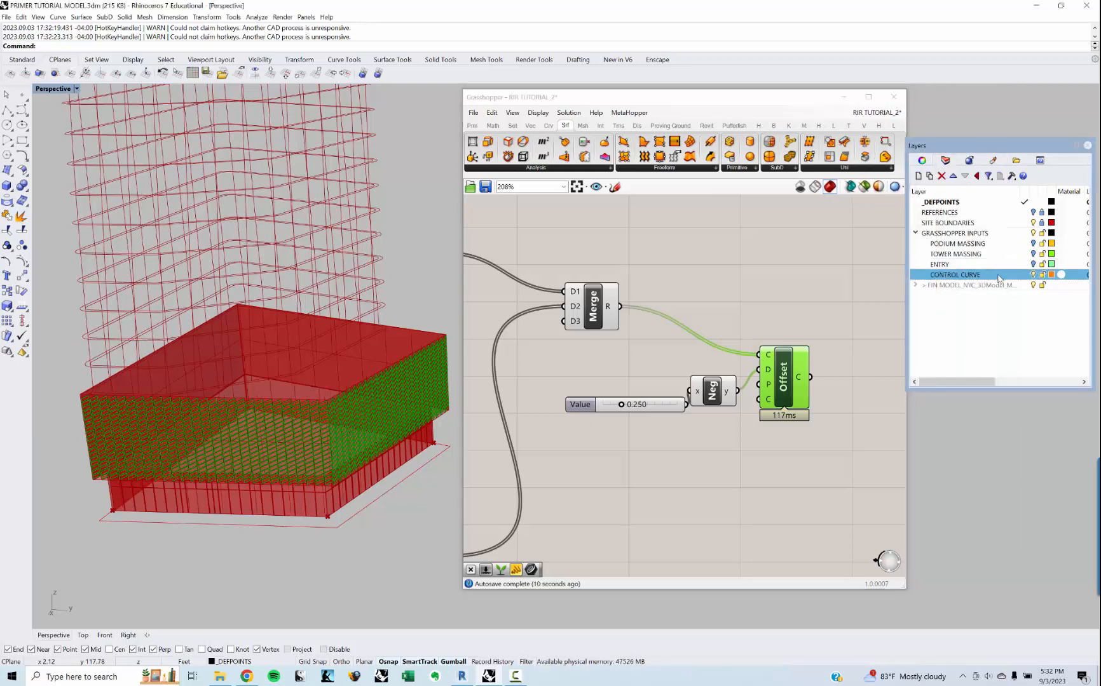
double_click(998, 279)
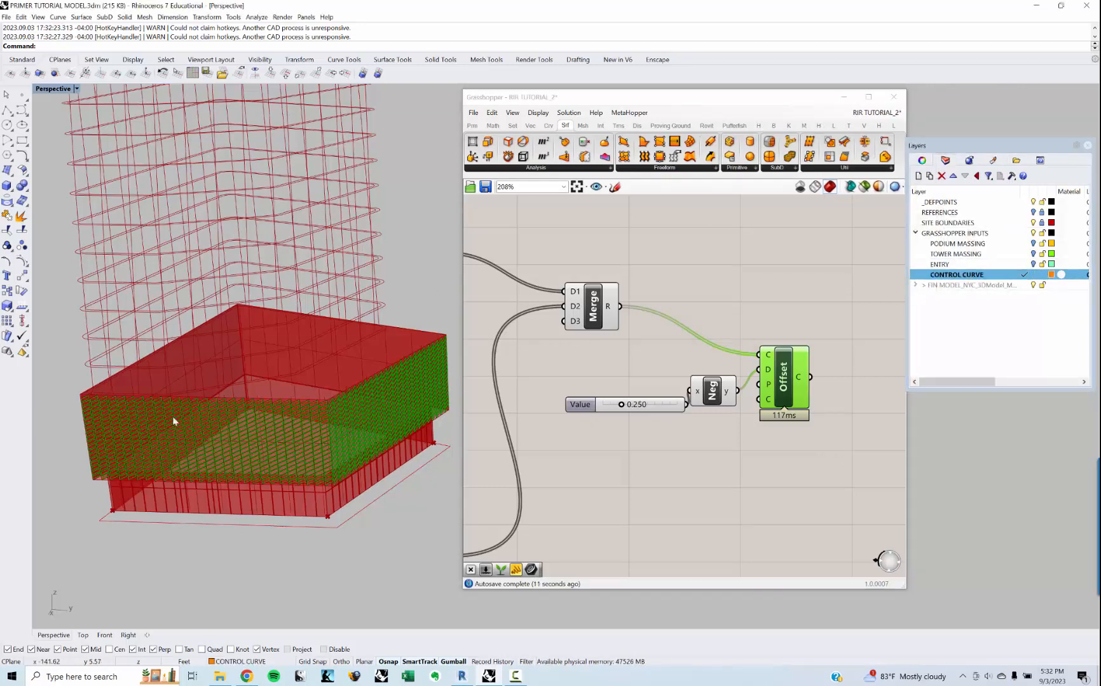
right_click_drag(173, 419, 120, 413)
type("top")
key("Return")
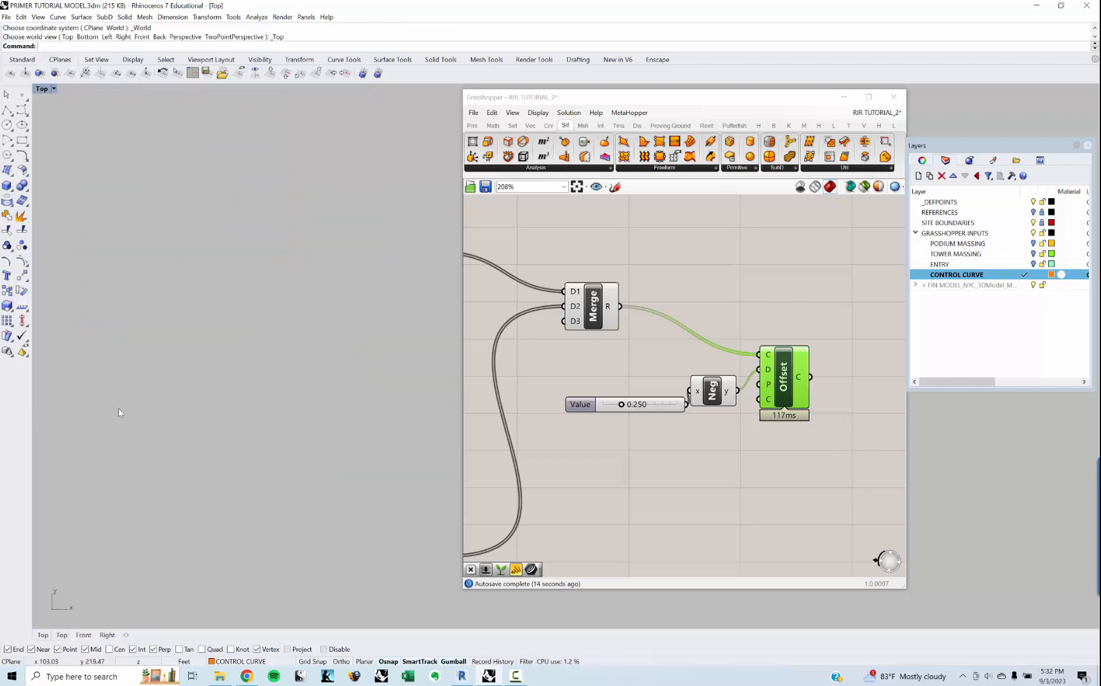
type("ZE")
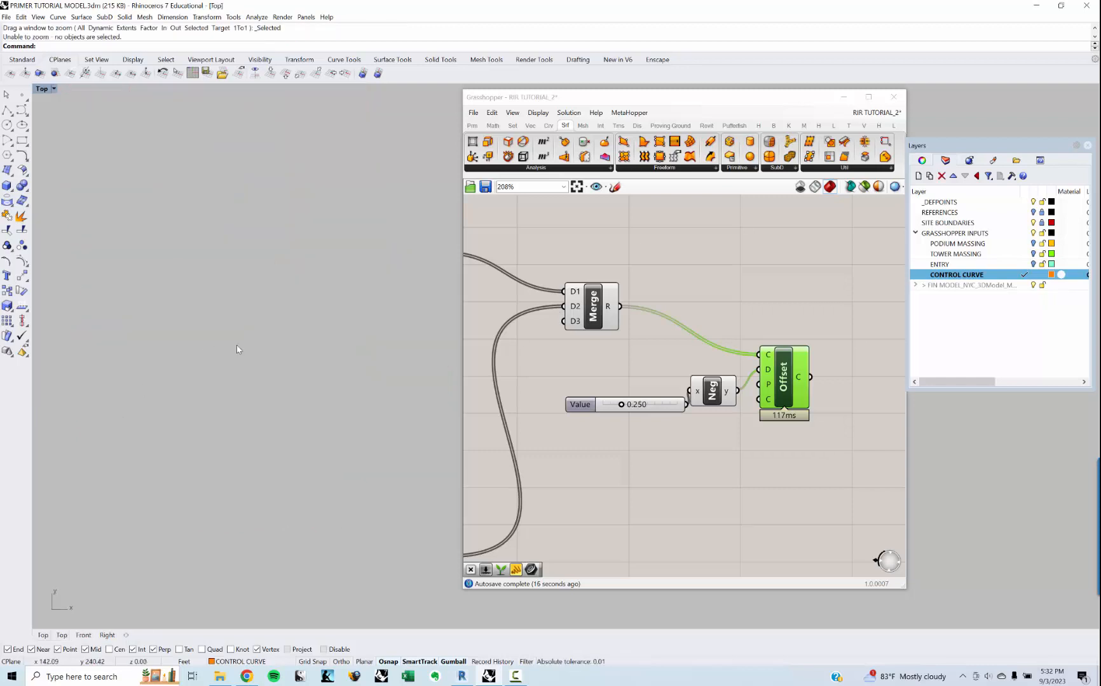
key("Return")
scroll(273, 303, "up", 4)
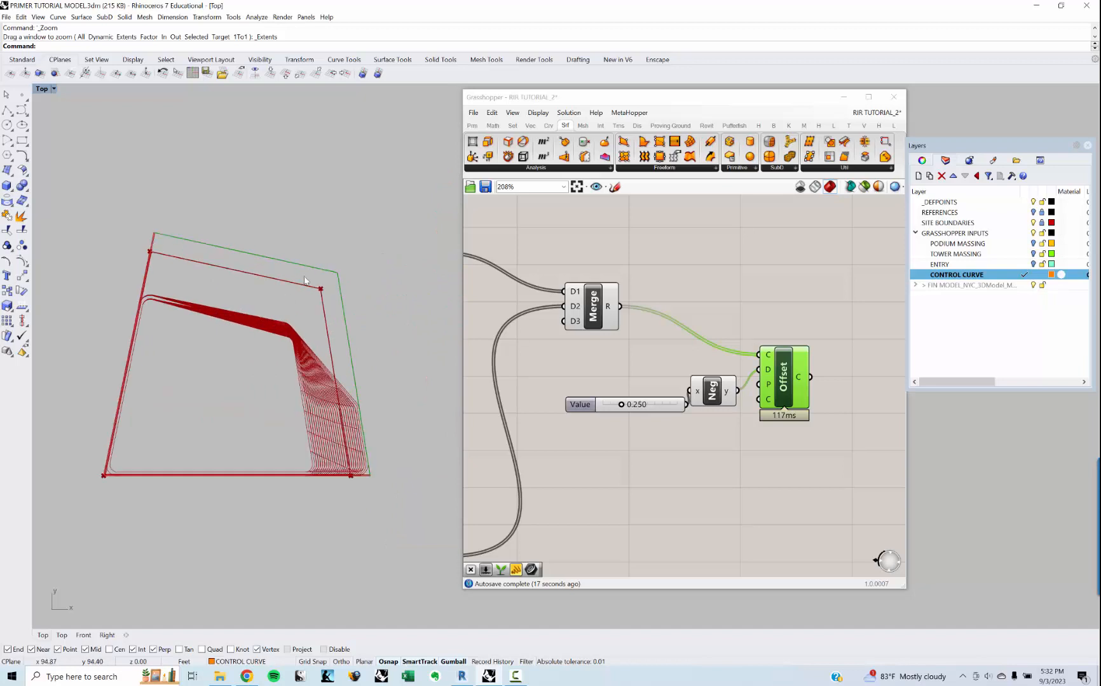
- Draw an open degree-4 control-point curve that waves along the outside of the two paneled podium faces
left_click(8, 114)
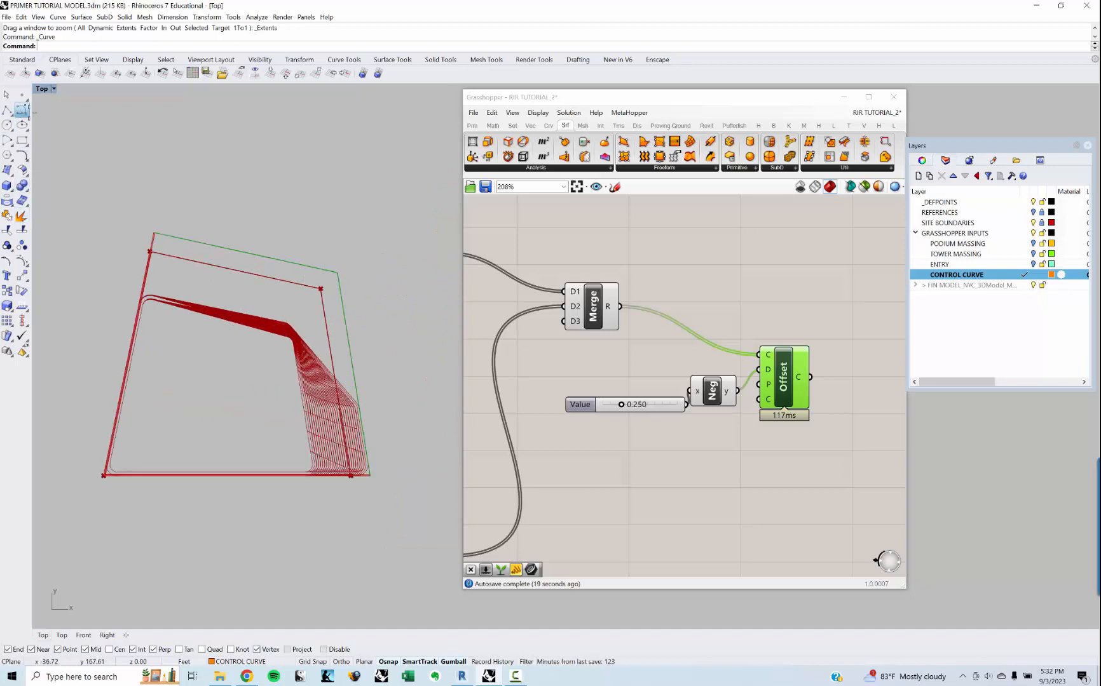
scroll(244, 245, "up", 4)
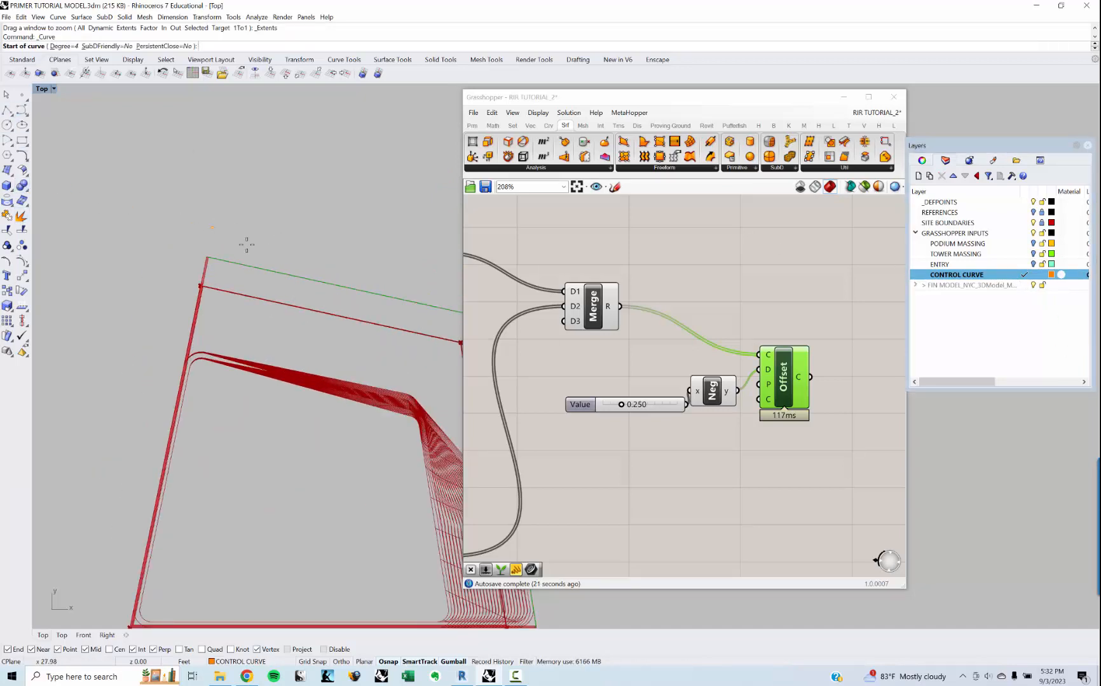
left_click(230, 240)
left_click(304, 257)
right_click_drag(317, 264, 227, 223)
left_click(312, 232)
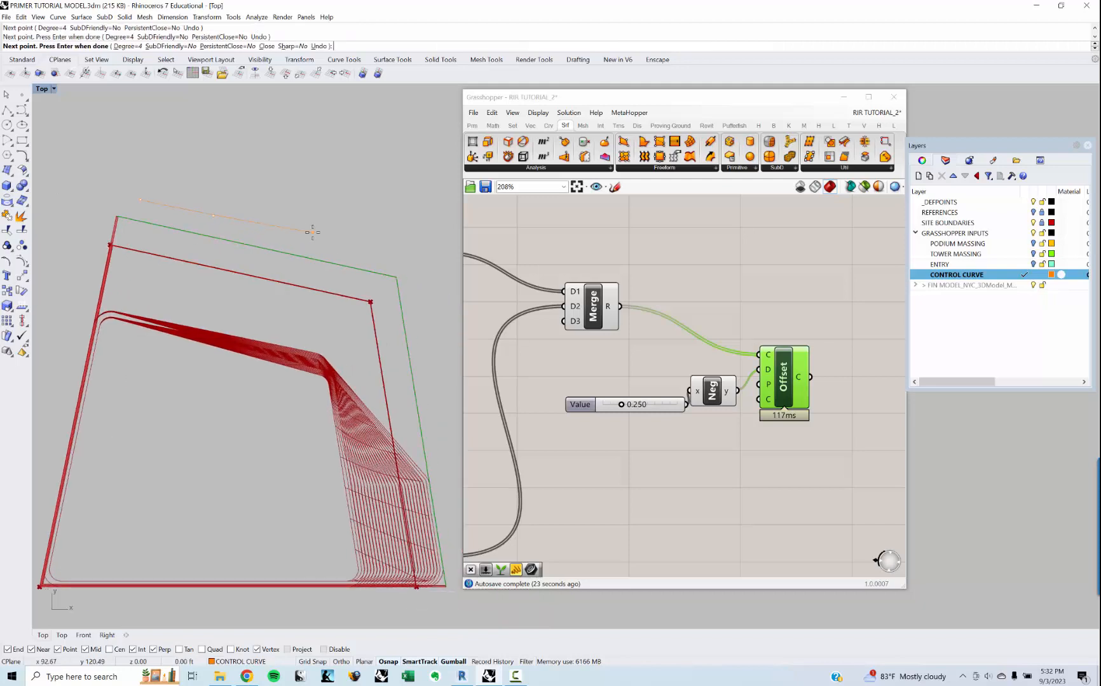
left_click(324, 274)
left_click(396, 245)
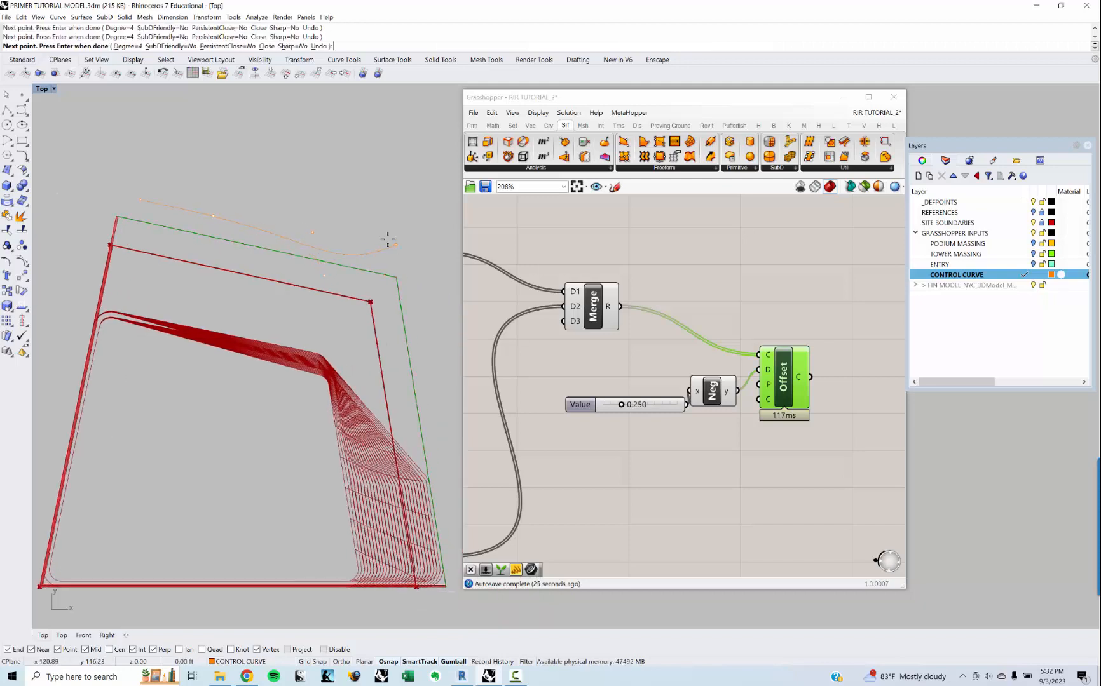
right_click_drag(396, 244, 305, 189)
left_click(364, 398)
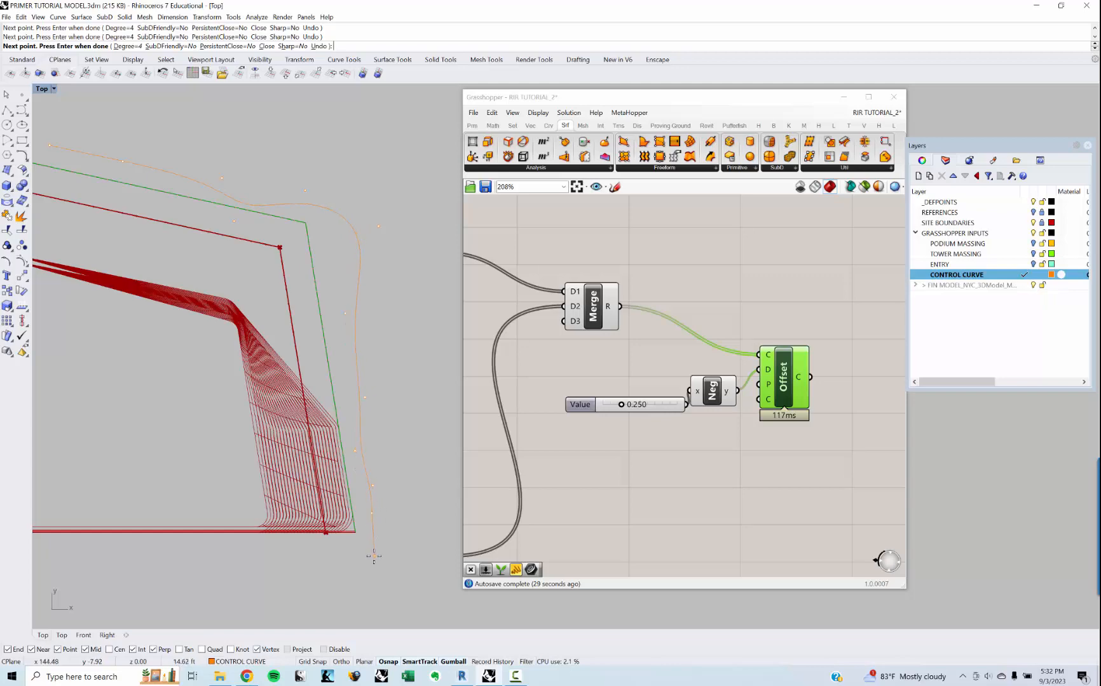
key("Return")
- Raise the control curve to about mid-height of the paneled podium faces and switch the gumball to Smooth Dragging
right_click_drag(372, 491, 321, 435, "ctrl+shift")
left_click_drag(356, 523, 401, 481)
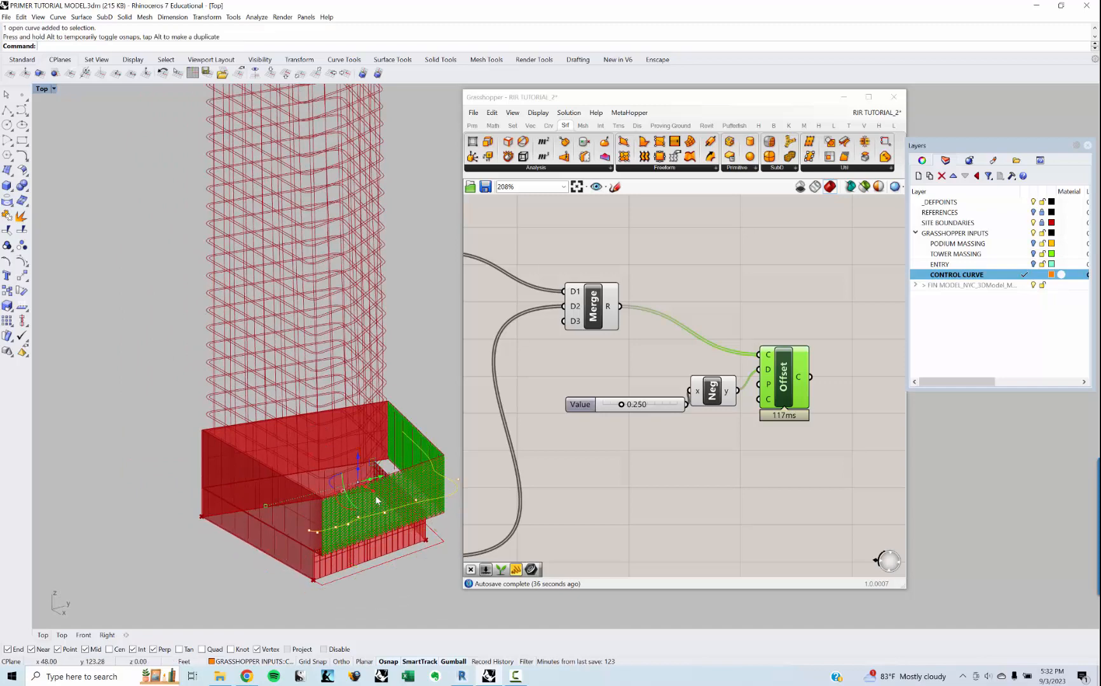
left_click(342, 491)
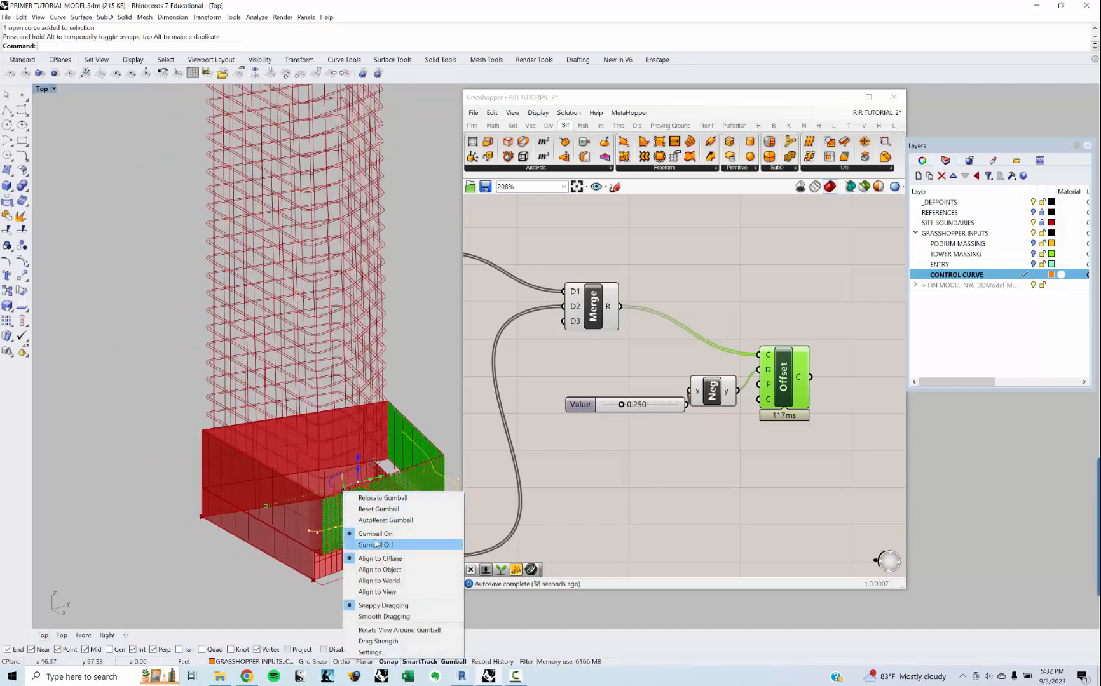
left_click(383, 606)
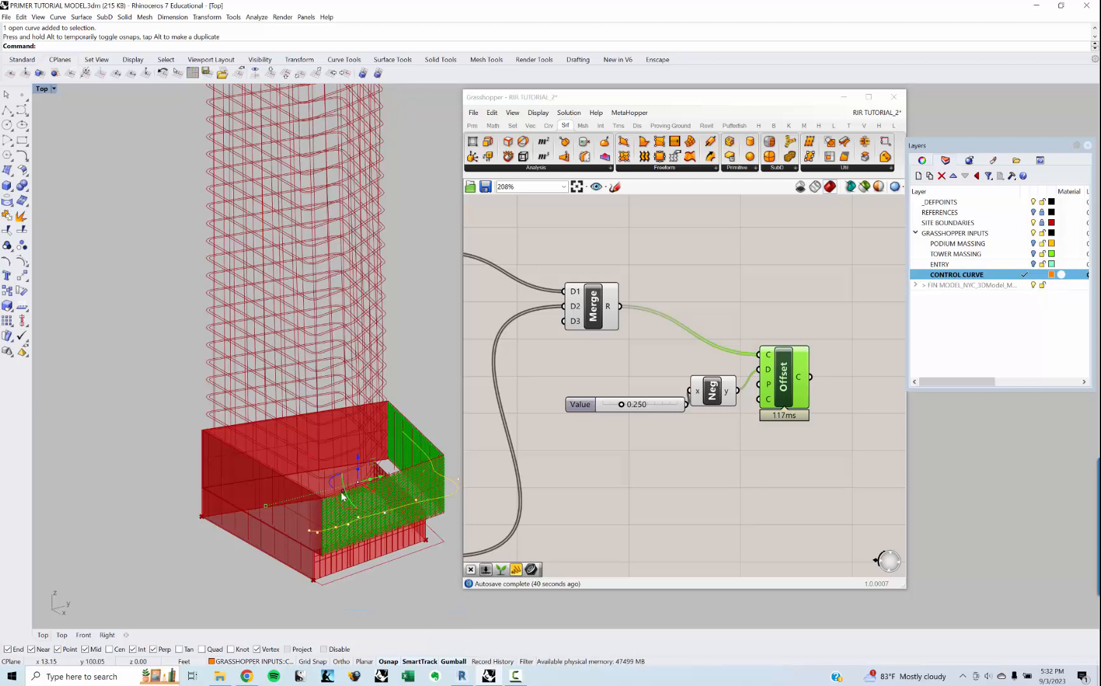
left_click(358, 524)
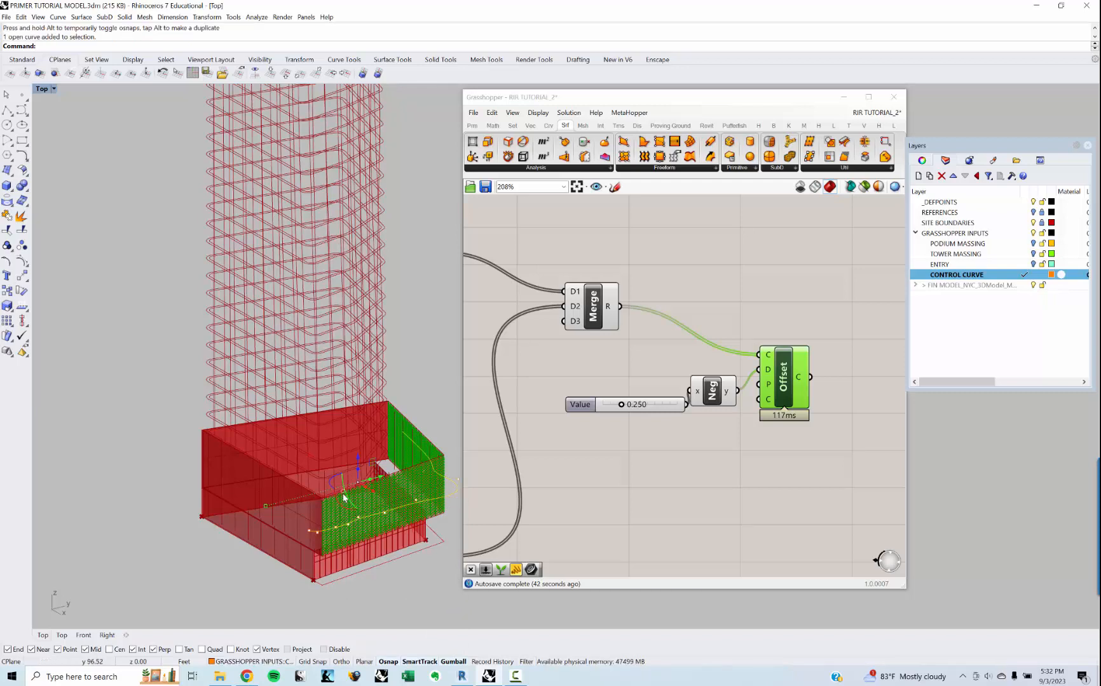
left_click(354, 518)
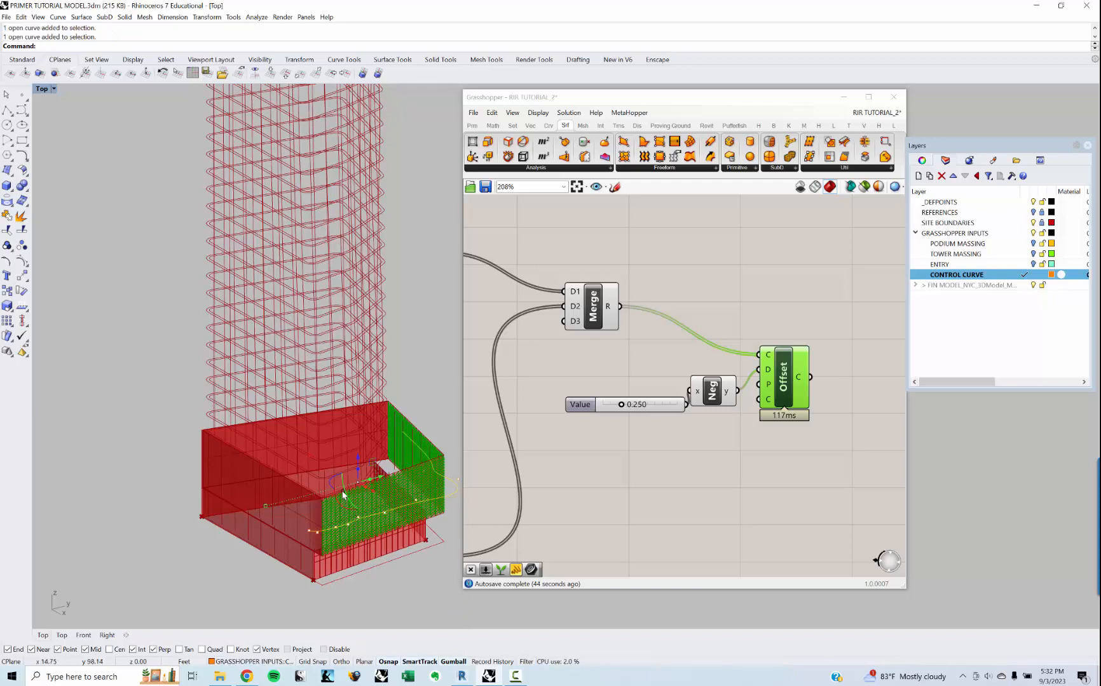
left_click(342, 491)
left_click(383, 617)
- Move individual control points of the control curve vertically so it rises and dips across both paneled podium faces
scroll(272, 501, "up", 3)
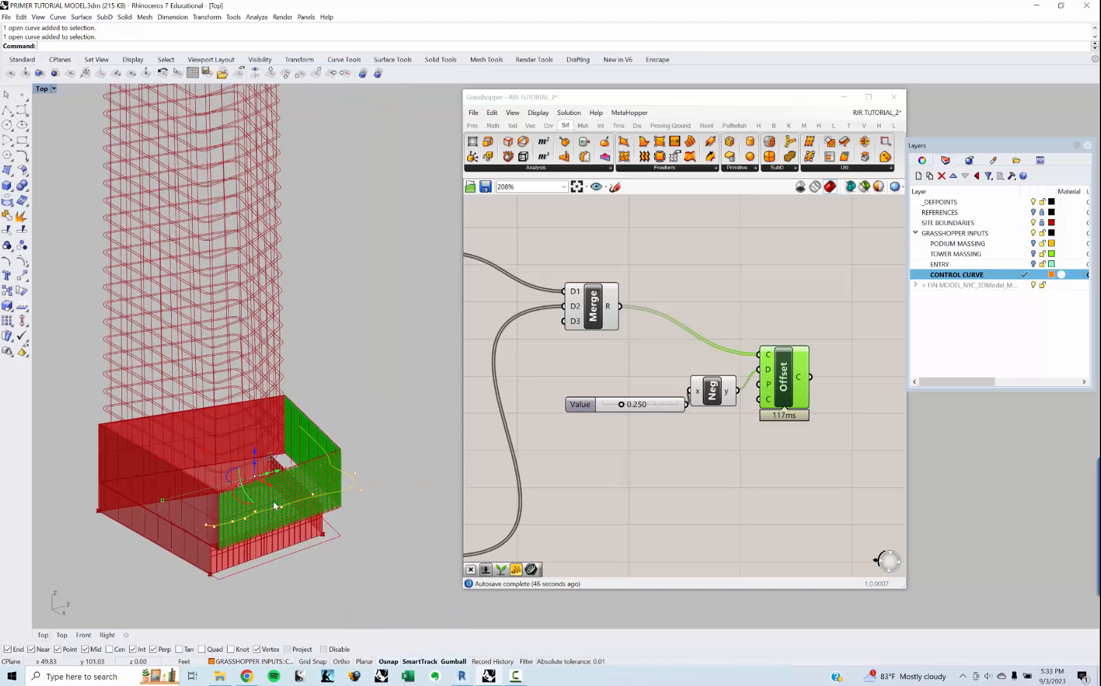
left_click(263, 483)
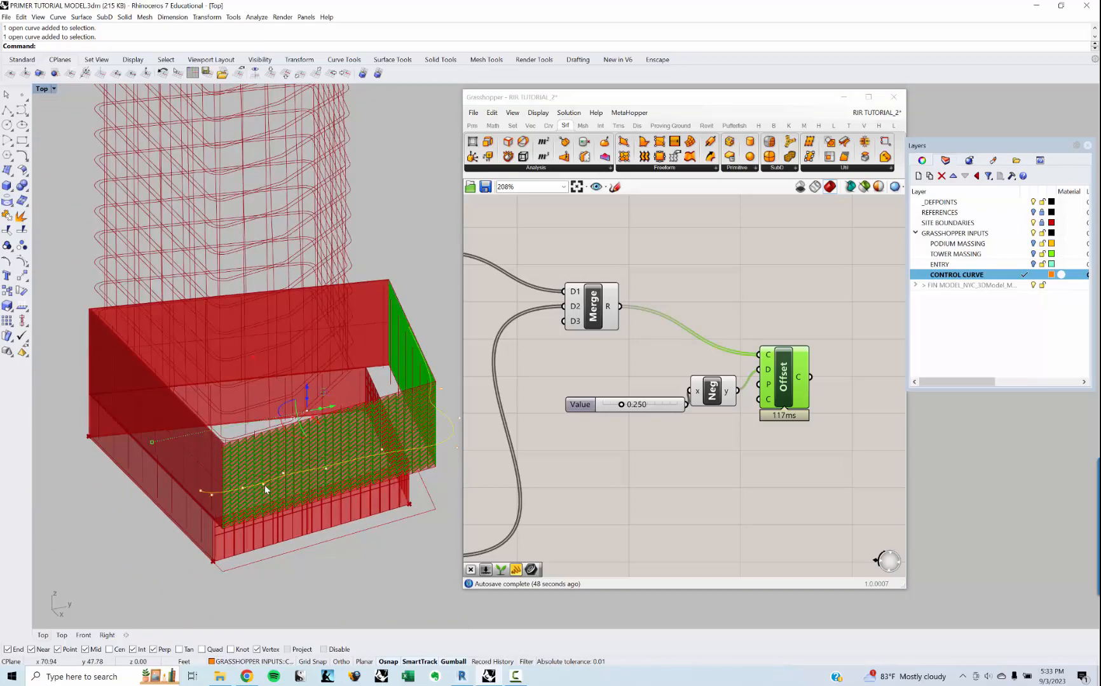
left_click_drag(264, 481, 334, 488)
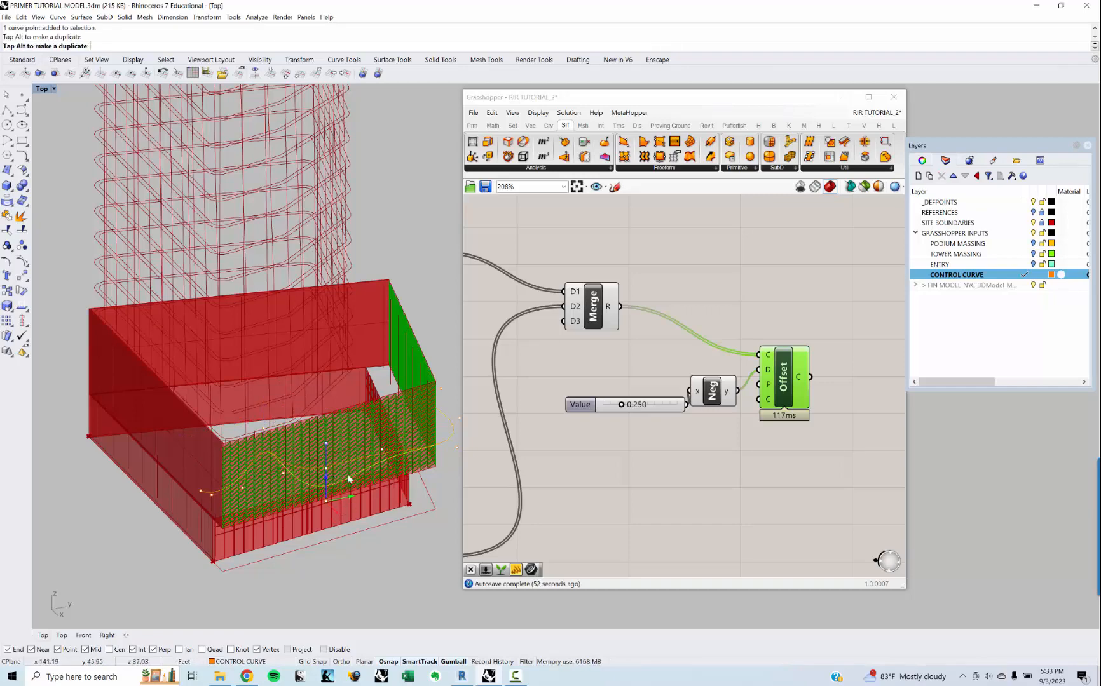
scroll(221, 501, "down", 2)
right_click_drag(417, 436, 248, 499)
left_click(226, 476)
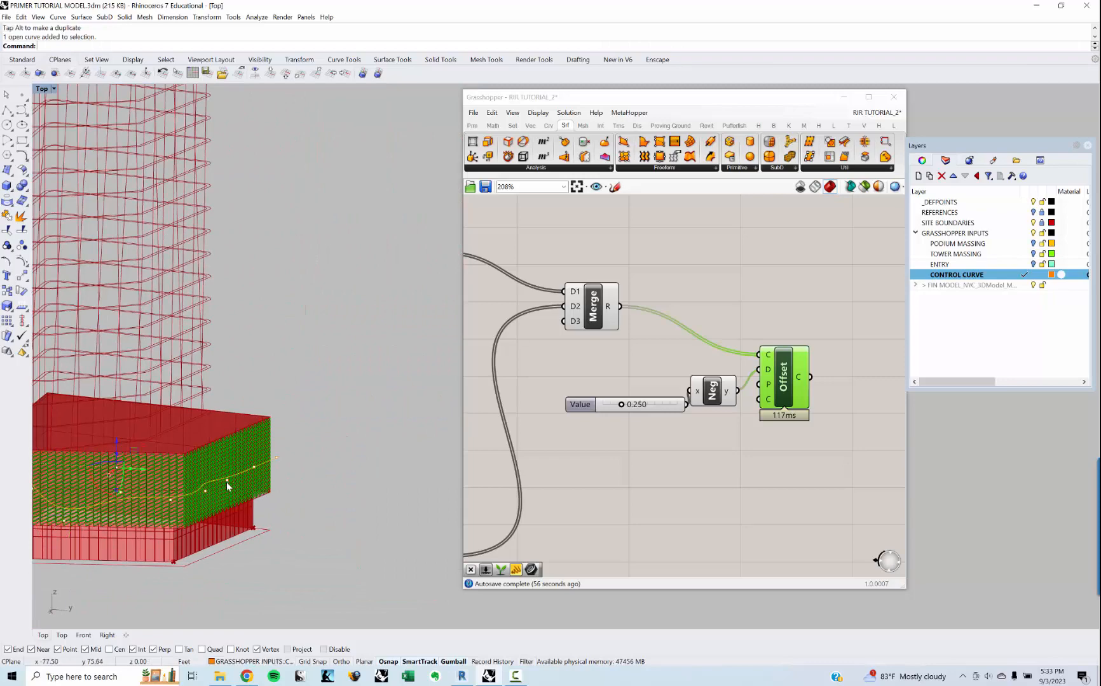
left_click(226, 481)
left_click_drag(227, 447, 233, 445)
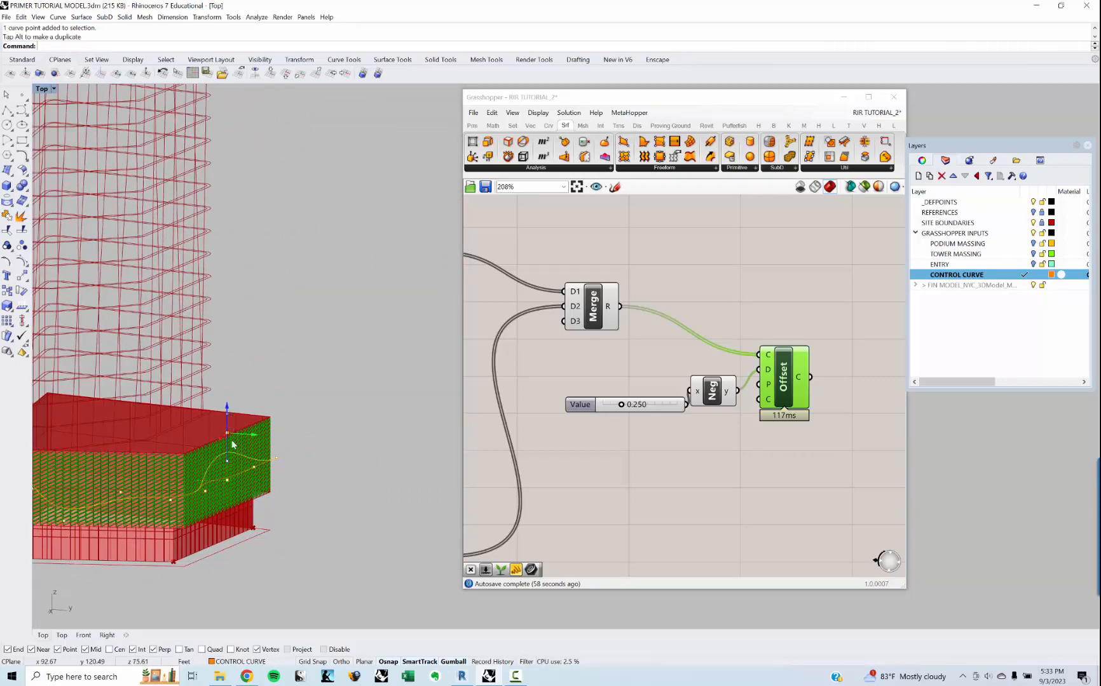
- Hide the curve's control points and check the reshaped control curve around both paneled podium faces
right_click_drag(218, 535, 290, 523, "shift")
scroll(251, 512, "down", 4)
key("Escape")
key("Escape")
right_click_drag(188, 522, 280, 495, "shift")
scroll(341, 425, "up", 6)
right_click_drag(342, 425, 257, 441, "shift")
right_click_drag(257, 441, 241, 448)
scroll(296, 427, "down", 2)
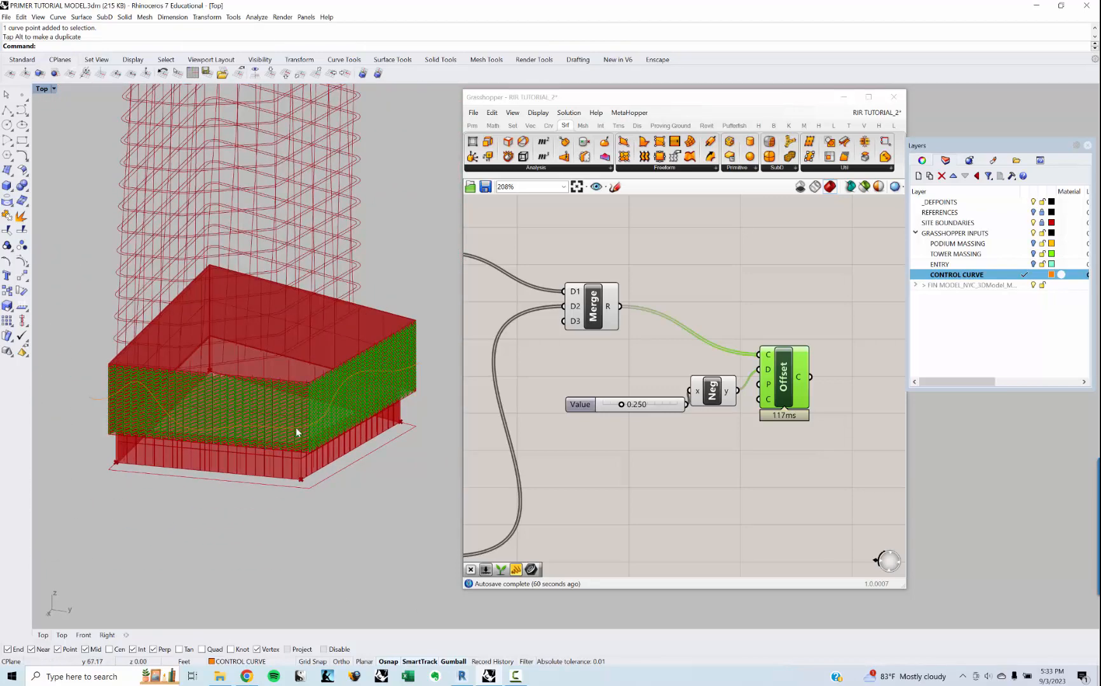
left_click(295, 427)
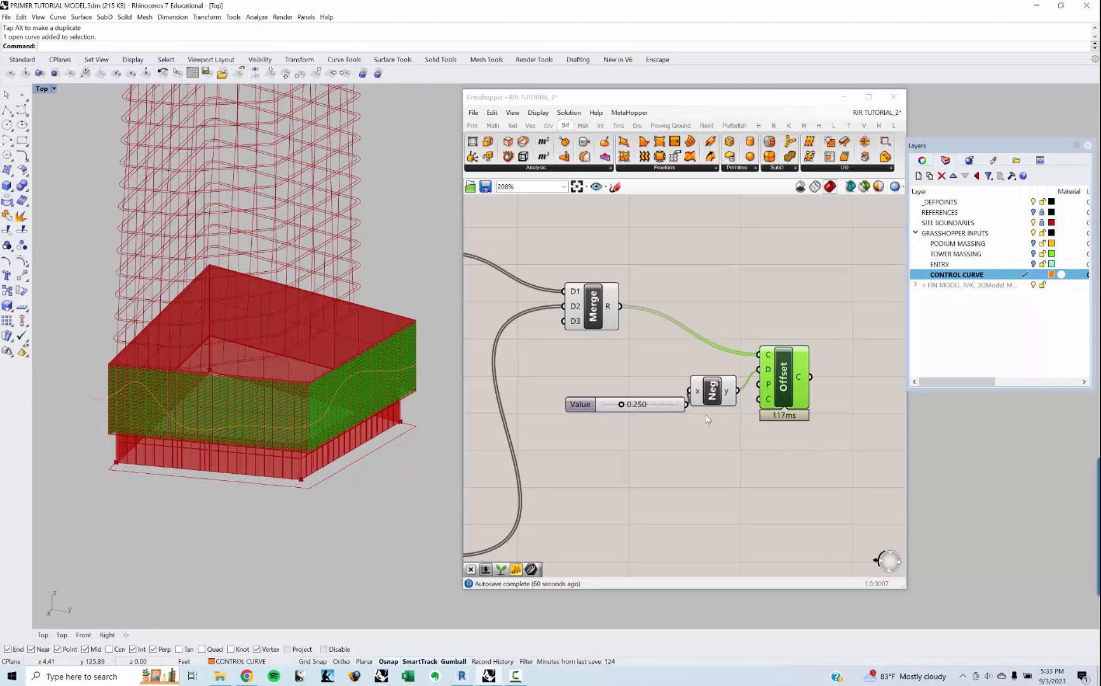
- Add a Curve parameter below the offset slider in Grasshopper and reference the wavy control curve in it
right_click_drag(706, 418, 683, 363)
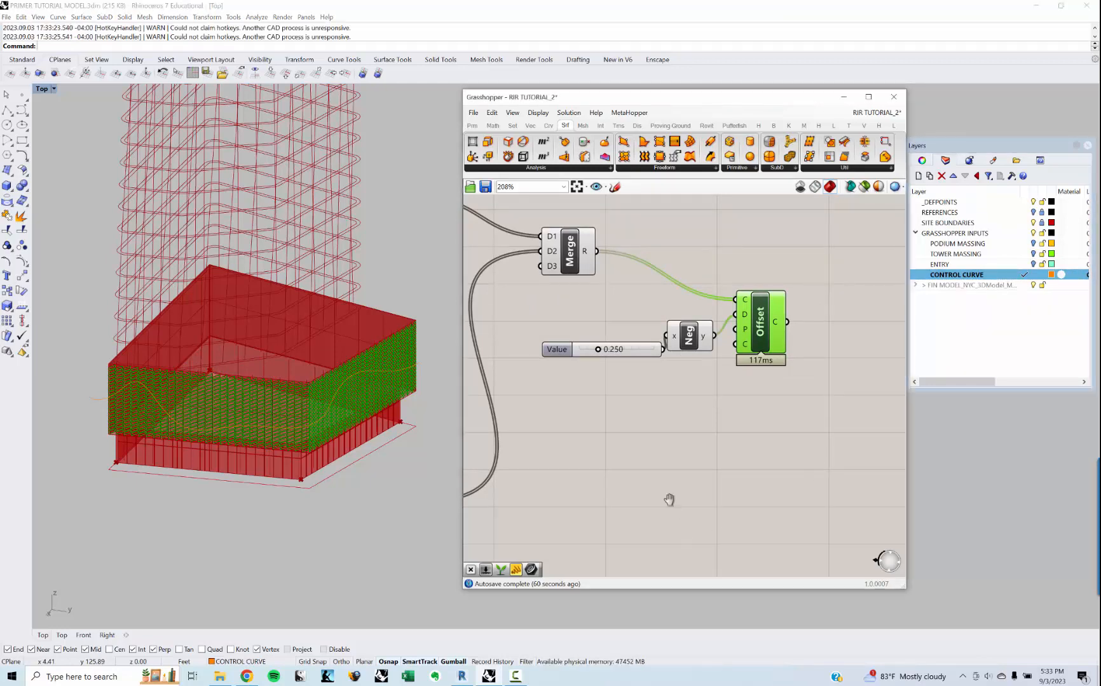
scroll(666, 483, "down", 2)
left_click(656, 447)
double_click(656, 444)
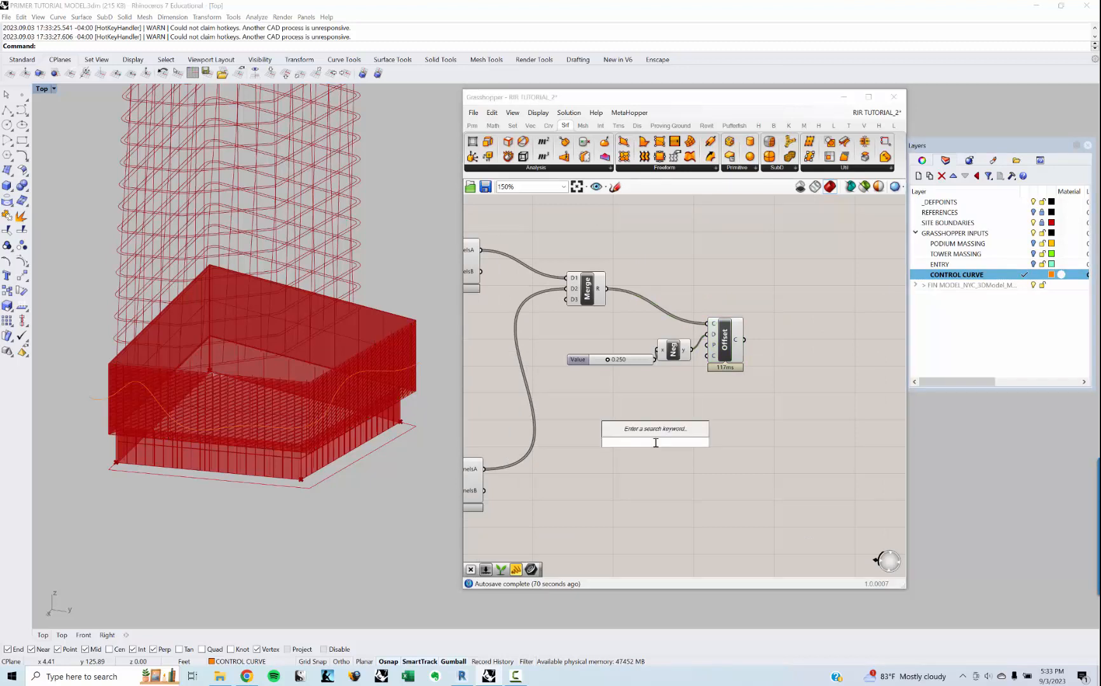
type("CRE")
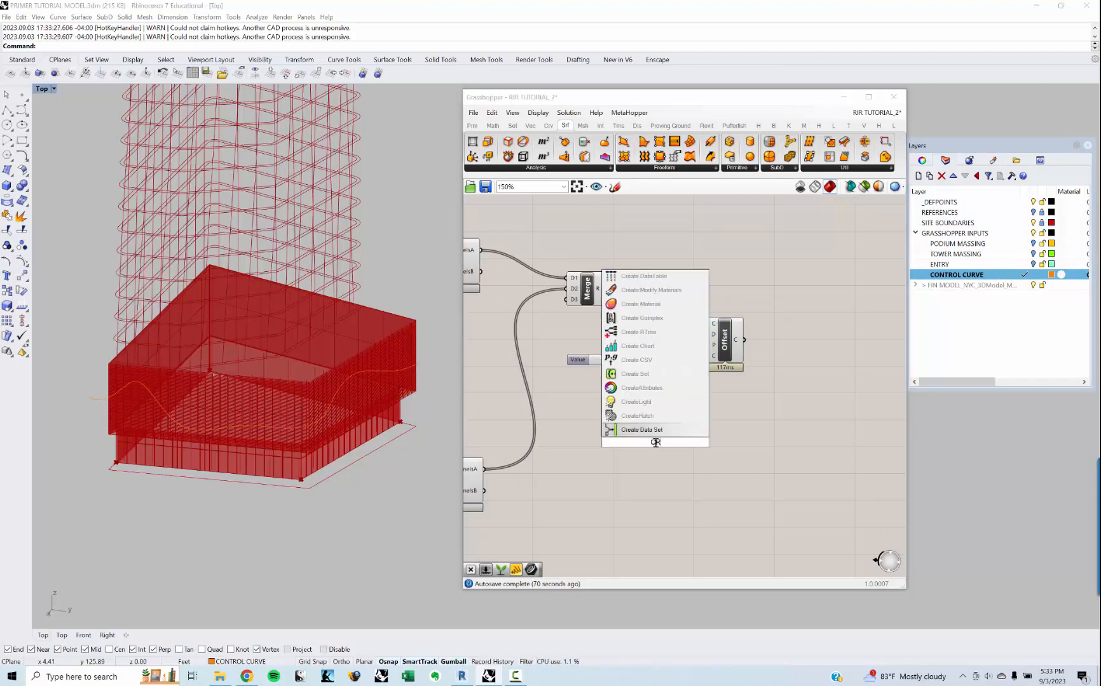
key("BackSpace")
type("V")
key("Return")
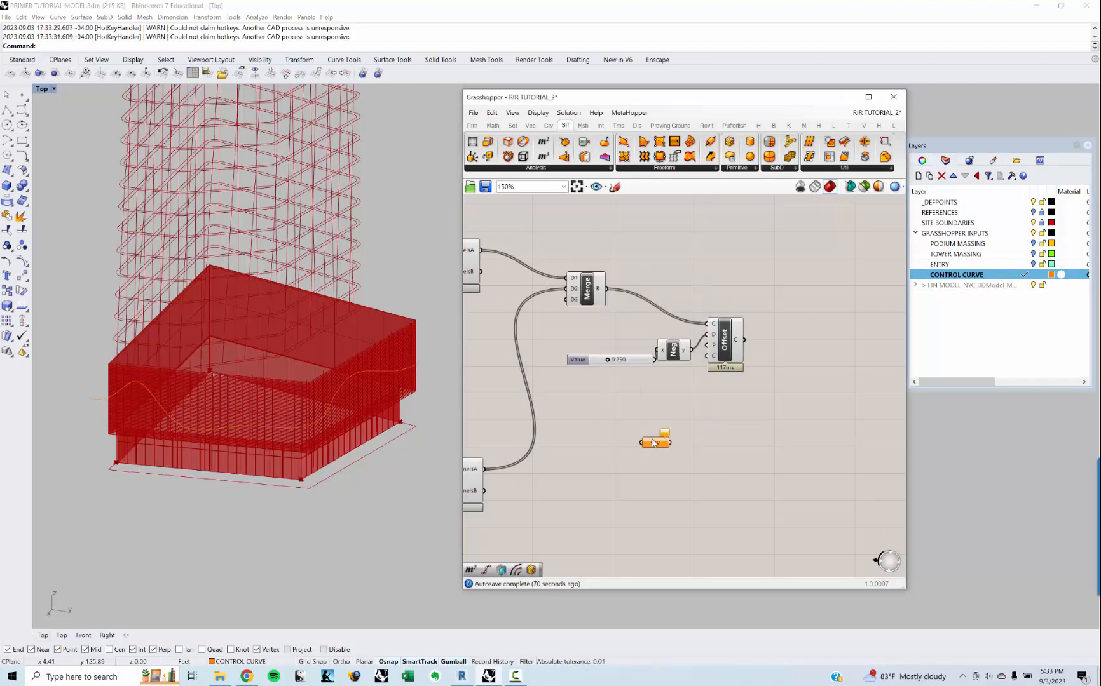
right_click(654, 442)
left_click(675, 571)
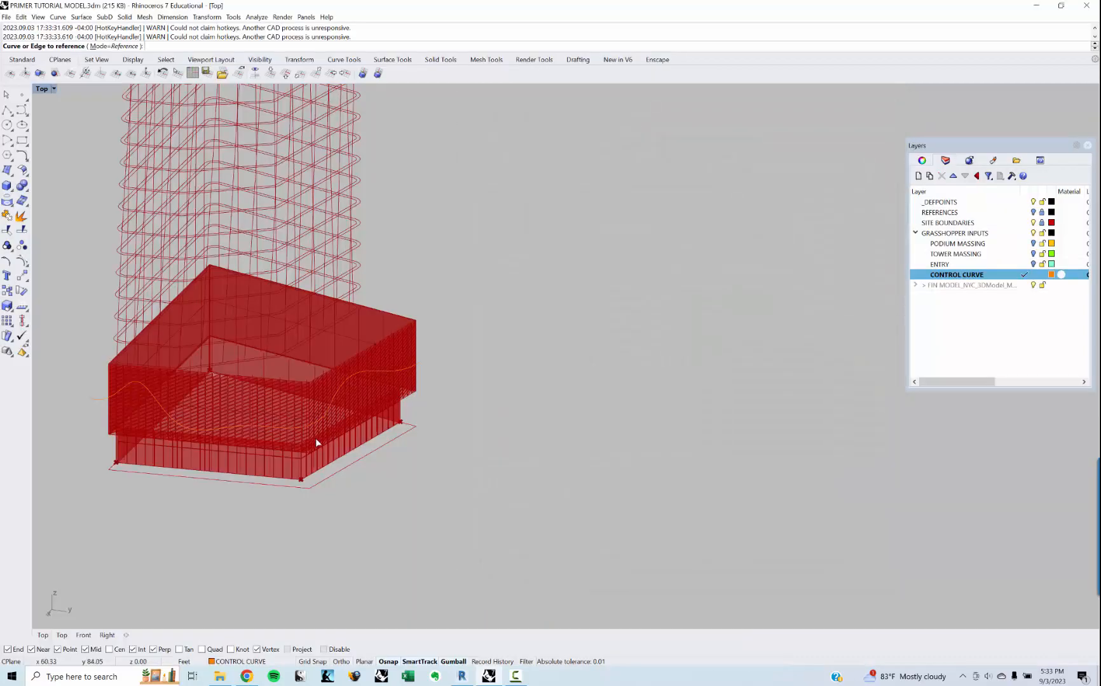
left_click(308, 424)
- Add an Area component fed by the Merge result R, and move the slider, Negative and Offset components away to make room
left_click_drag(748, 420, 608, 321)
left_click_drag(622, 367, 740, 373)
double_click(704, 287)
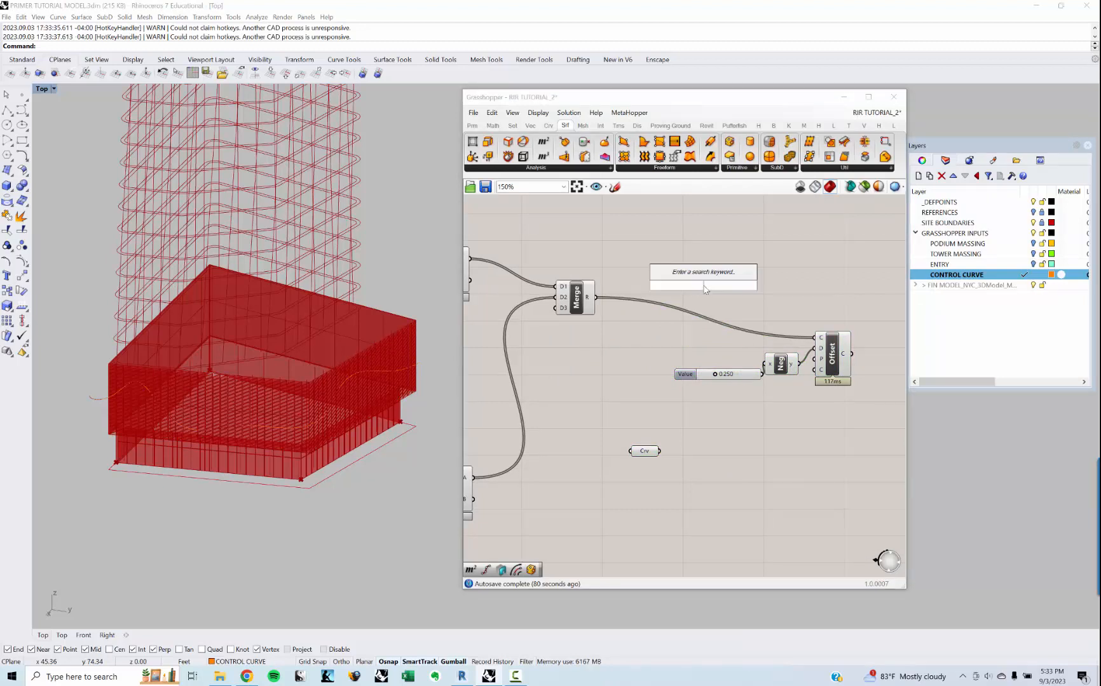
type("area")
key("Return")
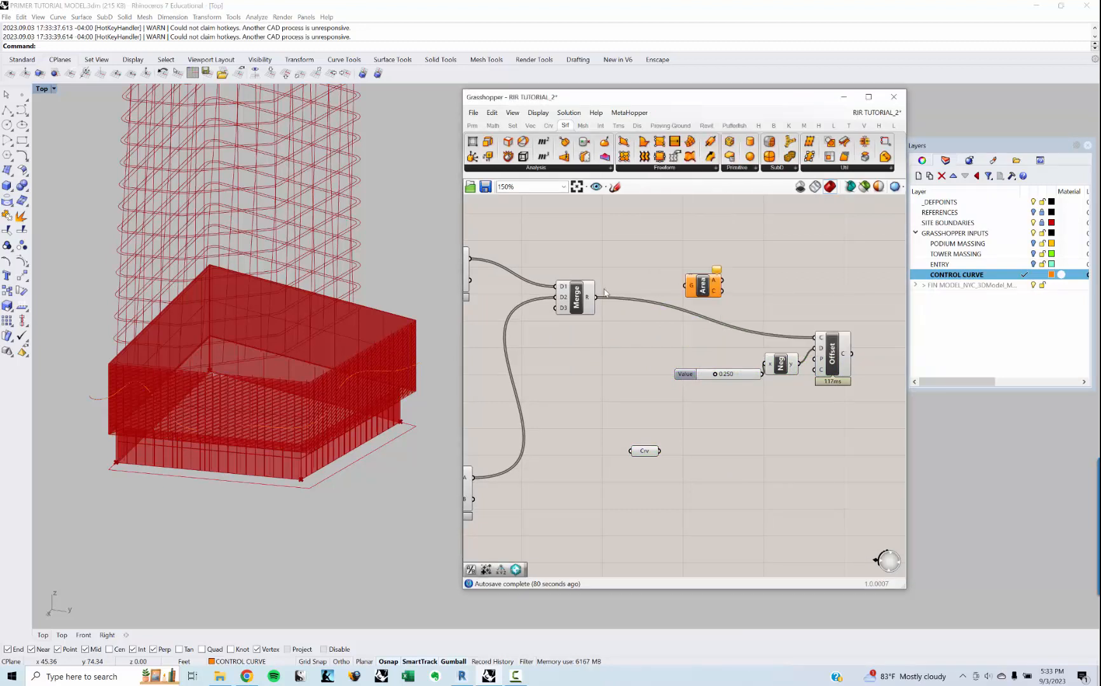
left_click_drag(598, 296, 609, 360)
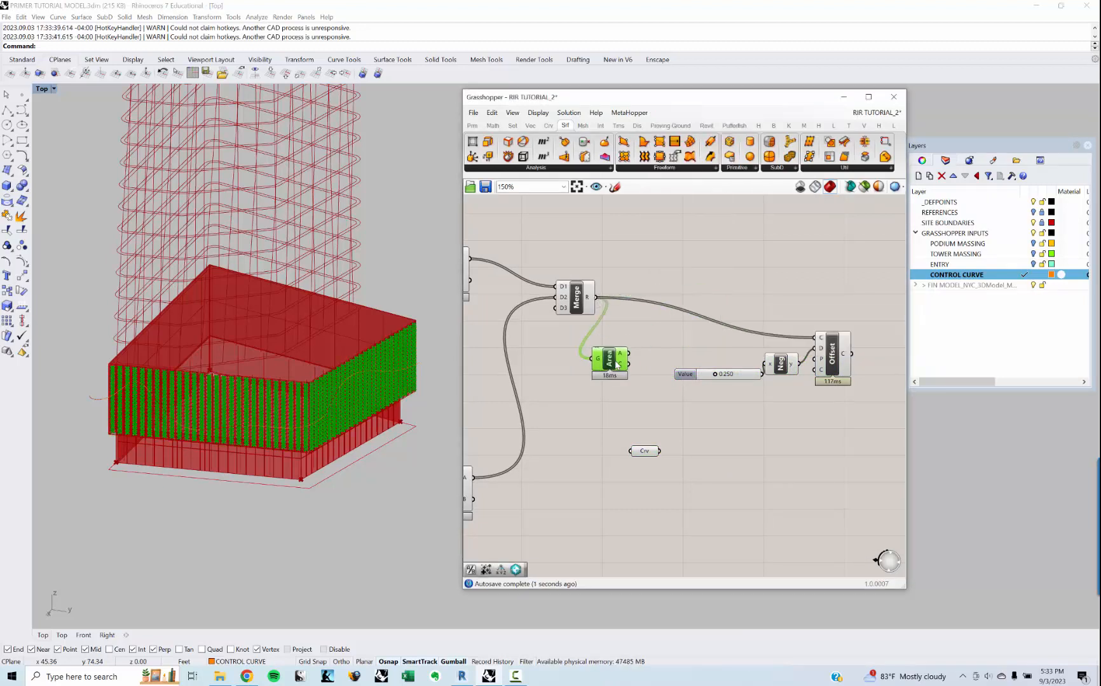
left_click(790, 376)
right_click_drag(864, 397, 837, 402)
left_click_drag(839, 405, 696, 313)
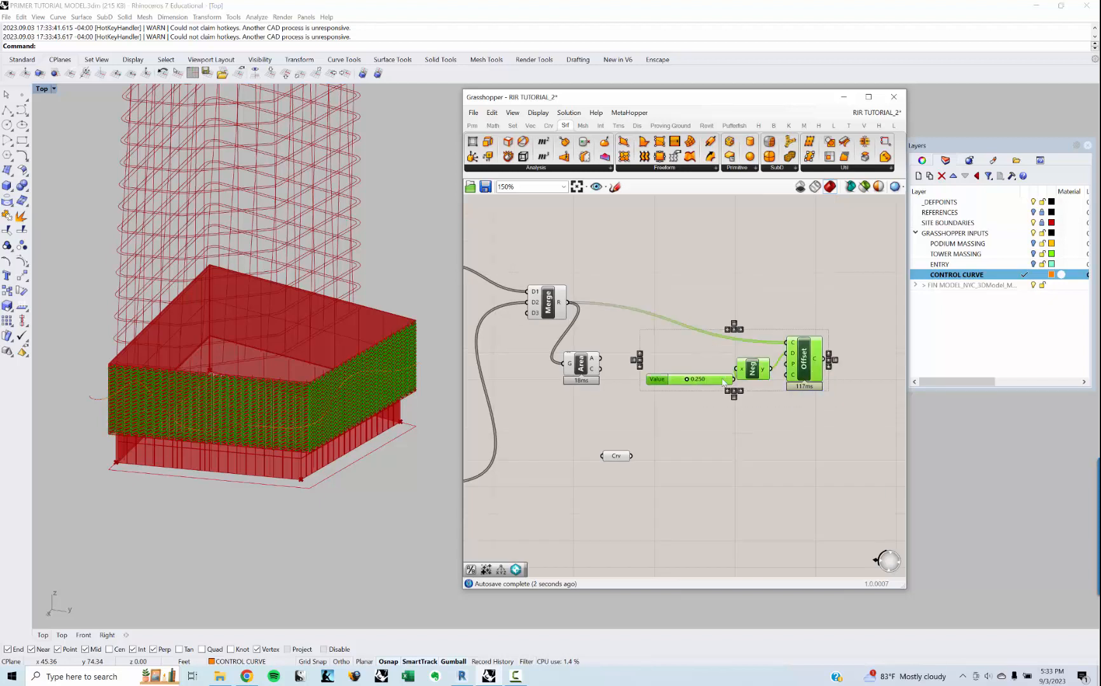
left_click_drag(722, 380, 769, 369)
left_click(597, 368)
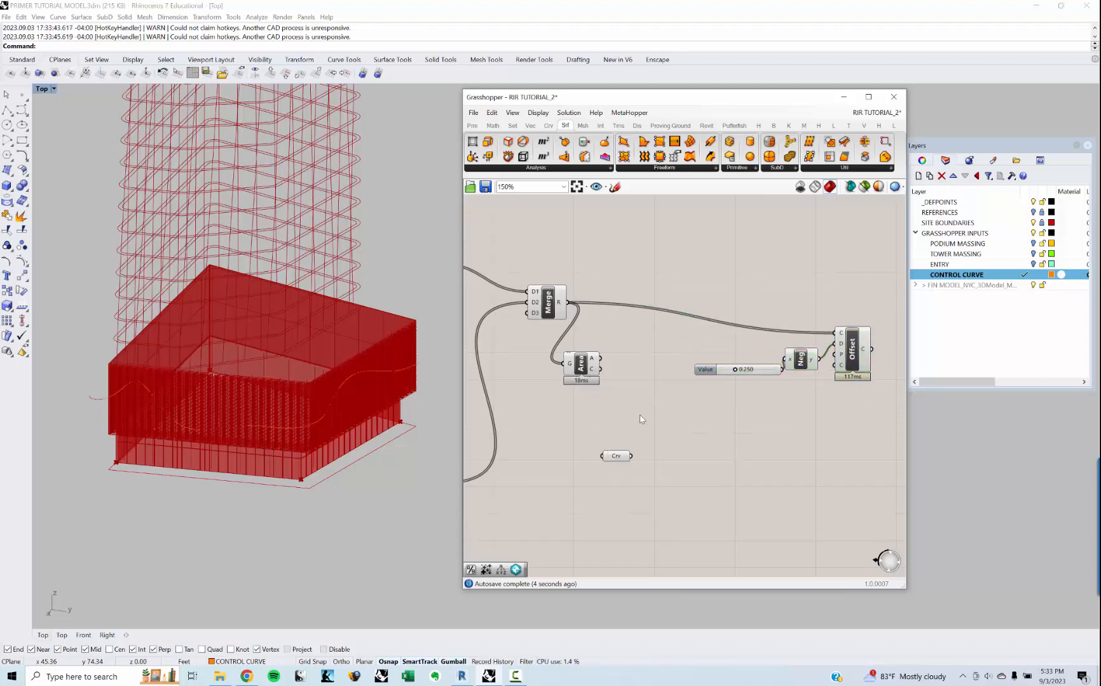
- Add a Pull Point component, connecting the Area centroid C to its P input and the Curve parameter to its G input
double_click(657, 432)
type("pull")
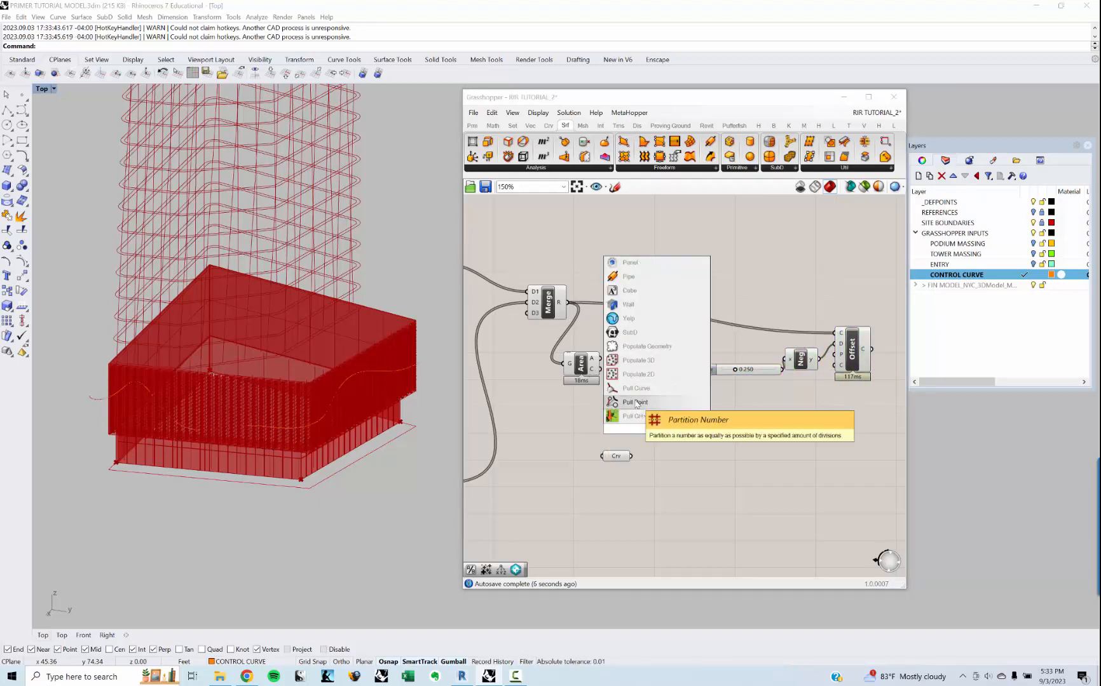
key("Down")
key("Return")
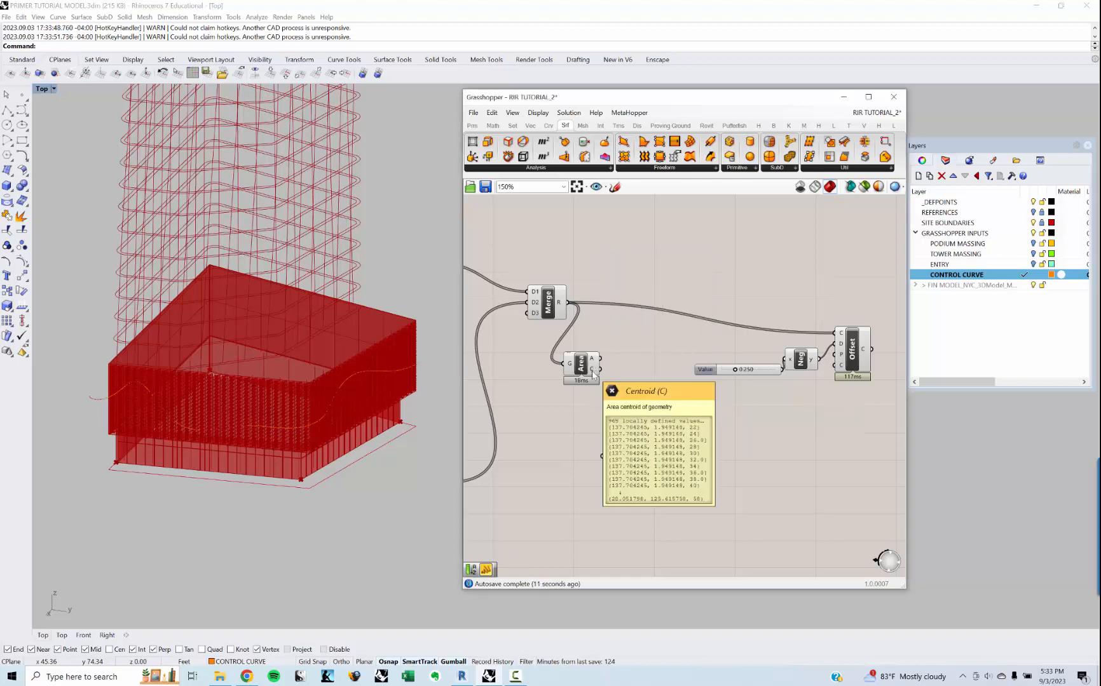
left_click_drag(600, 370, 638, 425)
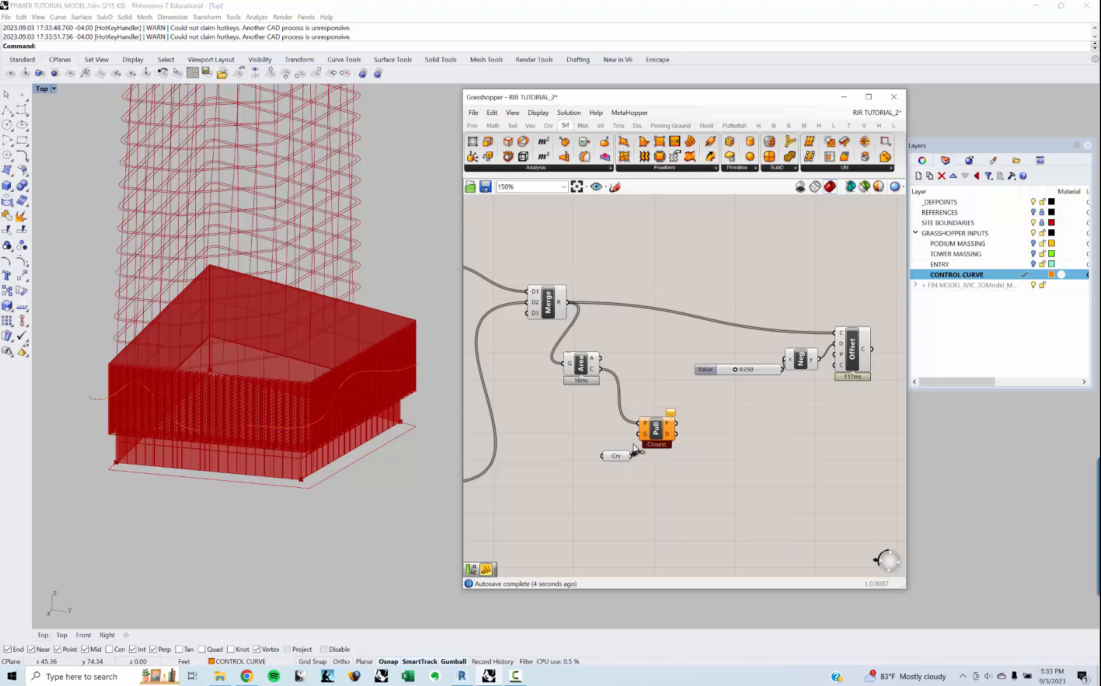
left_click_drag(634, 448, 589, 450)
- Preview the Pull Point result and examine how the panel centroids are pulled onto the control curve, especially around the podium corner
left_click(658, 429)
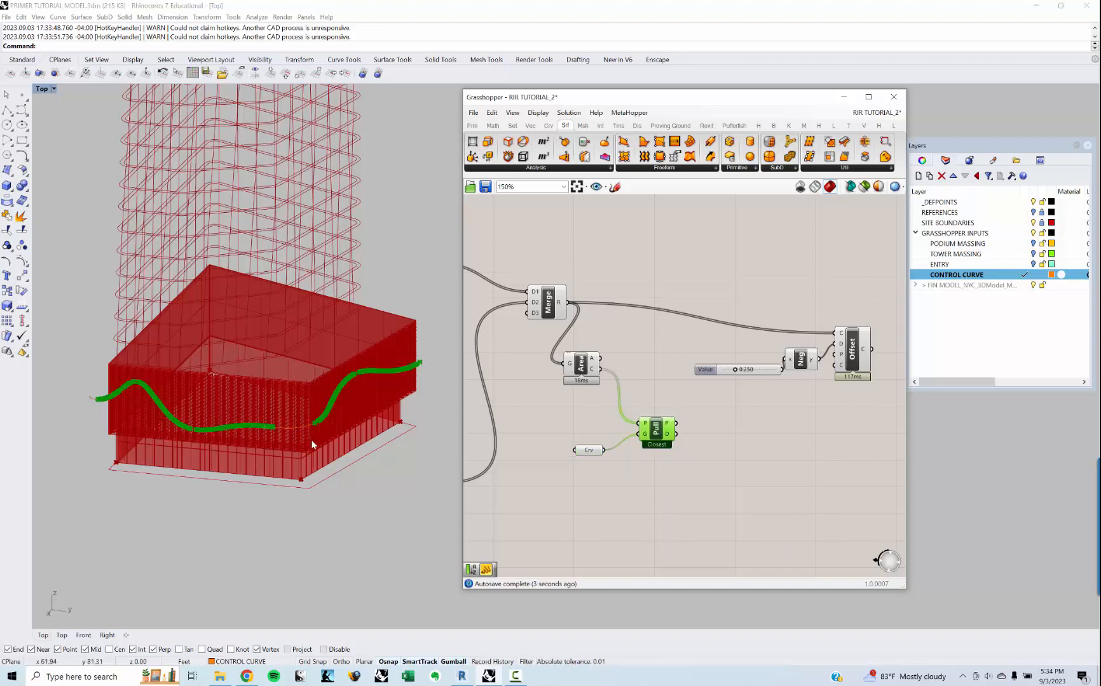
right_click_drag(311, 441, 317, 451)
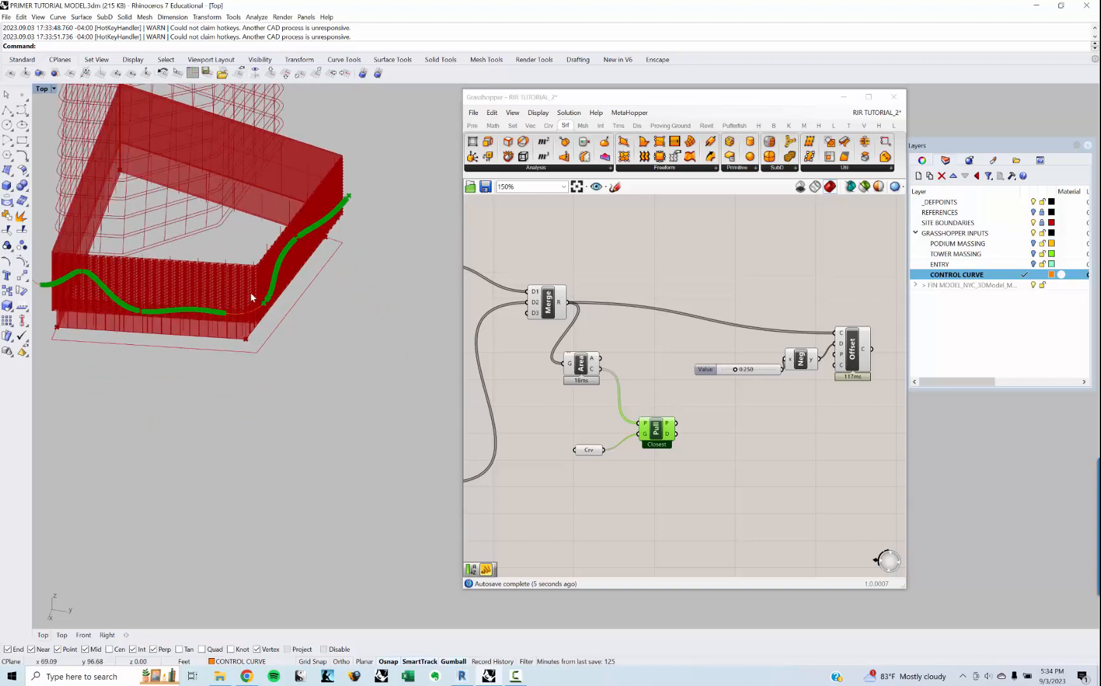
right_click_drag(222, 322, 312, 484)
scroll(320, 393, "up", 6)
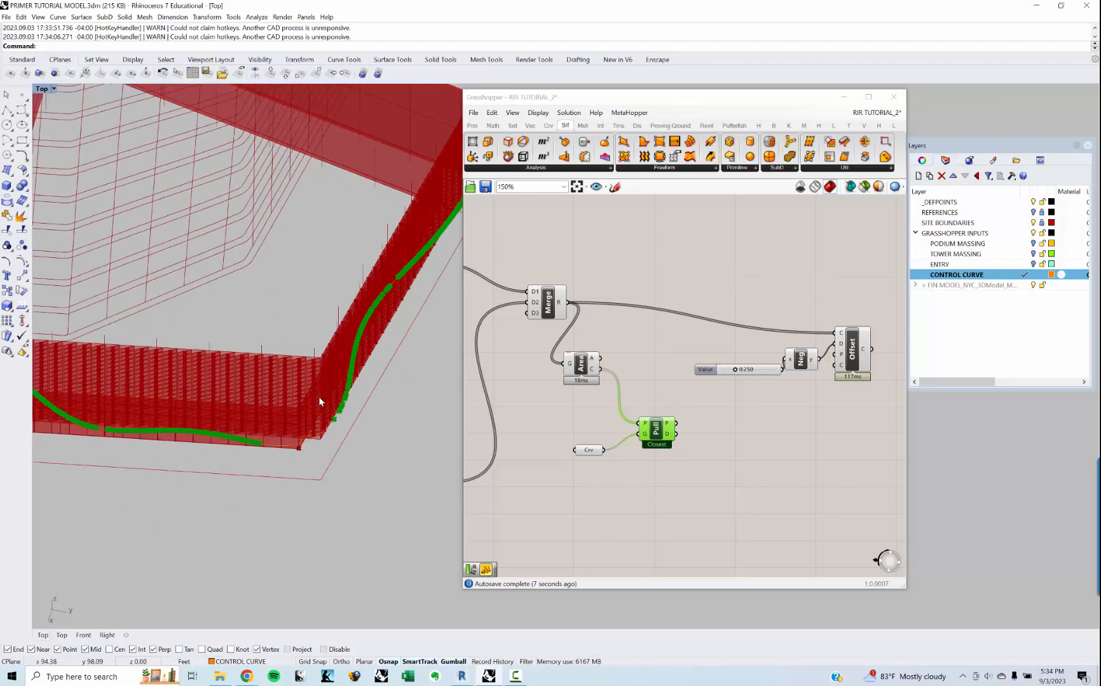
scroll(322, 403, "down", 9)
right_click_drag(322, 407, 325, 348)
right_click_drag(377, 501, 366, 466, "shift")
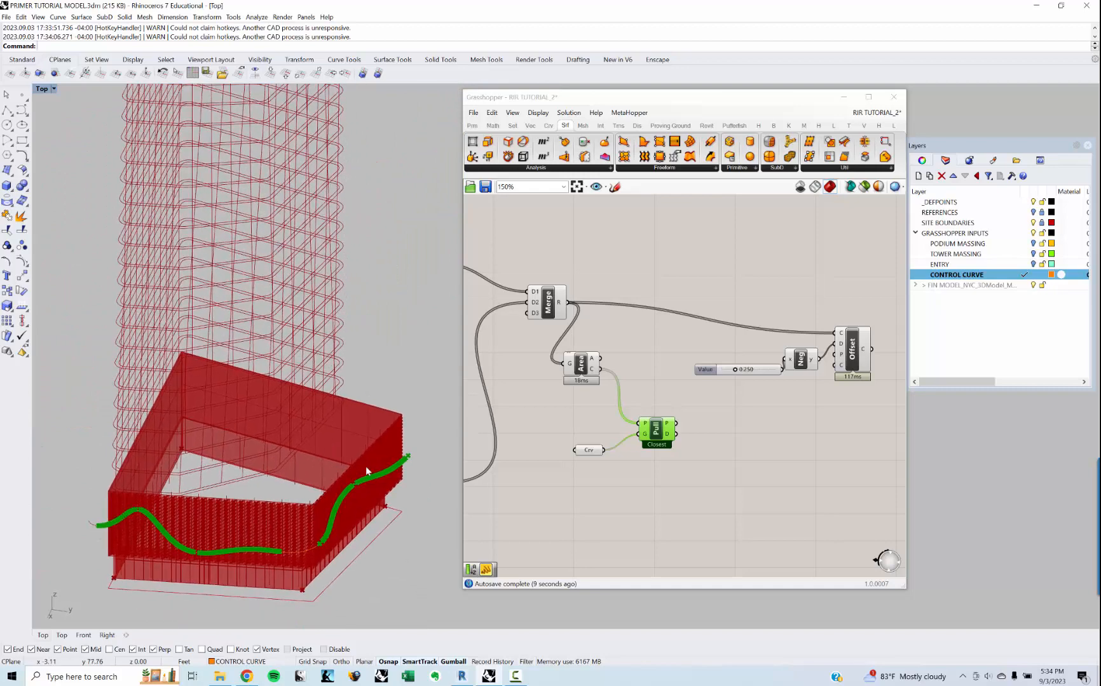
- Move the Negative and Offset components farther from Pull Point and separate the 0.250 slider from the Negative component
right_click_drag(735, 459, 672, 420)
left_click(598, 443)
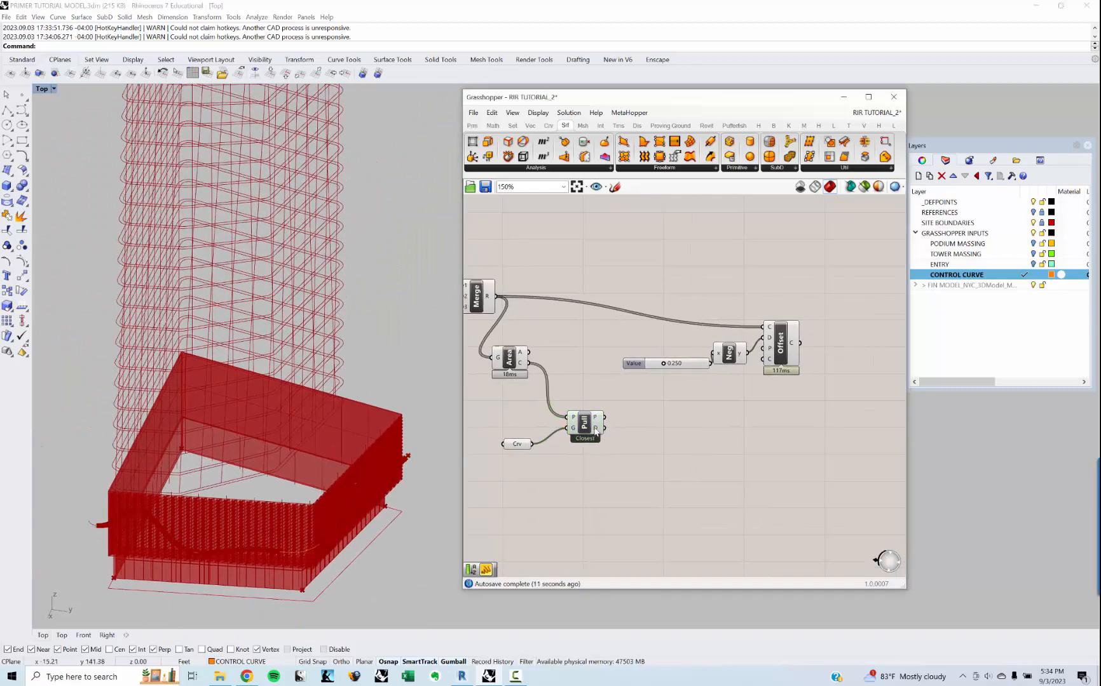
right_click_drag(617, 428, 581, 440)
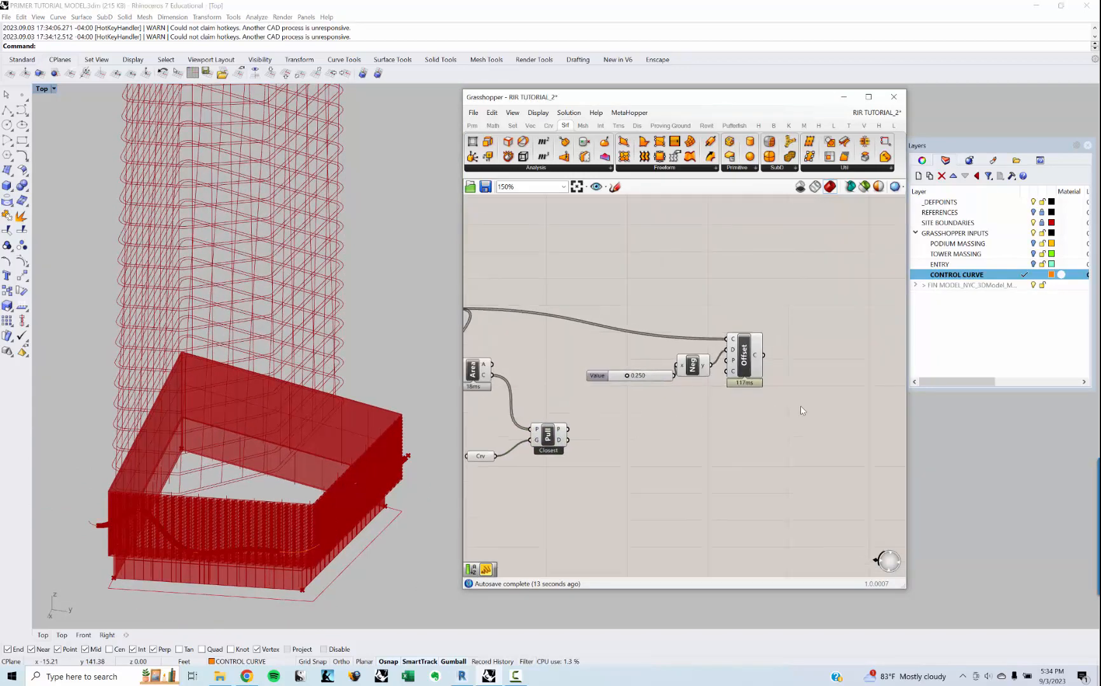
left_click_drag(800, 407, 615, 309)
left_click_drag(741, 362, 804, 357)
left_click(626, 427)
right_click_drag(593, 433, 578, 433)
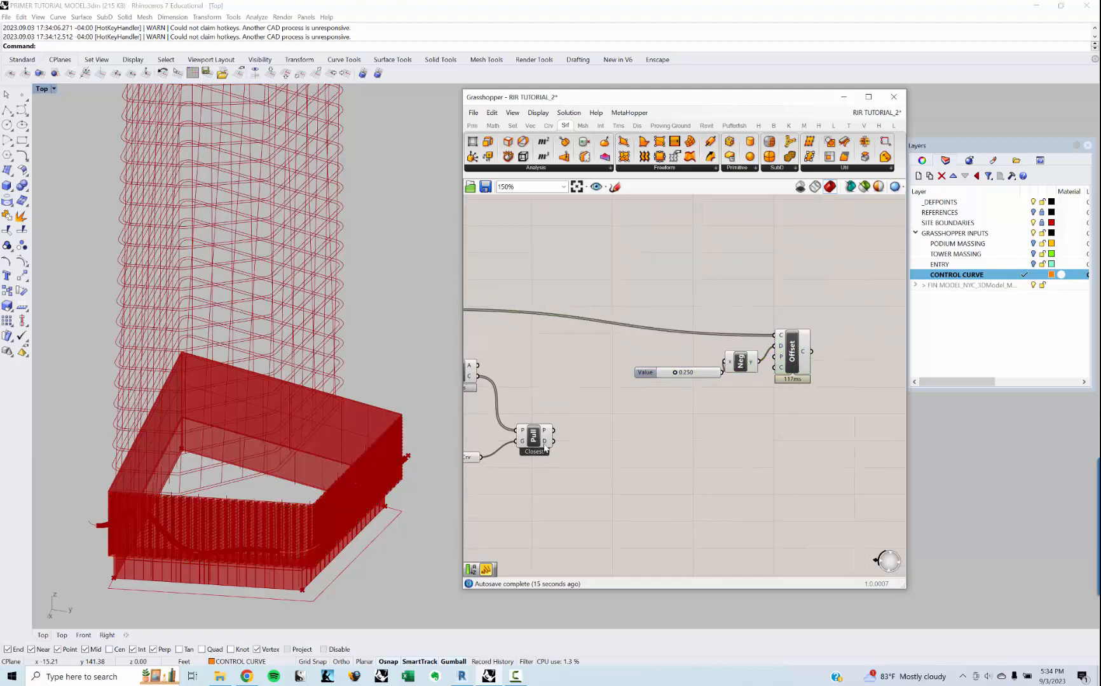
left_click_drag(663, 376, 623, 364)
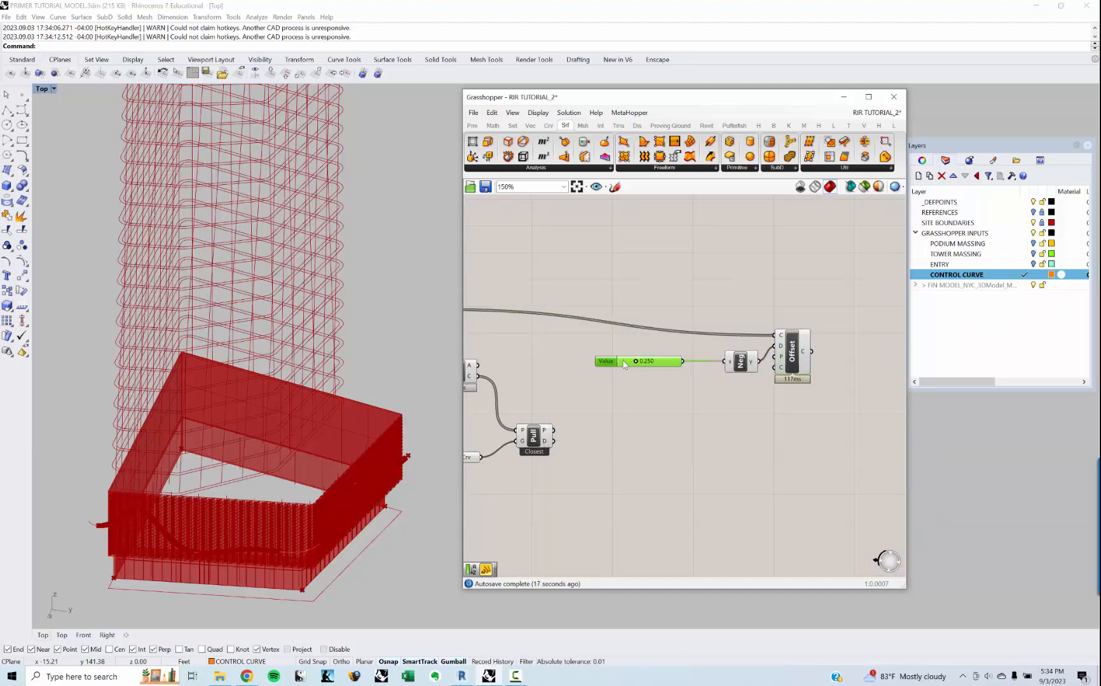
- Try feeding the Pull Point distance D directly into the Negative component's x input, and undo the connection
left_click_drag(553, 441, 725, 361)
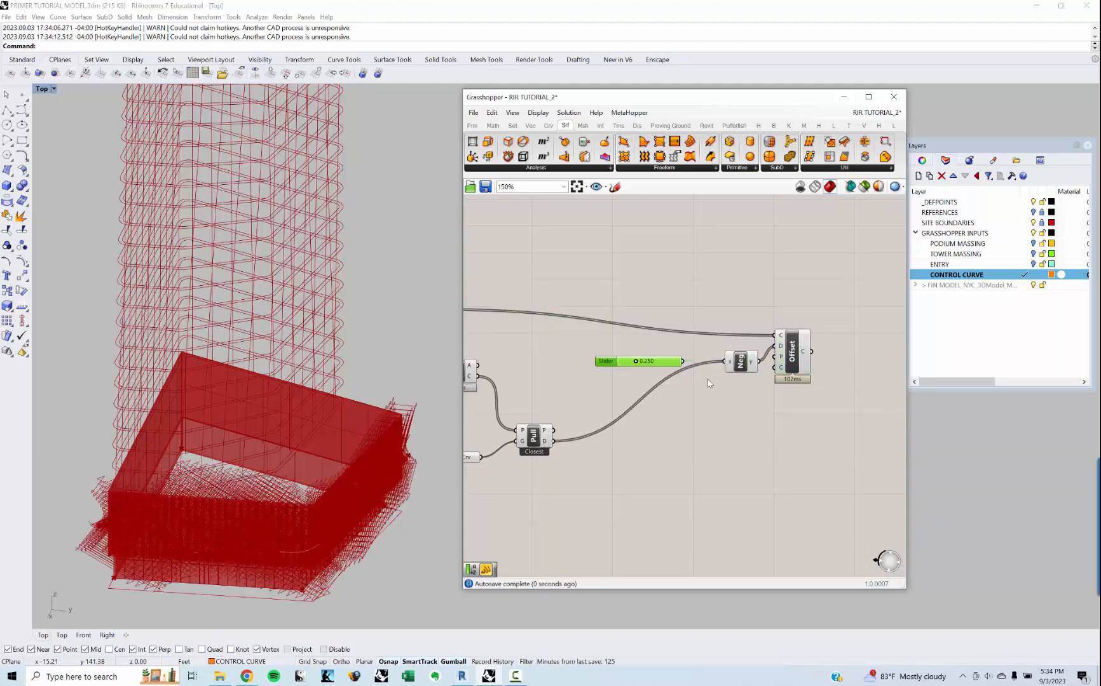
key("ctrl+z")
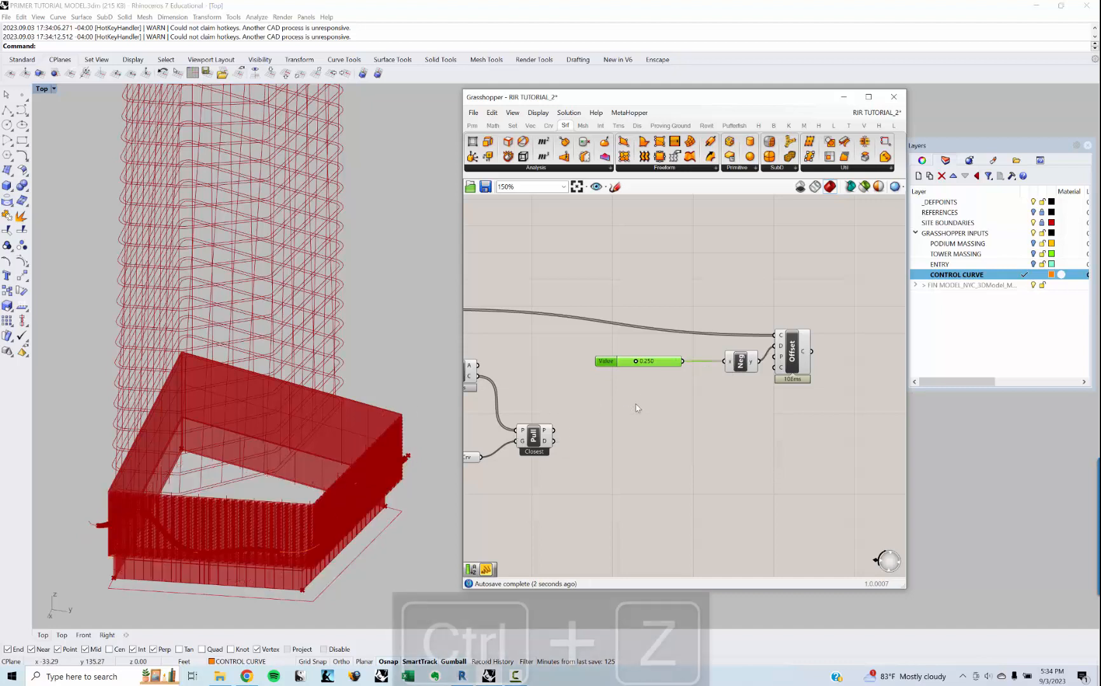
- Add a Remap Numbers component beside Pull Point and connect the distance output D to its V input
double_click(630, 445)
type("REMA")
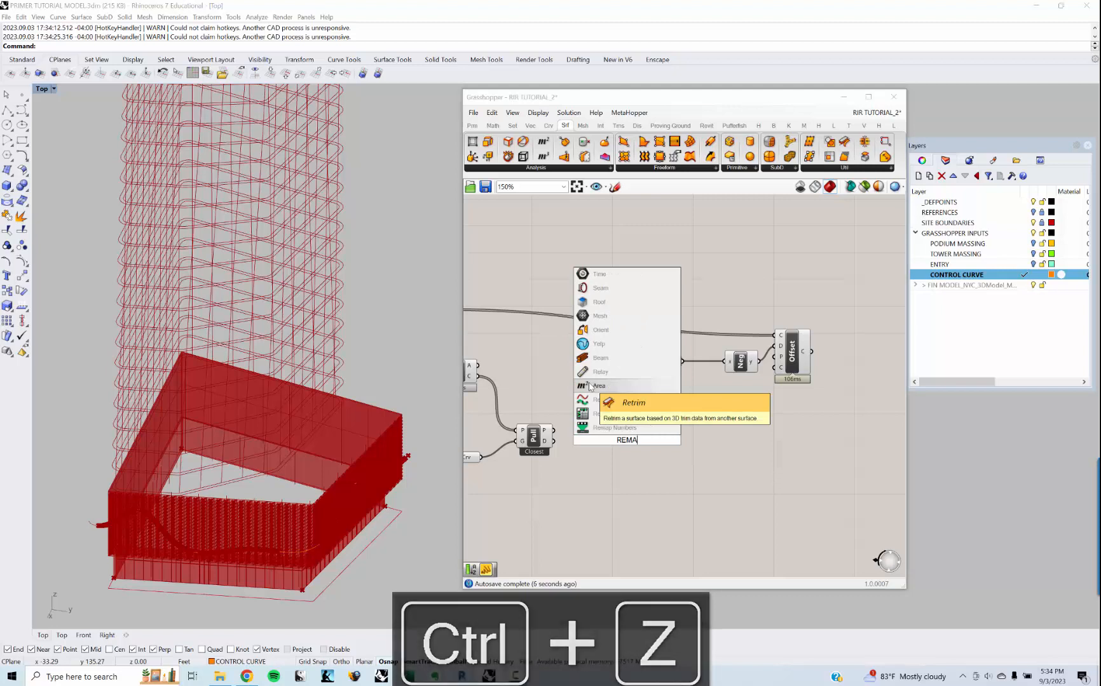
left_click(600, 428)
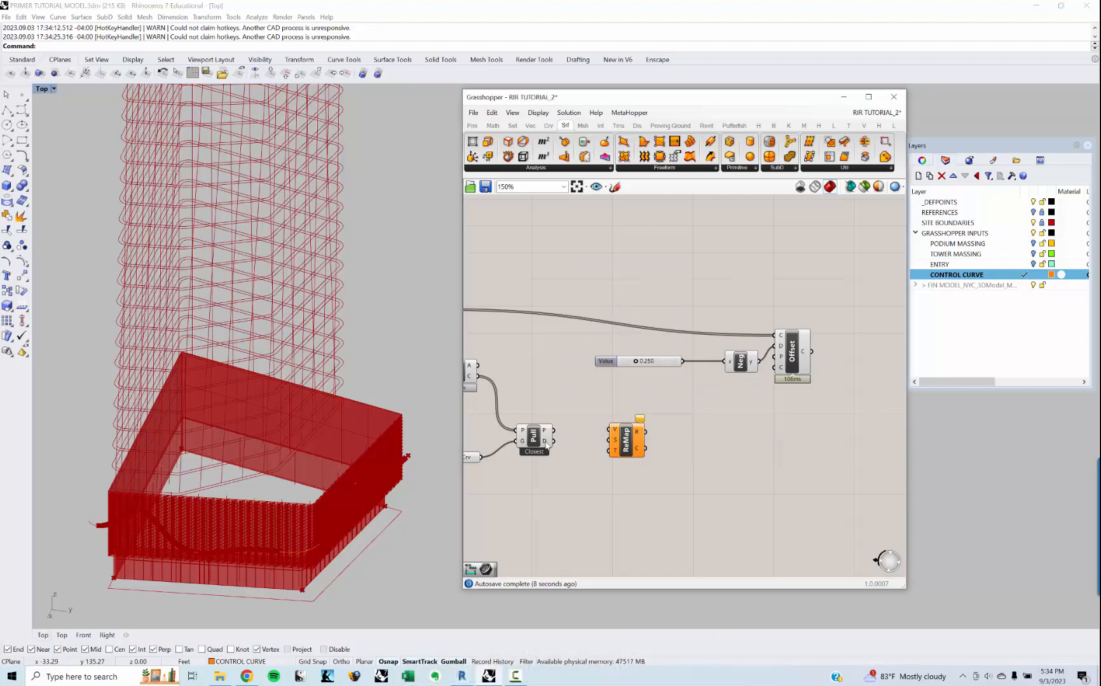
mouse_move(546, 445)
left_click_drag(554, 440, 654, 451)
mouse_move(616, 443)
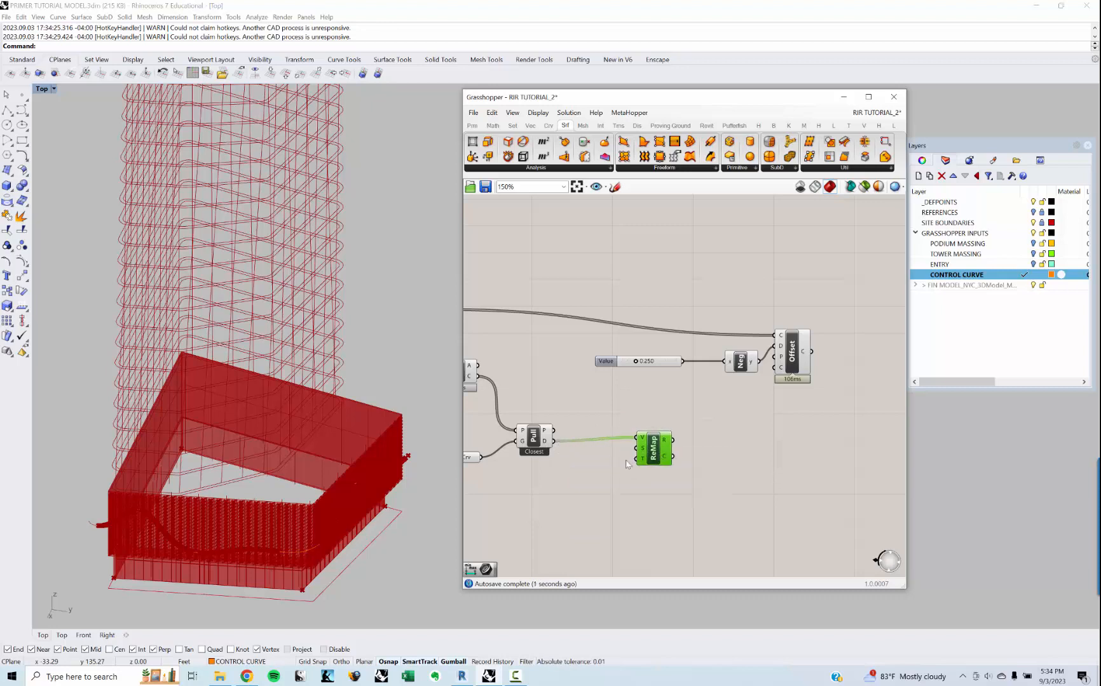
- Add a Bounds component between Pull Point and ReMap, connecting D to its N input and its I output to ReMap's S input
double_click(570, 495)
type("BOU")
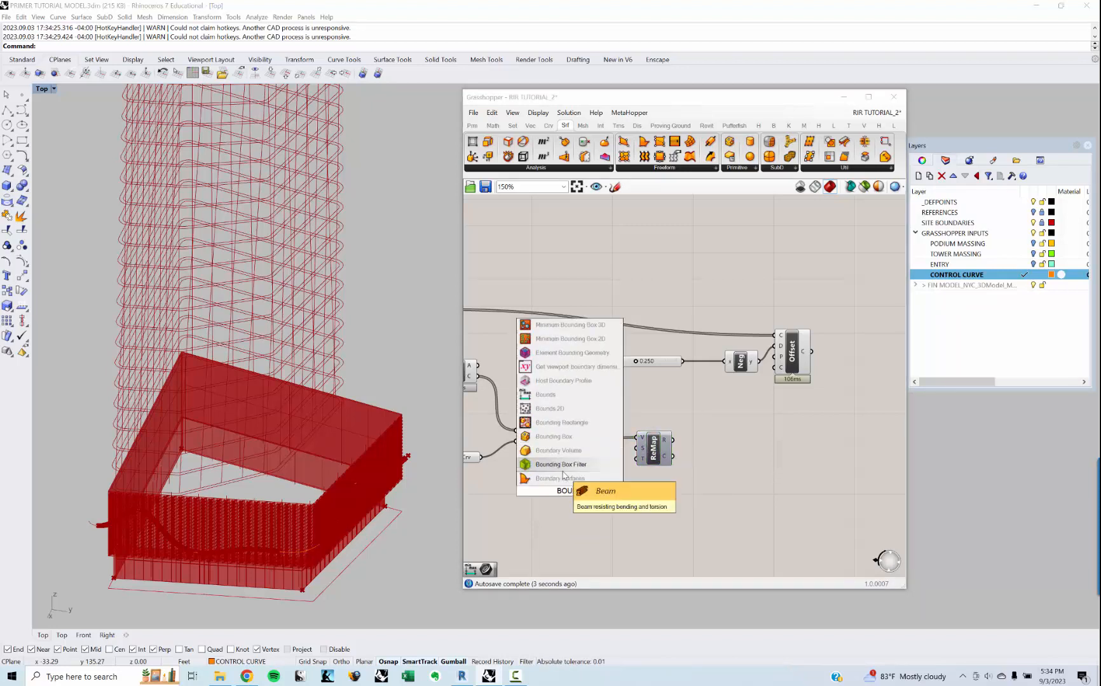
type("NDS")
left_click(564, 476)
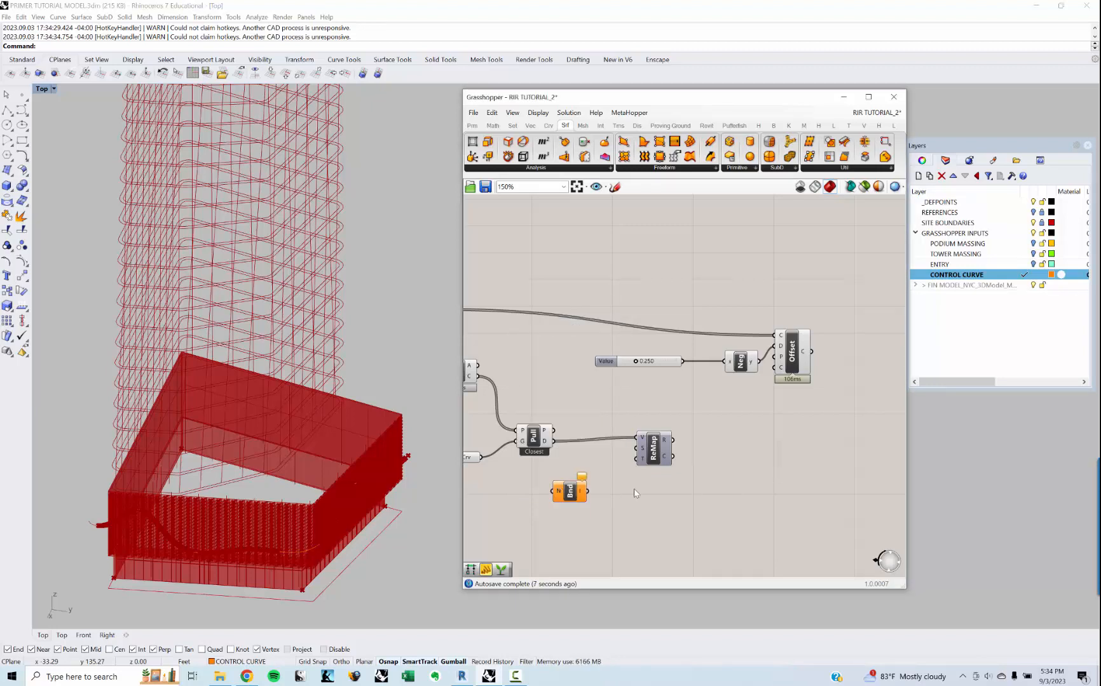
right_click_drag(634, 488, 595, 486)
left_click_drag(522, 473, 665, 460)
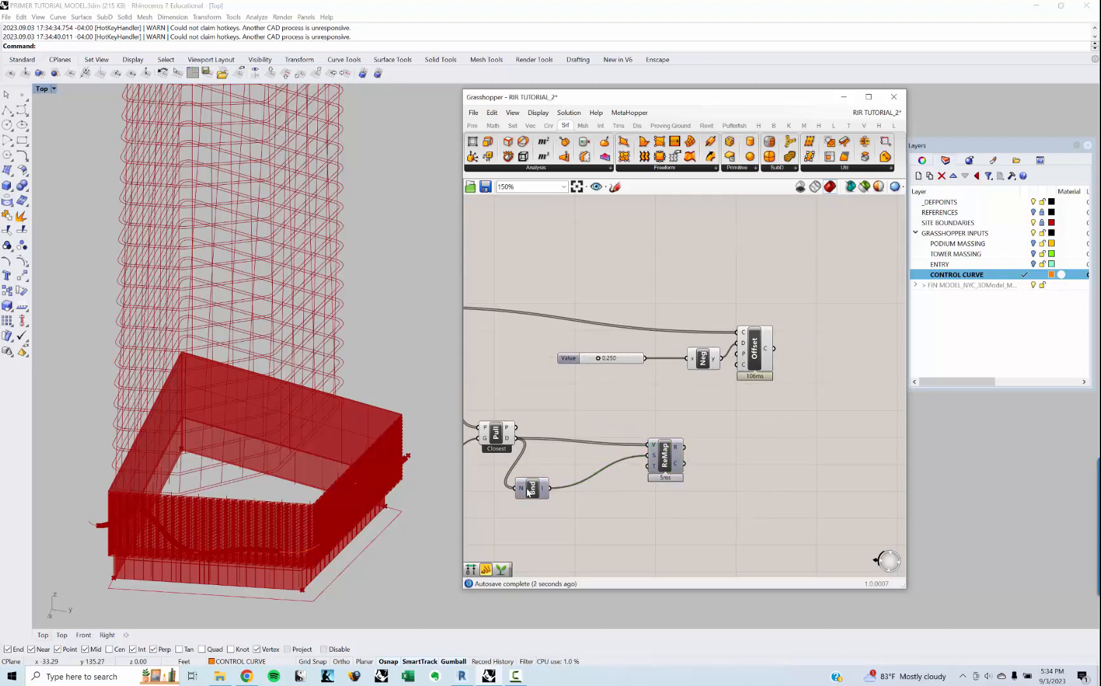
left_click_drag(533, 488, 578, 476)
- Add a Construct Domain component below the Bounds component
double_click(582, 512)
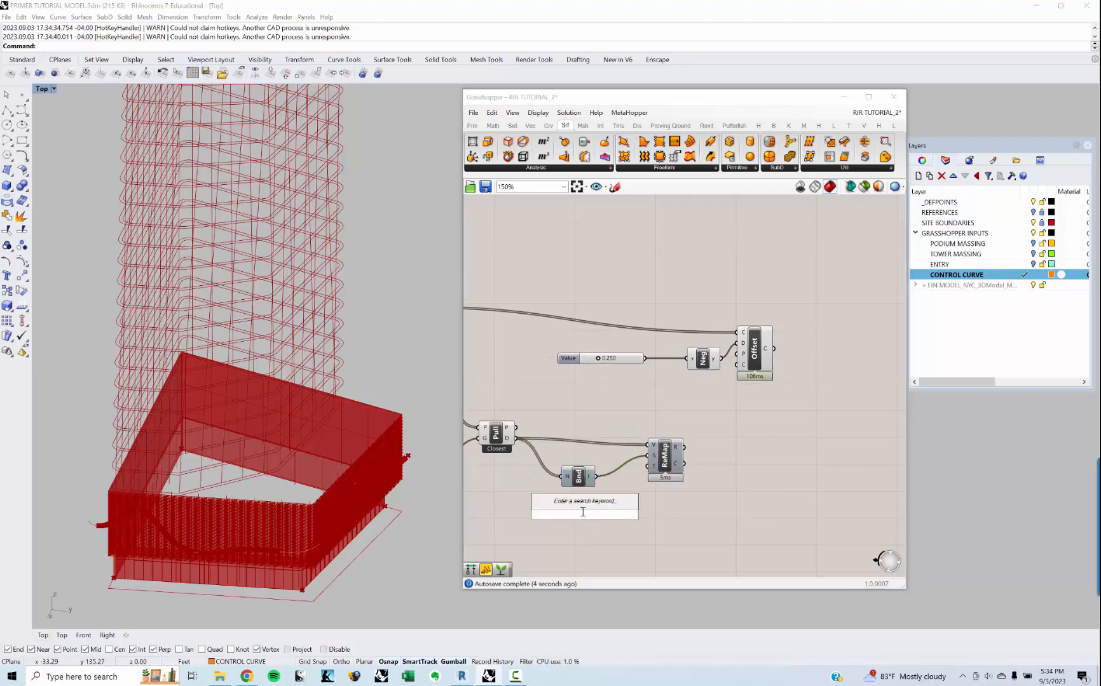
type("cons")
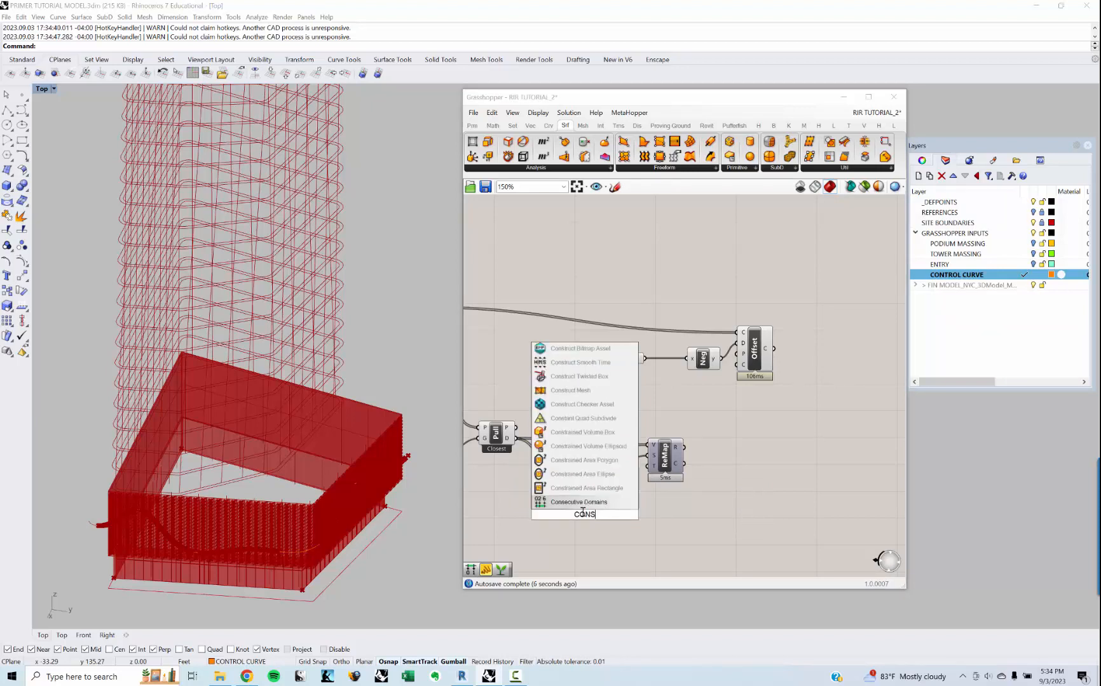
type("truct")
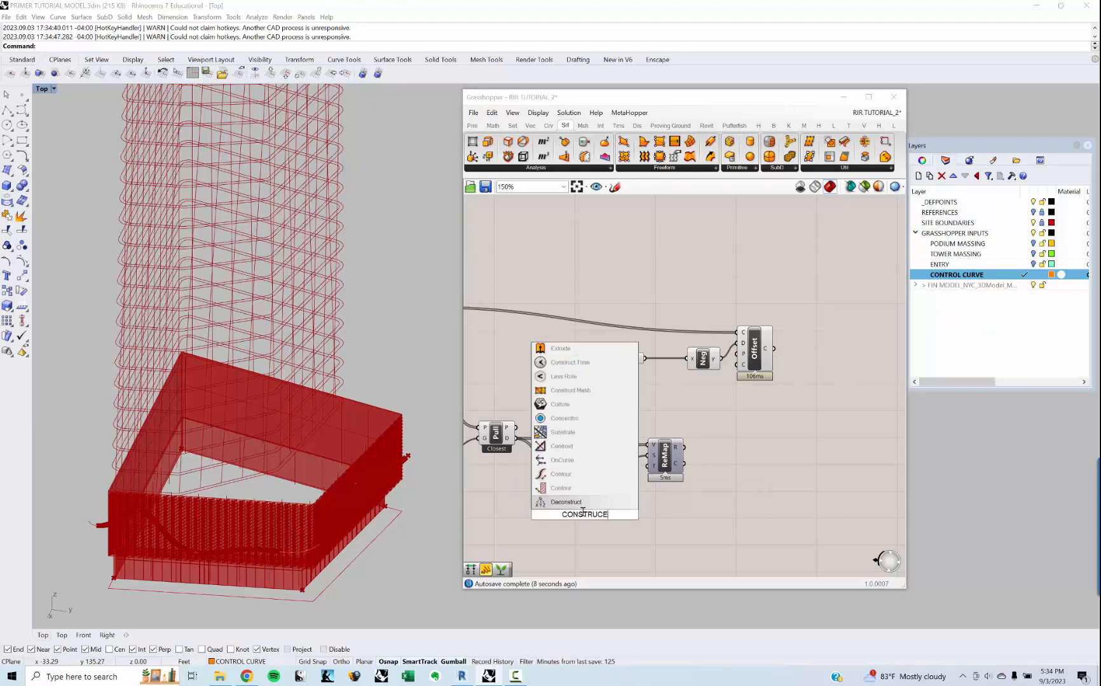
type(" domain")
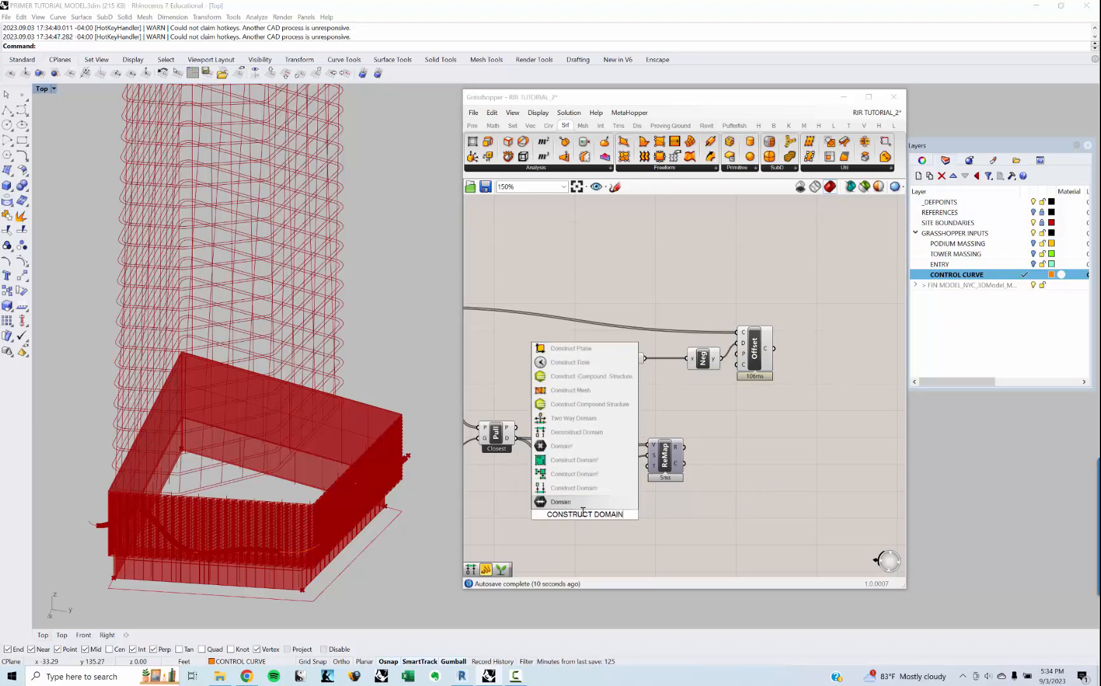
key("Return")
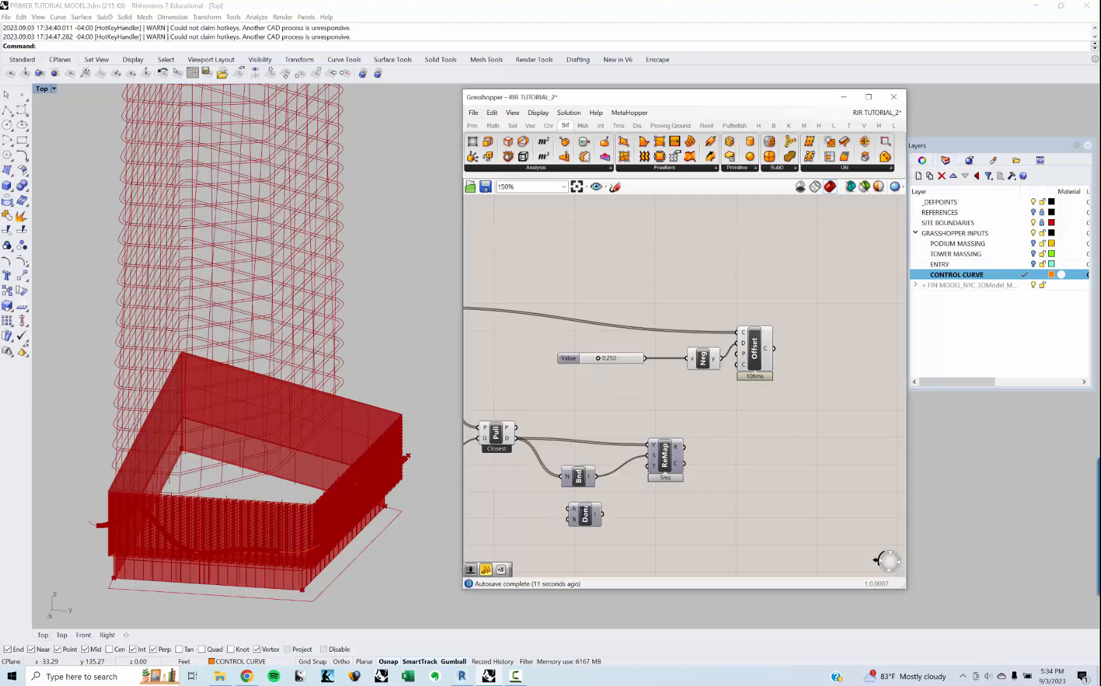
- Add two 0.250 number sliders for the Construct Domain's A and B inputs and connect its output to ReMap's T input
double_click(520, 512)
type("SLider")
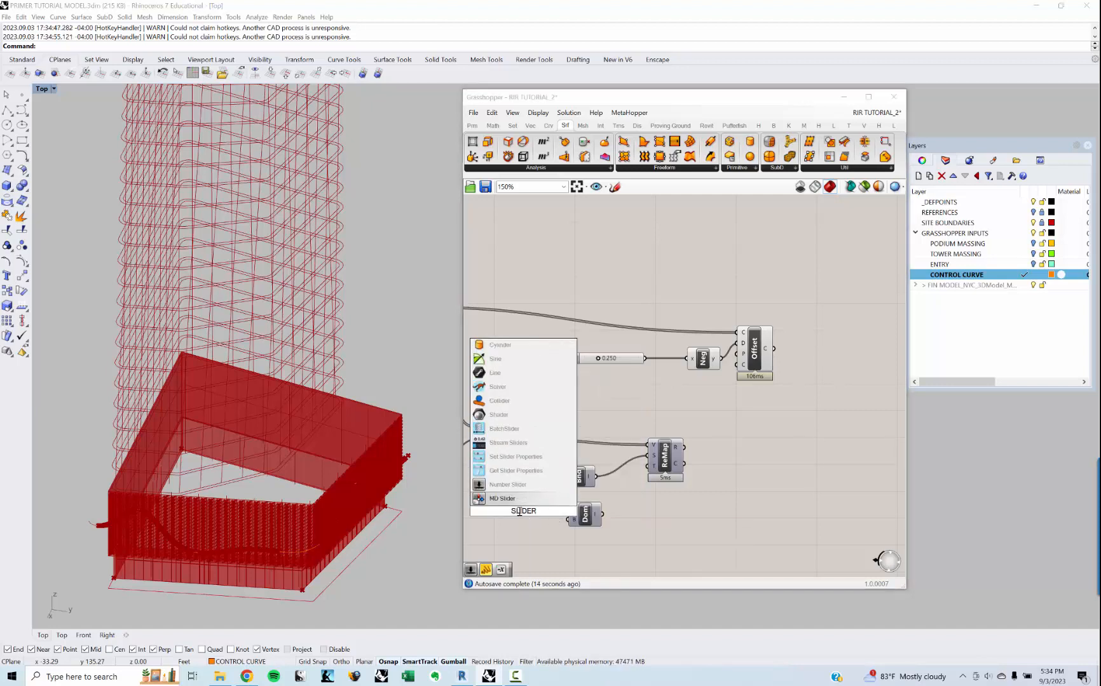
key("Return")
left_click_drag(512, 516, 479, 529)
key("ctrl+c")
key("ctrl+v")
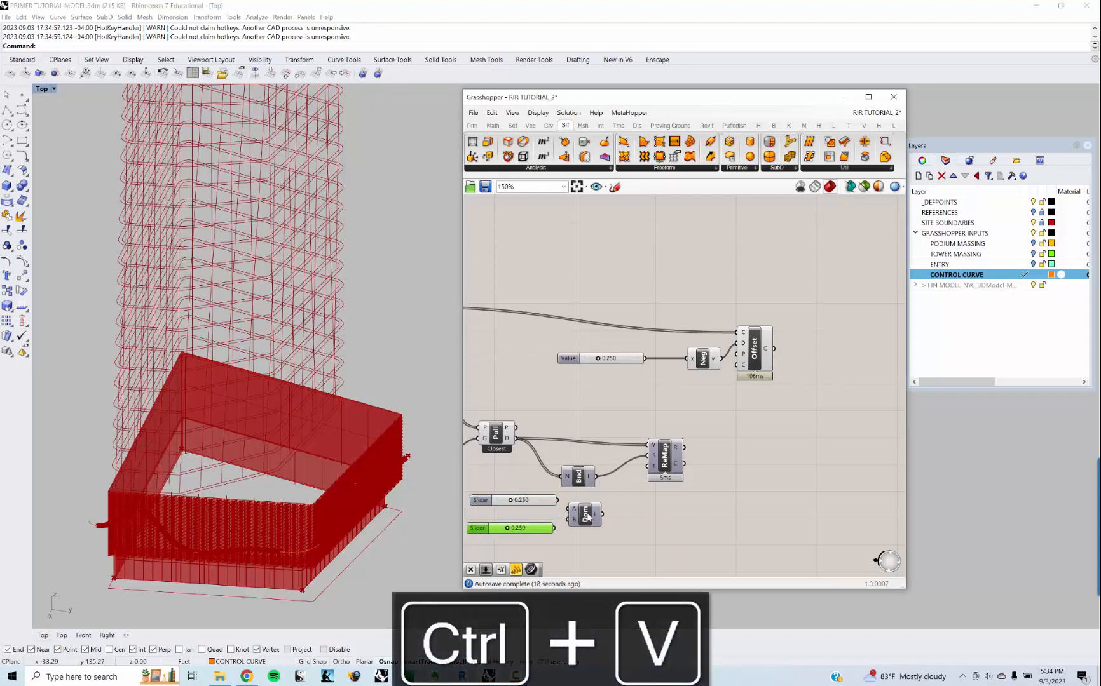
mouse_move(587, 514)
left_mouse_down()
mouse_move(573, 506)
mouse_move(574, 516)
left_mouse_up()
left_click_drag(578, 508, 661, 478)
left_click(607, 492)
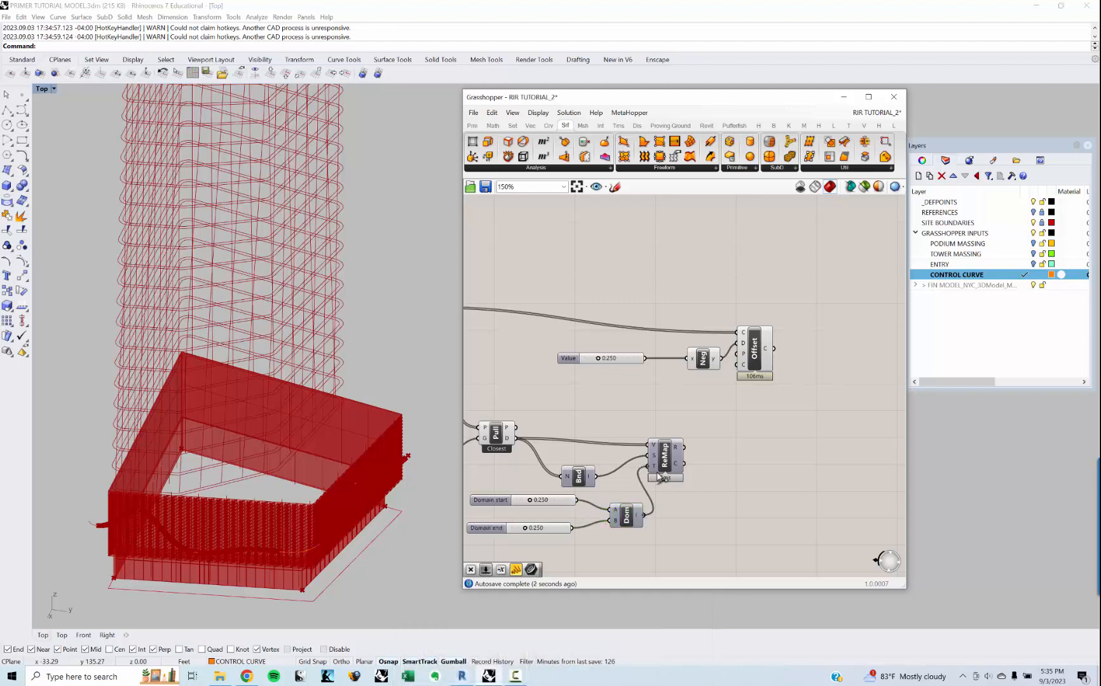
- Set the Domain end slider to 0.852 and connect ReMap's R output to Negative's x input in place of the 0.250 slider
scroll(541, 533, "up", 2)
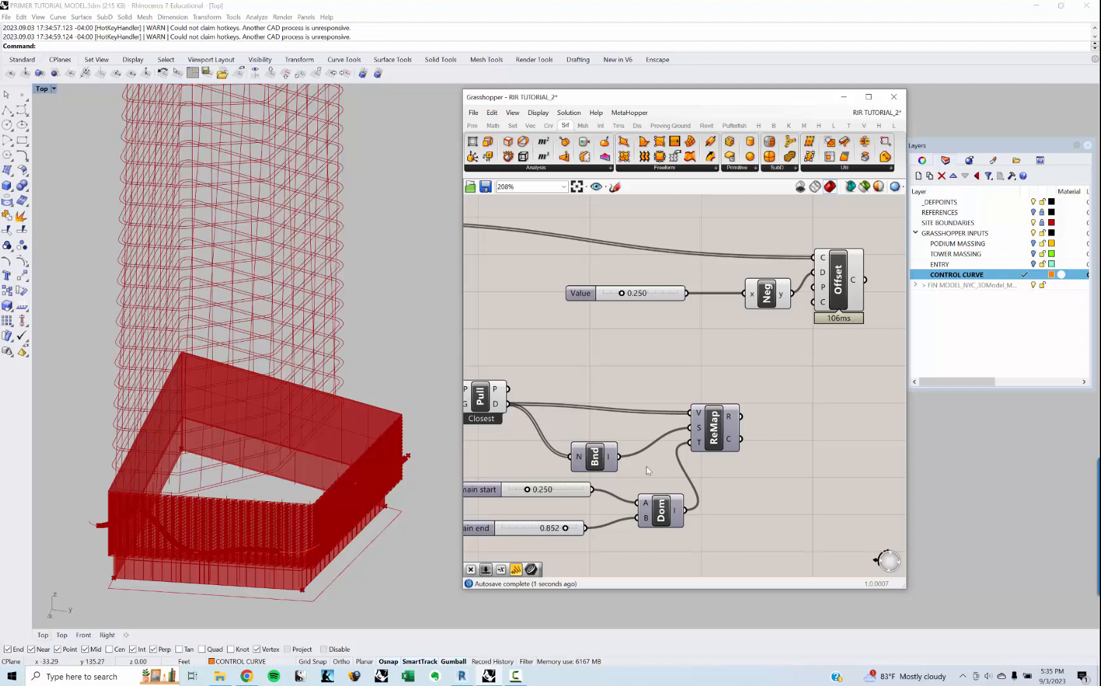
scroll(647, 470, "down", 2)
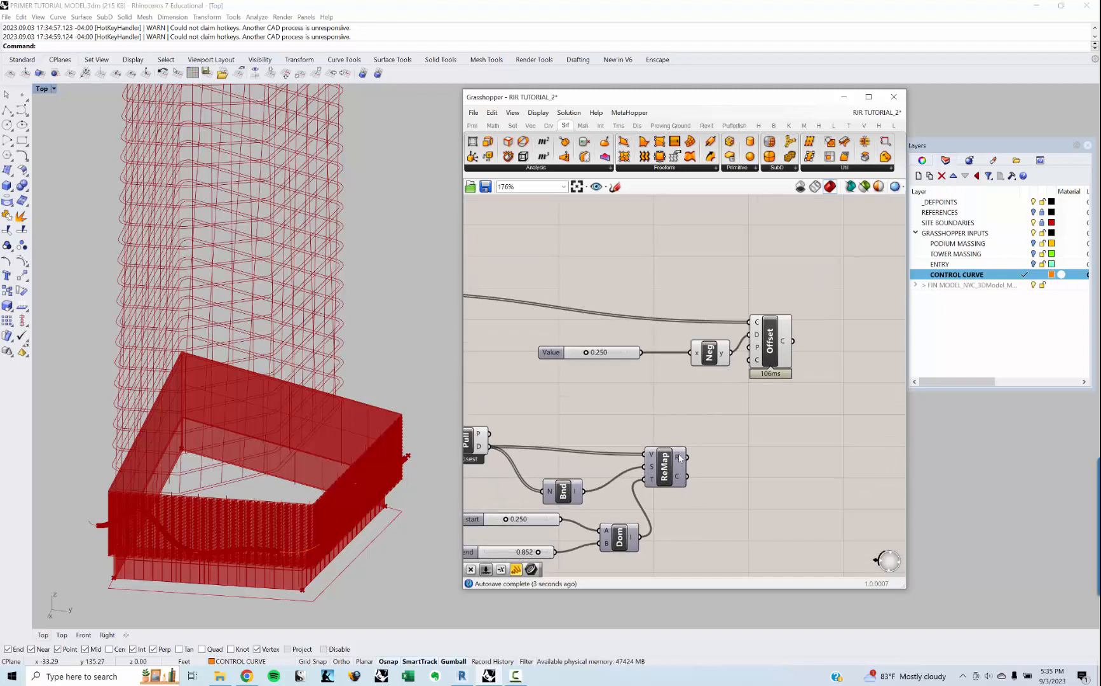
left_click_drag(679, 457, 694, 358)
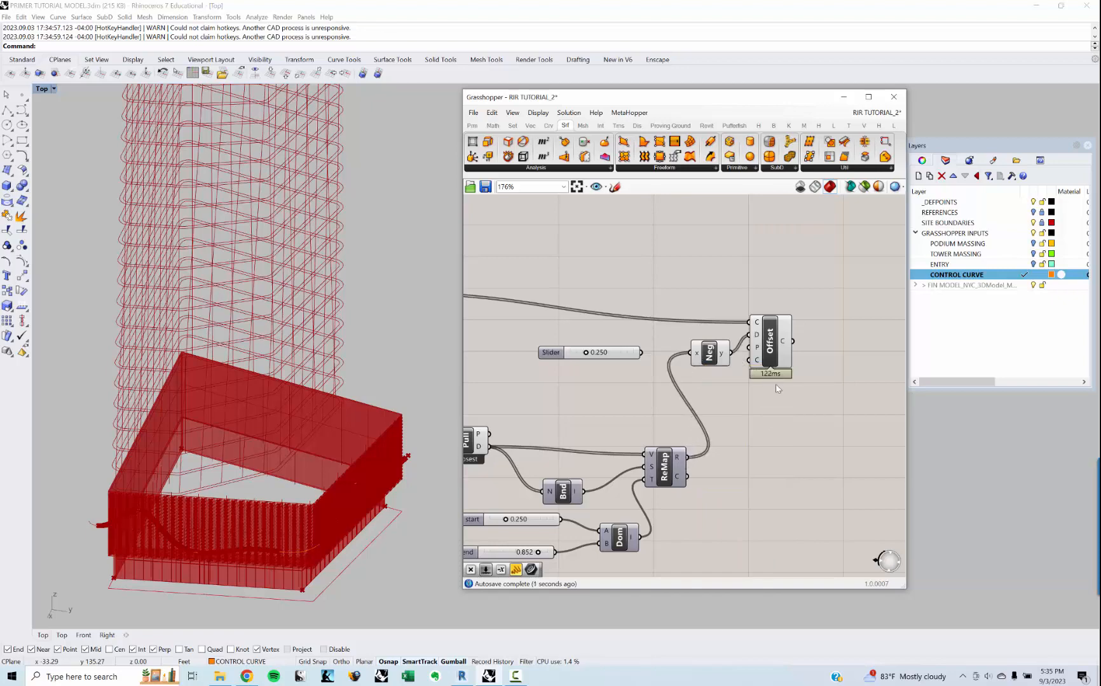
- Highlight the Offset result and examine how the panel openings vary around the control curve on the podium faces
left_click(771, 353)
mouse_move(283, 474)
right_mouse_down()
mouse_move(258, 471)
mouse_move(275, 555)
mouse_move(269, 486)
right_mouse_up()
scroll(269, 485, "up", 8)
scroll(270, 484, "down", 2)
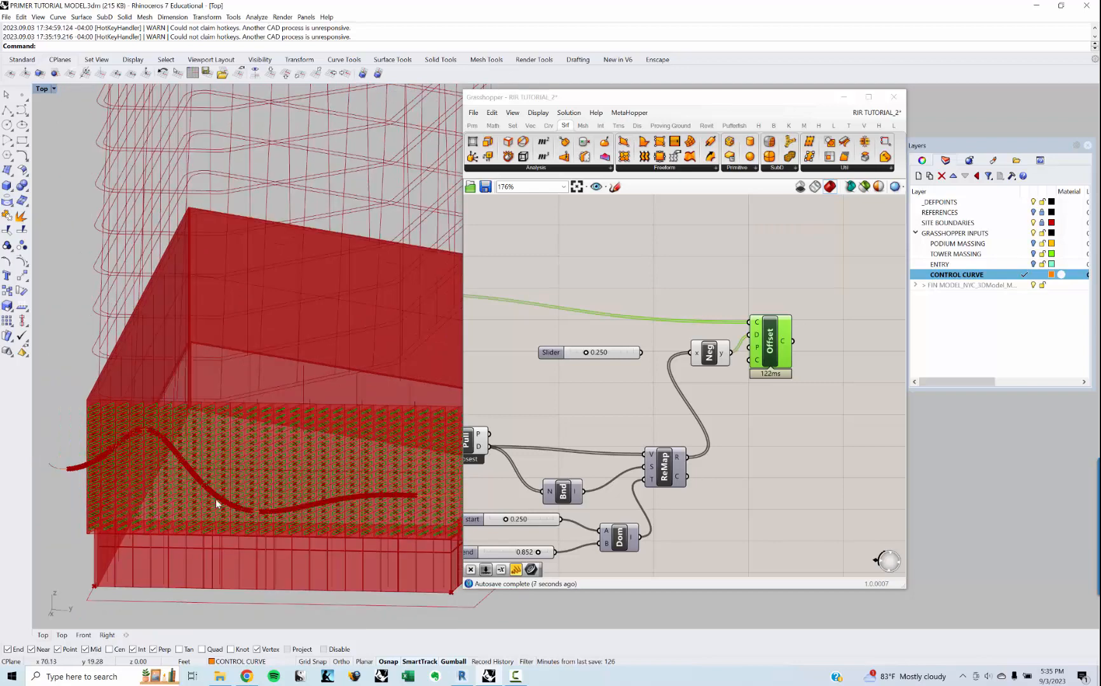
right_click_drag(306, 491, 334, 477)
scroll(192, 483, "down", 5)
right_click_drag(192, 483, 256, 481)
scroll(256, 482, "up", 9)
scroll(288, 487, "down", 8)
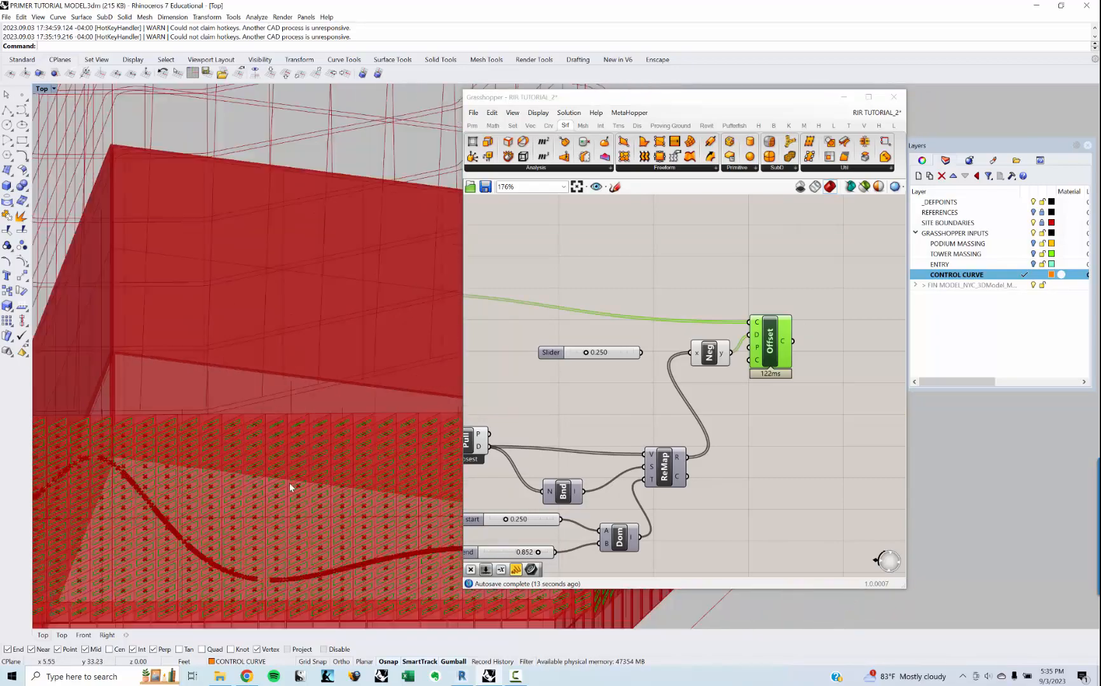
right_click_drag(296, 533, 291, 504, "shift")
scroll(291, 502, "up", 2)
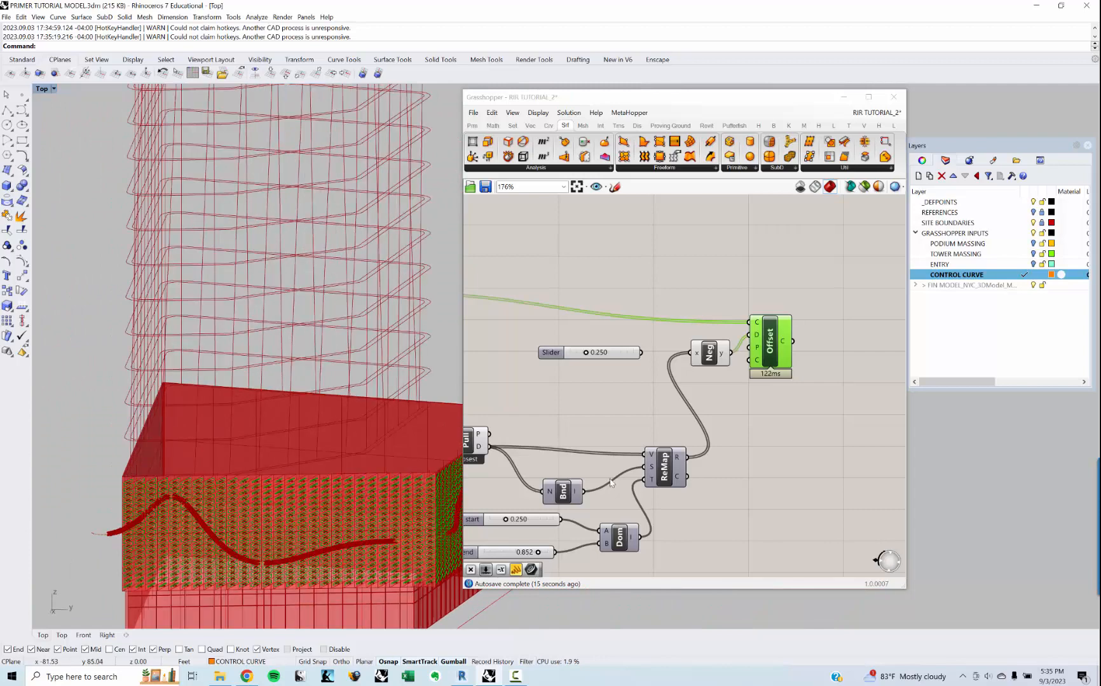
- Set the Domain start slider to 0.129 and the Domain end slider to 0.961, checking the offset panels
right_click_drag(504, 531, 656, 431)
scroll(656, 431, "up", 4)
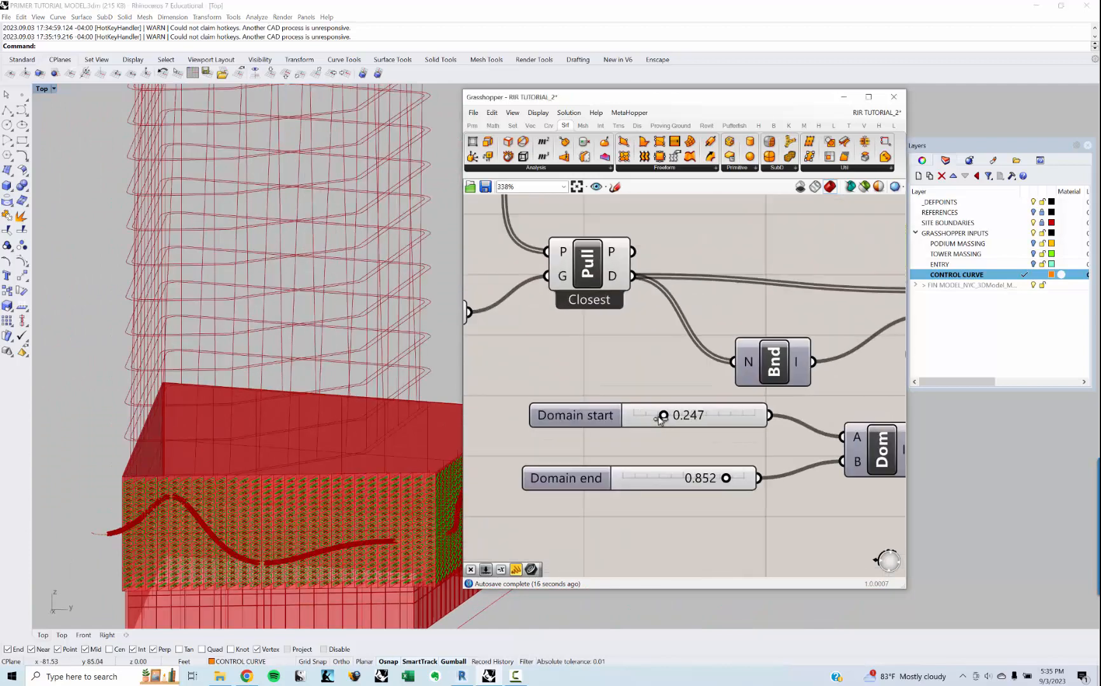
mouse_move(659, 419)
left_mouse_down()
mouse_move(638, 418)
mouse_move(648, 421)
left_mouse_up()
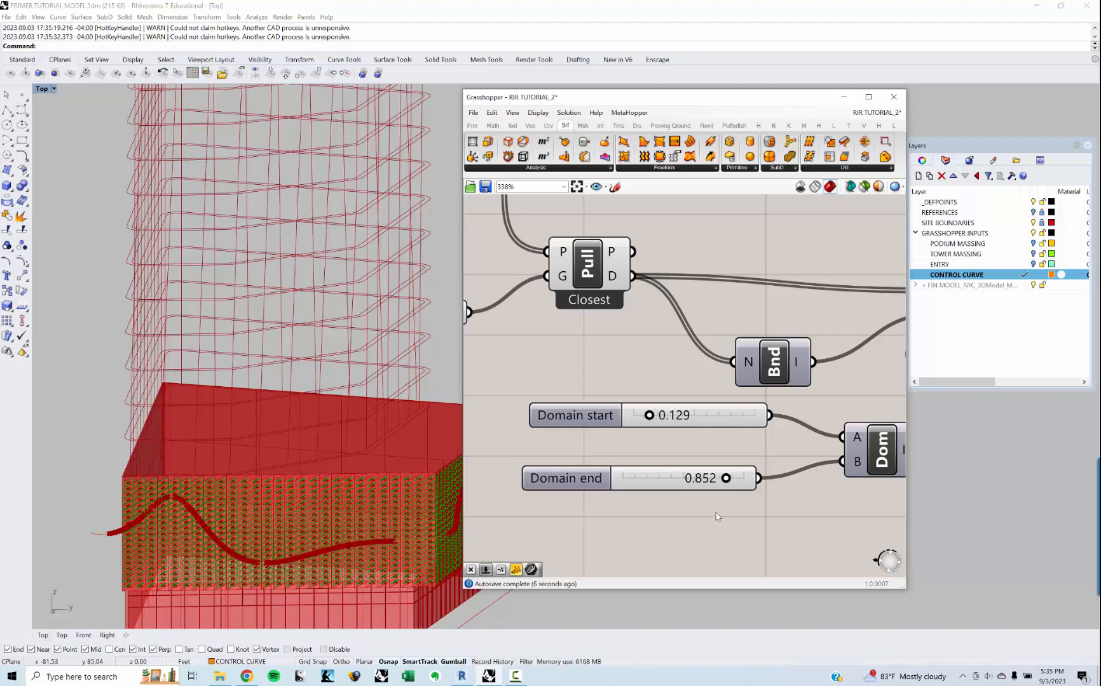
left_click_drag(727, 481, 738, 484)
scroll(272, 356, "up", 6)
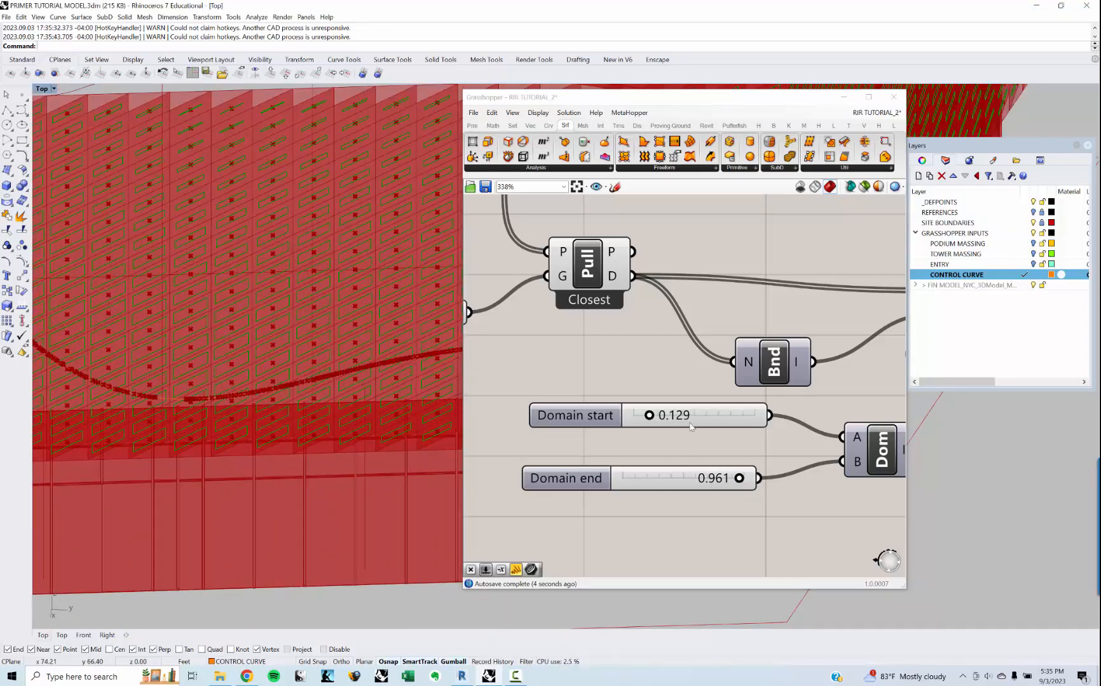
scroll(270, 307, "down", 2)
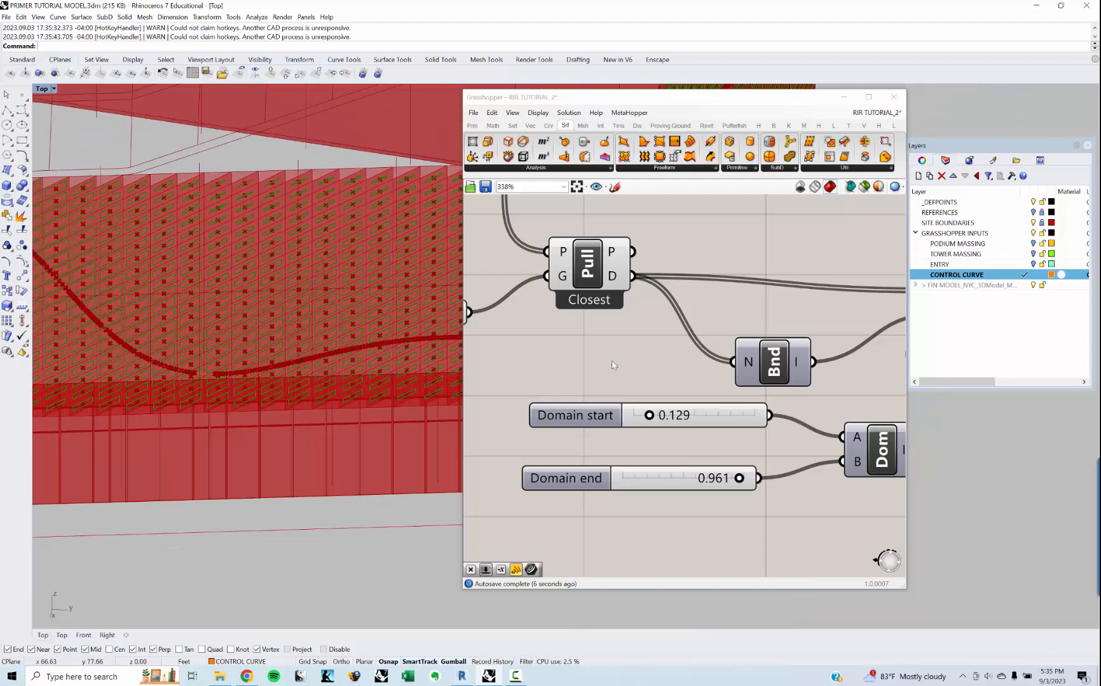
- Move the upper face's slider of value 4 farther away from its Division components
scroll(633, 346, "down", 6)
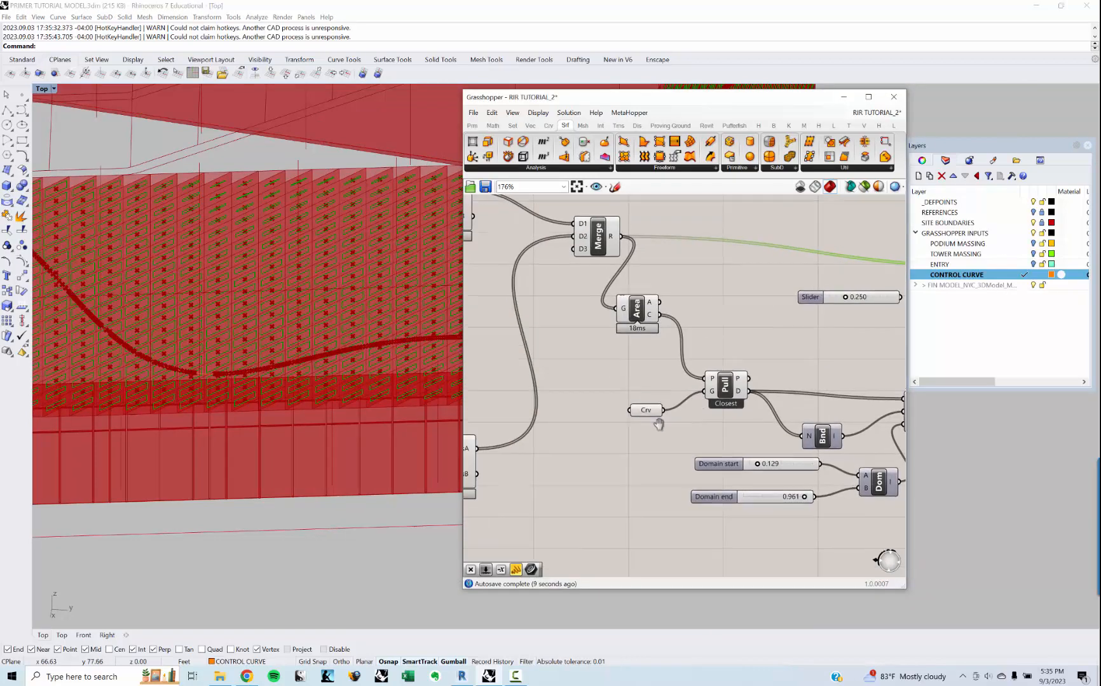
right_click_drag(596, 411, 703, 408)
scroll(702, 413, "up", 3)
scroll(669, 402, "up", 1)
right_click_drag(628, 375, 667, 407)
scroll(669, 397, "down", 2)
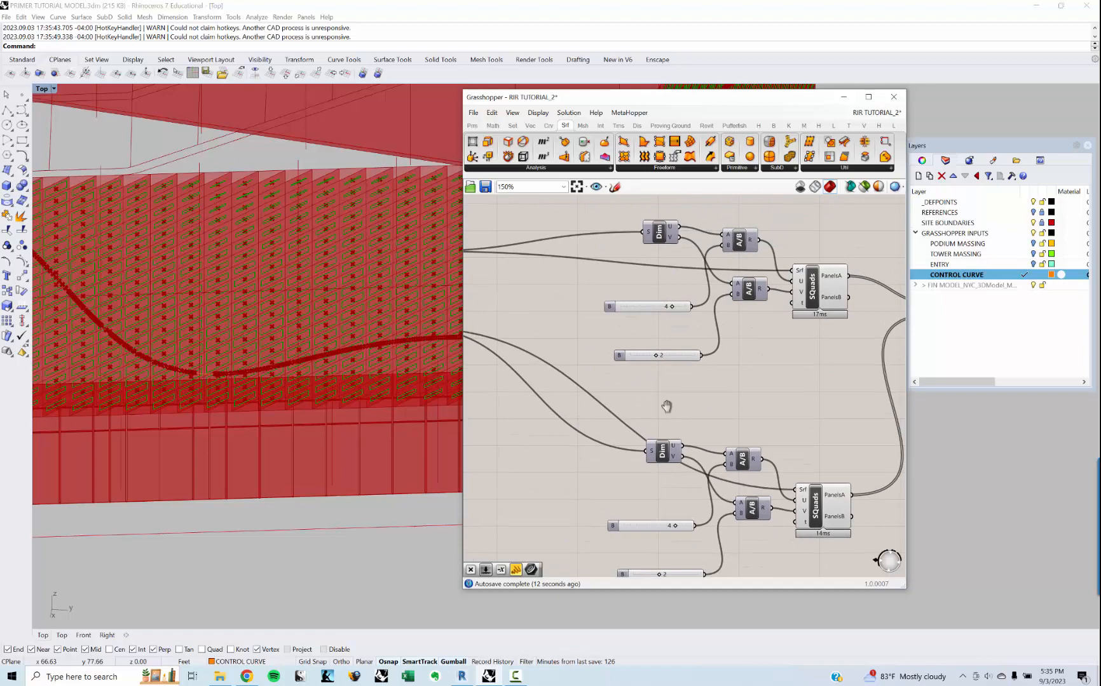
left_click(658, 312)
scroll(561, 383, "down", 2)
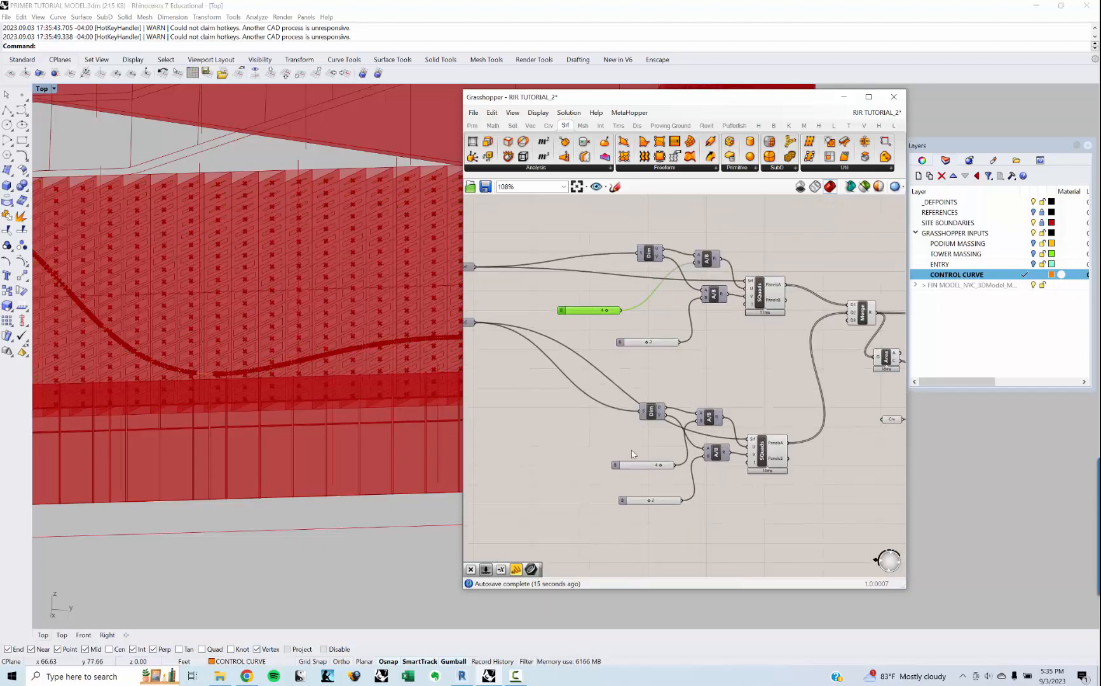
left_click_drag(620, 311, 700, 421)
right_click_drag(710, 385, 709, 382)
key("ctrl+z")
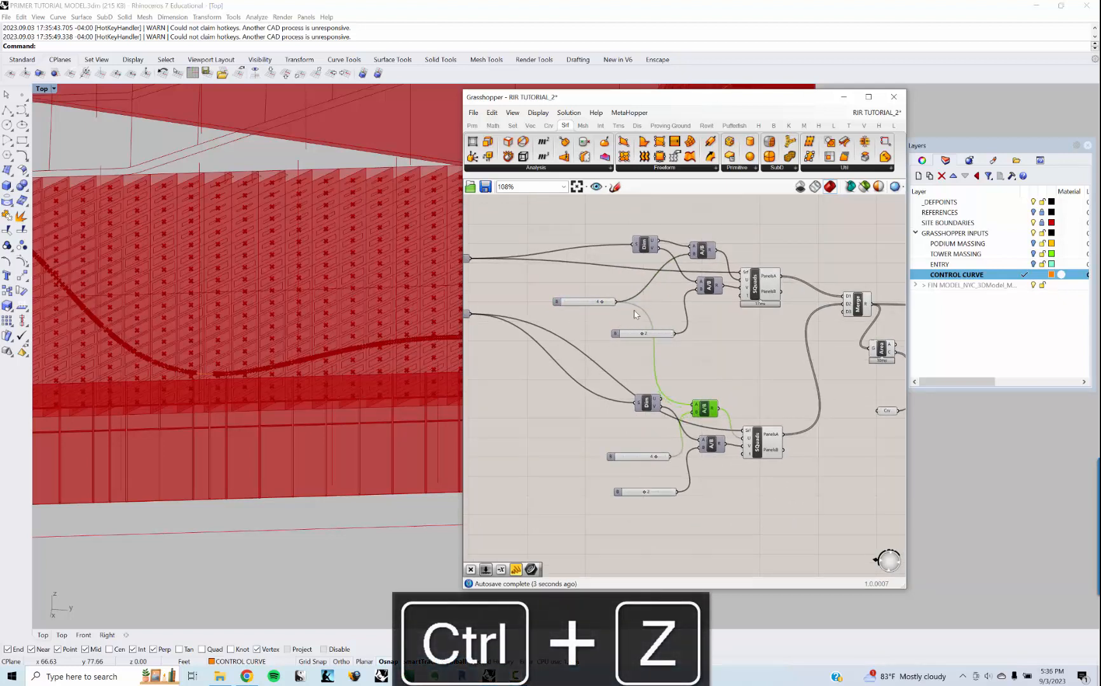
key("ctrl+z")
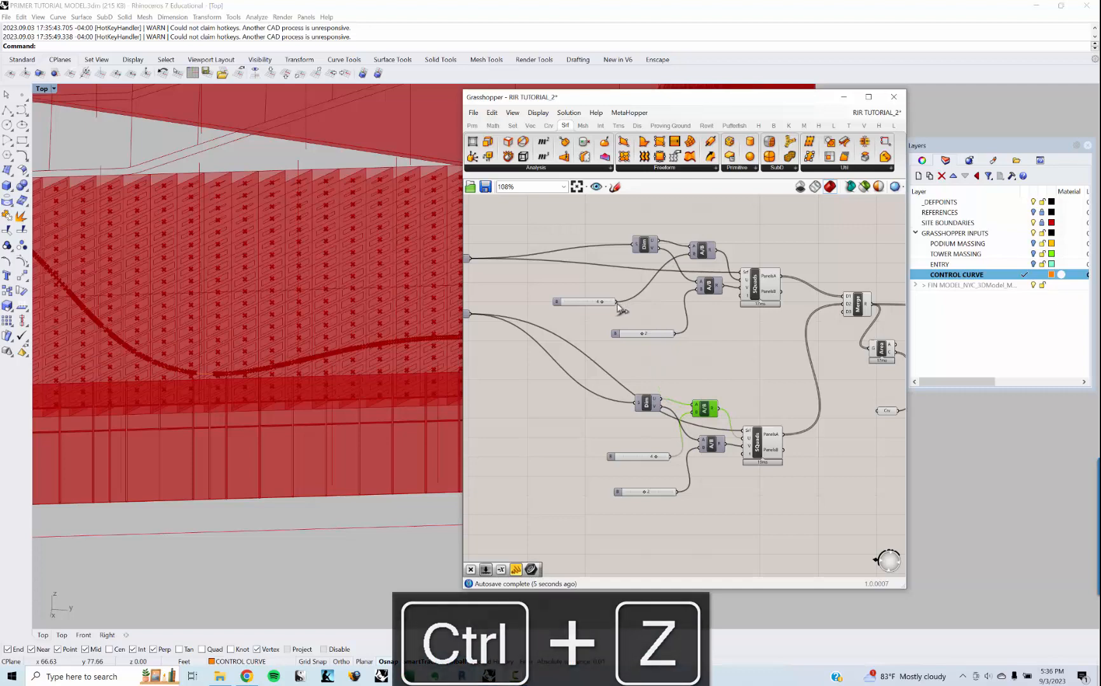
- Connect the upper sliders 4 and 2 to the B inputs of the lower face's two Divisions, and set the first slider to 3
left_click_drag(619, 301, 695, 416)
left_click_drag(616, 334, 701, 448)
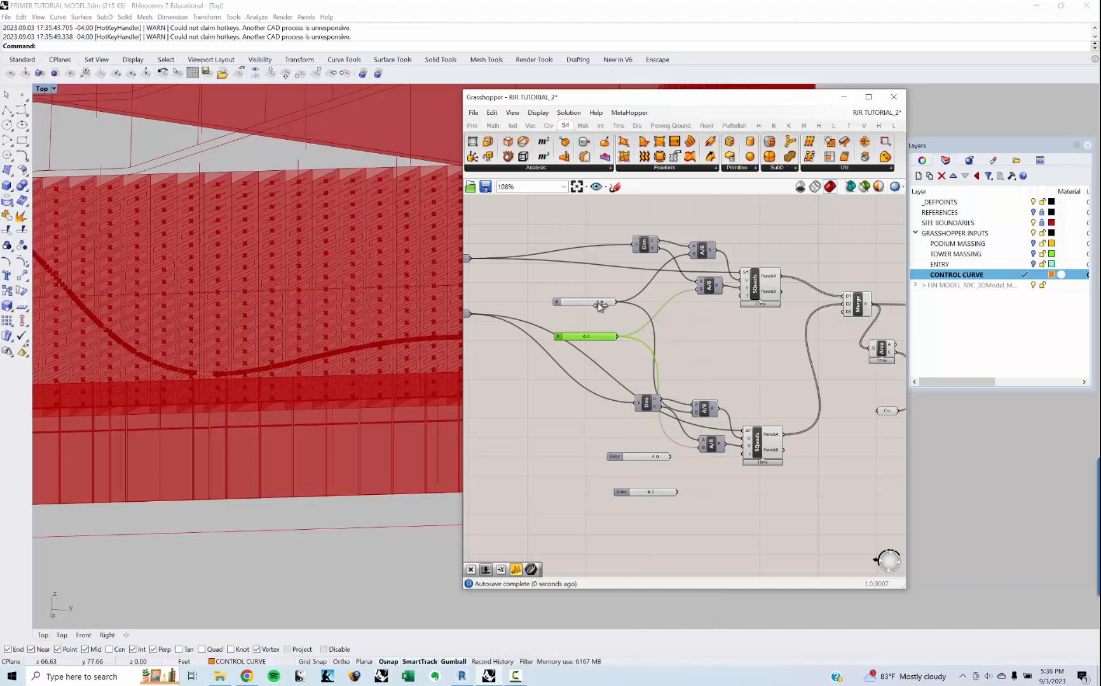
left_click_drag(600, 306, 596, 307)
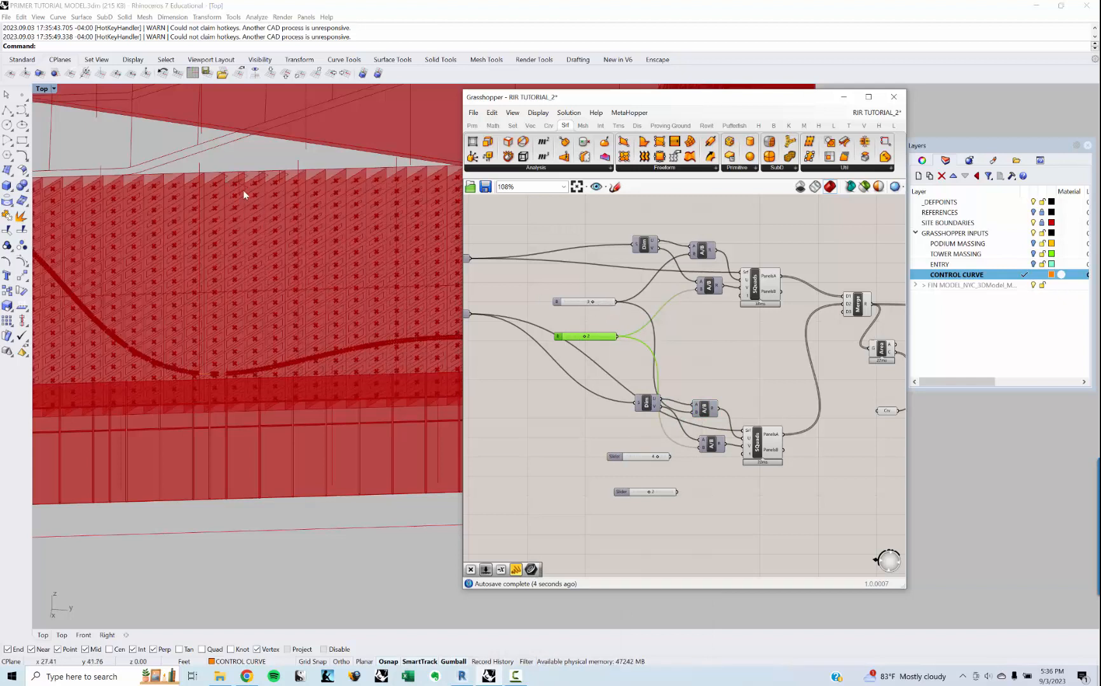
- Set the Domain start slider to 0.052 and the Domain end slider to 0.794, and check the panels on the podium
right_click_drag(700, 360, 643, 368)
scroll(643, 367, "down", 2)
right_click_drag(831, 425, 744, 407)
scroll(740, 407, "up", 5)
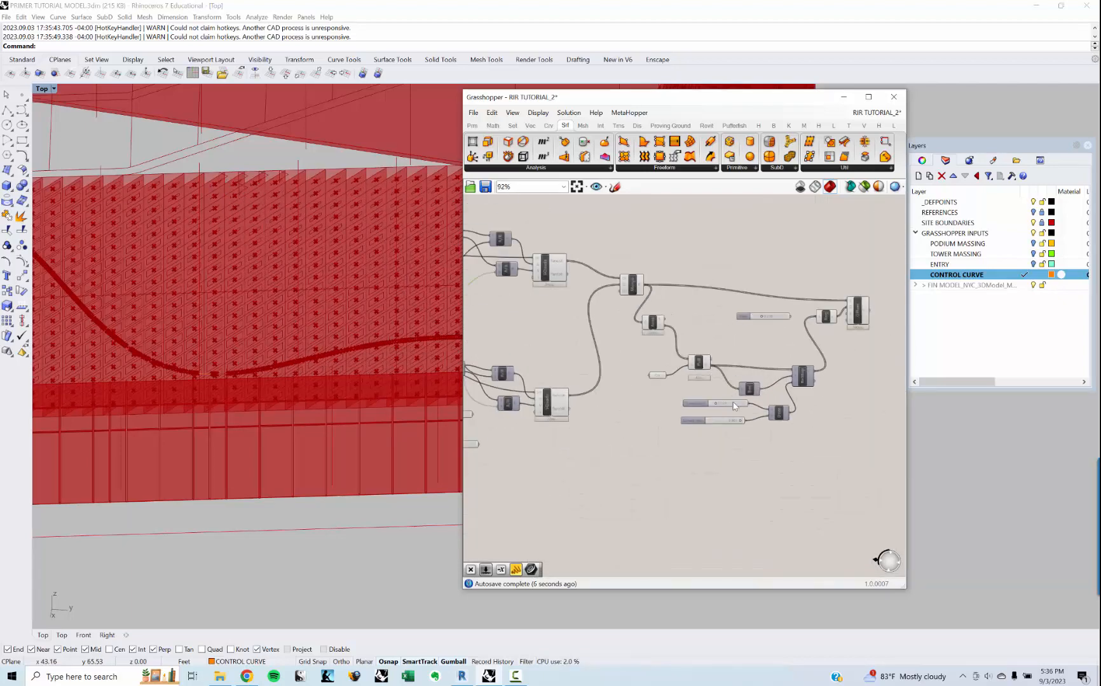
scroll(701, 410, "up", 2)
mouse_move(697, 406)
left_mouse_down()
mouse_move(733, 417)
mouse_move(689, 409)
left_mouse_up()
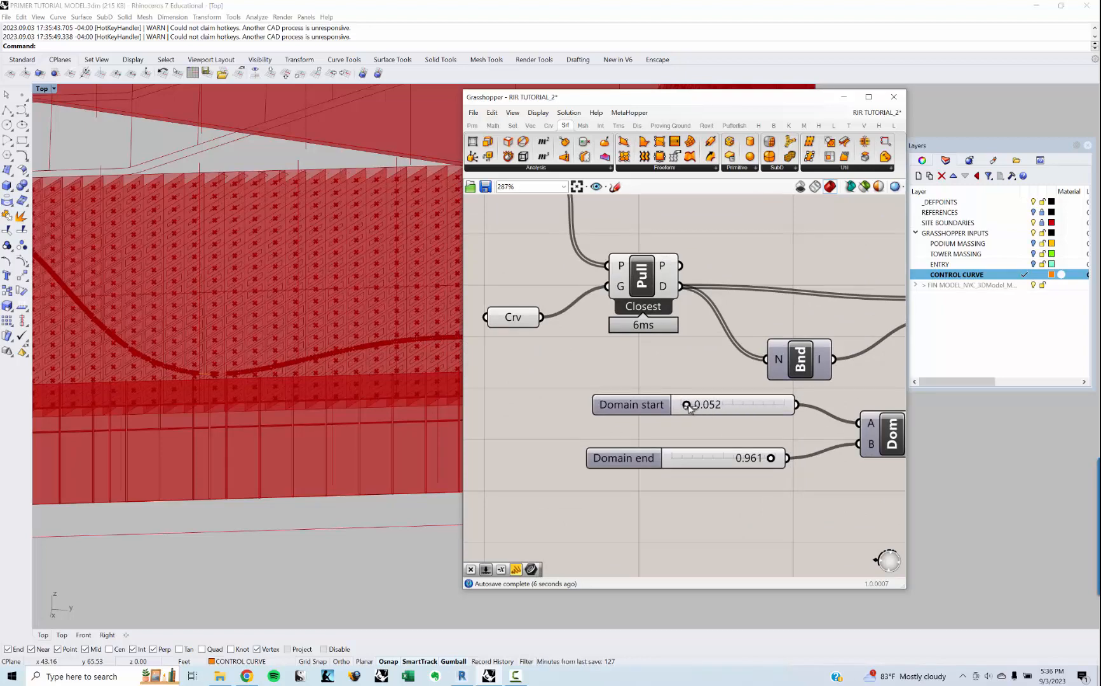
left_click_drag(770, 462, 752, 465)
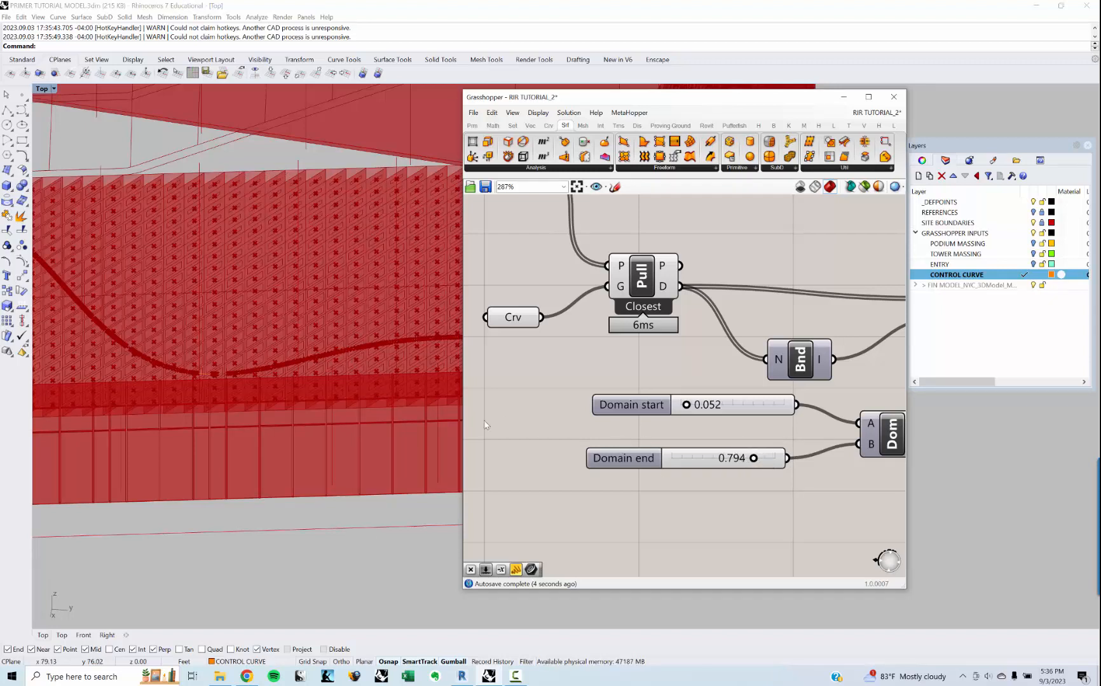
right_click_drag(363, 343, 377, 366)
scroll(358, 378, "down", 5)
right_click_drag(567, 396, 688, 390)
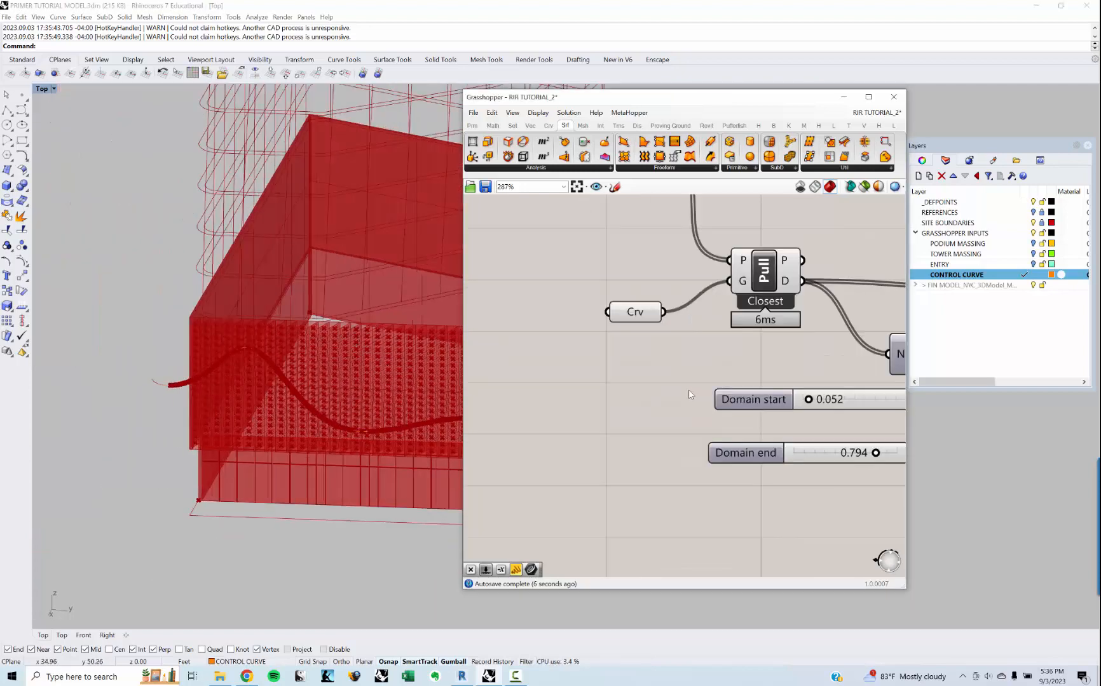
- Set the first division slider shared by both faces to 4
scroll(688, 390, "down", 5)
right_click_drag(521, 375, 787, 396)
right_click_drag(626, 393, 672, 424)
scroll(635, 305, "up", 5)
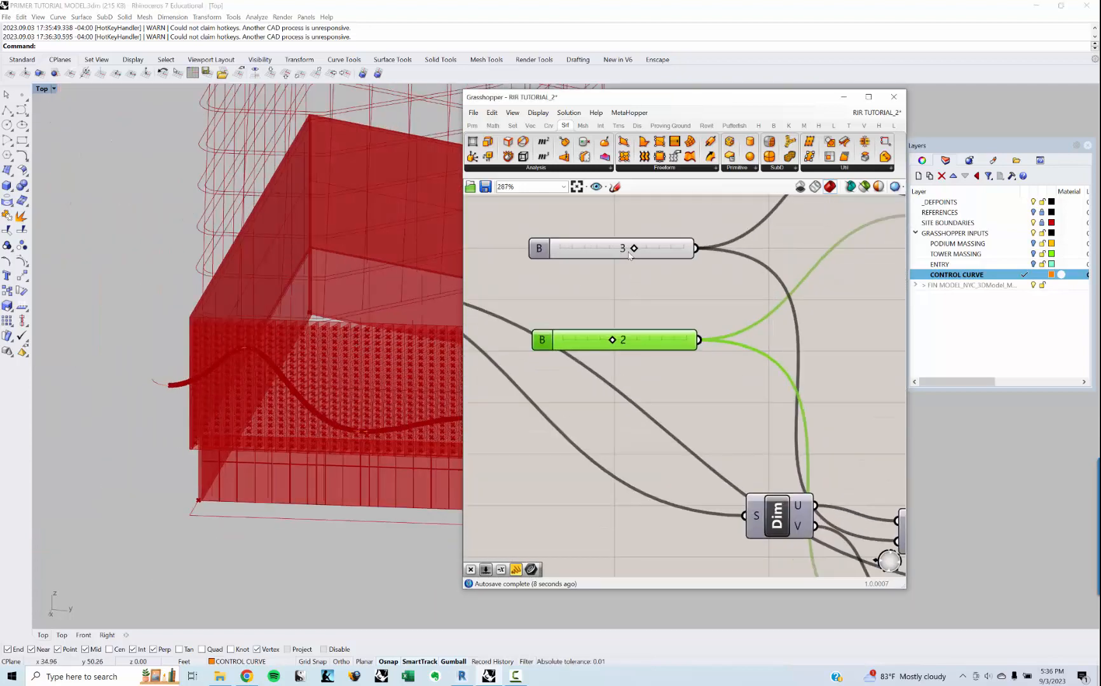
left_click_drag(640, 252, 645, 253)
scroll(716, 379, "down", 3)
right_click_drag(717, 379, 633, 361)
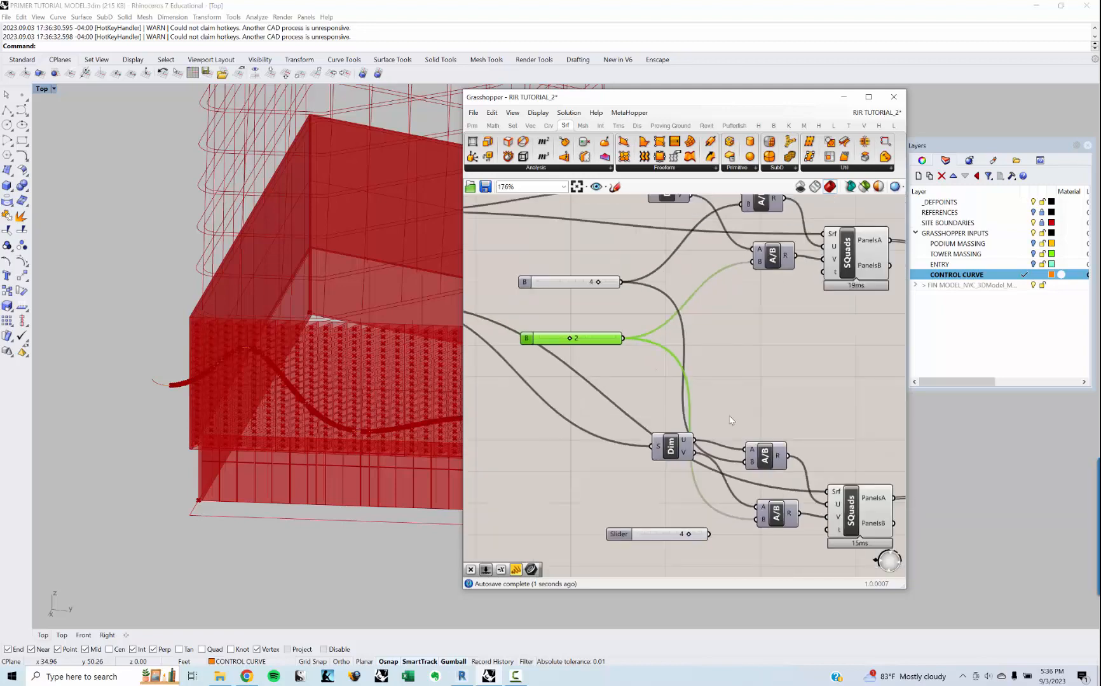
- Move the Offset component farther away from the Negative component to free up space on the canvas
right_click_drag(855, 437, 622, 373)
scroll(621, 374, "up", 3)
right_click_drag(851, 416, 449, 344)
right_click_drag(305, 366, 327, 385)
scroll(386, 420, "up", 5)
right_click_drag(851, 374, 502, 412)
scroll(502, 412, "down", 3)
left_click_drag(644, 280, 768, 302)
scroll(756, 305, "down", 3)
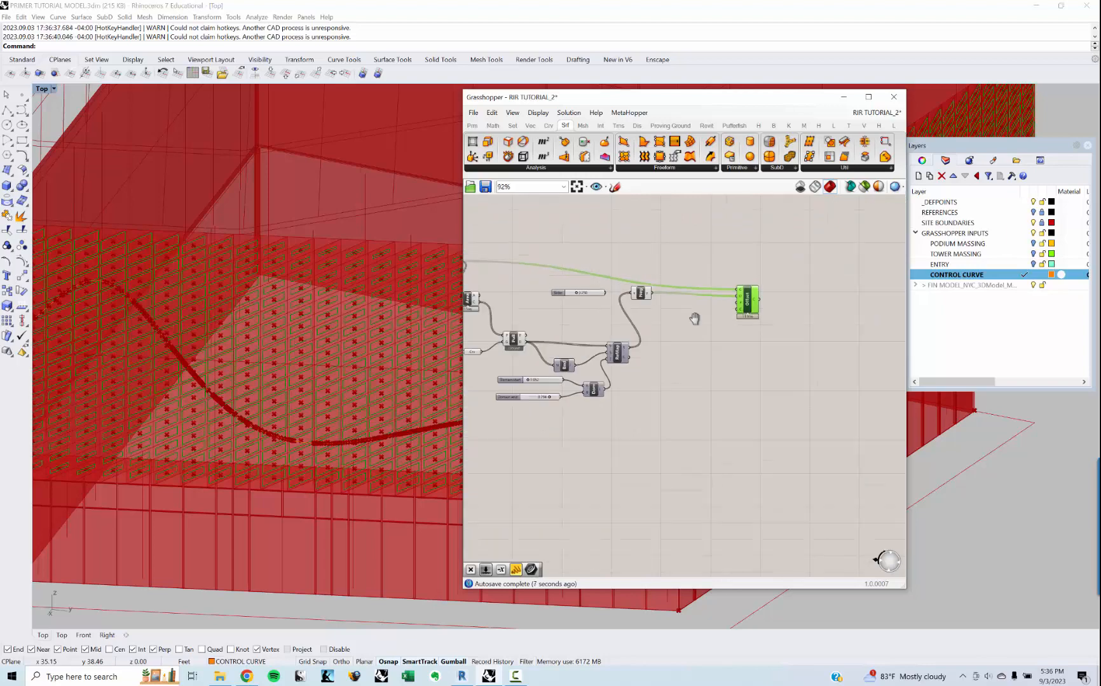
left_click(604, 317)
- Add a Loft component beyond the Offset component
right_click_drag(543, 308, 586, 318)
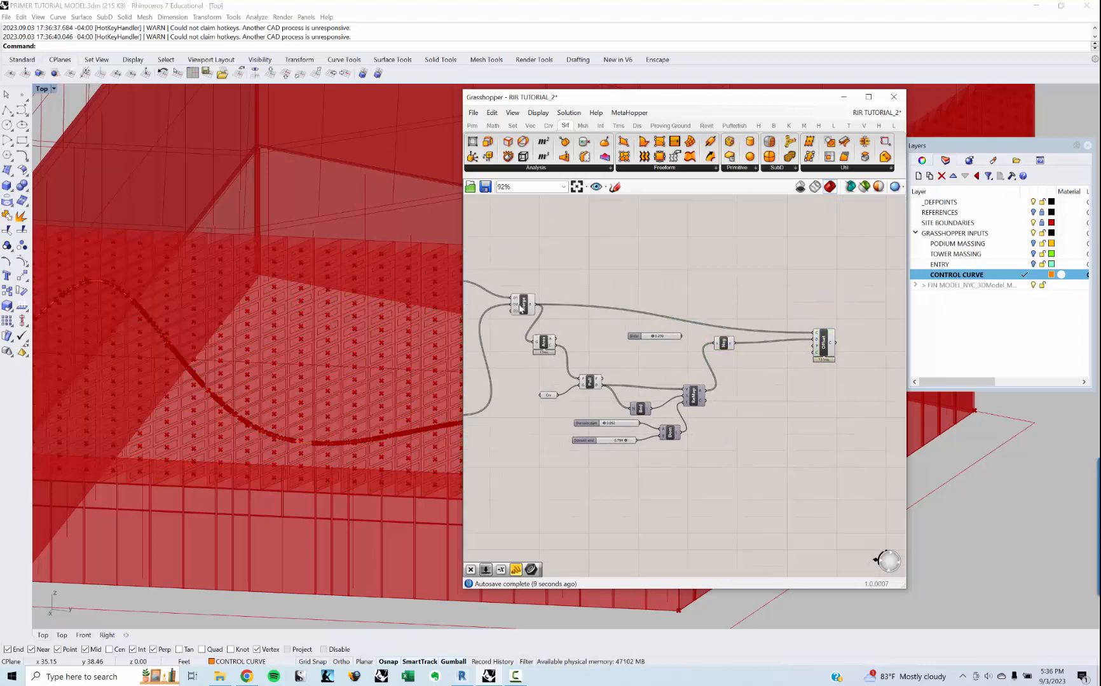
left_click(521, 305)
right_click_drag(780, 290, 668, 285)
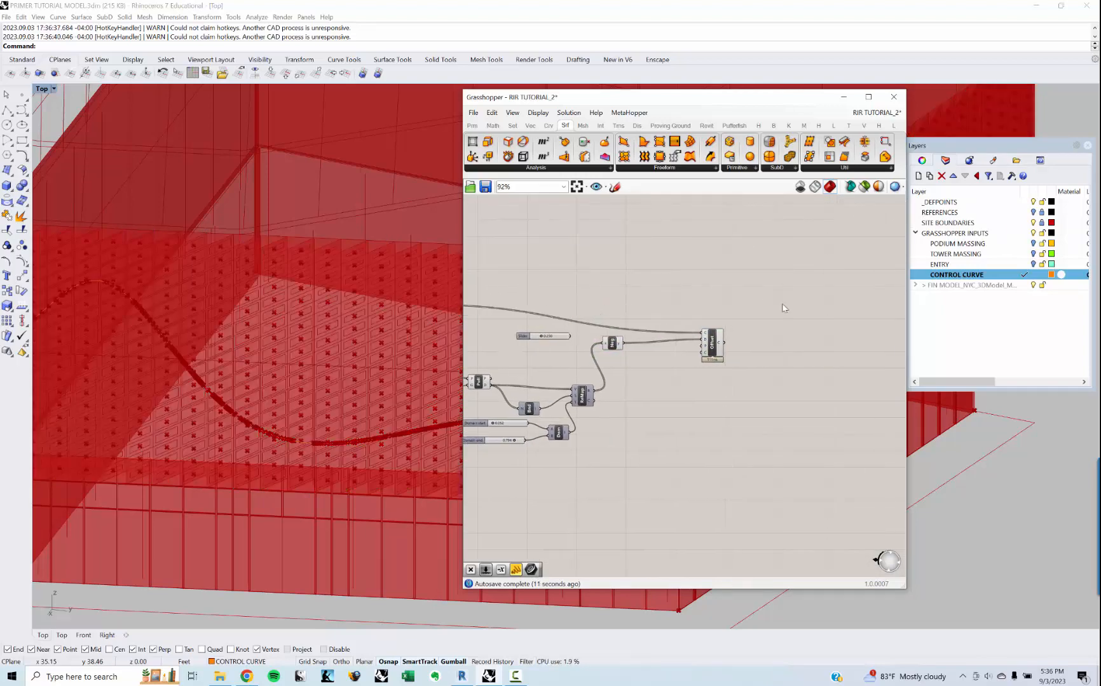
double_click(780, 297)
type("loft")
key("Return")
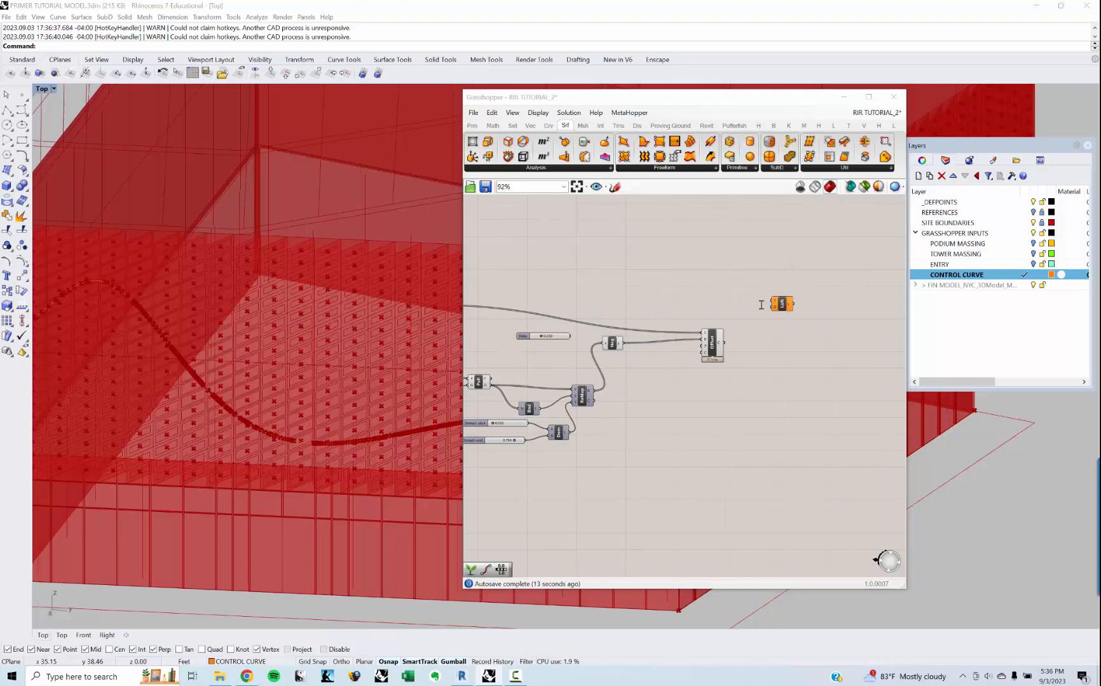
scroll(674, 298, "up", 2)
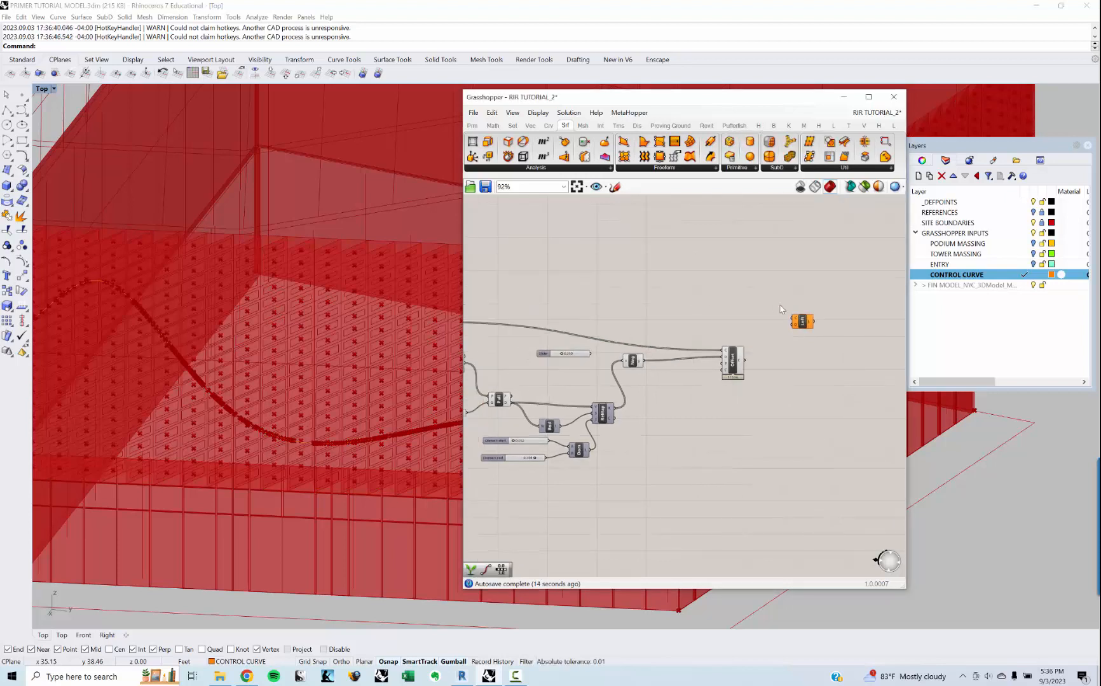
- Add a Graft Tree component above the Offset component and feed it the merged panels
double_click(710, 310)
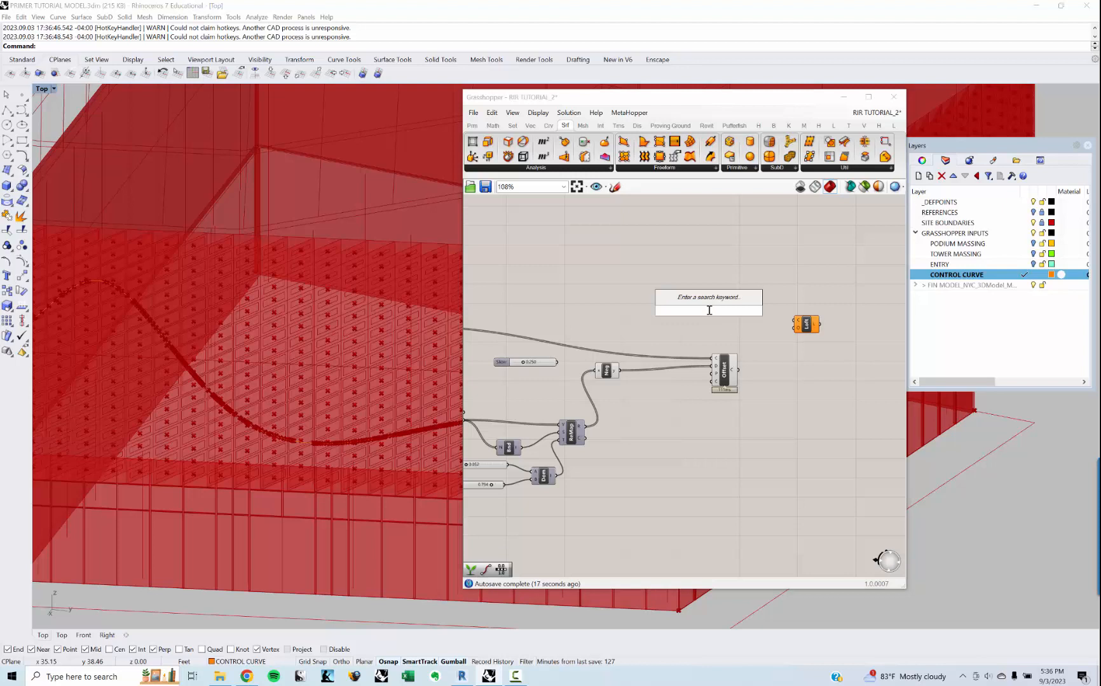
type("graft")
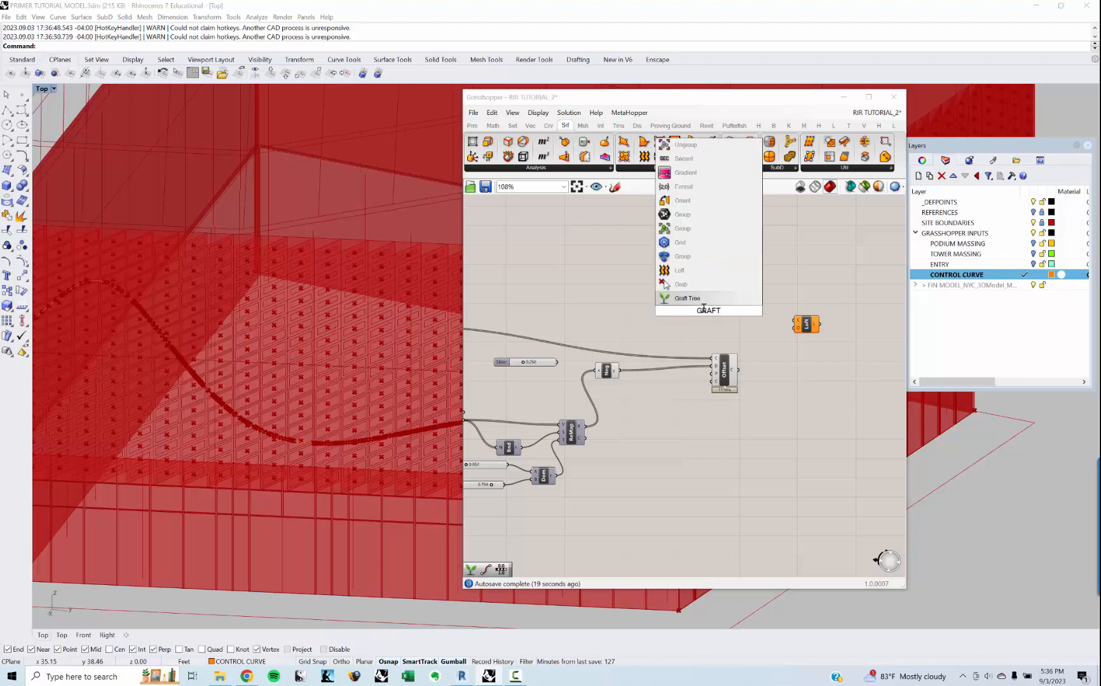
key("Return")
right_click_drag(610, 308, 739, 295)
left_click_drag(516, 314, 826, 298)
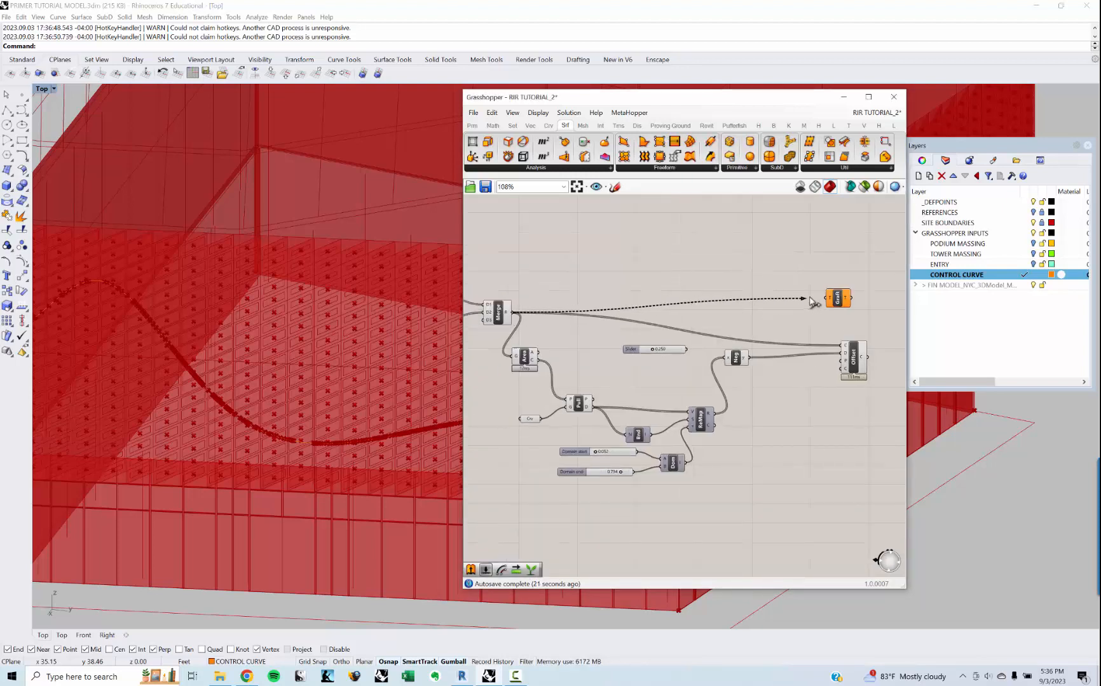
right_click_drag(826, 299, 660, 317)
- Duplicate the Graft component and connect the Offset component's output curves to the copy
left_click(676, 321)
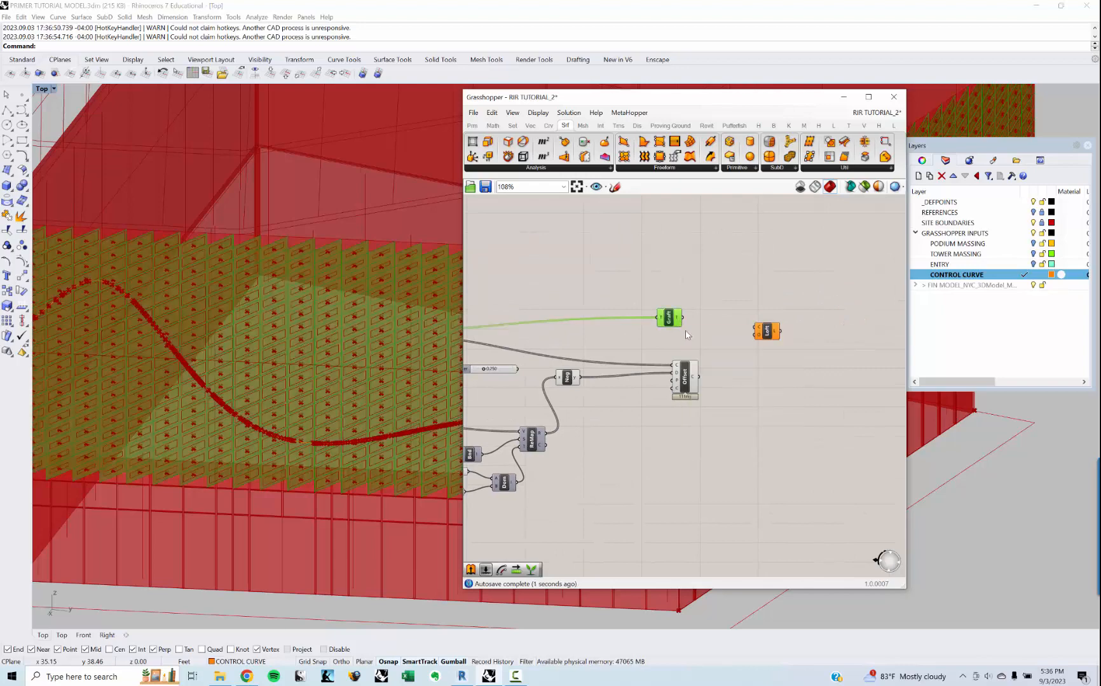
key("ctrl+v")
left_click_drag(697, 378, 761, 430)
right_click_drag(776, 349, 749, 346)
left_click(749, 346)
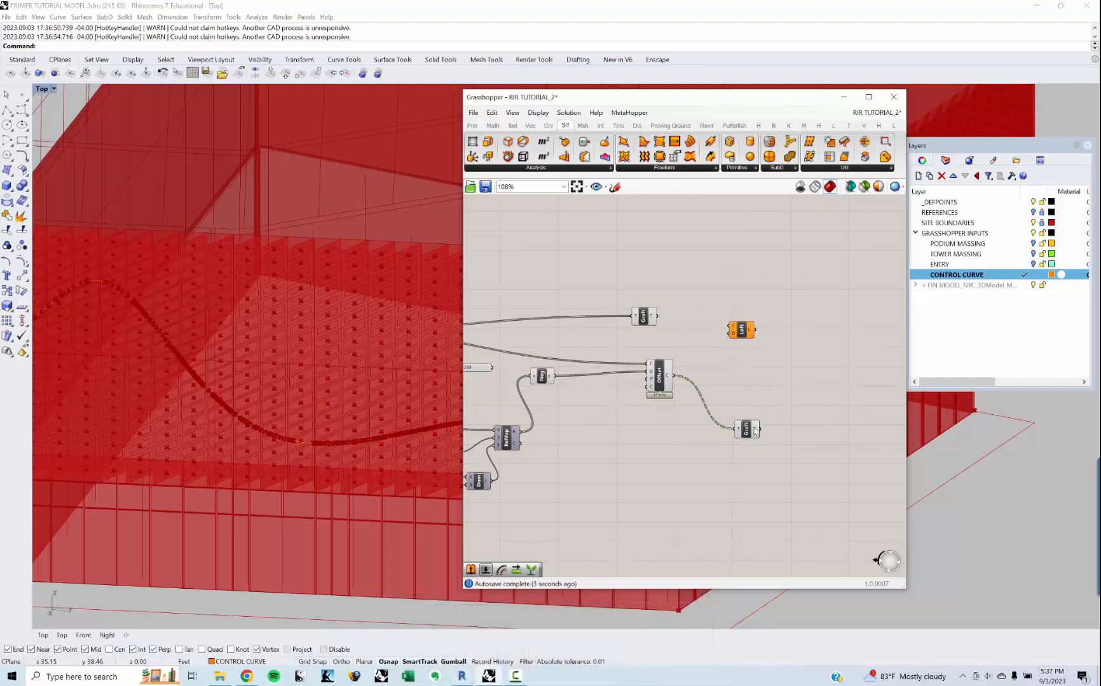
- Simplify the output of the Graft that receives the offset curves
mouse_move(755, 431)
right_click(755, 432)
left_click(790, 496)
- Try simplifying the merged panels' Graft output, undo it and examine the branch paths of its data tree
right_click(651, 319)
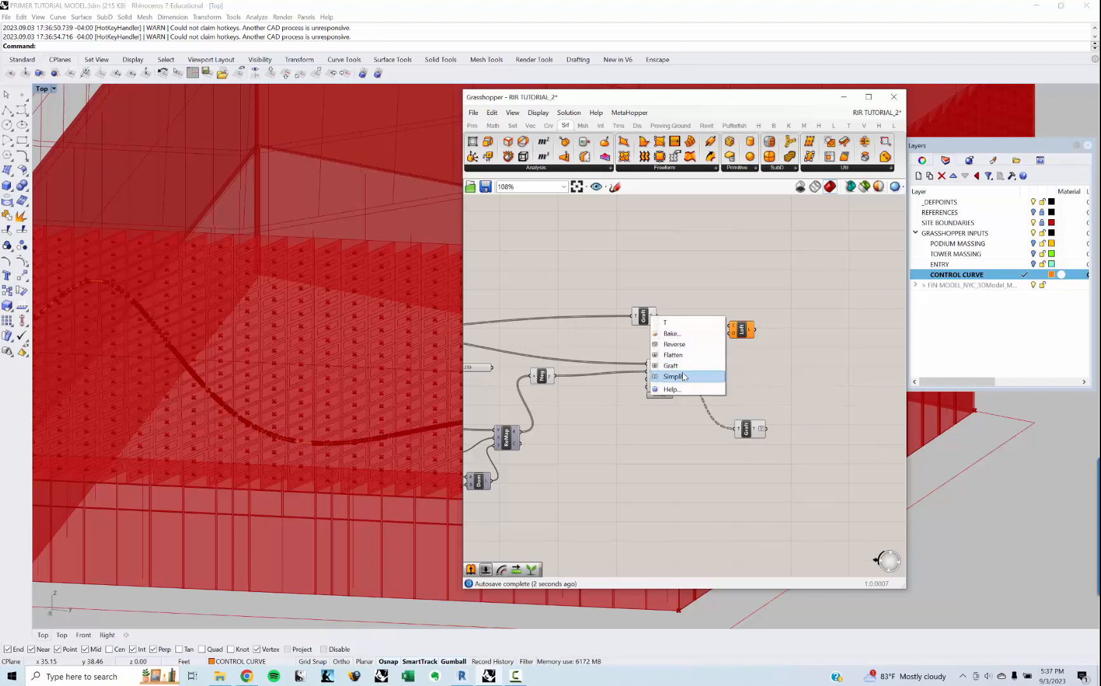
left_click(683, 375)
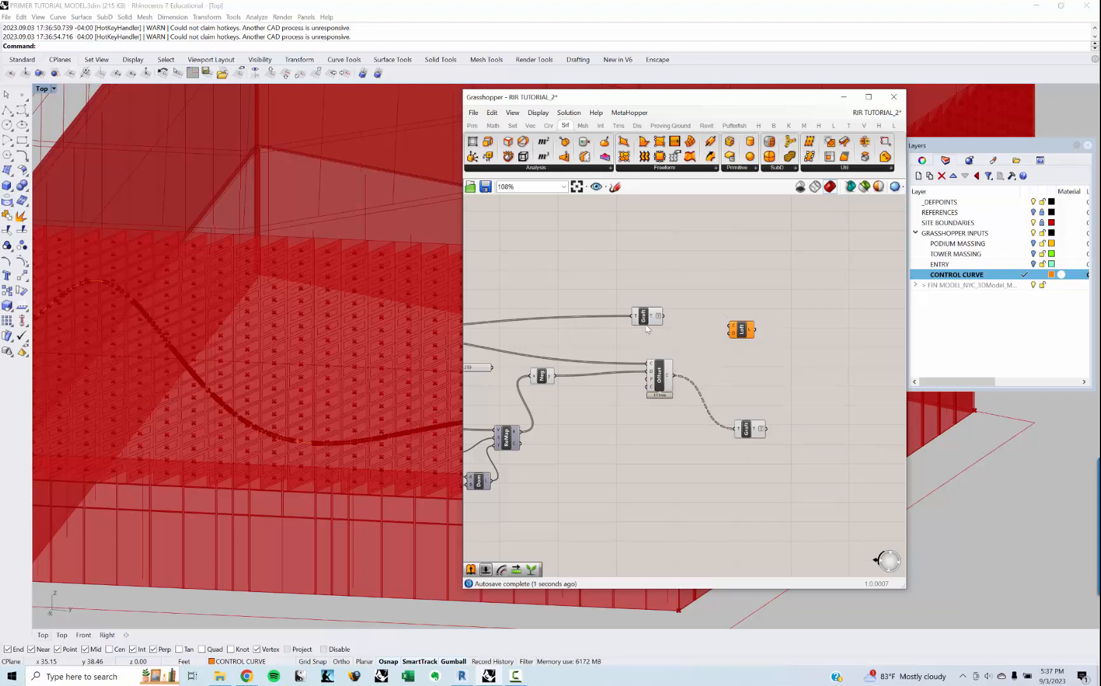
key("ctrl+z")
scroll(649, 313, "up", 3)
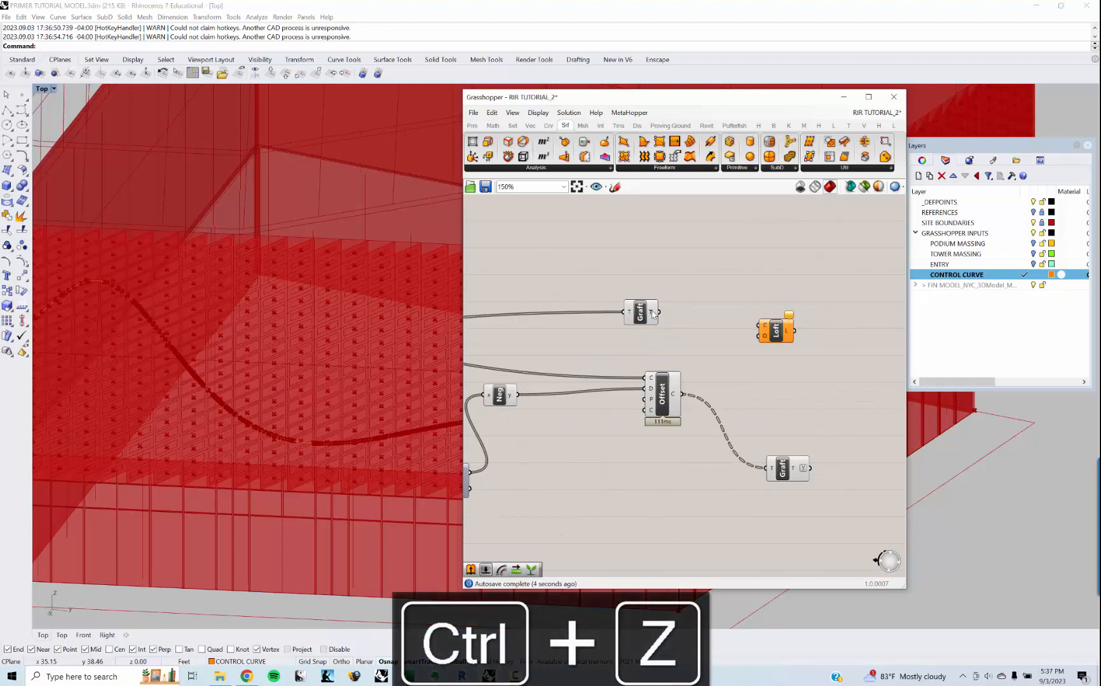
mouse_move(652, 313)
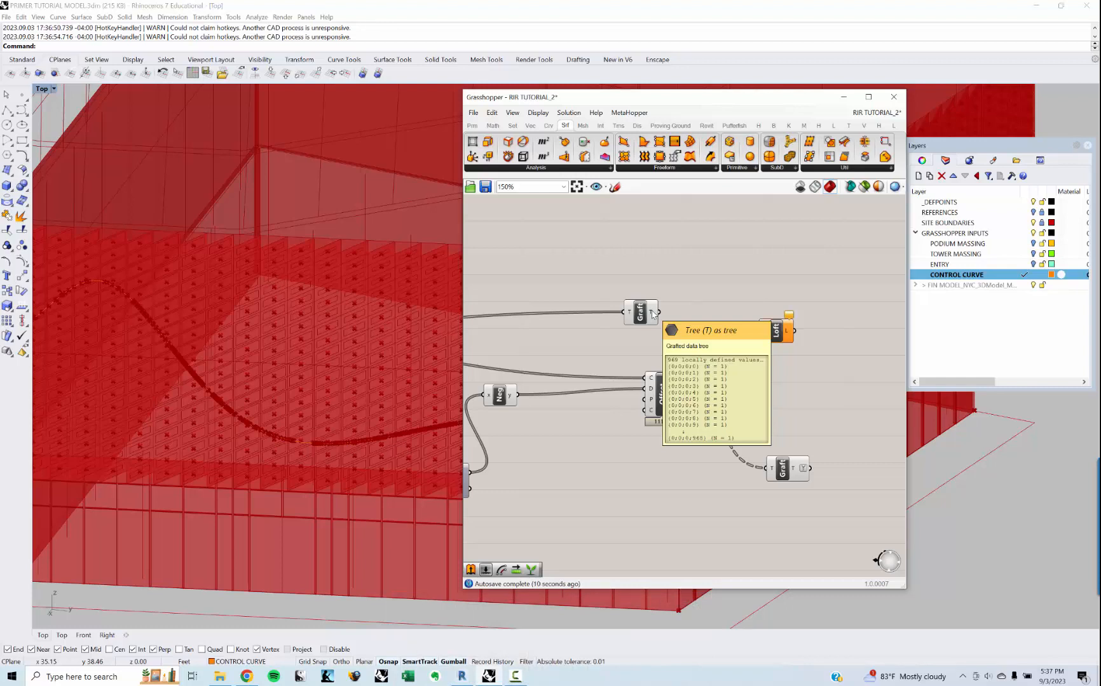
- Simplify the output of the merged panels' Graft and compare its tree paths with the other Graft's
right_click(653, 313)
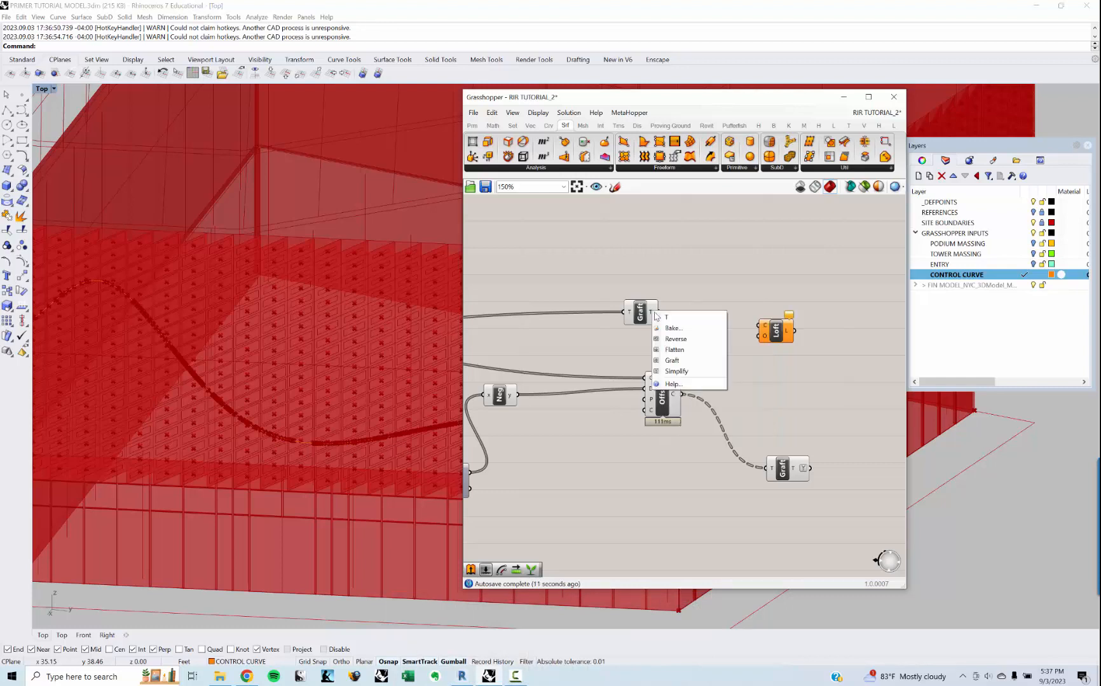
left_click(690, 372)
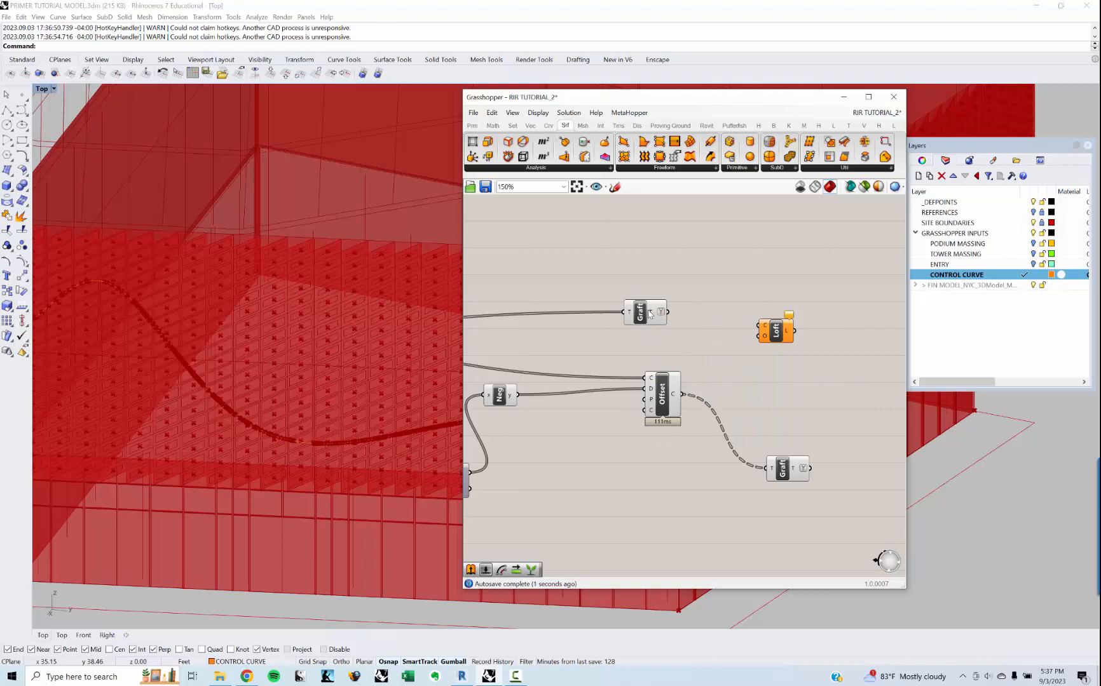
mouse_move(649, 314)
mouse_move(795, 468)
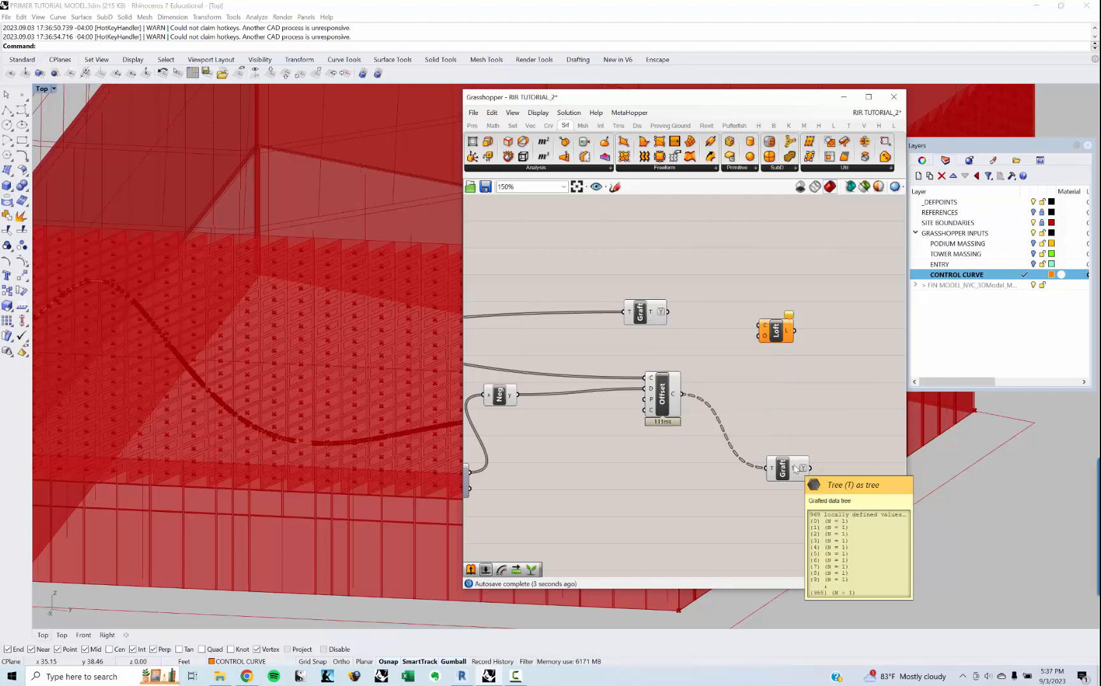
- Rearrange the Loft and Graft components, spacing the Loft farther from the merged panels' Graft and roughly aligning them
right_click_drag(791, 464, 600, 478)
left_click_drag(600, 478, 588, 467)
right_click_drag(580, 452, 629, 470)
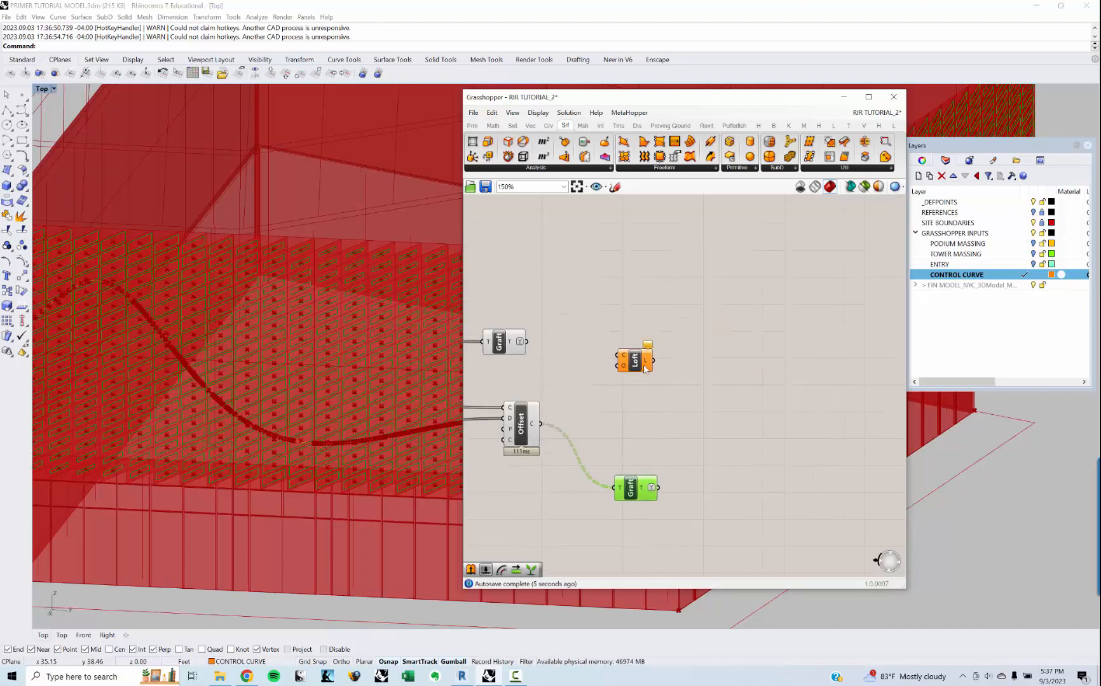
left_click_drag(634, 360, 696, 366)
left_click(555, 349)
left_click_drag(497, 345, 569, 355)
left_click(570, 377)
right_click_drag(595, 405, 625, 409)
left_click_drag(733, 372, 731, 360)
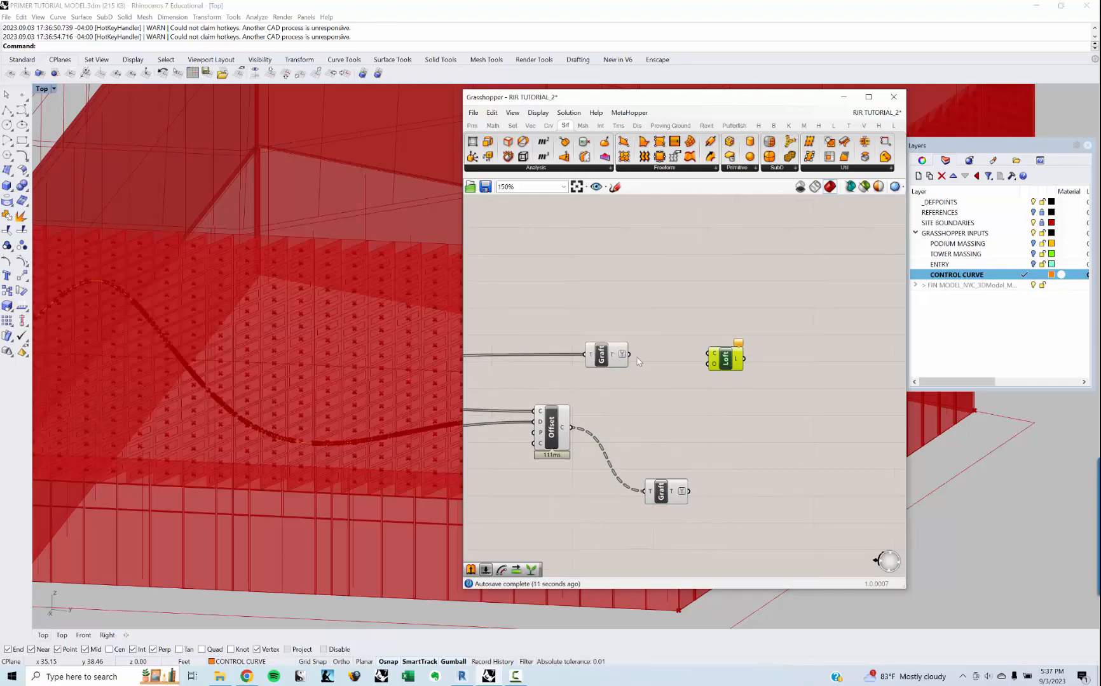
- Connect both Graft outputs to the Loft's C input and check the lofted panels in the viewport
left_click_drag(631, 360, 707, 354)
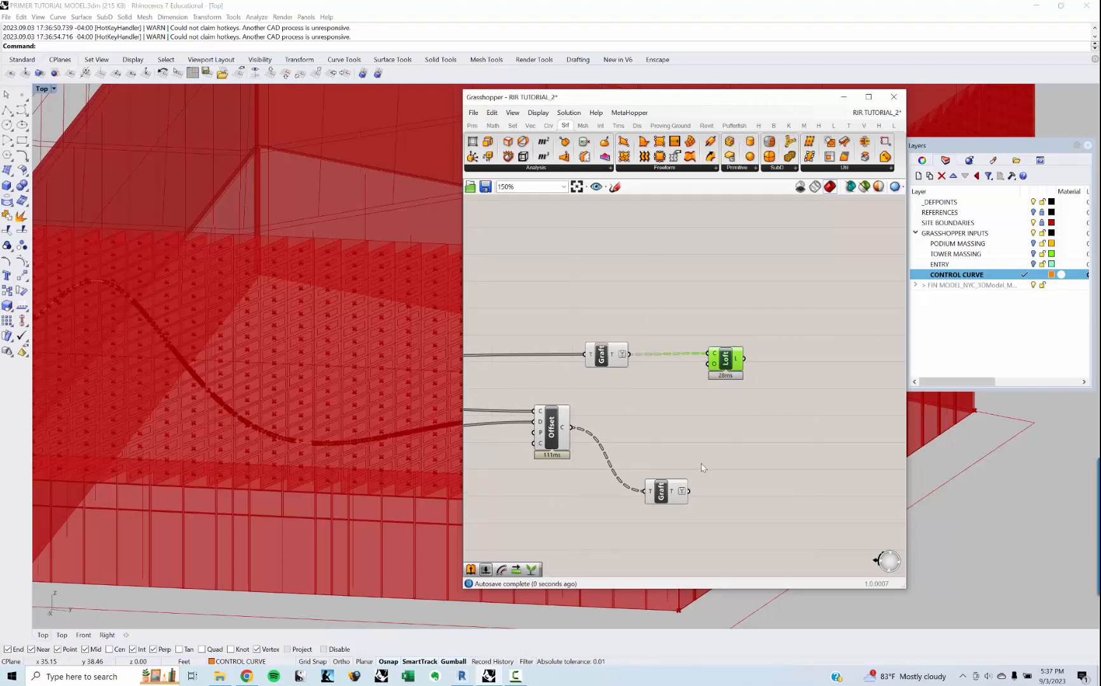
left_click_drag(691, 492, 728, 363)
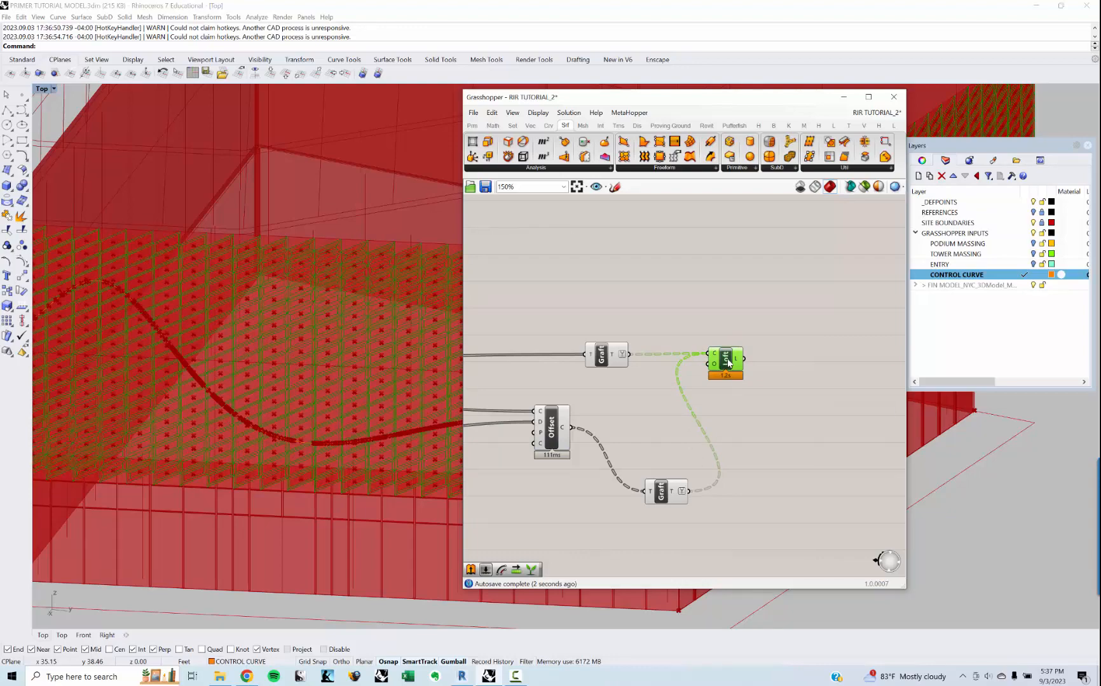
scroll(383, 334, "up", 6)
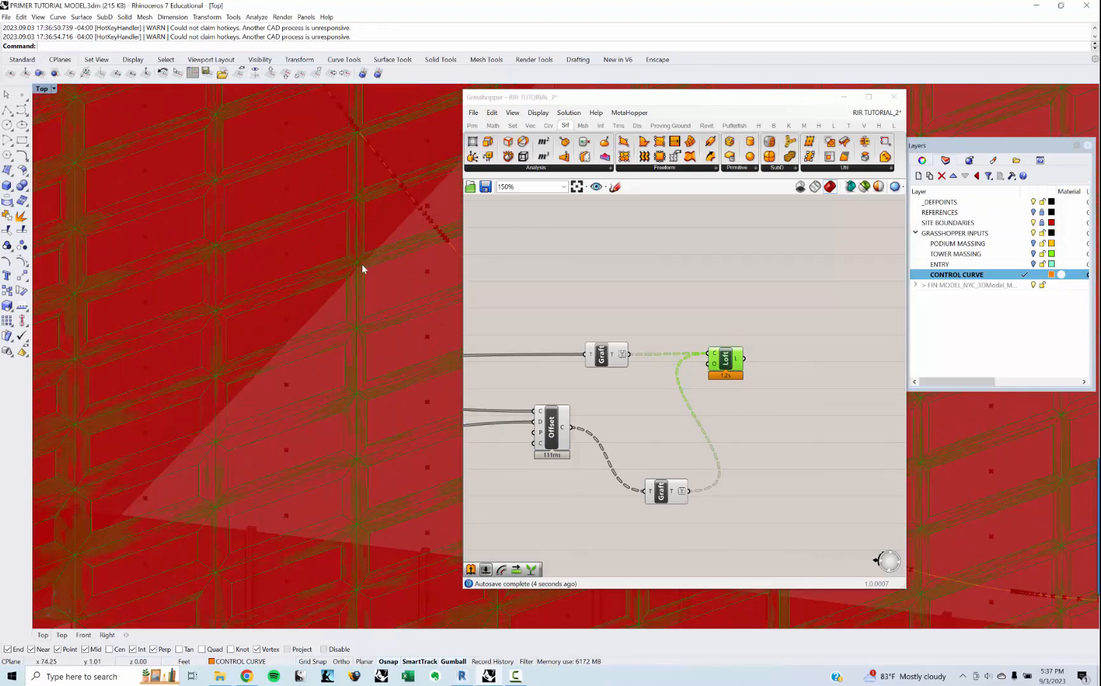
scroll(306, 346, "down", 8)
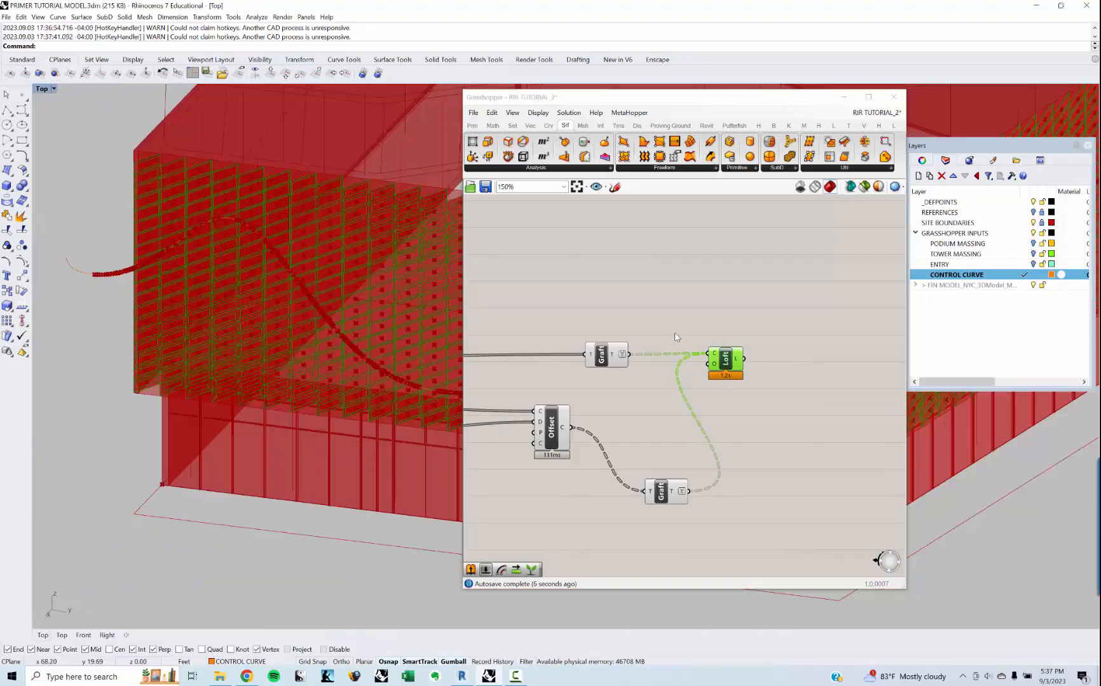
- Turn off the preview of every component feeding the Loft, from the podium face surfaces through both Grafts
scroll(696, 504, "down", 3)
left_click_drag(706, 489, 486, 311)
right_click(514, 300)
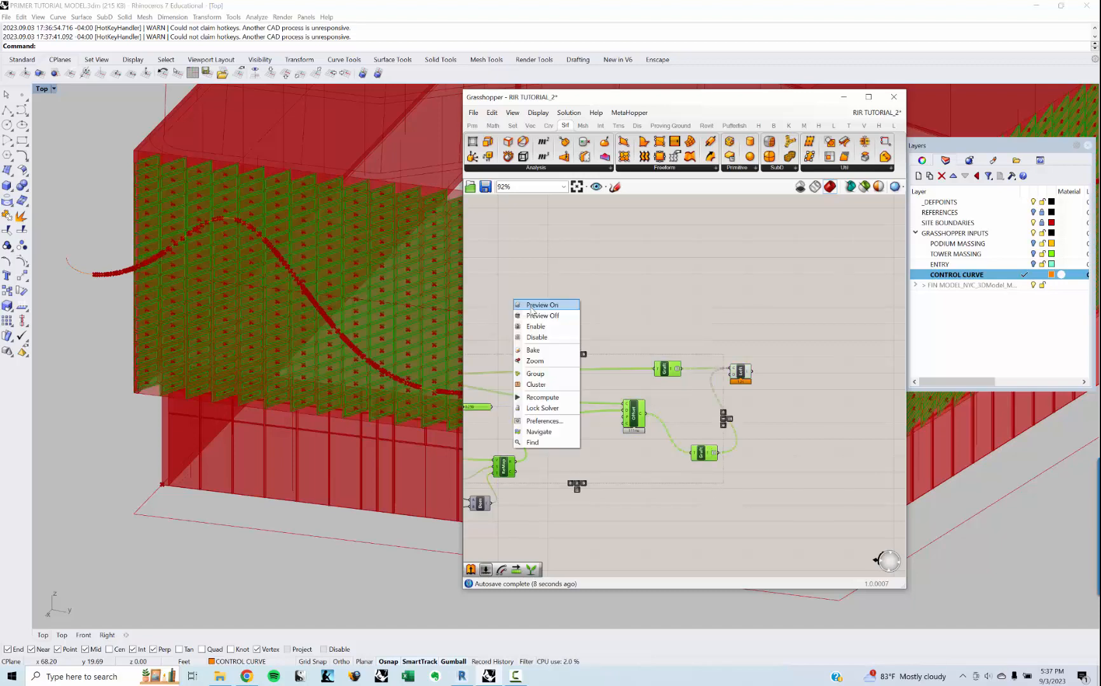
left_click(542, 316)
scroll(688, 333, "down", 3)
left_click_drag(707, 476, 510, 296)
right_click(509, 293)
left_click(533, 308)
right_click_drag(548, 319, 686, 336)
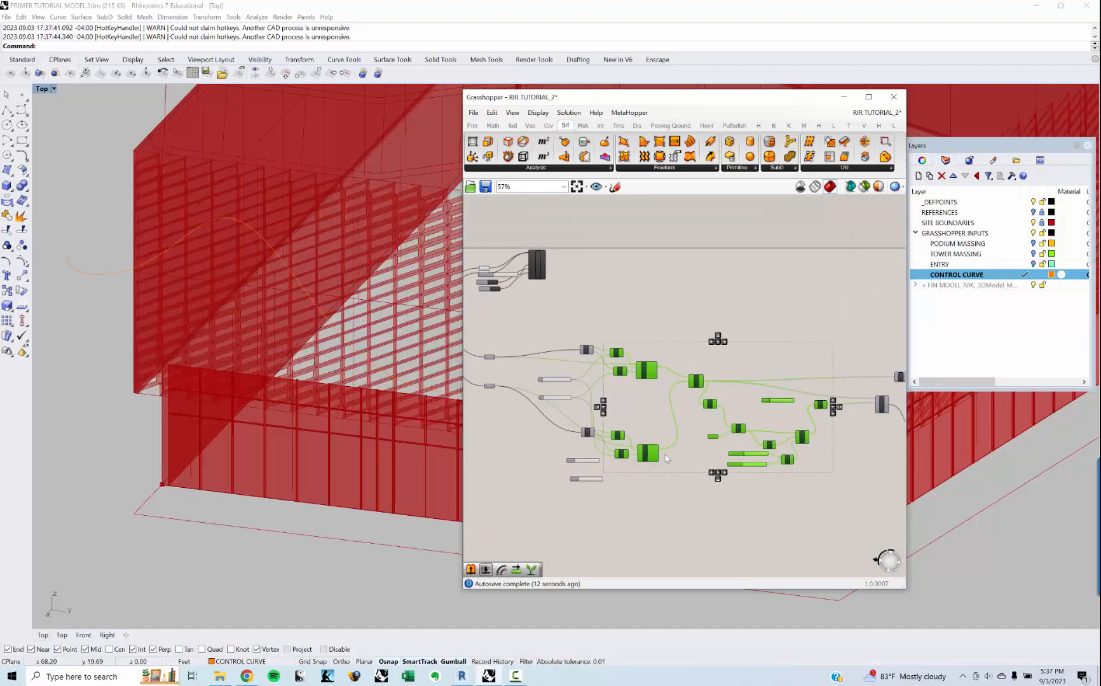
left_click_drag(665, 492, 468, 327)
right_click(538, 317)
left_click(566, 333)
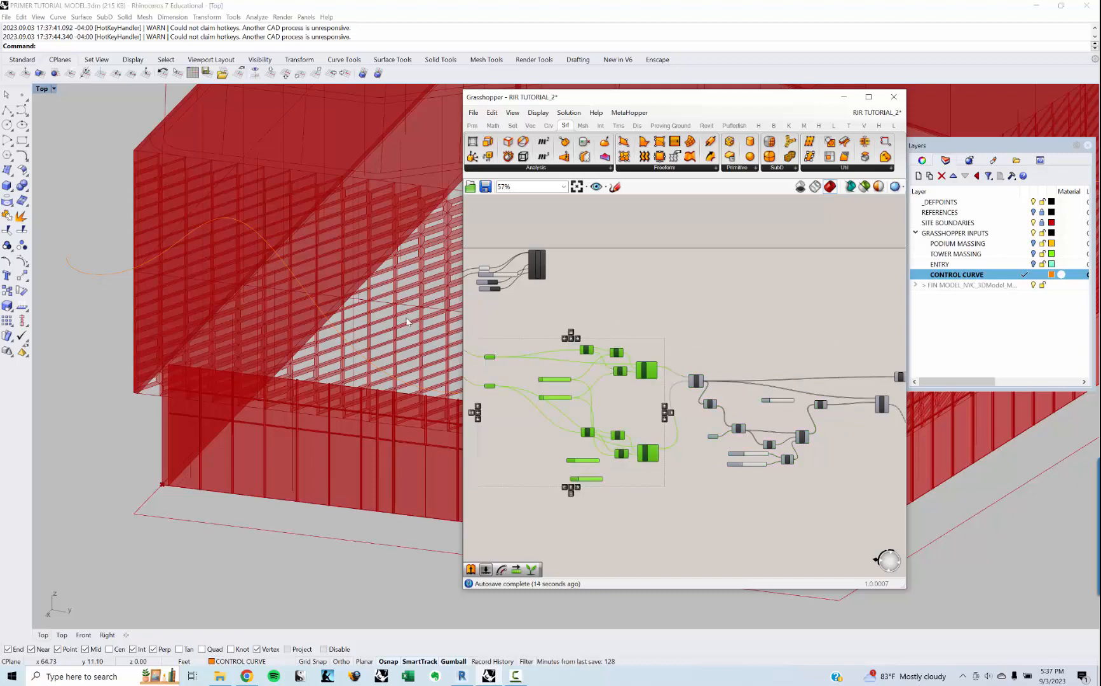
- Examine the lofted panel frames on the podium up close and from several angles
right_click_drag(405, 317, 402, 246)
right_click_drag(417, 202, 248, 389)
scroll(351, 364, "down", 6)
scroll(402, 335, "up", 8)
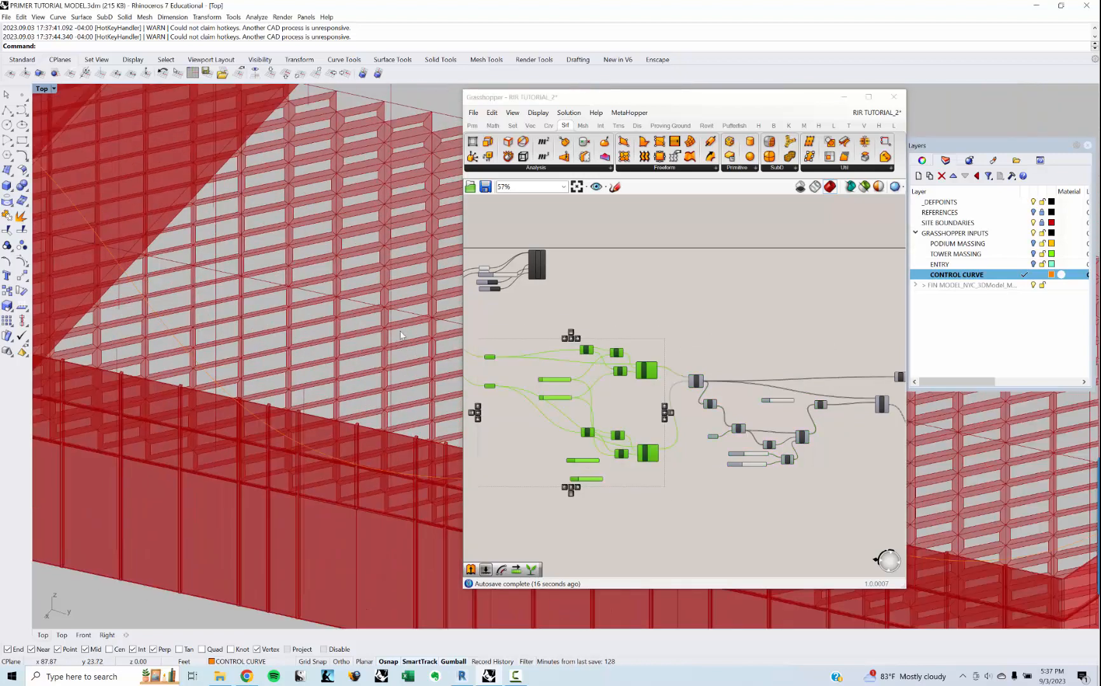
right_click_drag(409, 307, 409, 415)
scroll(349, 349, "down", 10)
scroll(349, 349, "up", 4)
- Add an Extrude component beside the Loft and connect the Loft's output to its B input
right_click_drag(735, 379, 468, 356)
scroll(675, 363, "up", 1)
scroll(675, 364, "up", 5)
left_click(665, 357)
left_click(734, 371)
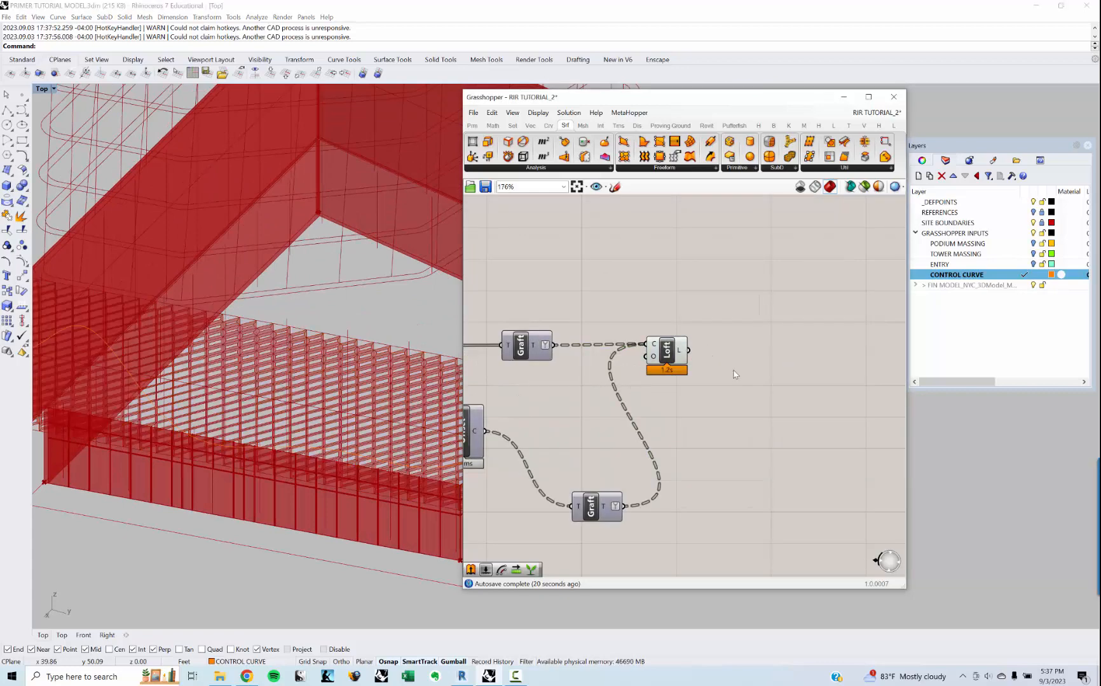
double_click(722, 365)
type("5")
key("BackSpace")
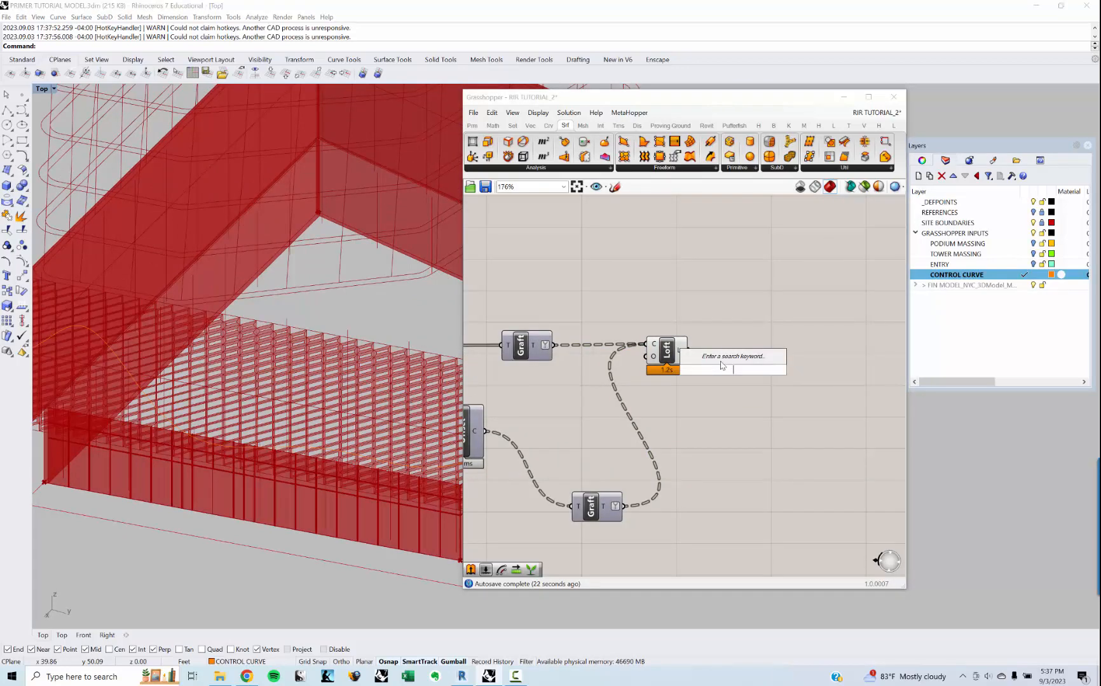
type("extrude")
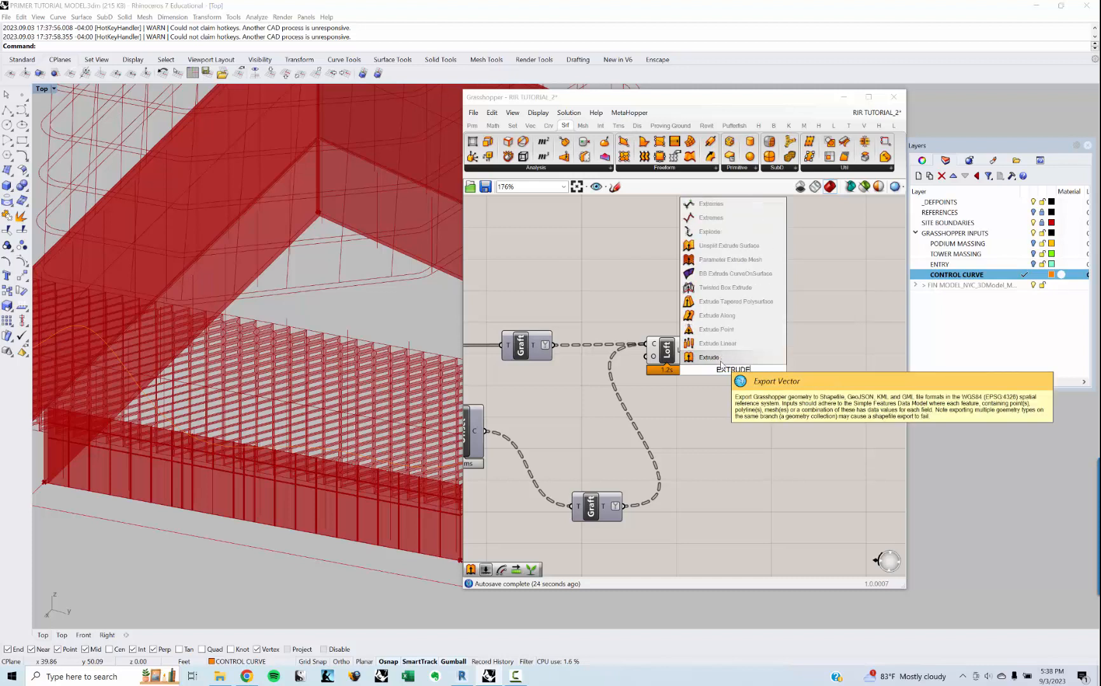
key("Return")
scroll(721, 365, "up", 3)
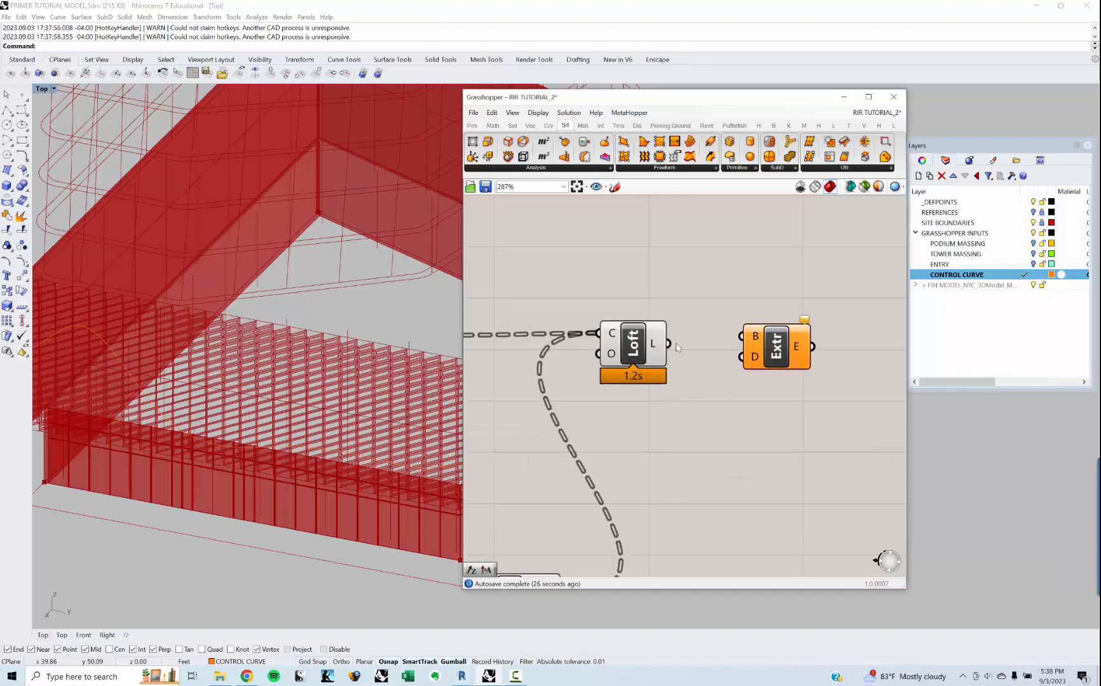
left_click_drag(667, 343, 742, 338)
- Move the Extrude component farther away from the Loft
scroll(747, 321, "down", 2)
right_click_drag(748, 321, 581, 338)
left_click_drag(614, 363, 708, 366)
scroll(687, 354, "down", 2)
right_click_drag(617, 339, 733, 357)
left_click(623, 341)
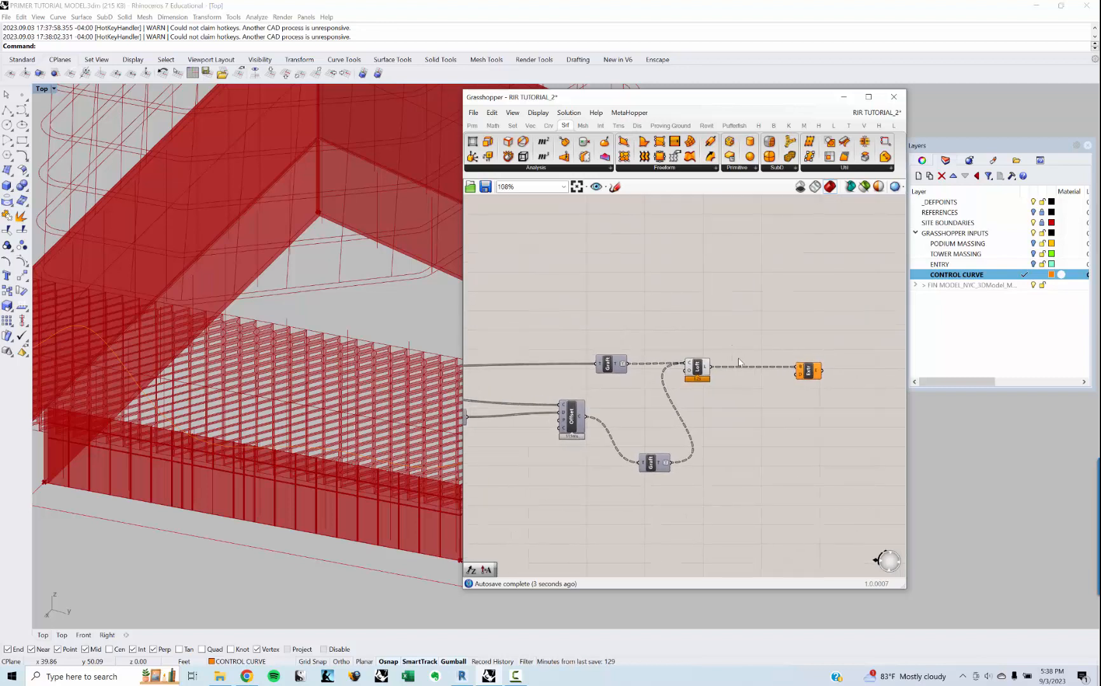
right_click(705, 368)
right_click_drag(724, 324, 702, 324)
scroll(686, 325, "down", 3)
right_click_drag(560, 326, 716, 325)
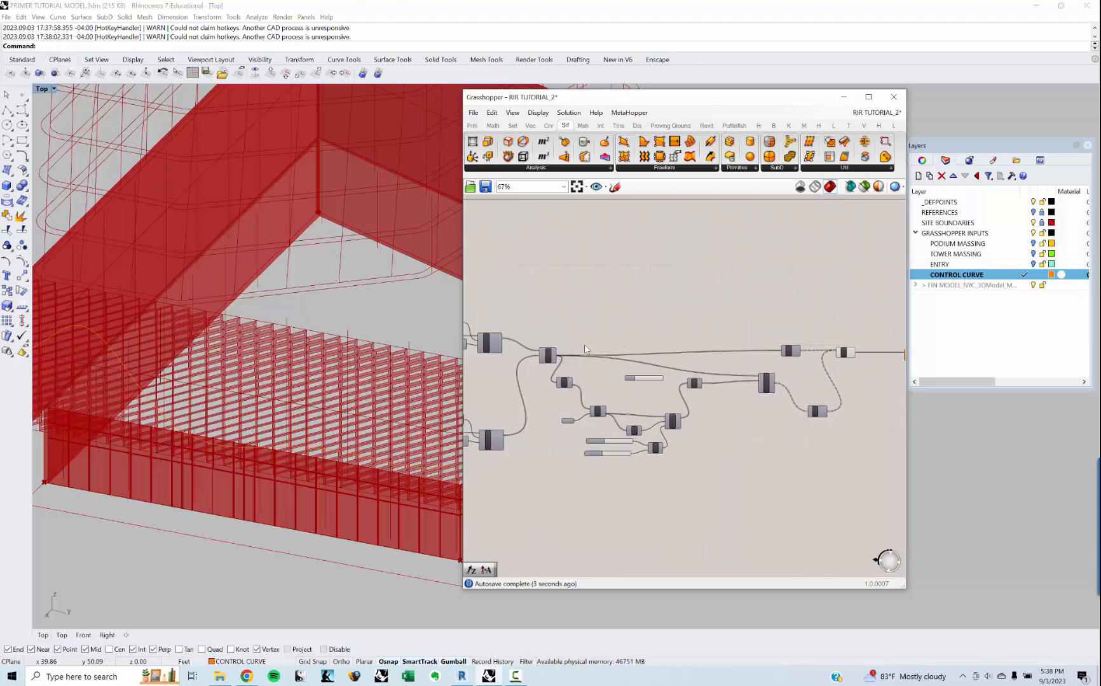
- Add an Evaluate Surface component above the Loft
scroll(584, 345, "up", 2)
scroll(668, 327, "down", 2)
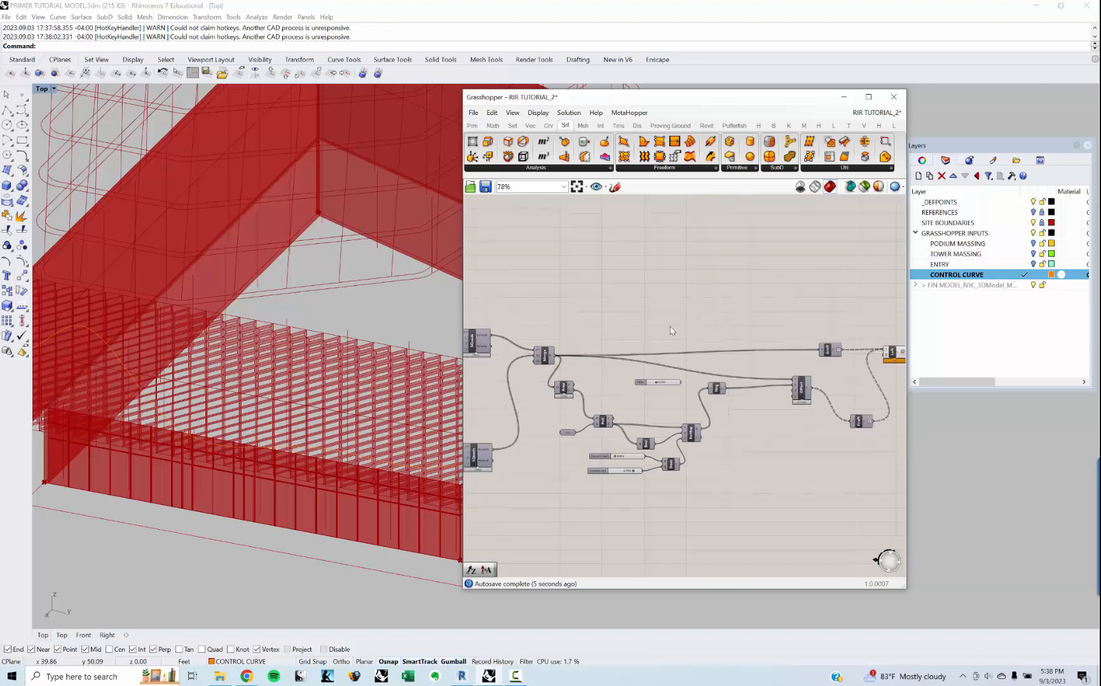
double_click(758, 325)
type("EVAL")
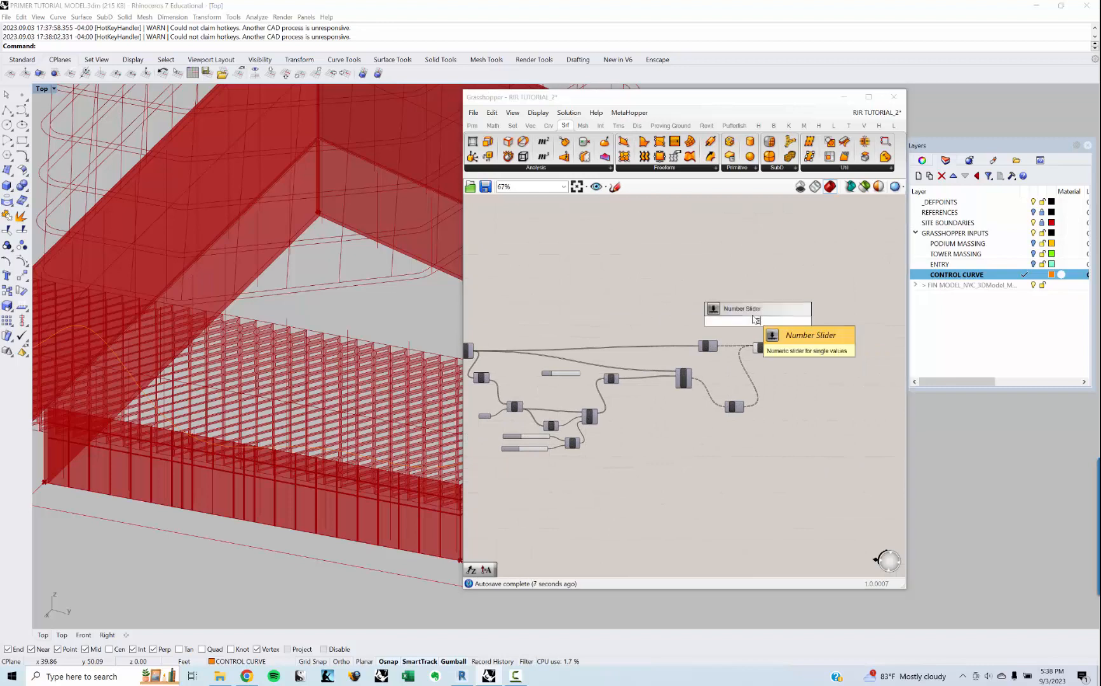
type("UATE")
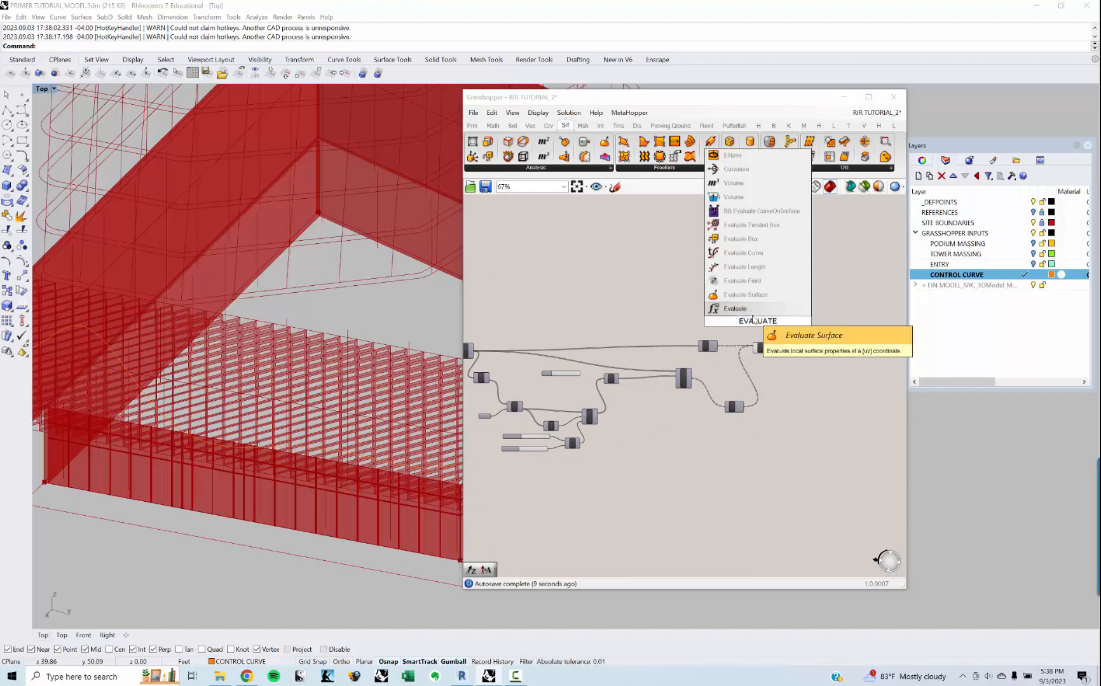
key("Up")
key("Return")
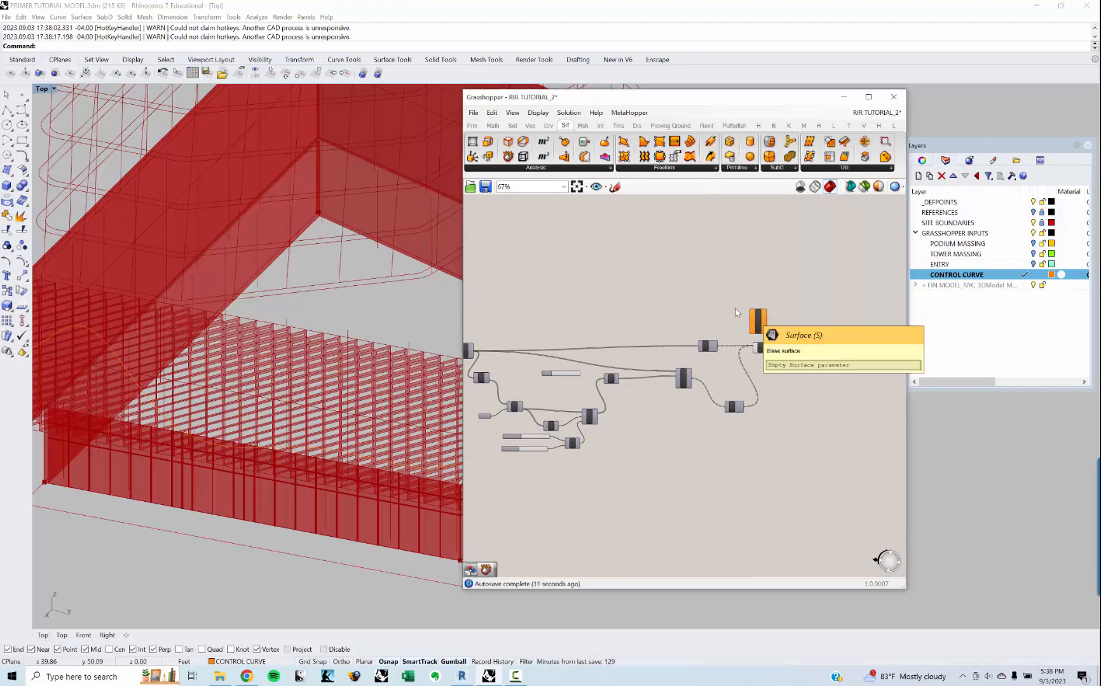
- Connect the combined panels of both podium faces to Evaluate Surface's S input and place the component above the Loft
right_click_drag(616, 300, 675, 288)
scroll(520, 338, "up", 2)
left_click_drag(539, 340, 749, 345)
scroll(612, 325, "down", 5)
scroll(749, 298, "up", 5)
scroll(750, 300, "up", 4)
right_click_drag(731, 343, 648, 344)
left_click(704, 353)
left_click_drag(704, 353, 743, 326)
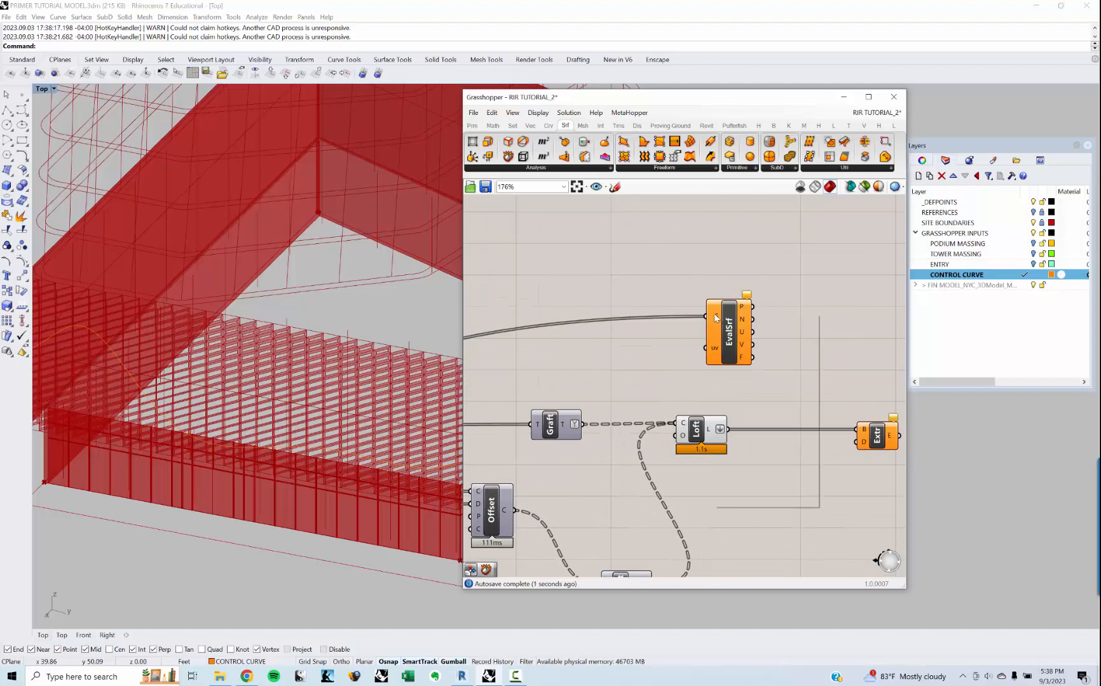
right_click(716, 316)
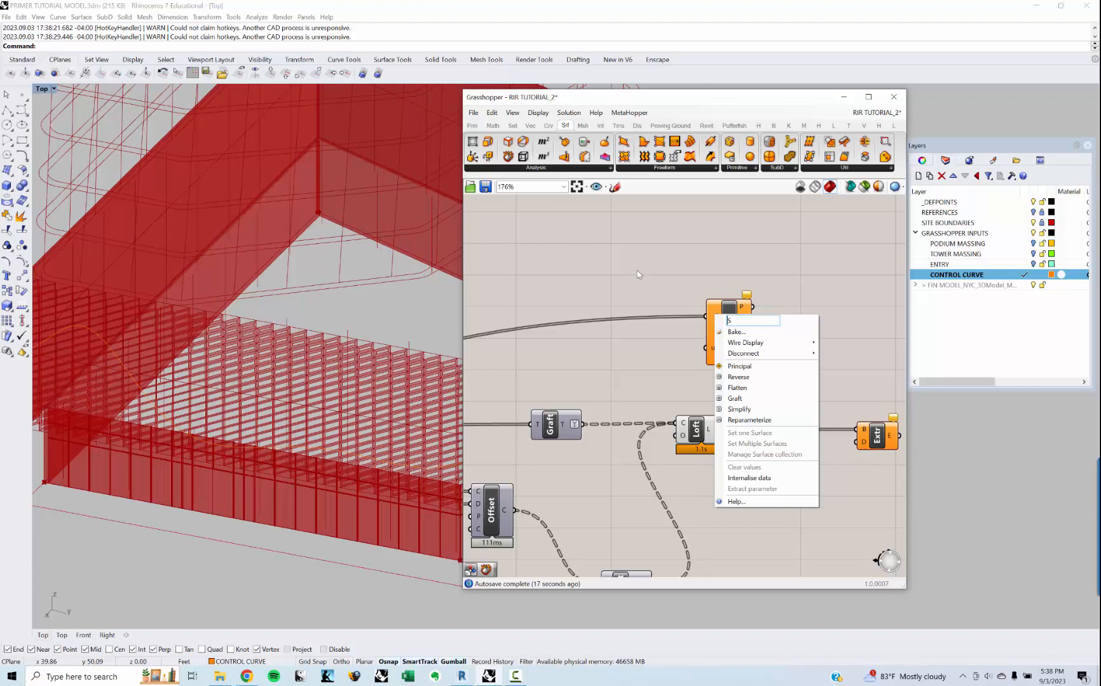
right_click_drag(638, 274, 627, 282)
- Add an MD Slider beside Evaluate Surface and connect its 0.5, 0.5 output to the uv input
double_click(638, 370)
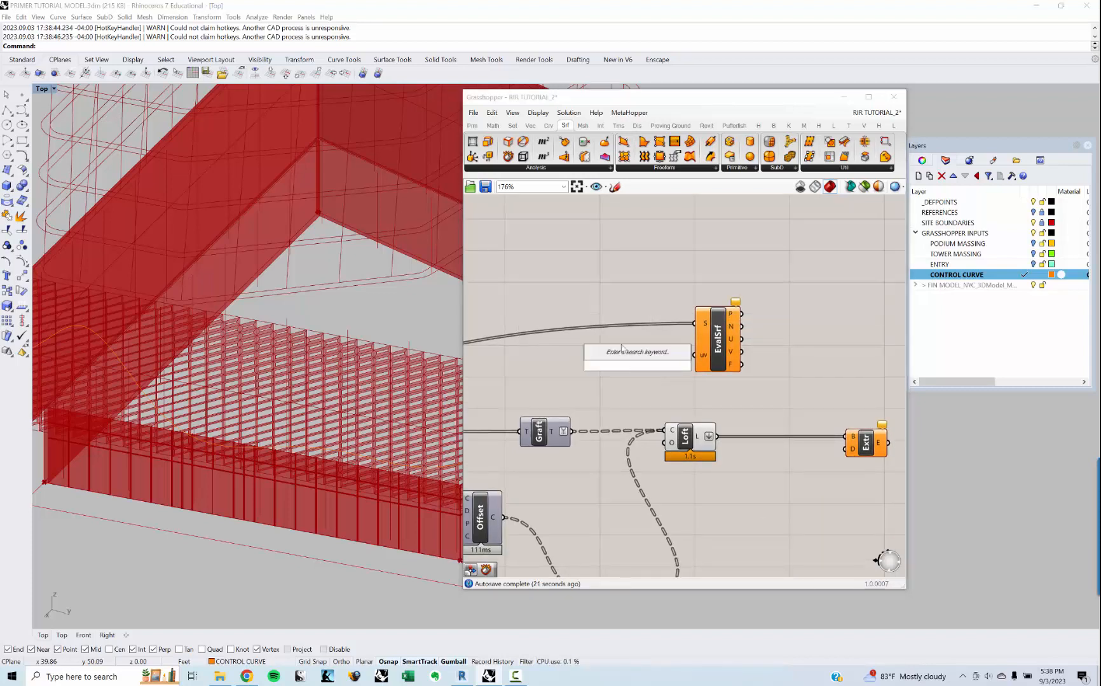
type("md")
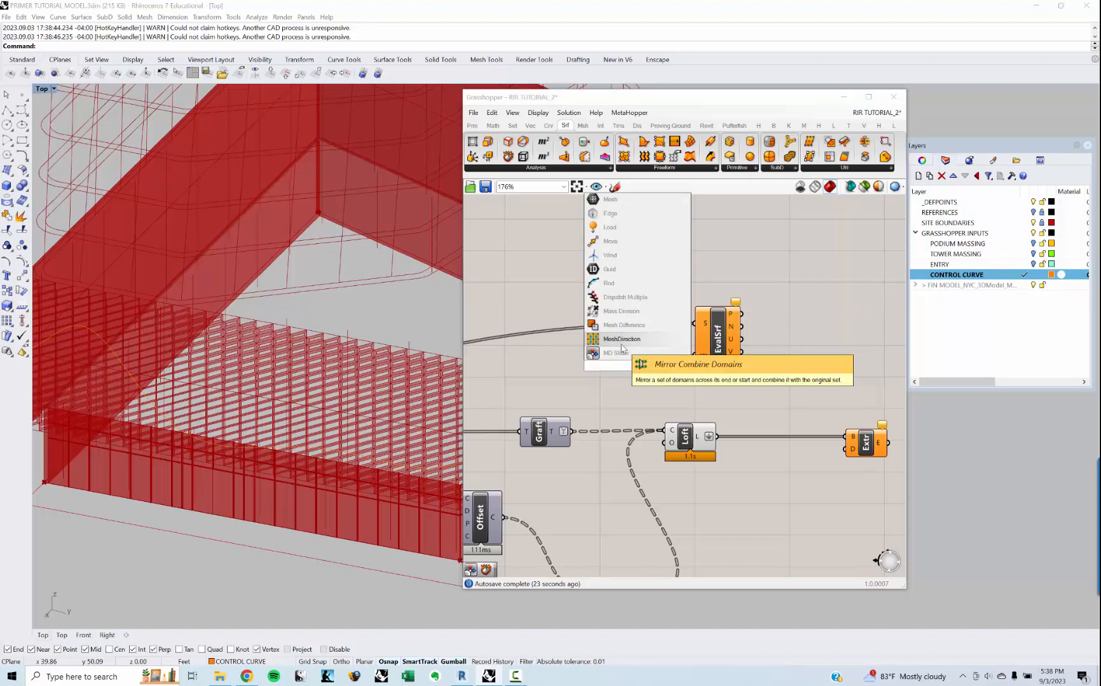
key("Down")
key("Return")
right_click_drag(621, 345, 667, 408)
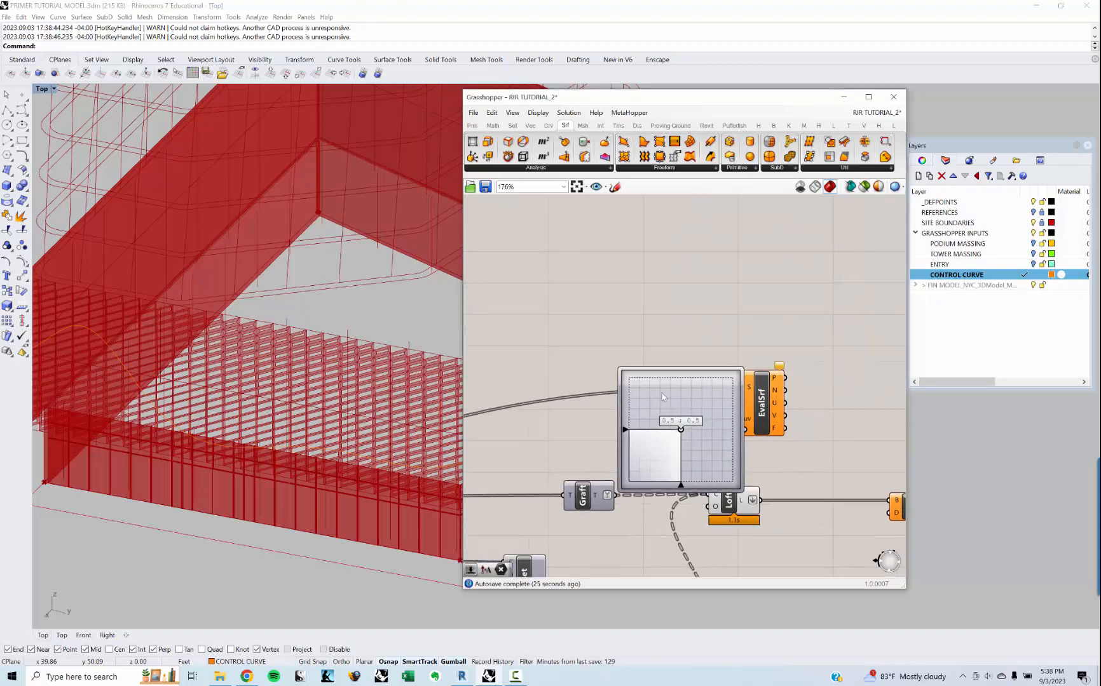
left_click_drag(681, 404, 566, 323)
left_click_drag(630, 350, 739, 419)
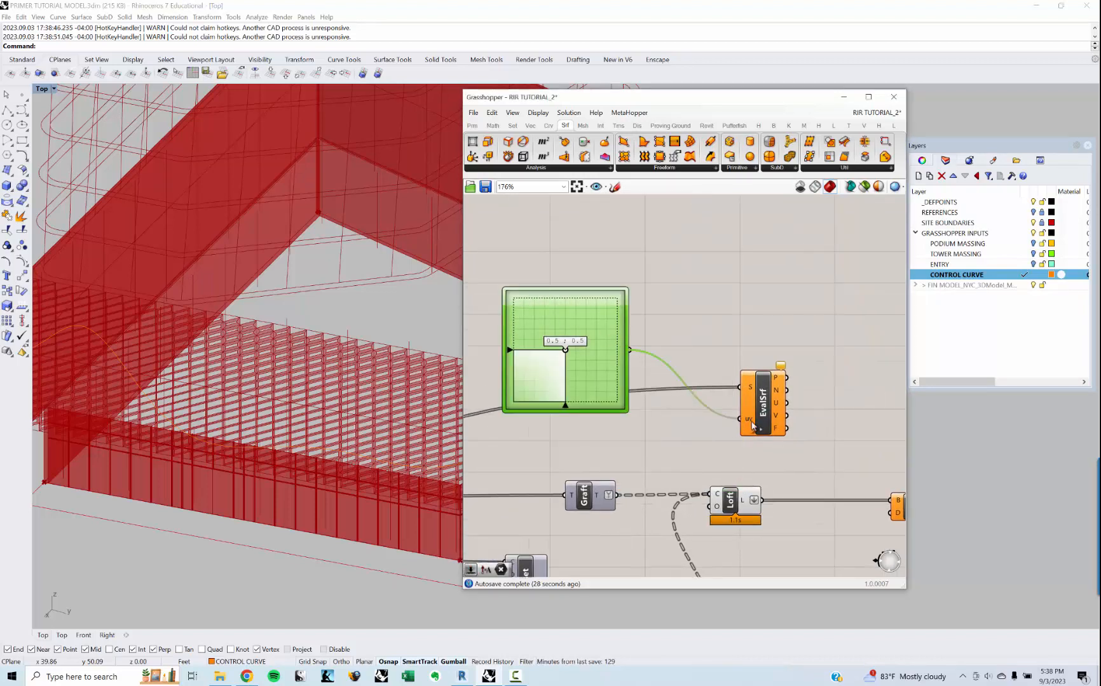
- Reparameterize Evaluate Surface's S input and check the evaluated points on the podium panels
scroll(755, 401, "up", 2)
scroll(755, 401, "up", 2)
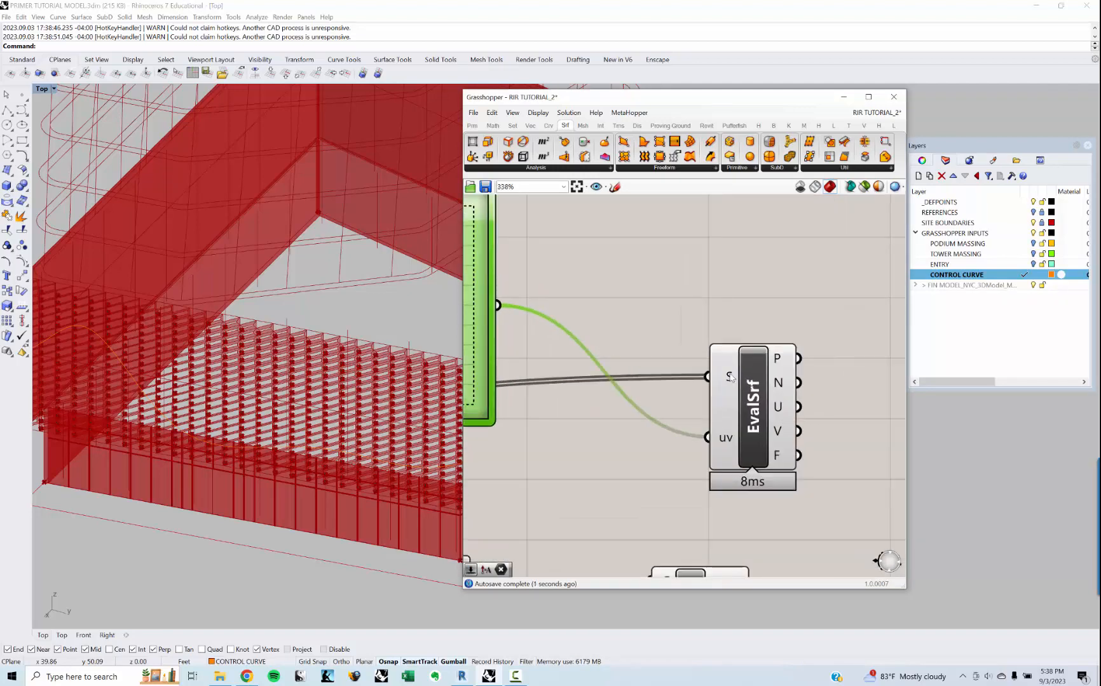
right_click(730, 376)
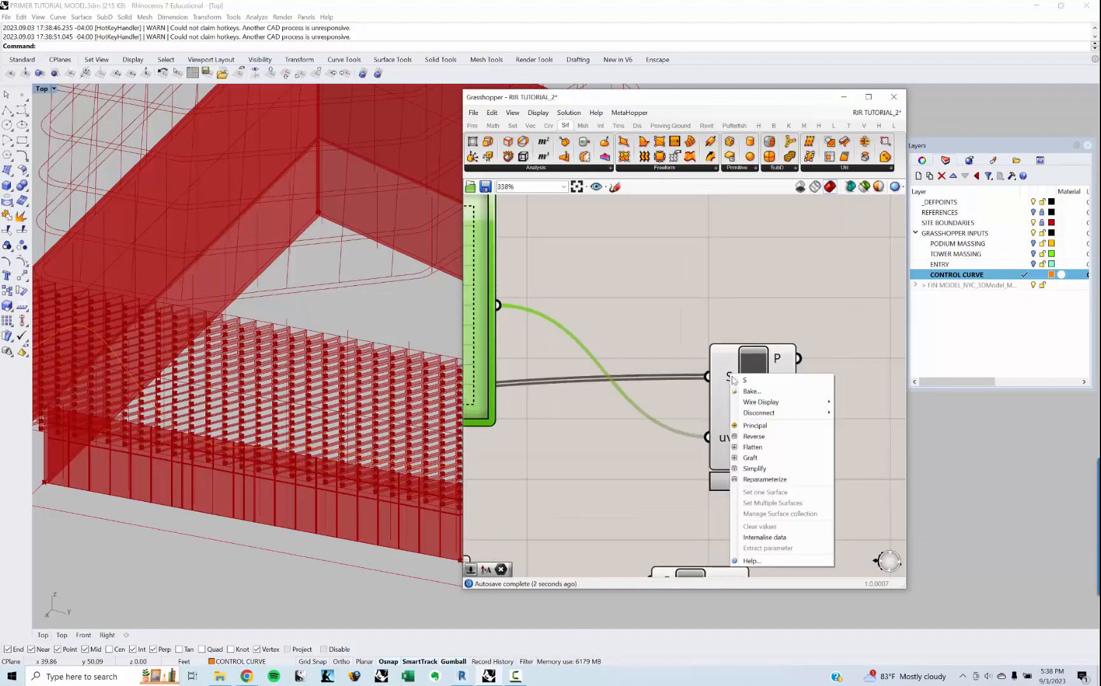
left_click(765, 479)
right_click_drag(718, 298, 670, 296)
scroll(671, 296, "down", 1)
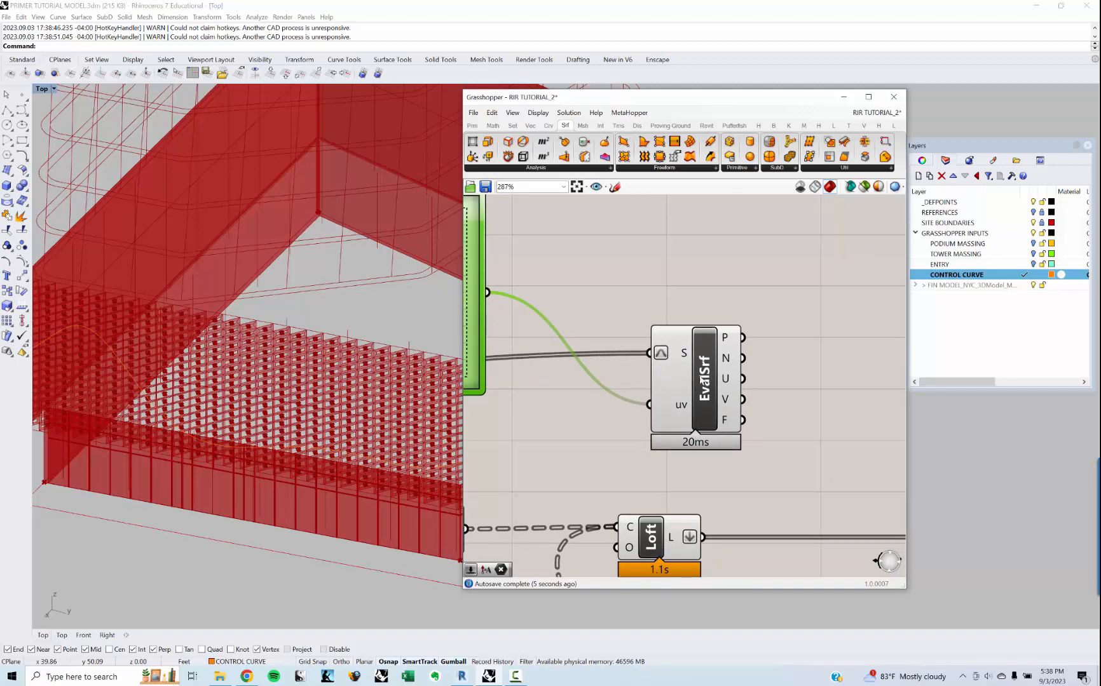
left_click(698, 364)
right_click_drag(729, 349, 706, 343)
right_click_drag(360, 421, 361, 424)
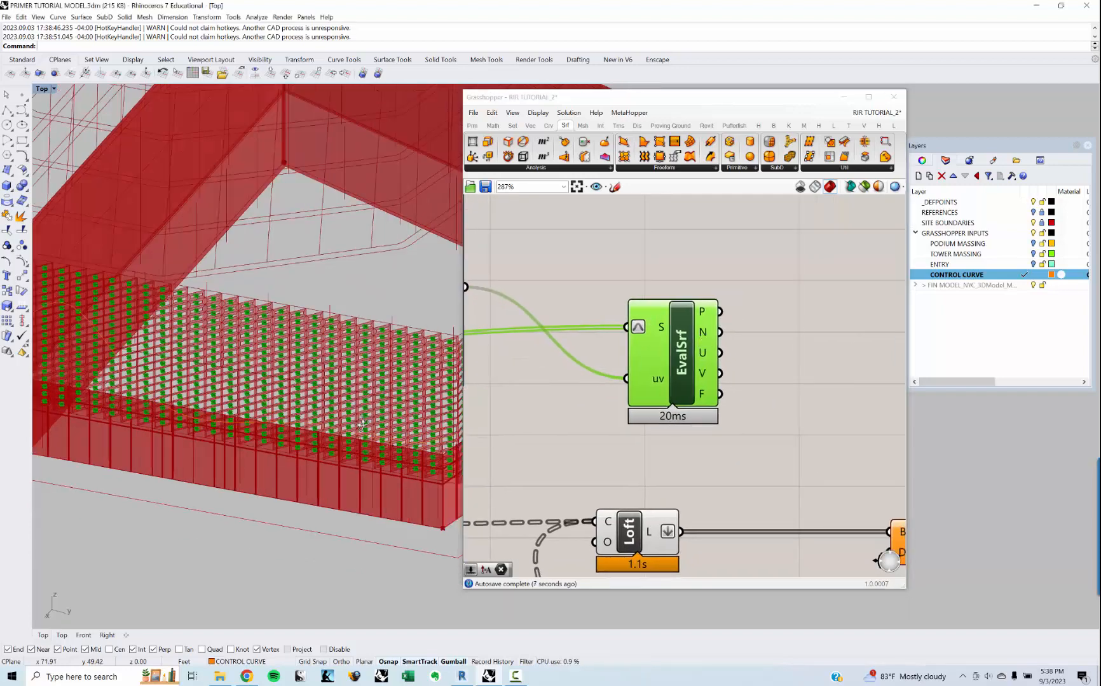
right_click_drag(555, 376, 540, 377)
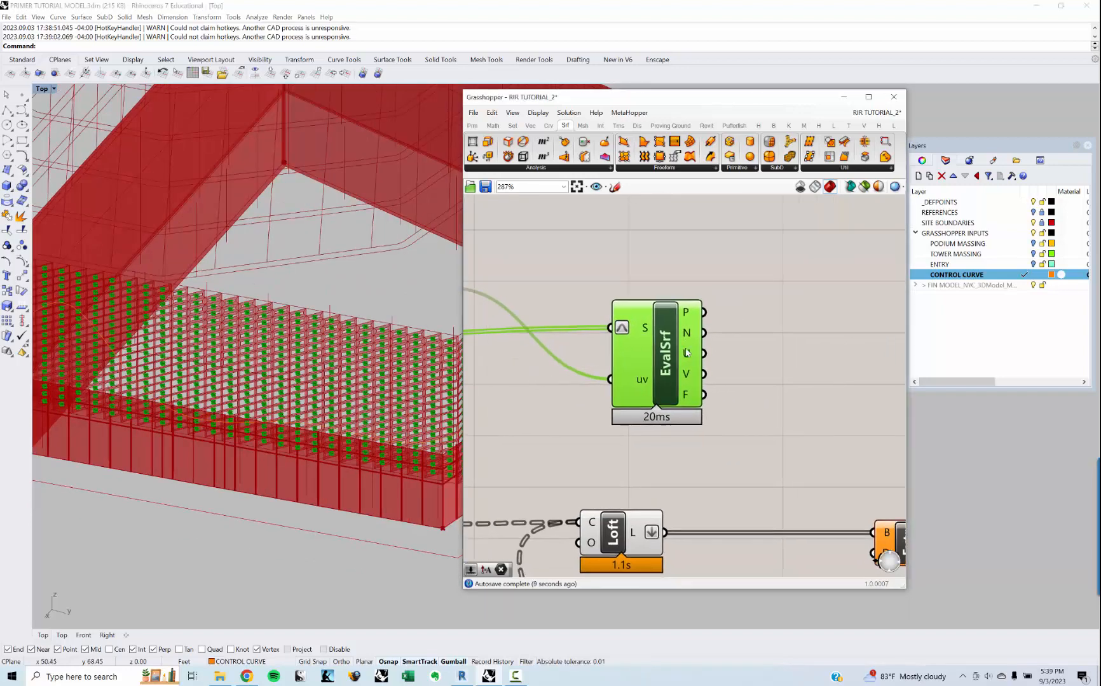
- Add an Amplitude component and connect Evaluate Surface's N output to its V input
scroll(686, 356, "down", 2)
left_click(709, 377)
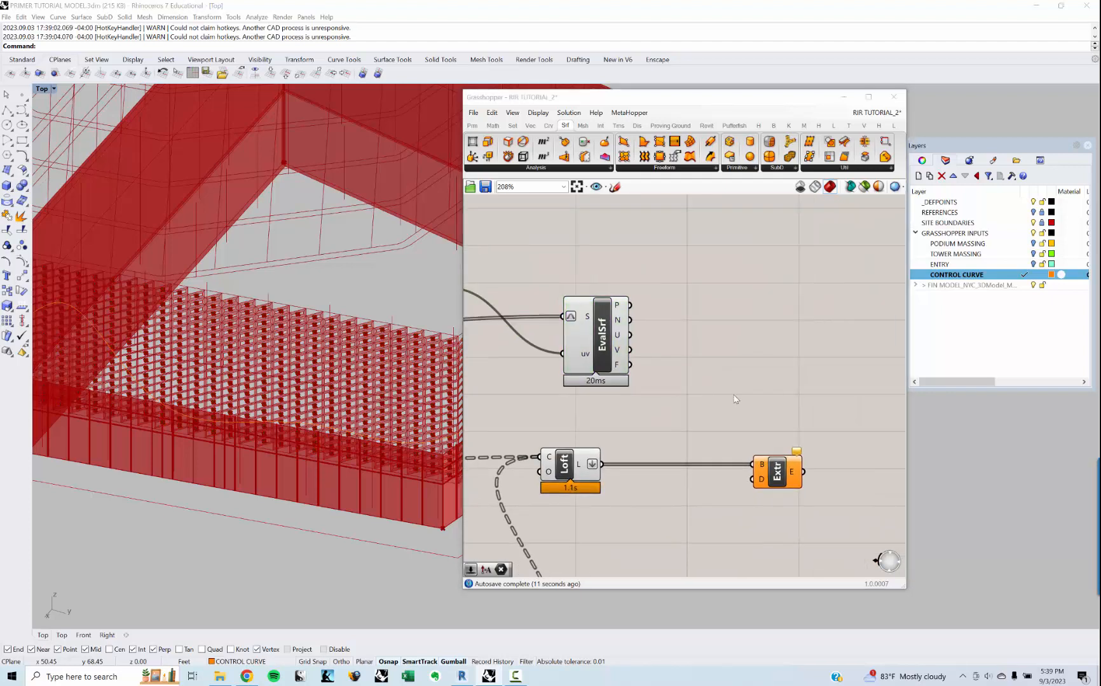
double_click(710, 376)
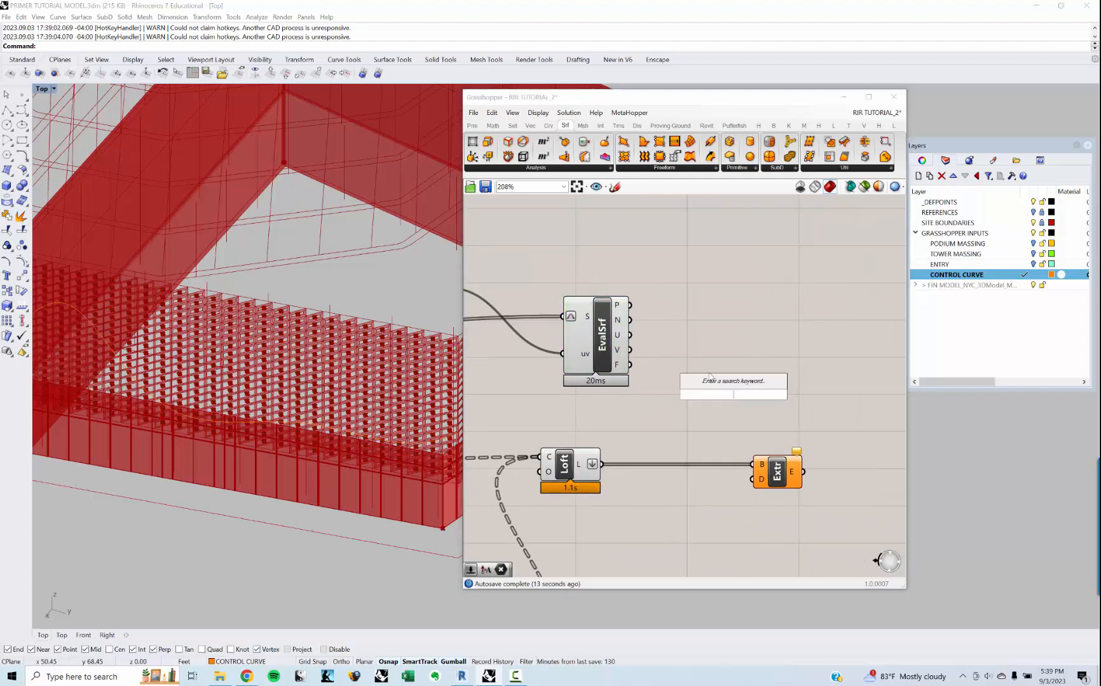
left_click(710, 376)
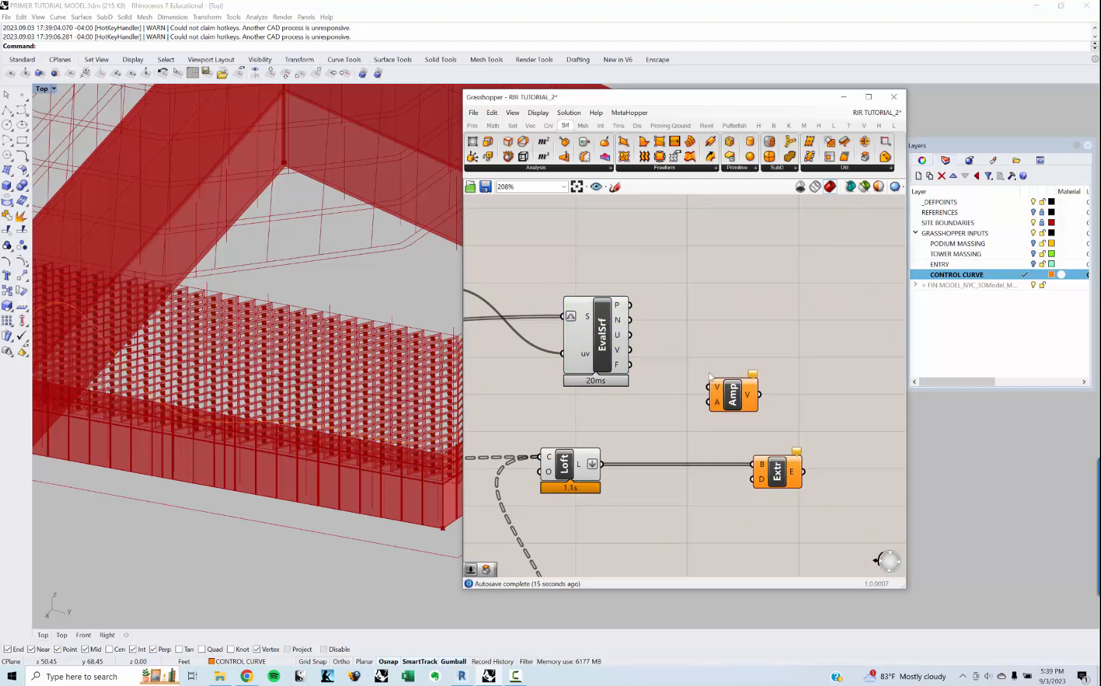
left_click_drag(632, 326, 715, 396)
- Add a number slider at 0.250, move Amplitude farther from Evaluate Surface, and connect the slider to its A input
double_click(624, 414)
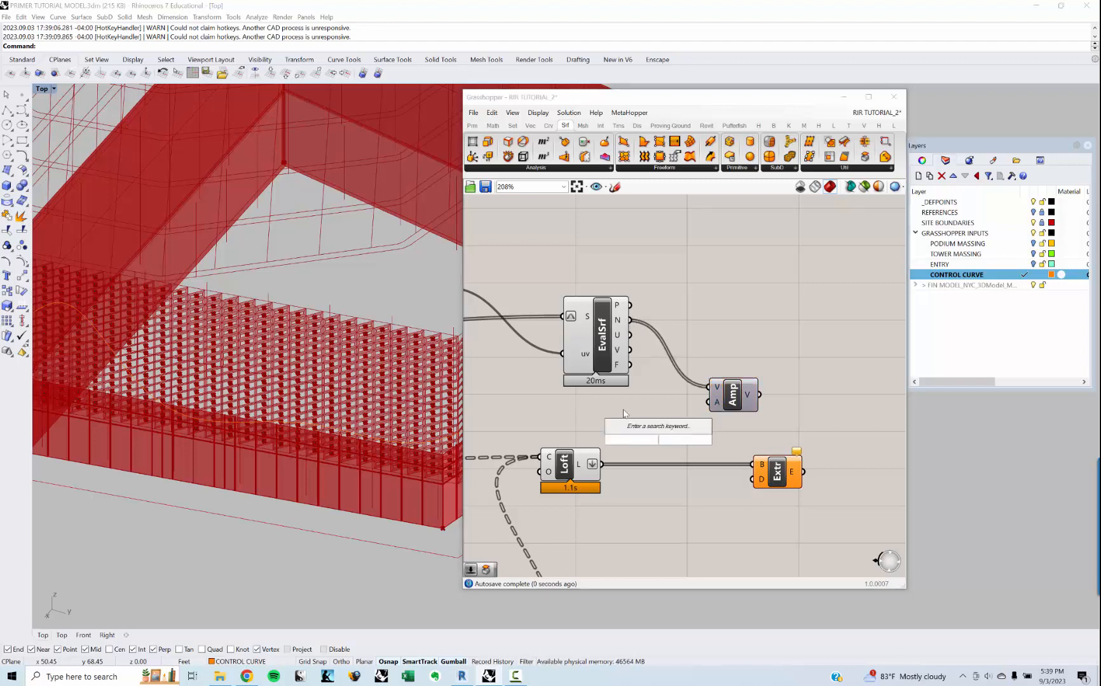
type("slid")
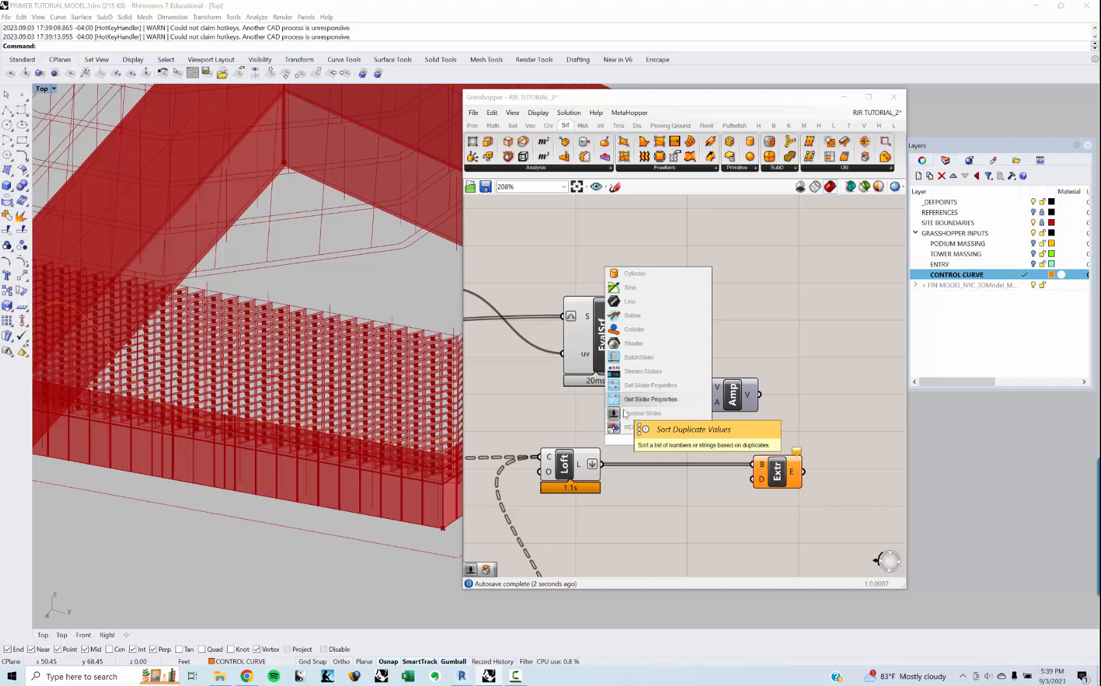
left_click(623, 414)
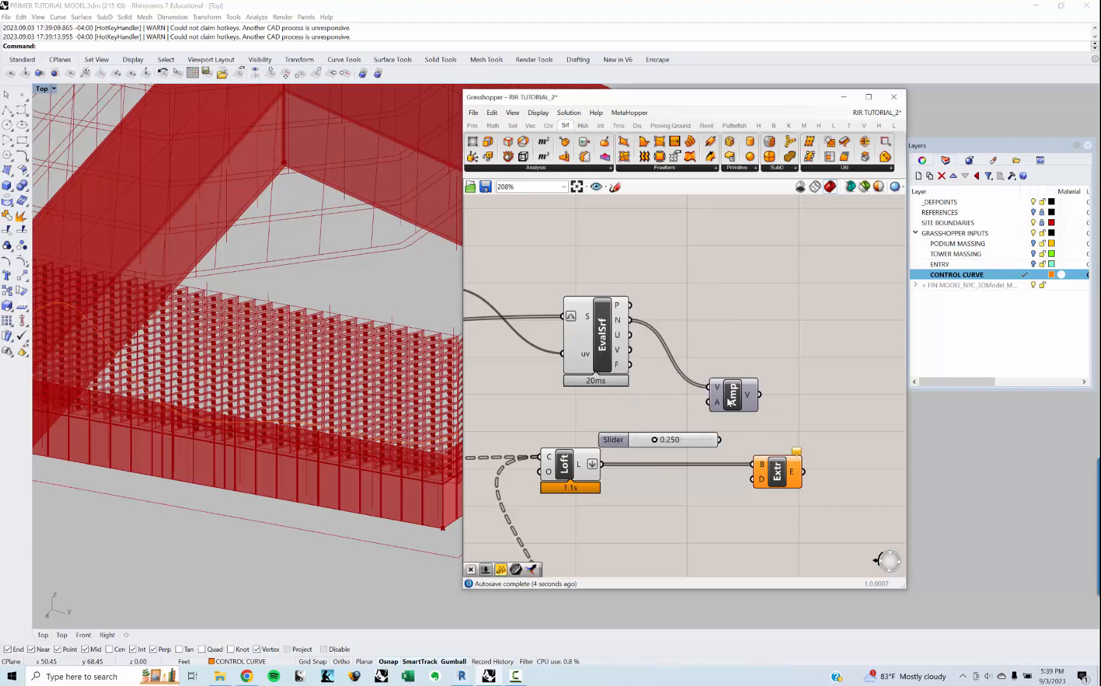
left_click_drag(730, 401, 808, 367)
left_click_drag(719, 439, 787, 368)
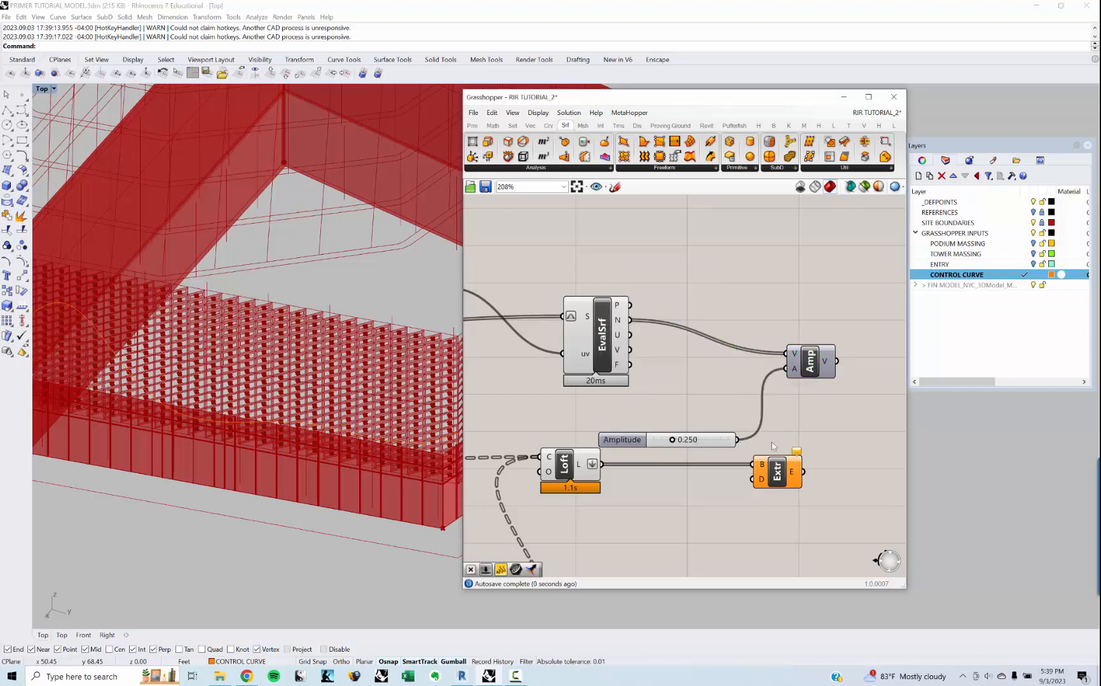
- Reposition the Extrude component beyond Amplitude and connect Amplitude's V output to Extrude's D input
left_click_drag(770, 471, 858, 445)
right_click_drag(822, 399, 694, 388)
left_click(692, 383)
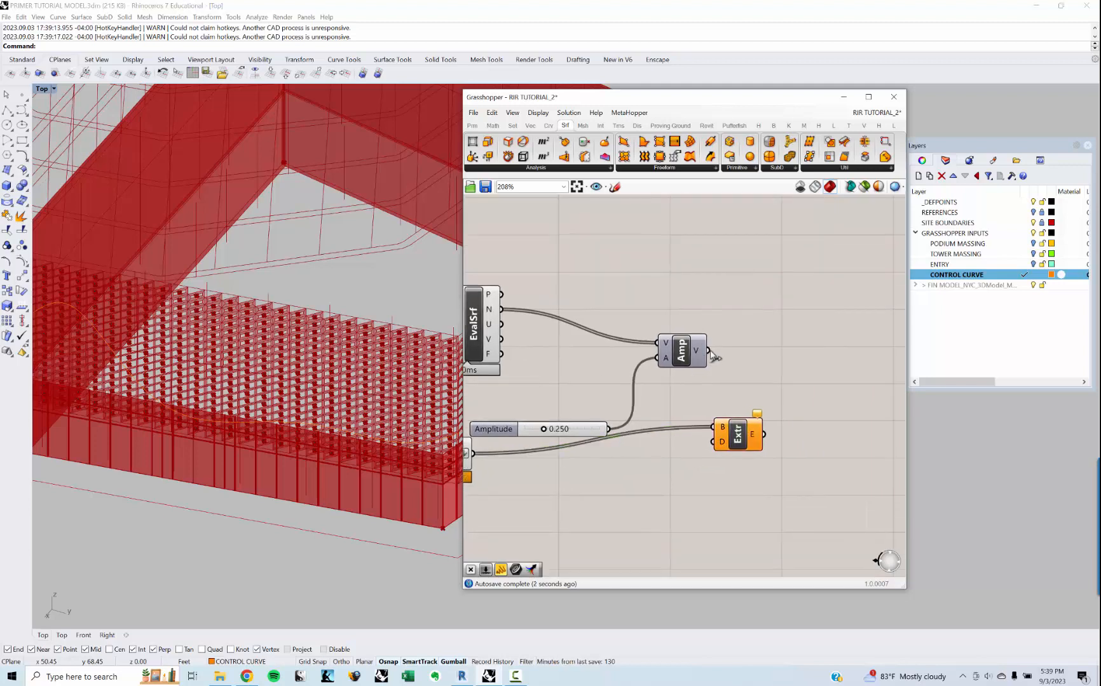
left_click_drag(710, 352, 714, 442)
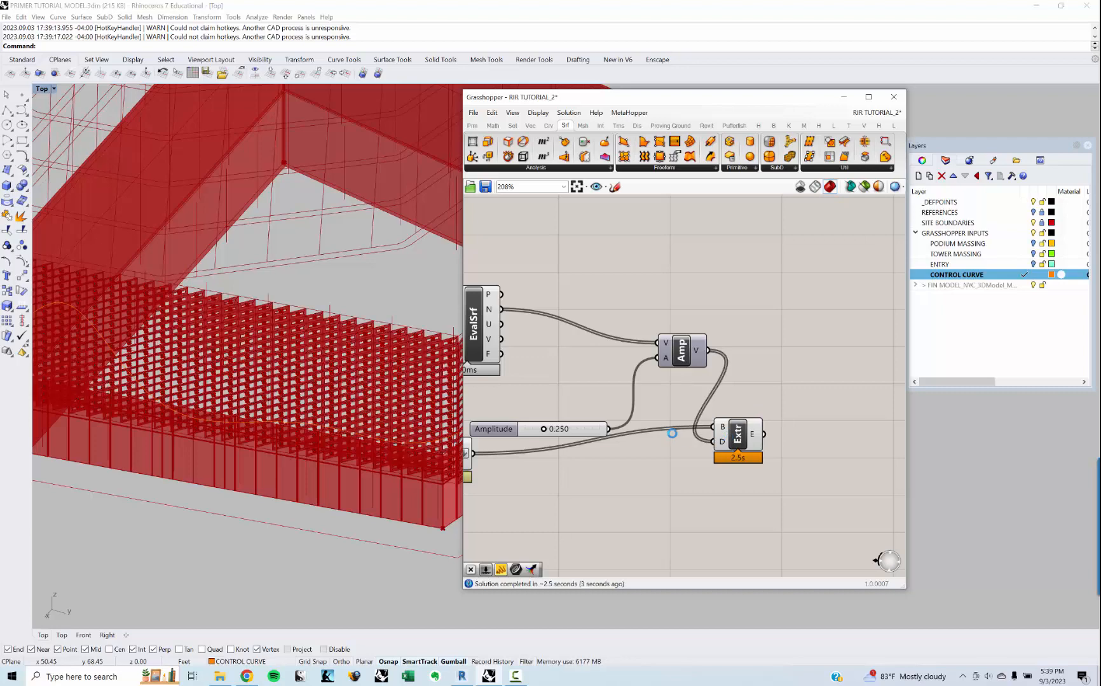
- Turn off the preview of Evaluate Surface, Amplitude and the Loft, leaving the Extrude preview on
scroll(676, 432, "down", 5)
left_click_drag(731, 476, 633, 342)
right_click(639, 331)
left_click(661, 348)
- Switch the Rhino viewport to Perspective and zoom to the model's extents
scroll(343, 340, "up", 12)
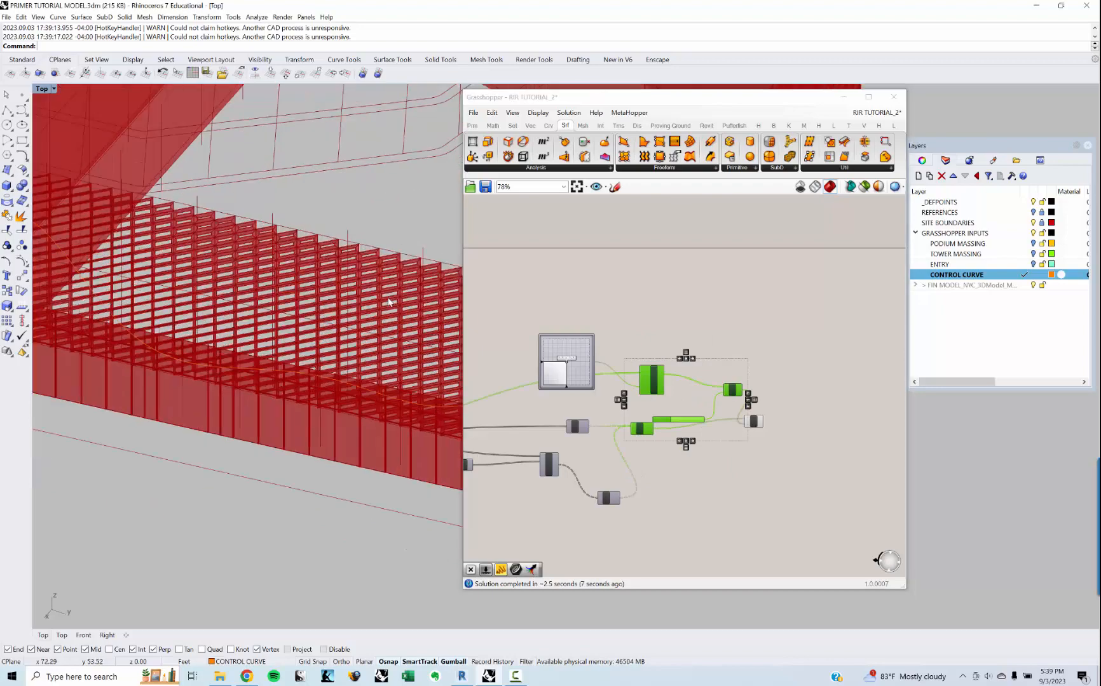
right_click_drag(375, 204, 366, 368)
scroll(375, 356, "down", 10)
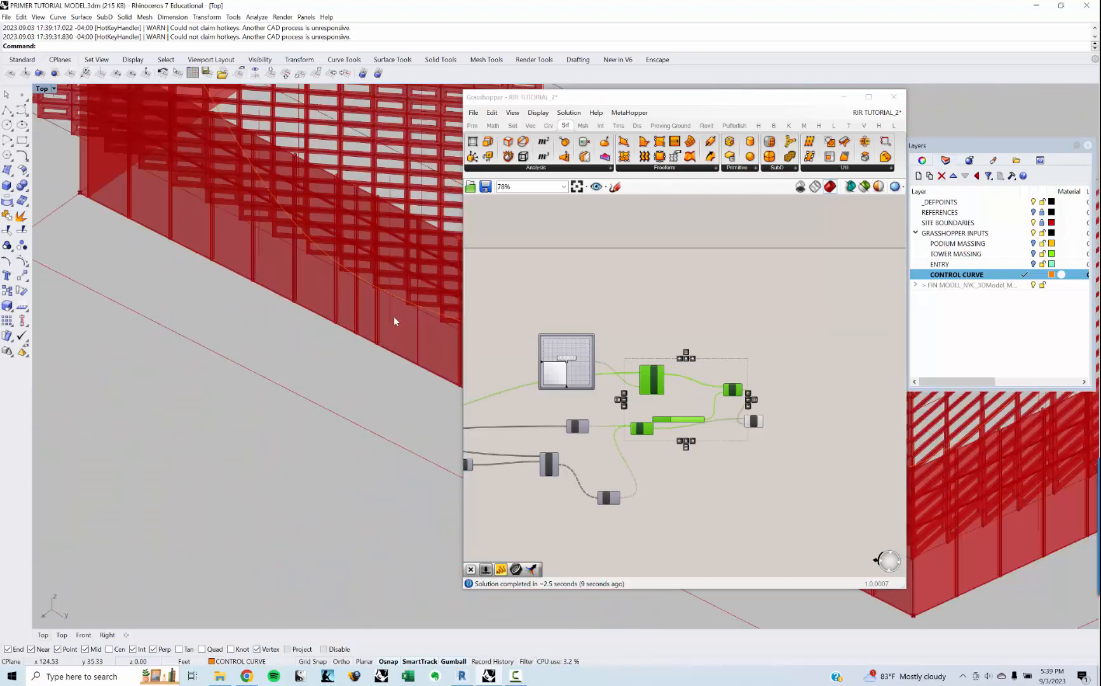
right_click_drag(395, 320, 287, 425)
middle_click(287, 425)
left_click(300, 409)
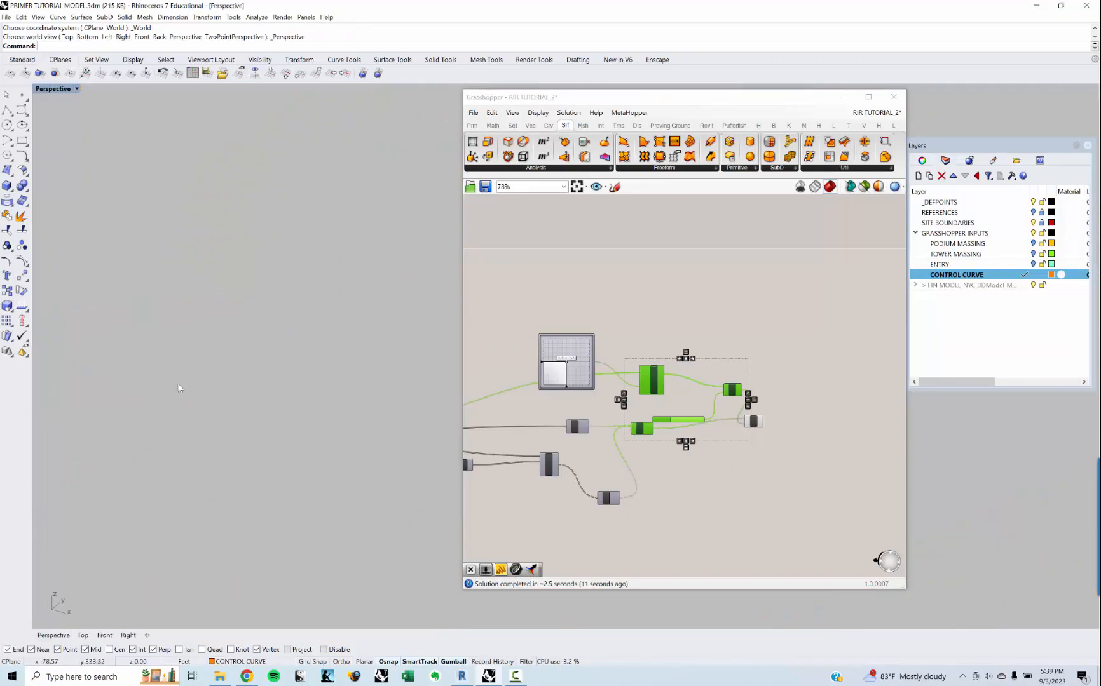
type("ZE")
key("Return")
- Examine the extruded panel frames on the podium faces up close
scroll(351, 388, "up", 8)
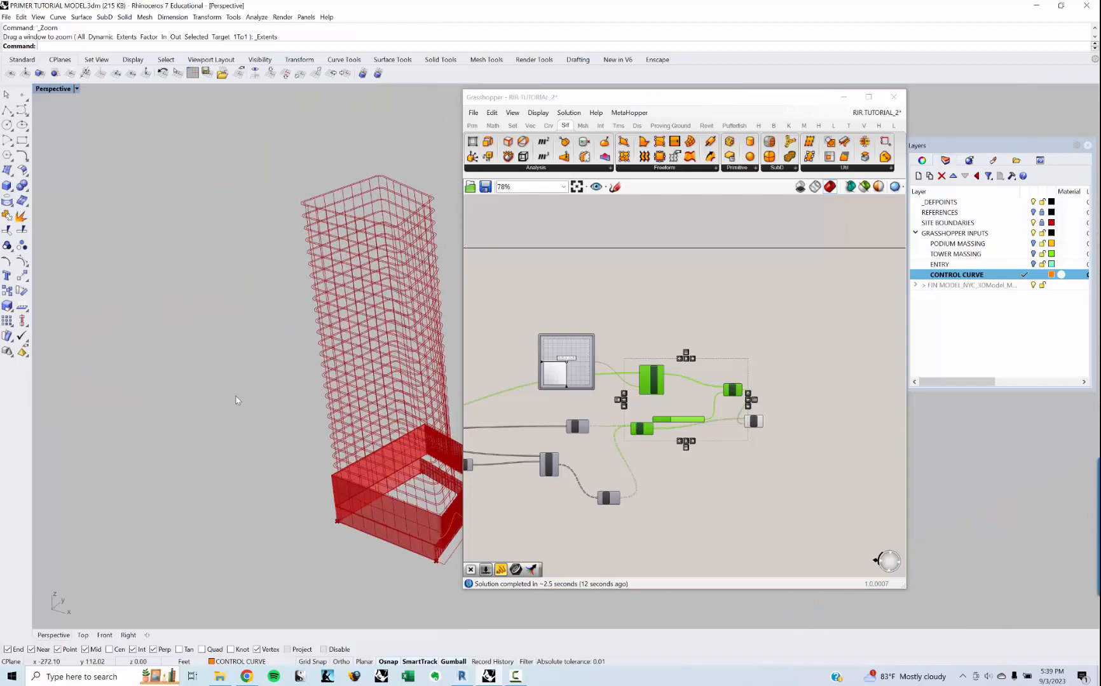
scroll(418, 472, "up", 8)
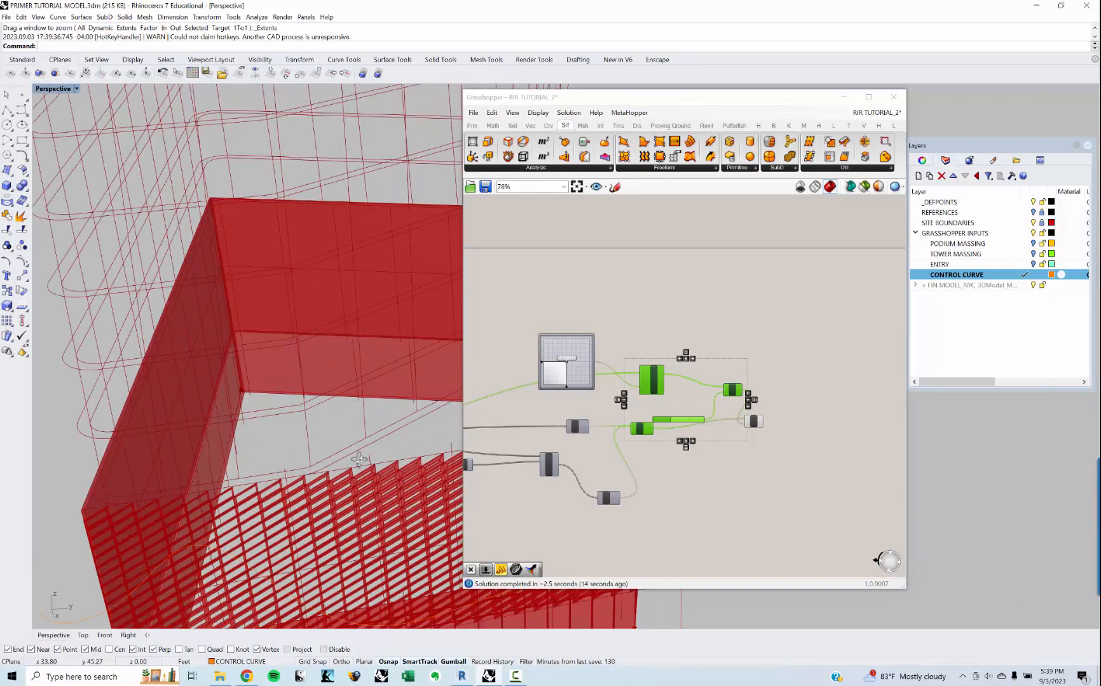
right_click_drag(418, 472, 114, 456)
scroll(453, 380, "up", 4)
right_click_drag(452, 380, 290, 357, "shift")
scroll(395, 366, "up", 5)
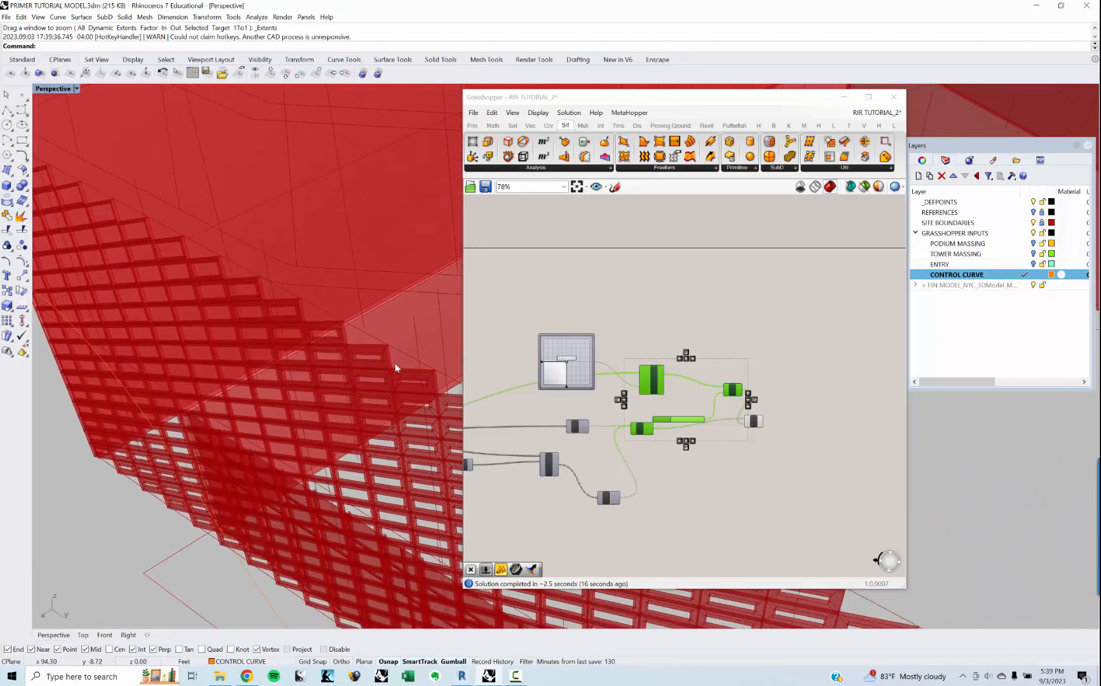
scroll(350, 380, "down", 3)
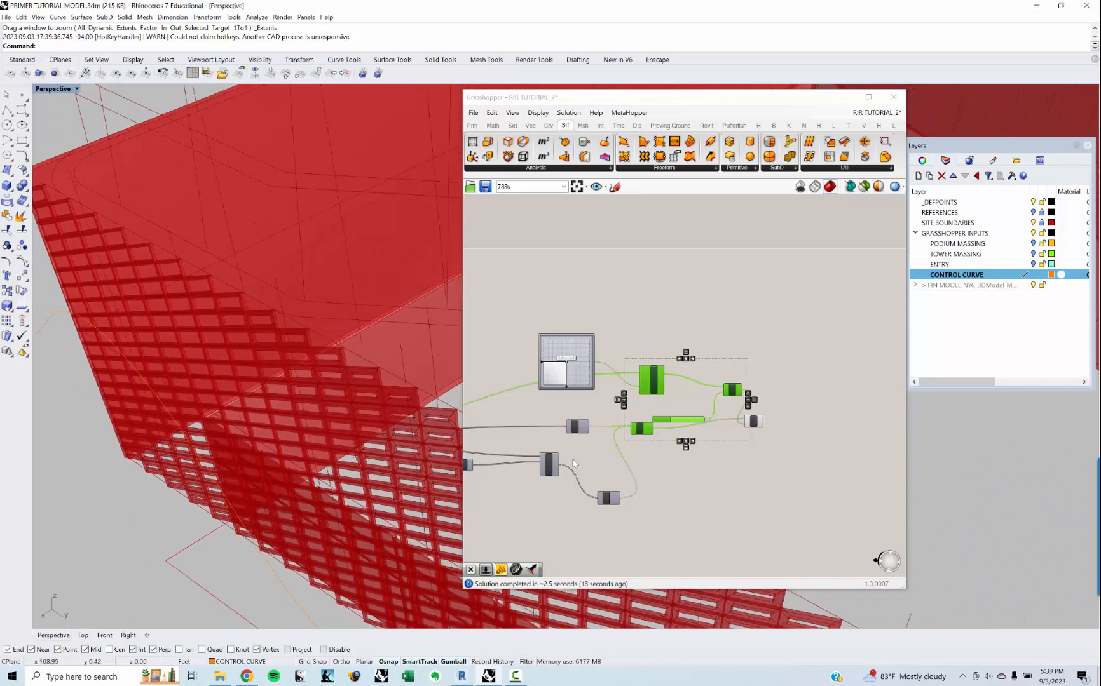
- Set the Amplitude slider to 0.5 and view the deeper frames on the podium
scroll(655, 432, "up", 5)
scroll(698, 405, "up", 3)
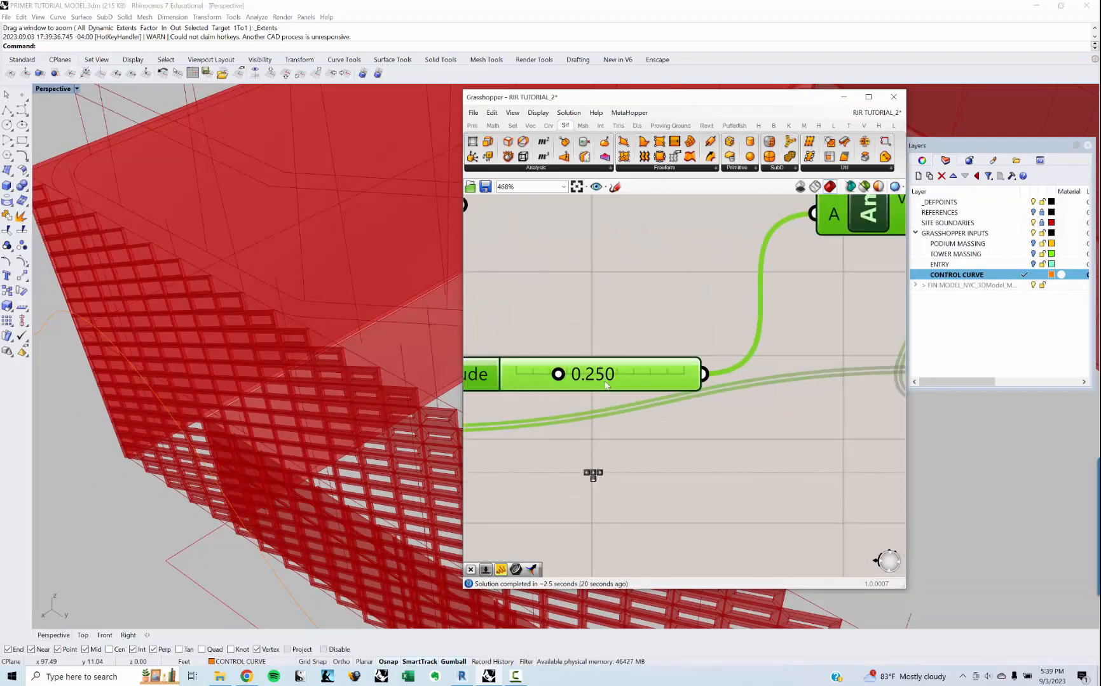
double_click(606, 383)
type("5")
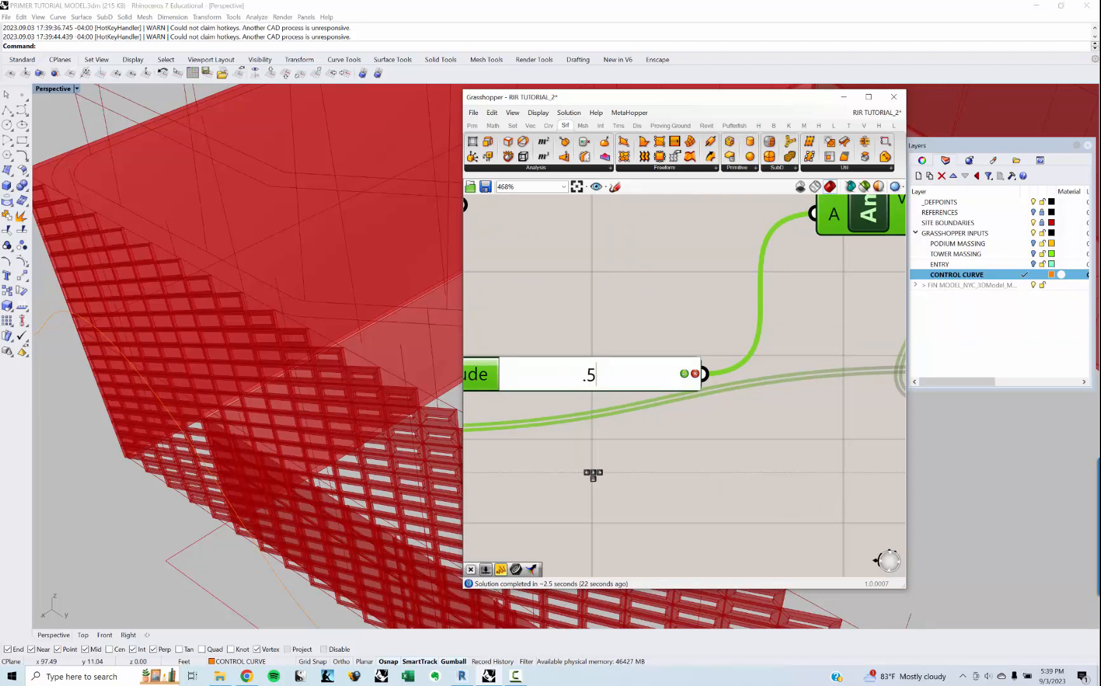
key("Return")
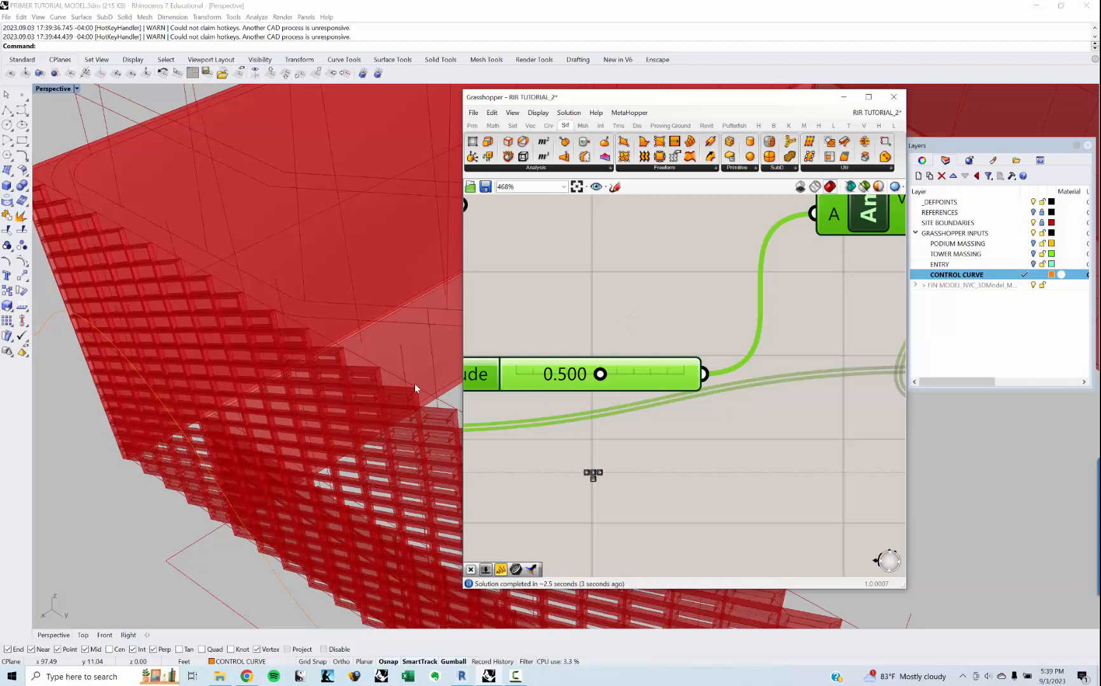
scroll(379, 372, "down", 10)
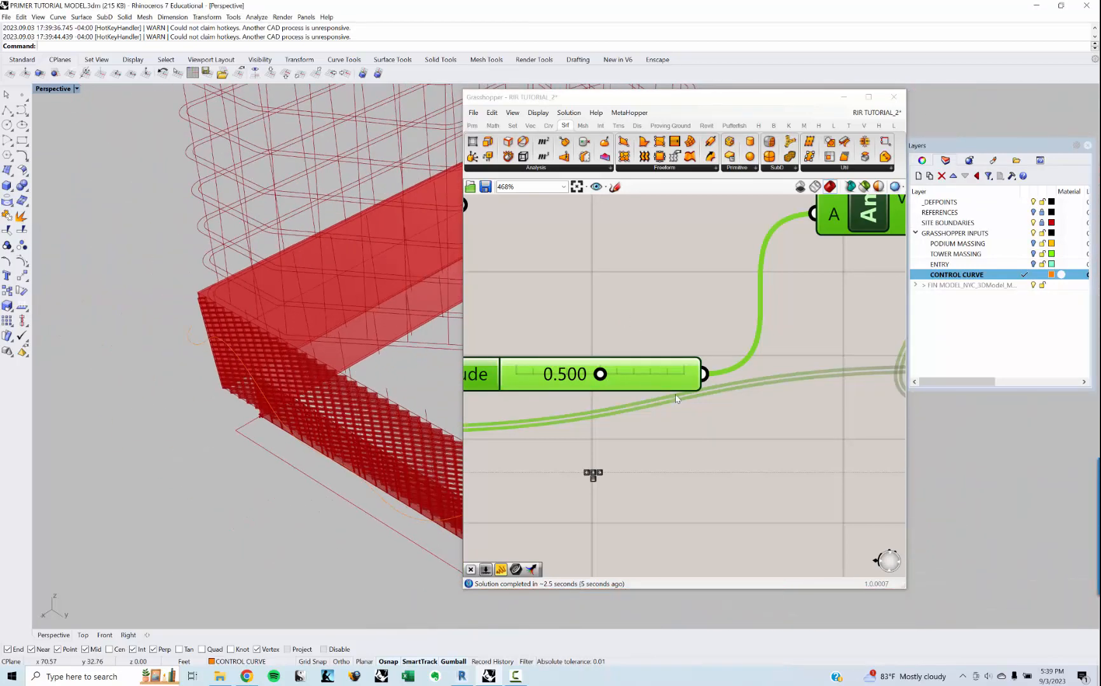
- Reposition the Extrude component and place the 0.500 slider directly beneath the Amplitude component
scroll(675, 398, "down", 8)
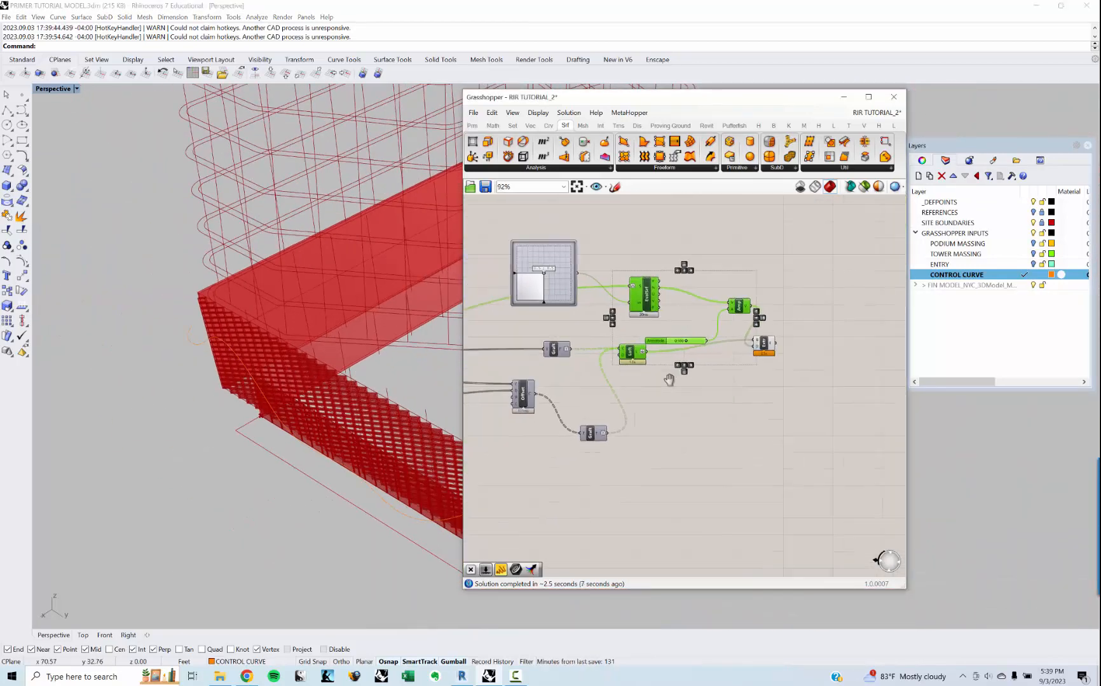
left_click_drag(773, 347, 788, 374)
left_click_drag(665, 344, 683, 334)
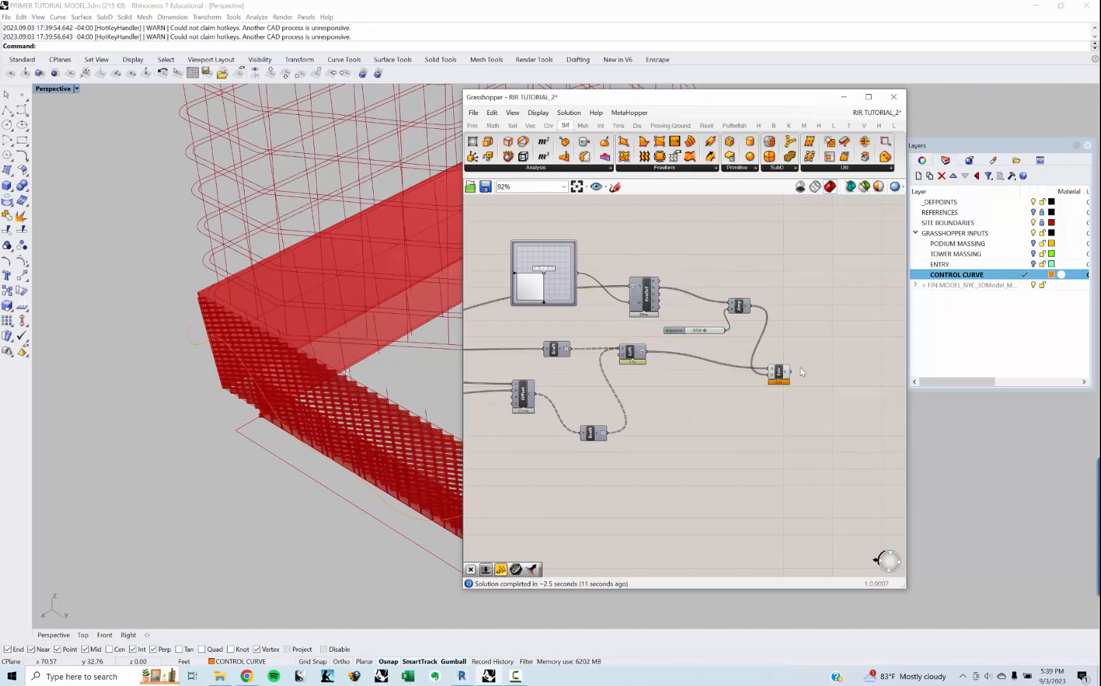
- Duplicate the MD Slider, Evaluate Surface, Amplitude with its slider, and Extrude components, placing the copies below the originals
left_click(783, 374)
left_click(737, 308, "shift")
left_click(674, 331, "shift")
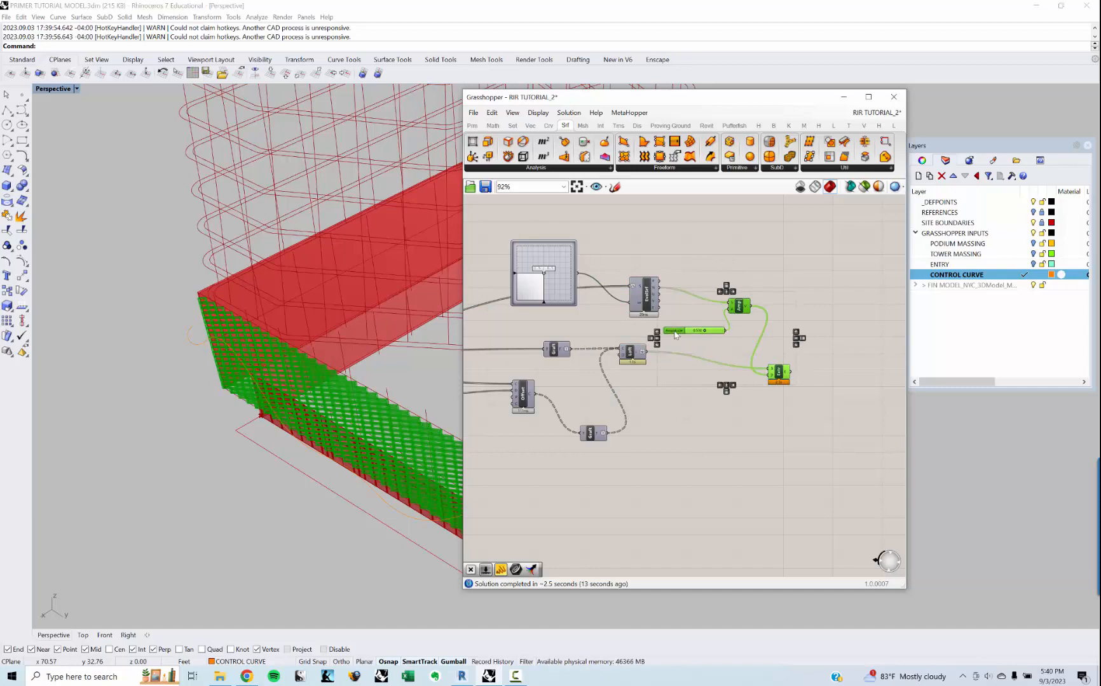
left_click(646, 306, "shift")
left_click(564, 296, "shift")
scroll(565, 295, "down", 3)
key("ctrl+c")
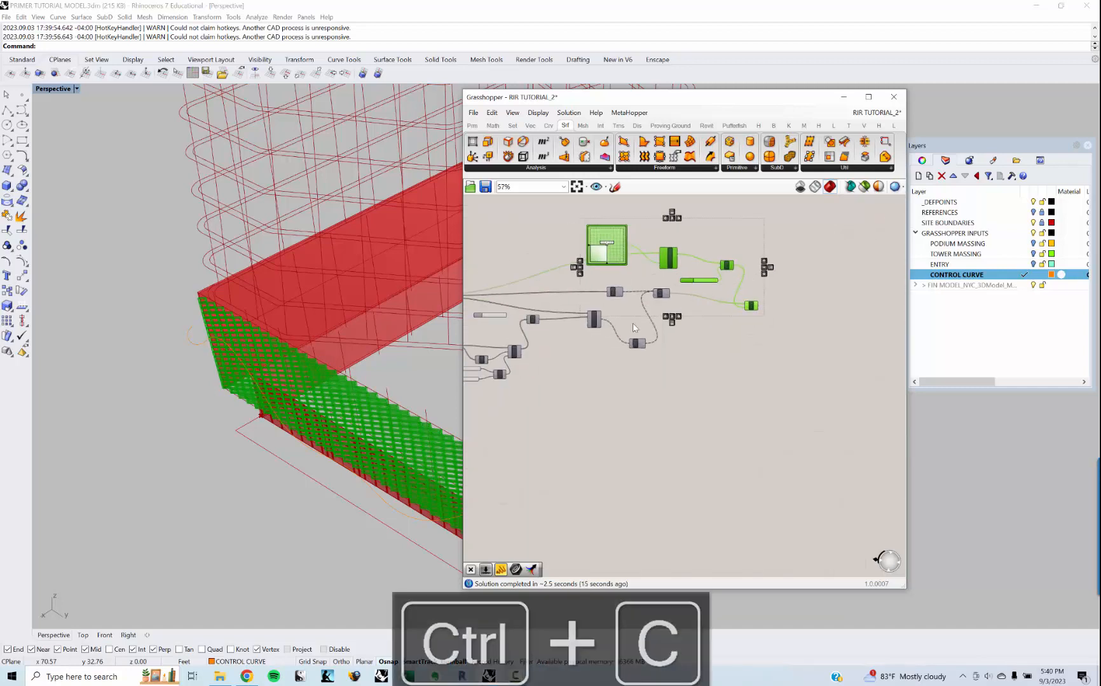
key("ctrl+v")
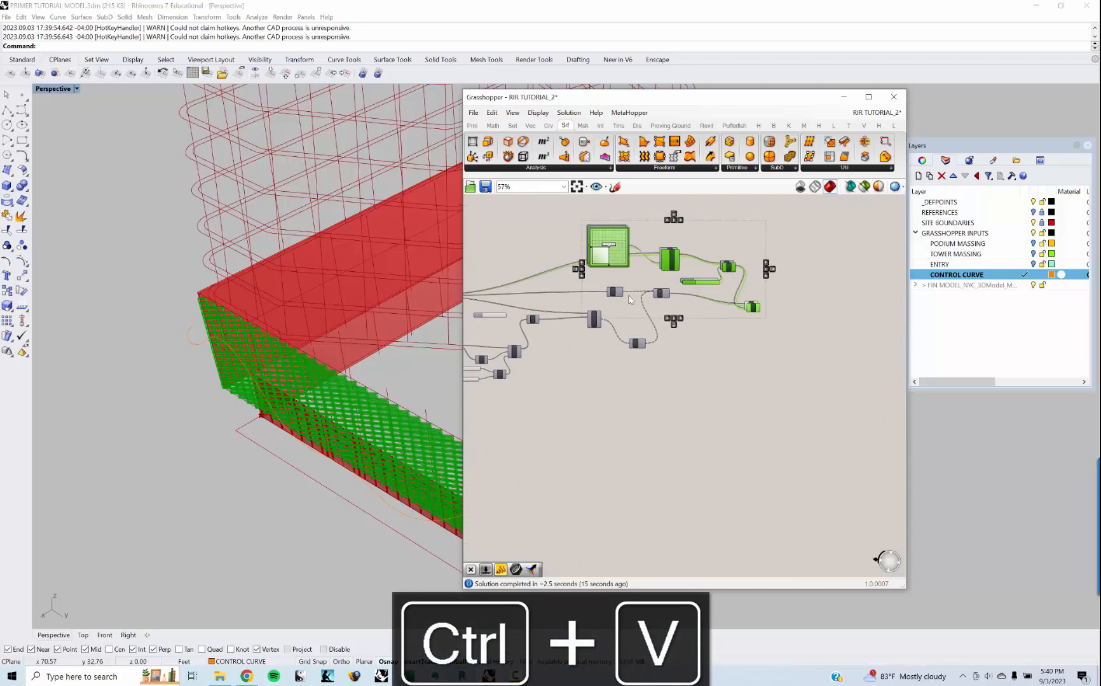
scroll(631, 300, "down", 3)
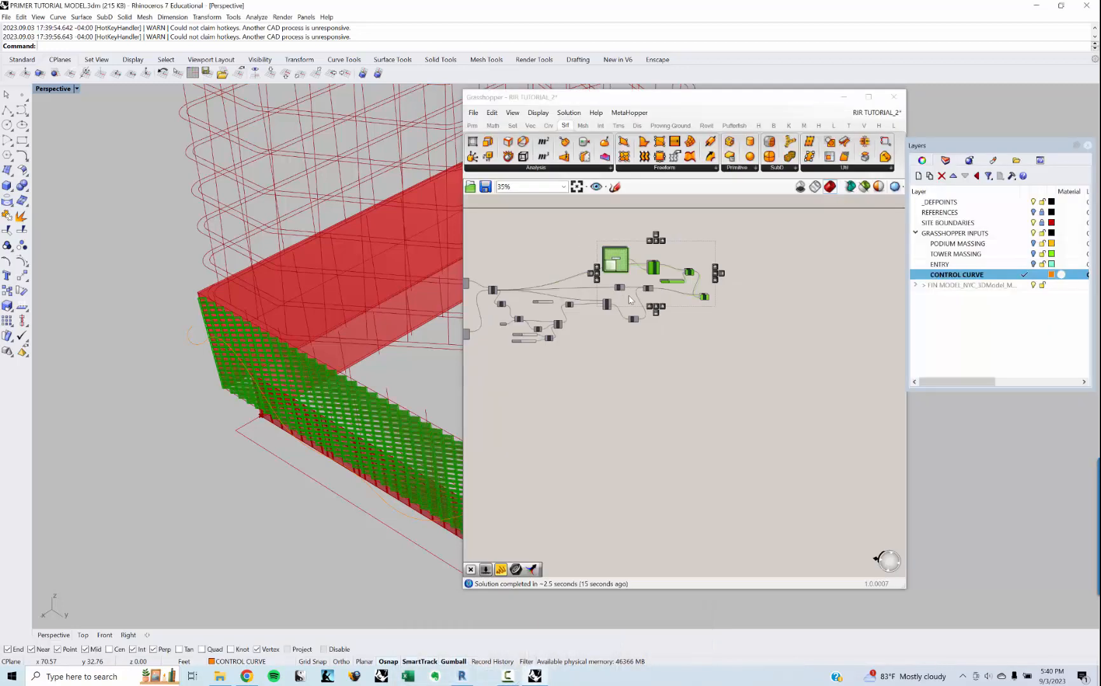
left_click_drag(620, 263, 655, 394)
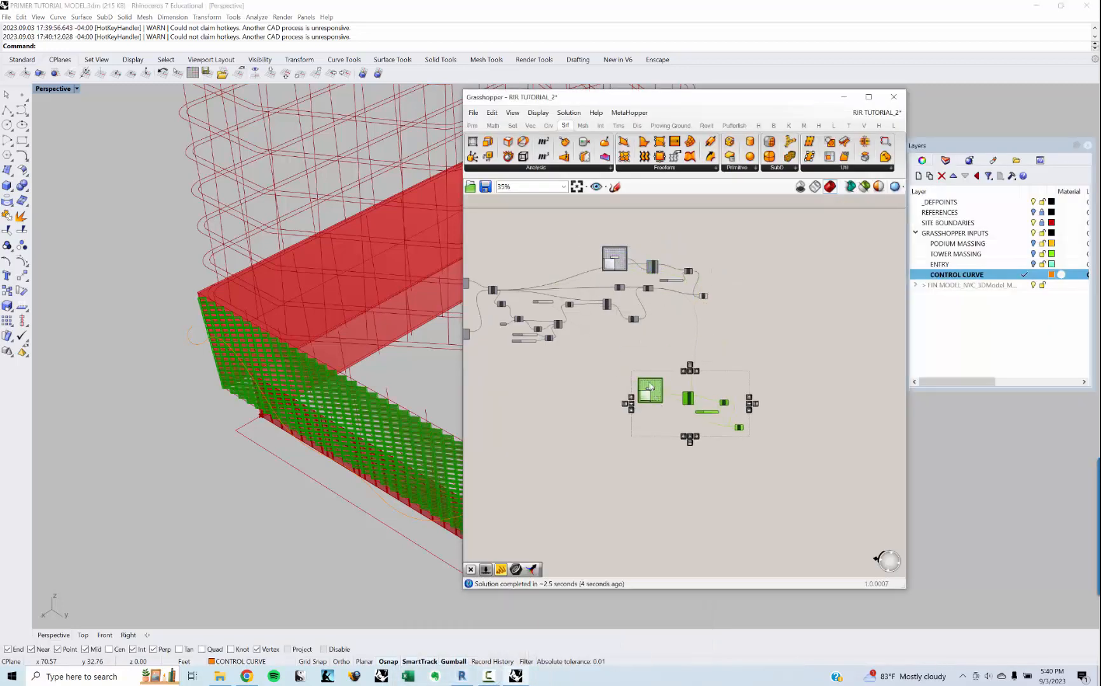
- Lock the Grasshopper solver
scroll(649, 386, "up", 4)
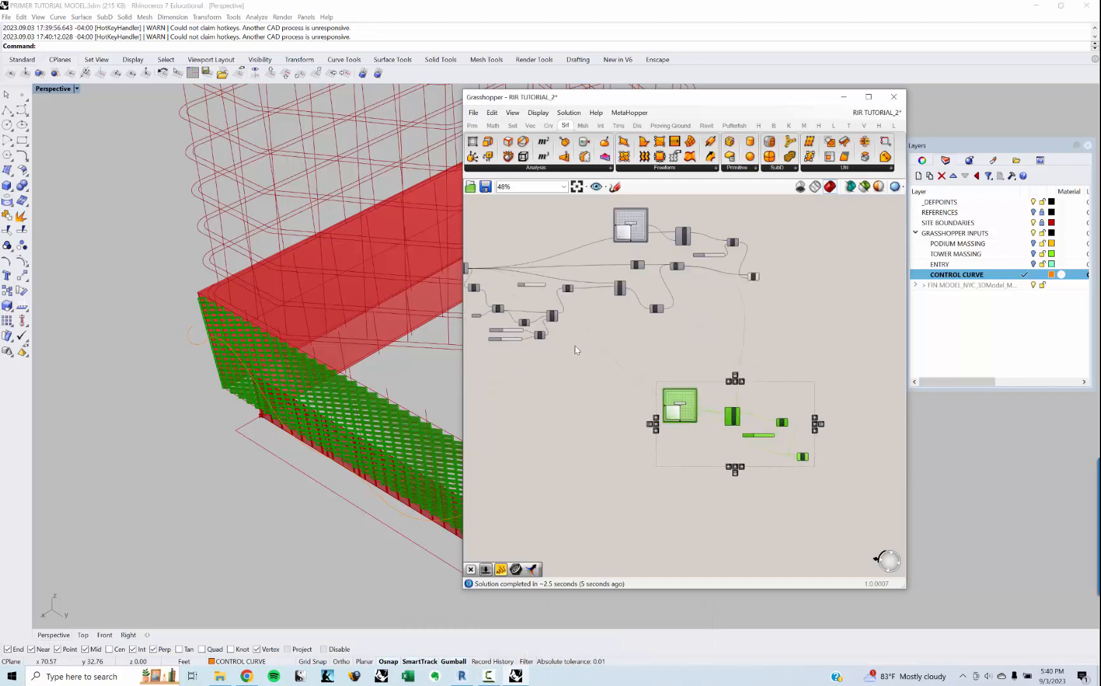
right_click(737, 344)
left_click(771, 443)
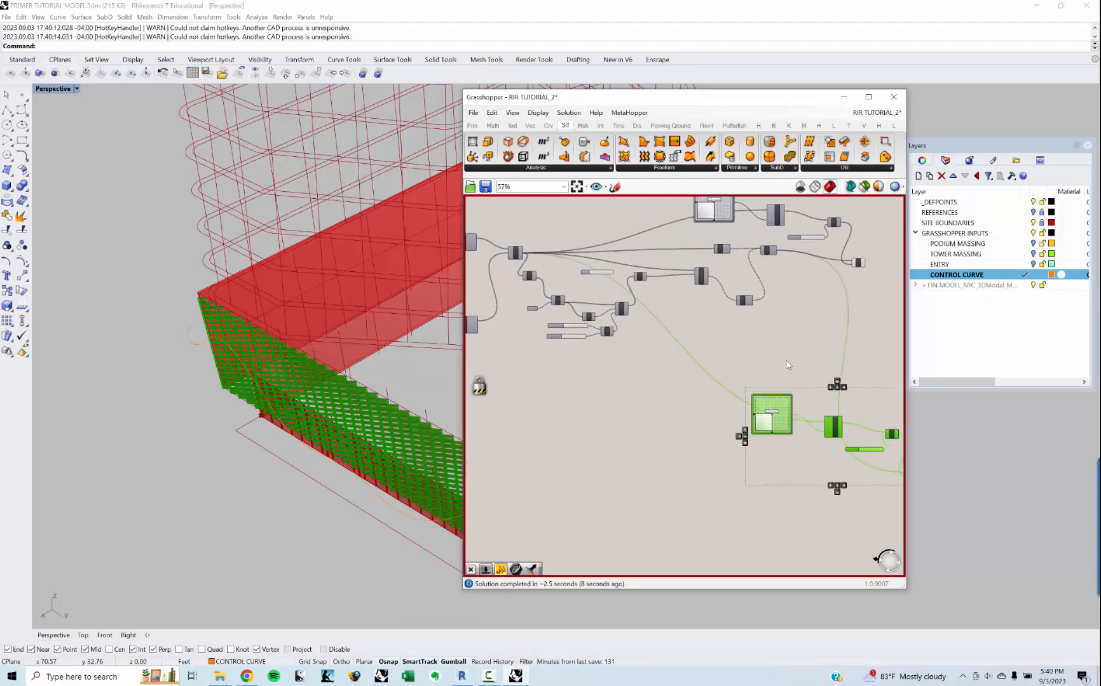
- Add a Merge component beside the second podium face's panel (SQuads) component
right_click_drag(786, 356, 886, 352)
scroll(577, 301, "up", 2)
right_click_drag(585, 304, 590, 322)
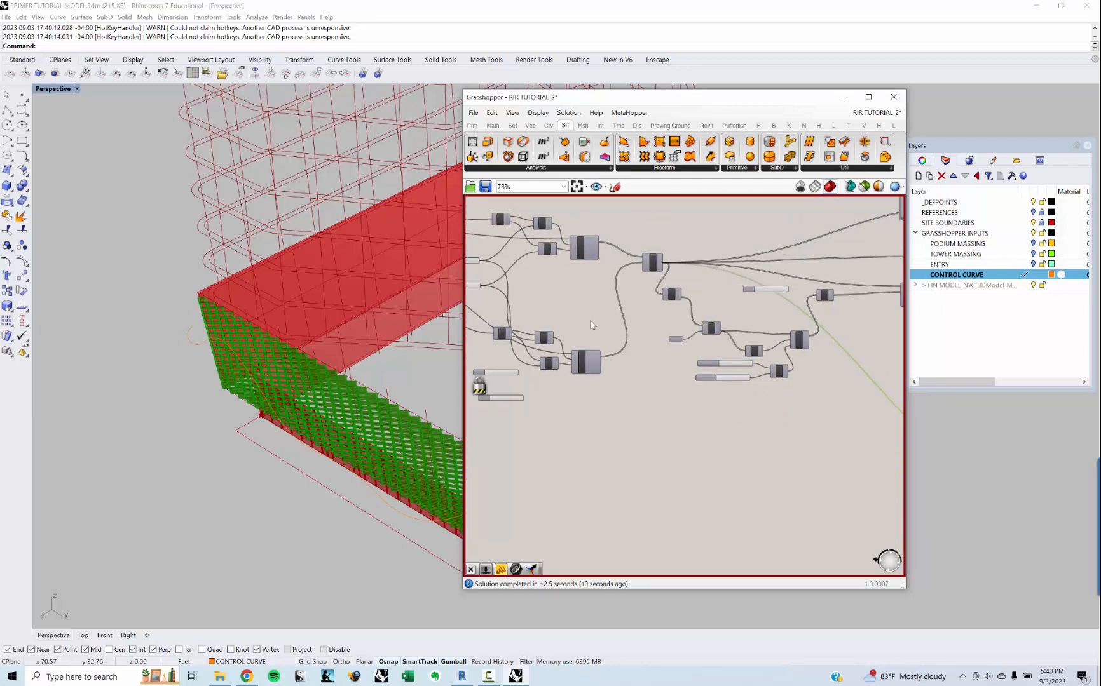
scroll(653, 316, "up", 2)
double_click(648, 407)
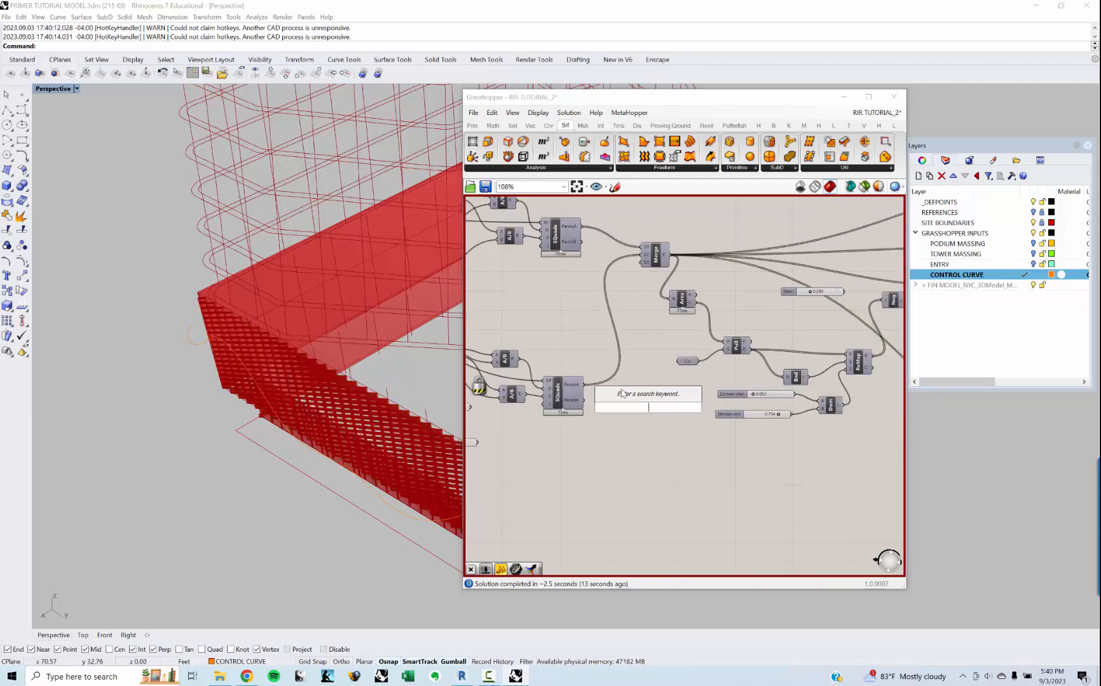
type("merge")
left_click(621, 394)
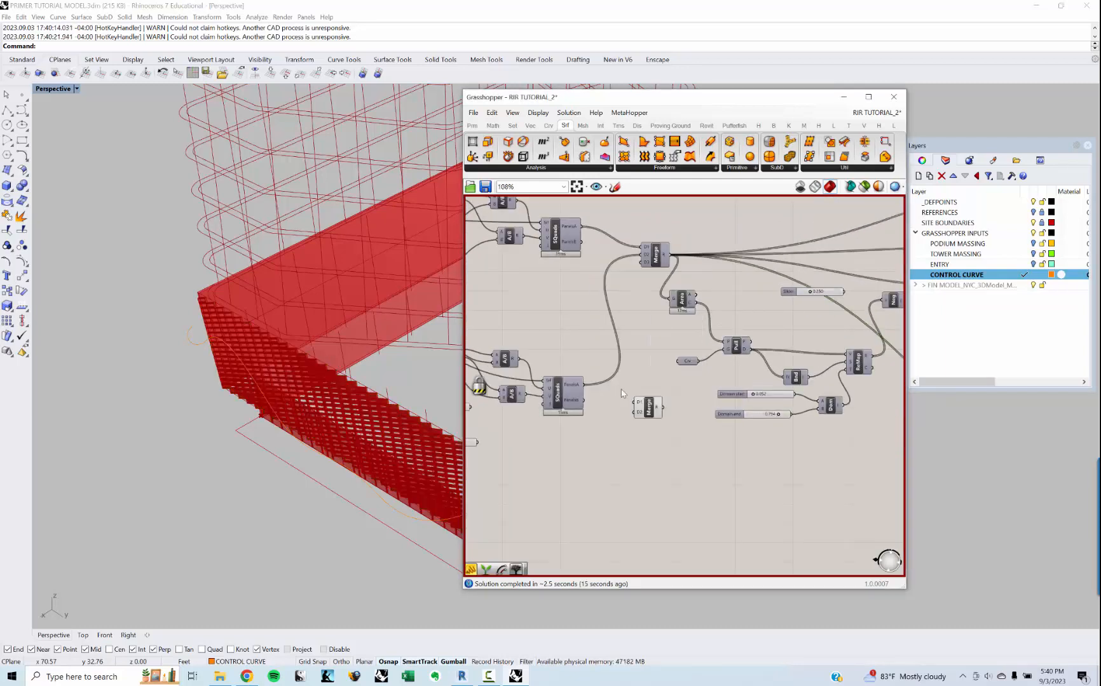
- Wire the second panel outputs of both SQuads components into the new Merge, and its result into the copied Evaluate Surface
left_click_drag(581, 242, 629, 467)
scroll(674, 430, "down", 4)
scroll(675, 427, "down", 1)
scroll(622, 495, "up", 2)
scroll(572, 478, "up", 6)
scroll(699, 362, "down", 4)
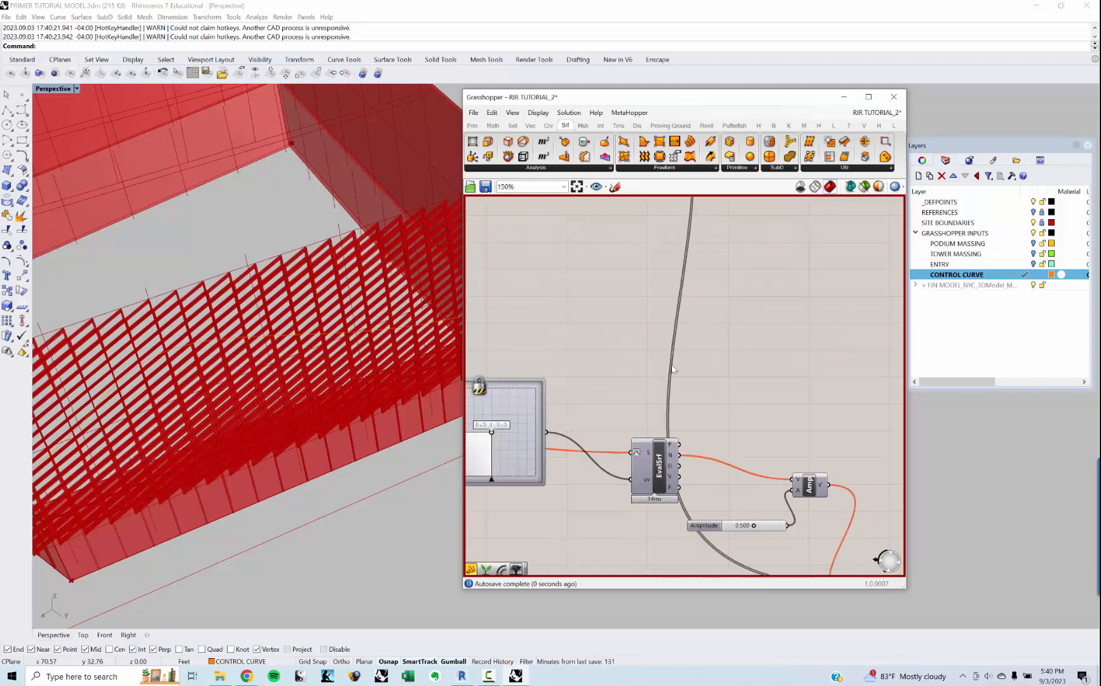
right_click_drag(499, 370, 713, 367)
right_click_drag(577, 338, 725, 398)
scroll(548, 342, "up", 3)
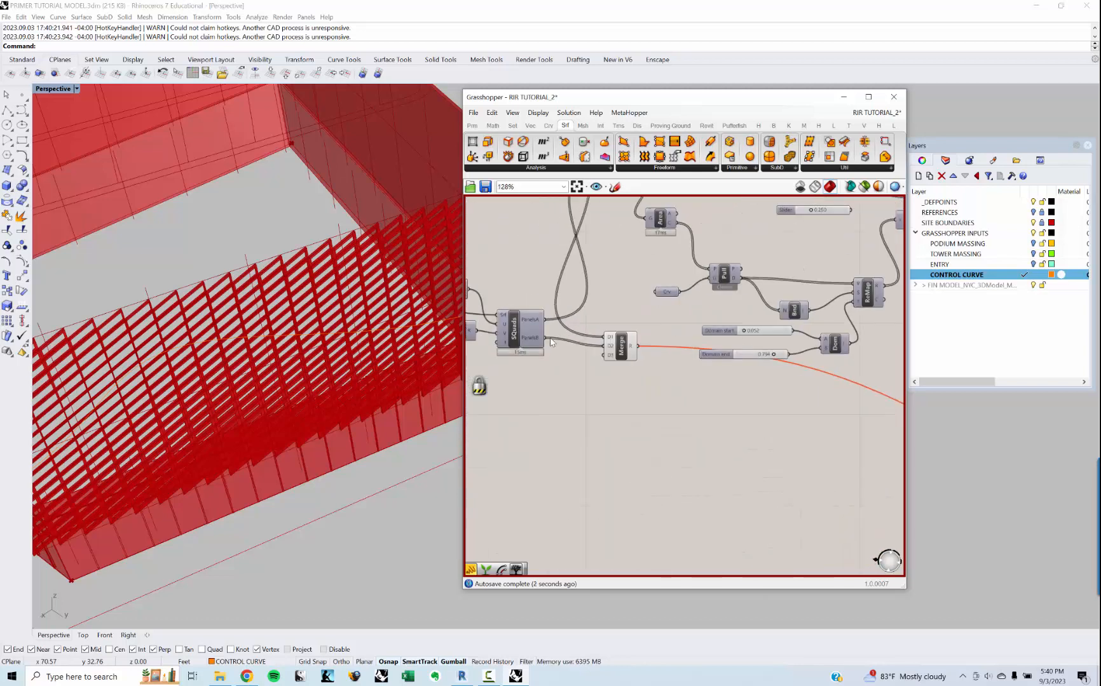
- Replace the copied Extrude's base input with the result of the new panel Merge
scroll(601, 360, "down", 5)
left_click_drag(547, 342, 763, 417)
scroll(606, 359, "up", 4)
scroll(630, 364, "down", 8)
scroll(826, 431, "up", 10)
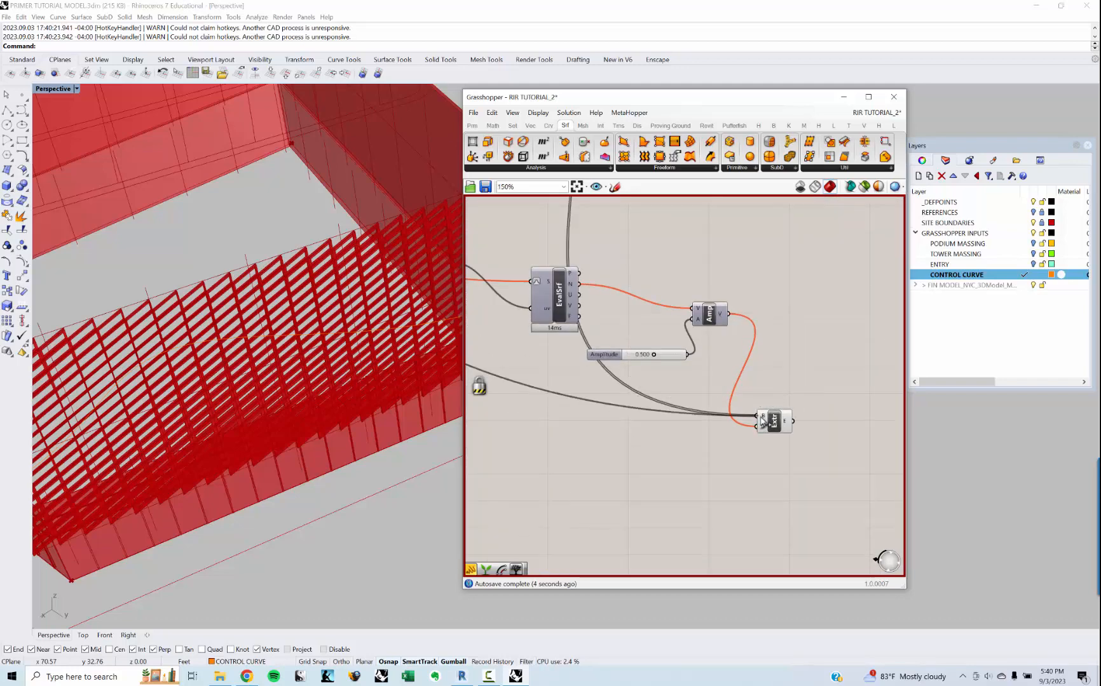
scroll(731, 347, "down", 4)
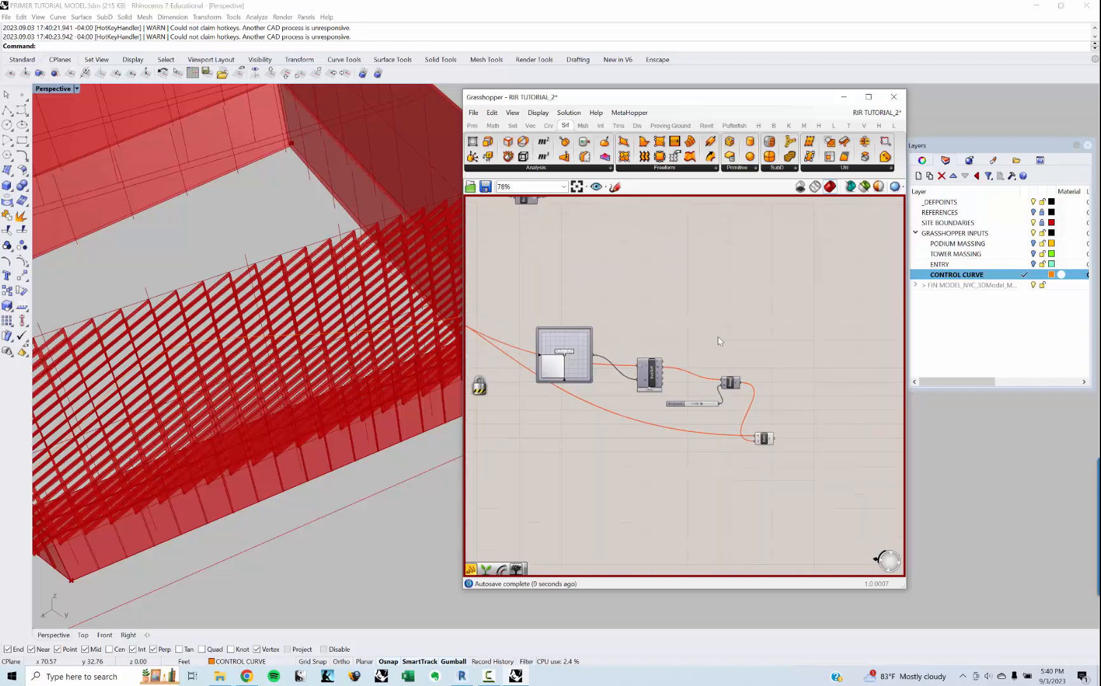
- Unlock the solver and view the second set of extruded panels on the podium faces
right_click(731, 352)
left_click(757, 459)
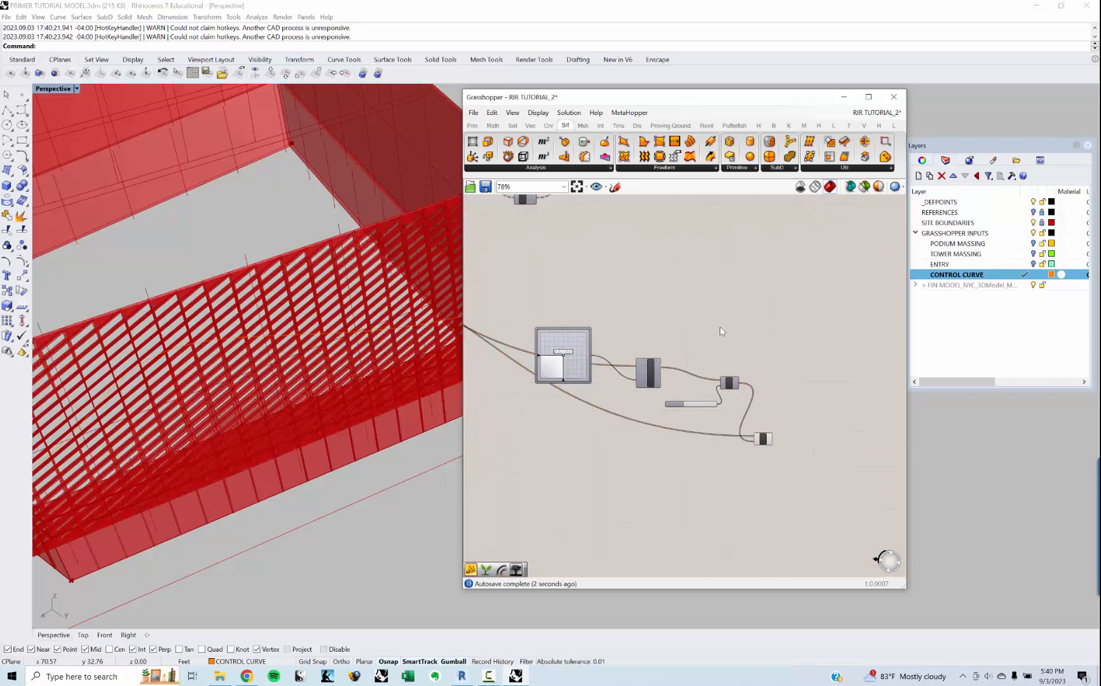
scroll(709, 343, "up", 2)
scroll(740, 448, "up", 2)
left_click(739, 452)
right_click_drag(273, 289, 264, 249)
scroll(263, 250, "down", 5)
left_click(567, 402)
scroll(568, 401, "down", 3)
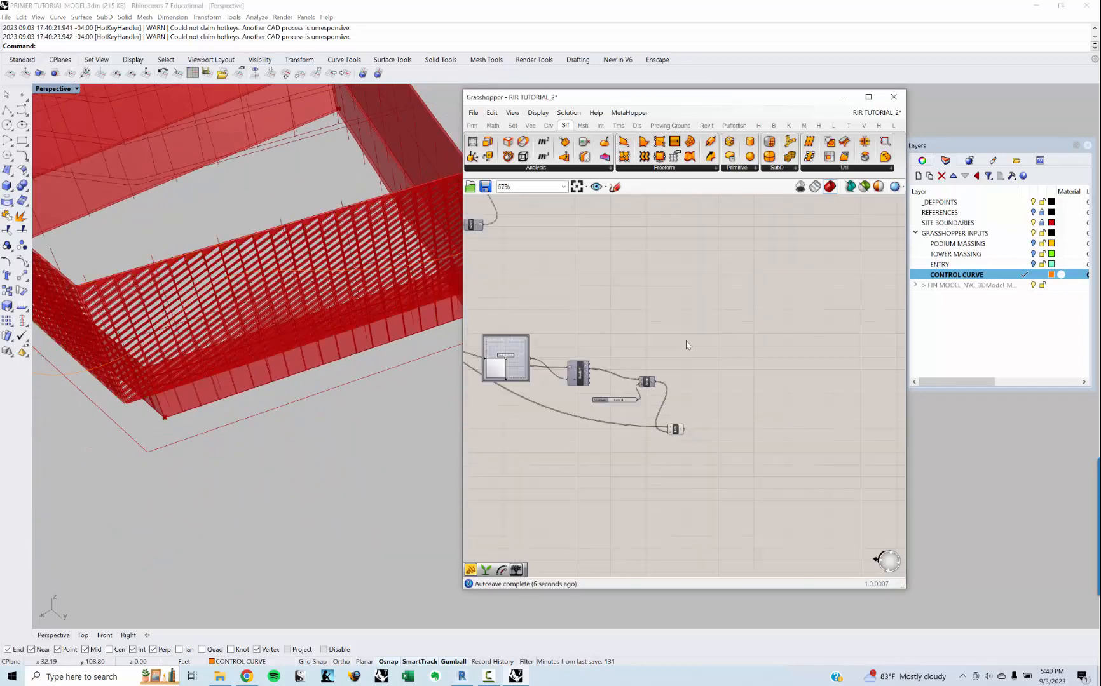
- Add a Merge component near the copied Amplitude and Extrude components
scroll(688, 344, "down", 1)
right_click_drag(687, 343, 666, 423)
scroll(665, 432, "up", 3)
double_click(666, 431)
type("MER")
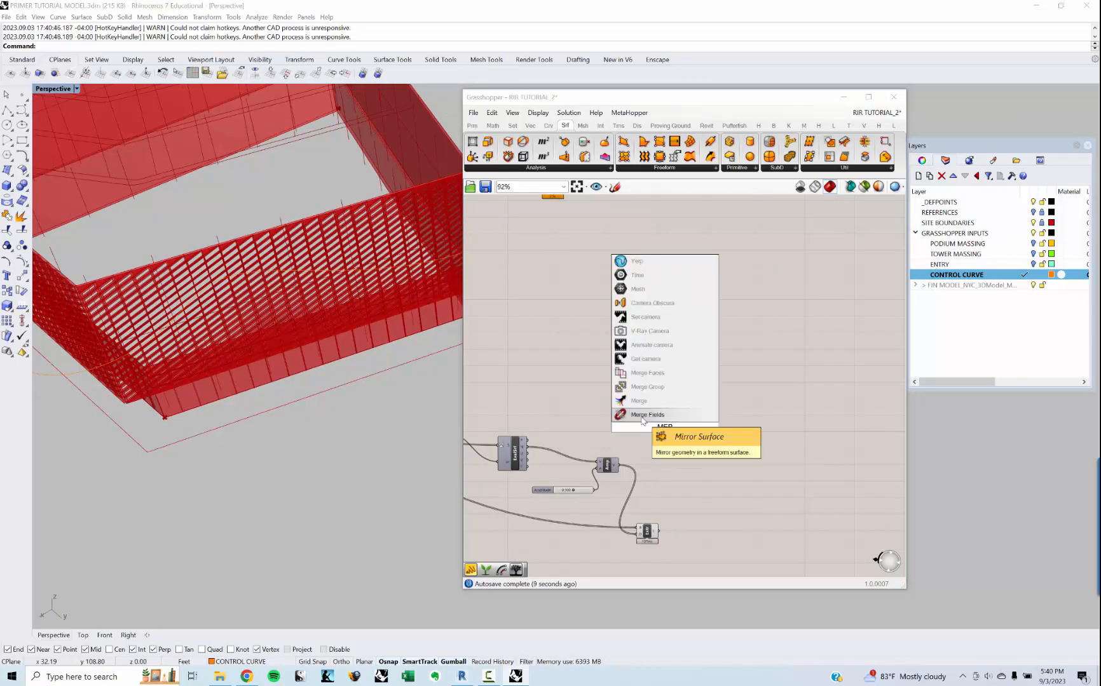
key("Up")
key("Return")
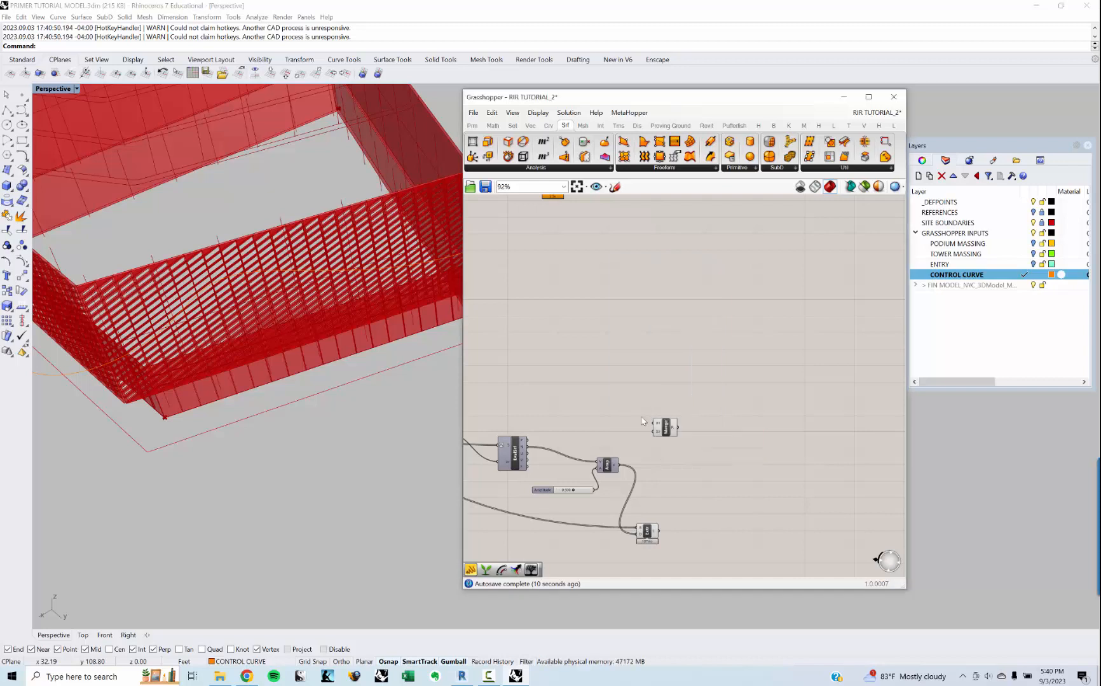
- Connect the original and copied Extrude outputs to D1 and D2 of the new Merge, and remove its spare D3 input
right_click_drag(563, 306, 567, 325)
scroll(567, 325, "down", 2)
scroll(566, 237, "up", 3)
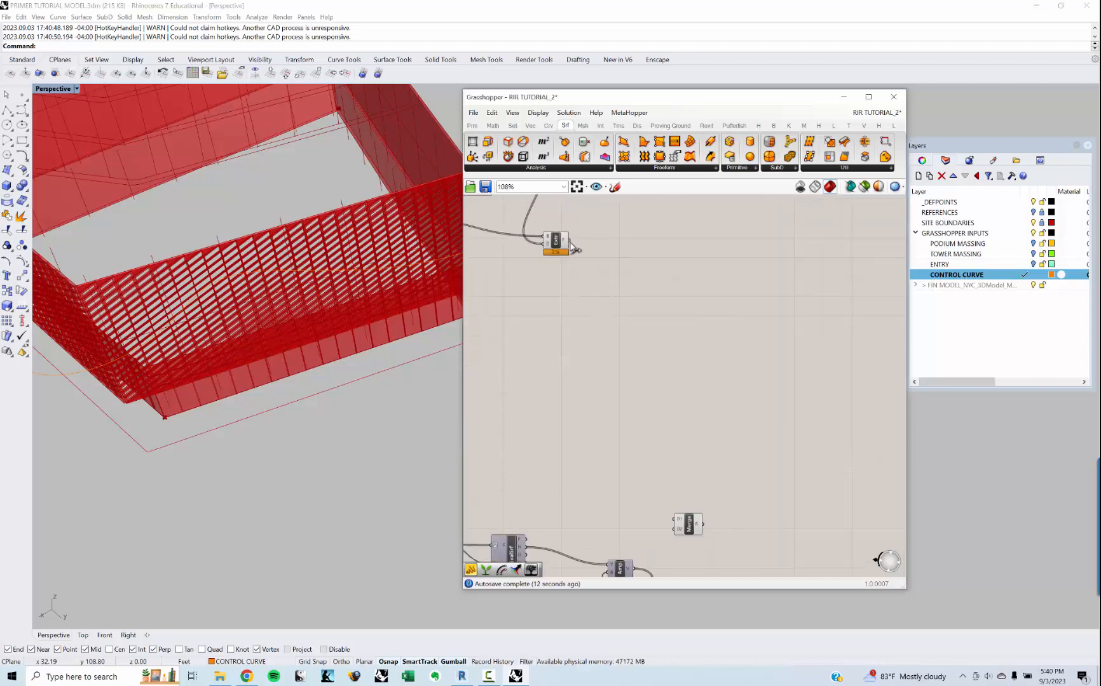
left_click_drag(570, 240, 675, 519)
right_click_drag(690, 561, 678, 457)
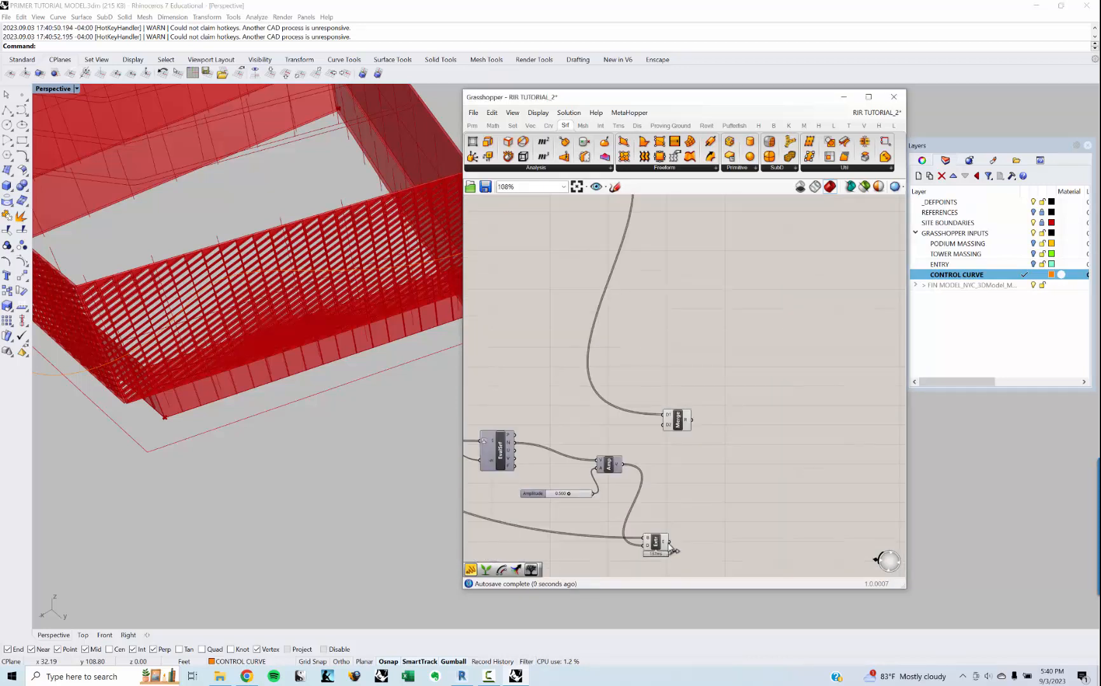
left_click_drag(669, 545, 665, 424)
scroll(667, 427, "up", 3)
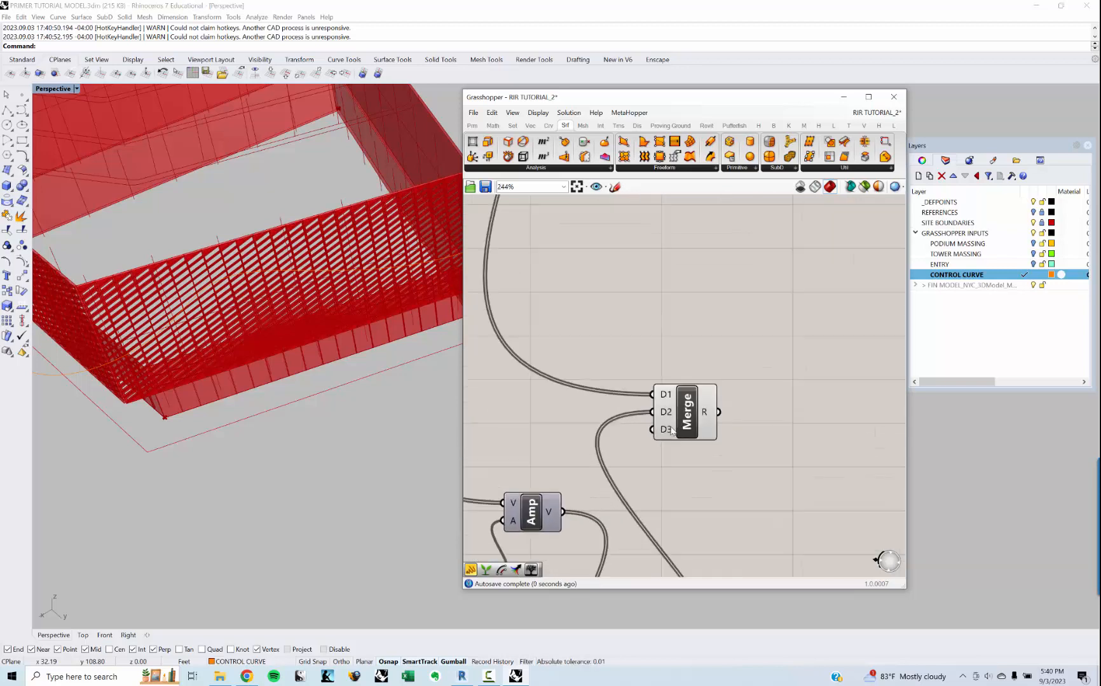
scroll(671, 430, "up", 2)
left_click(677, 432)
mouse_move(724, 403)
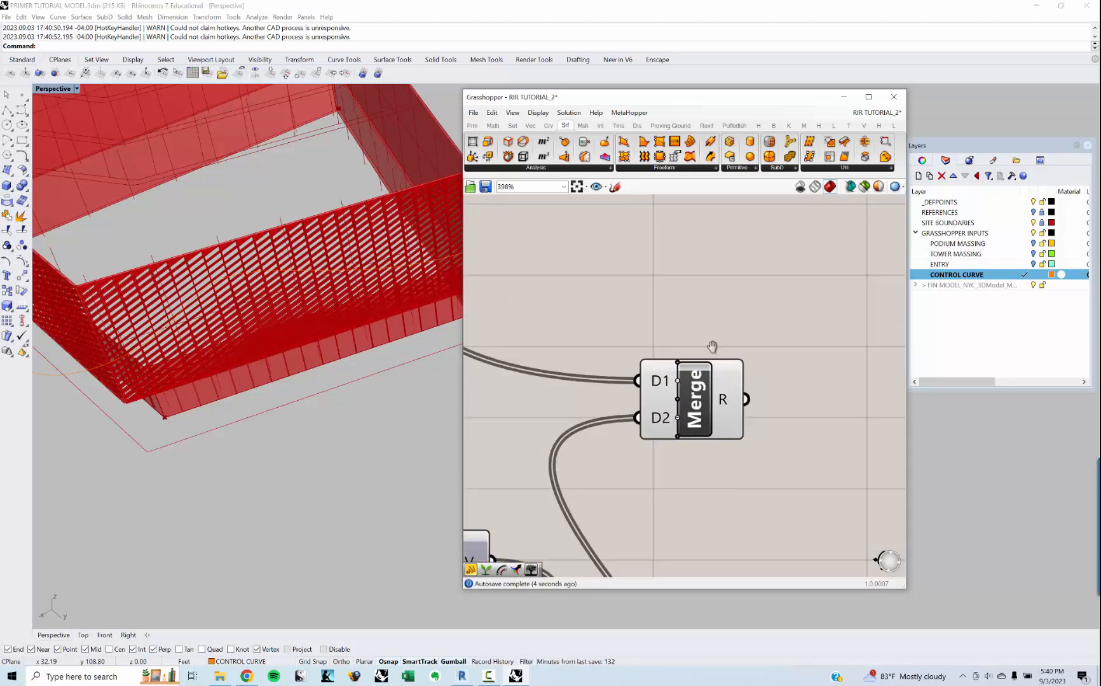
- Add an Add Geometry DirectShape component after the extrusion Merge, leaving space between them
scroll(712, 353, "down", 2)
double_click(685, 385)
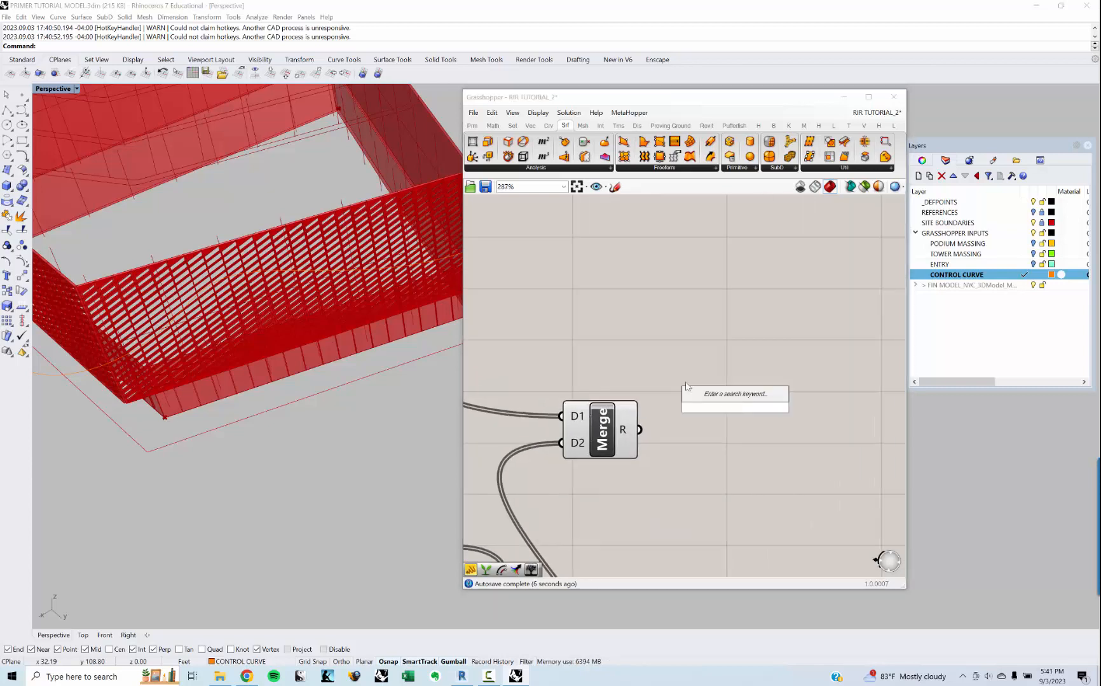
type("direct sh")
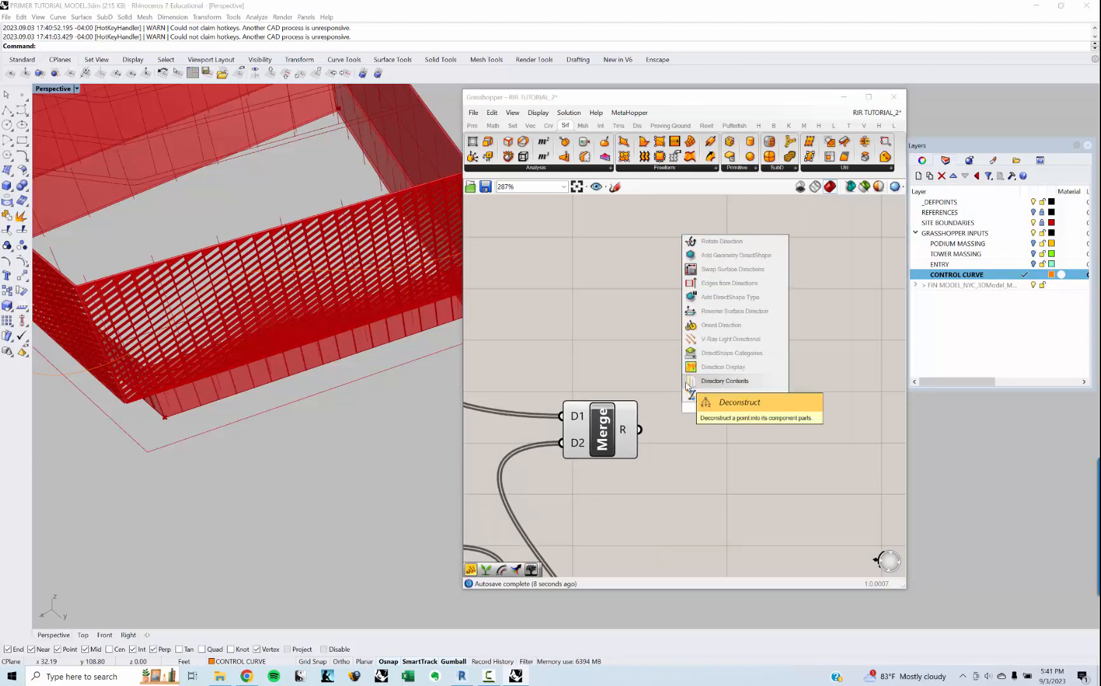
type("ape")
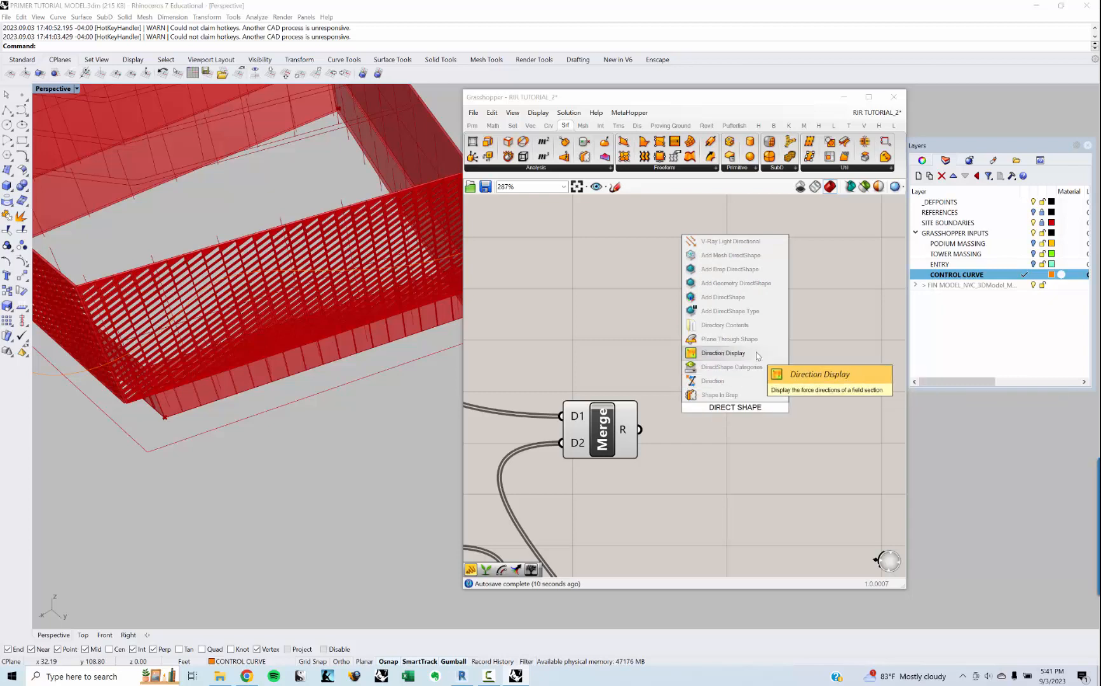
left_click(735, 283)
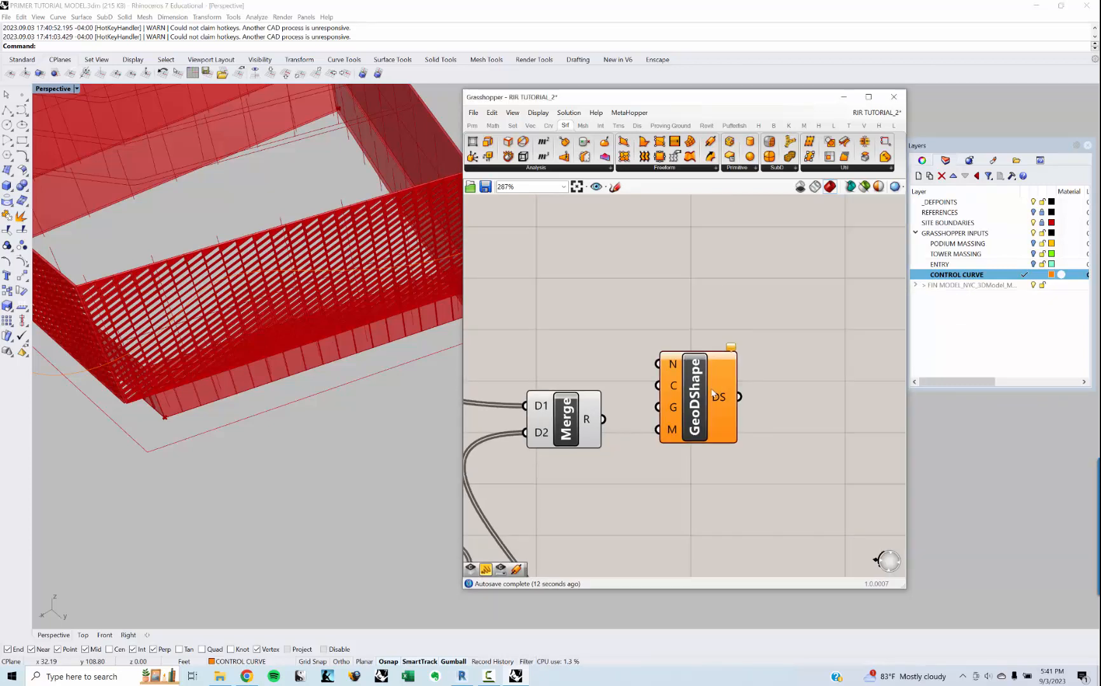
left_click(695, 343)
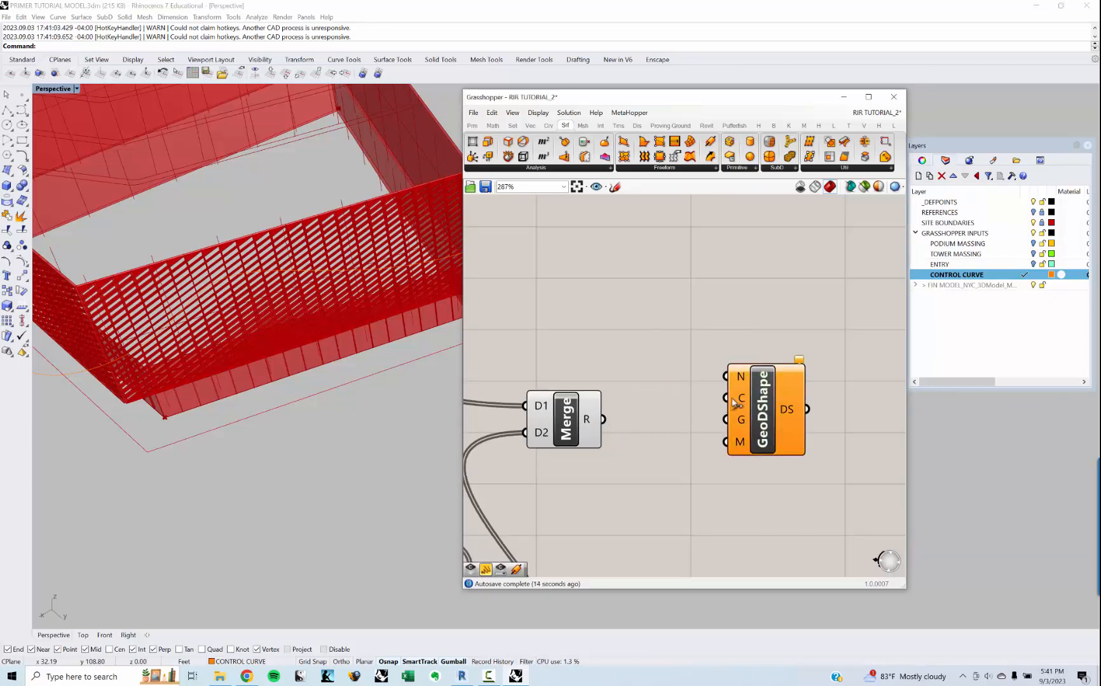
- Add a Category parameter between the extrusion Merge and the DirectShape component
double_click(639, 351)
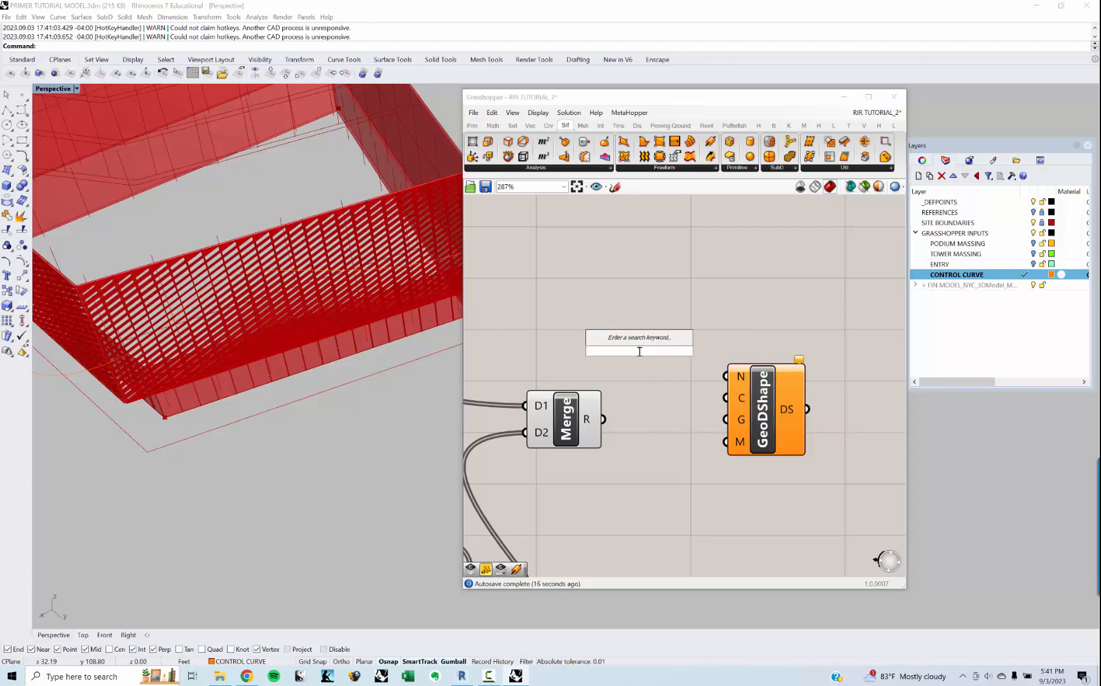
type("CATEG")
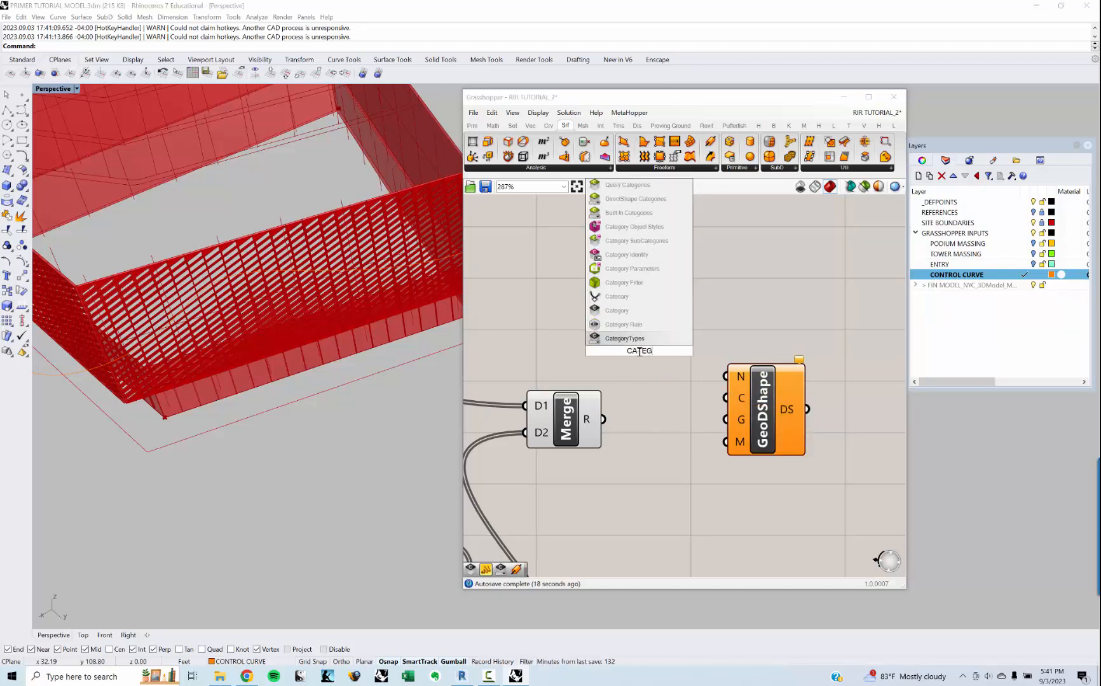
type("ORY")
key("Return")
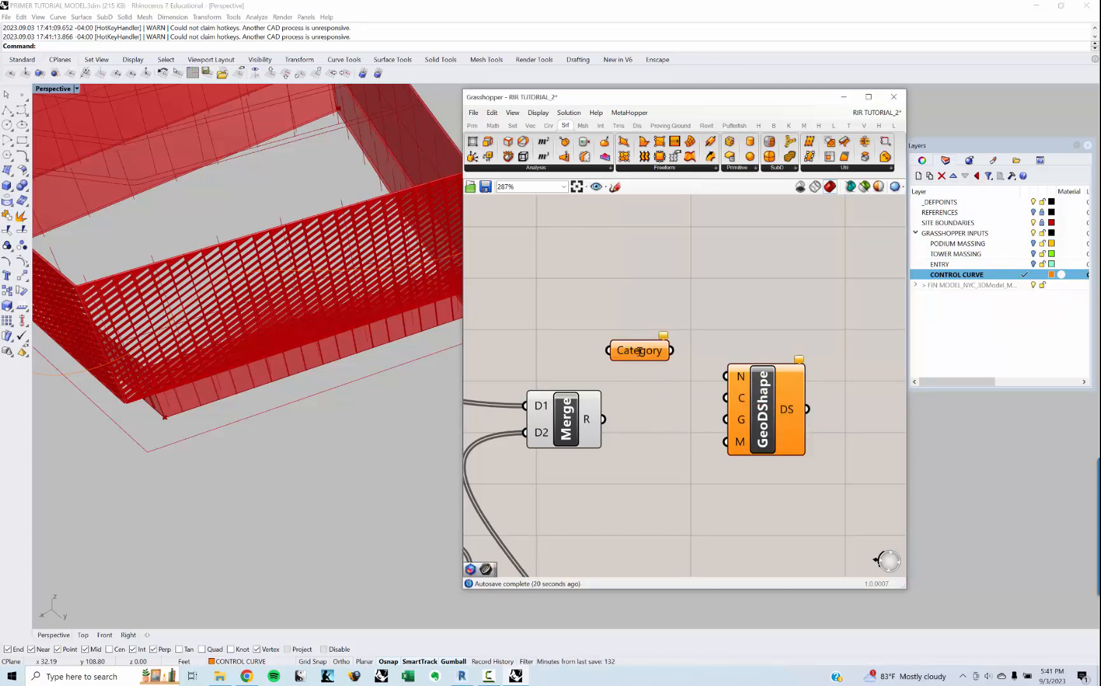
- Set the Category parameter to Curtain Systems and connect it to the DirectShape component's C input
right_click(640, 355)
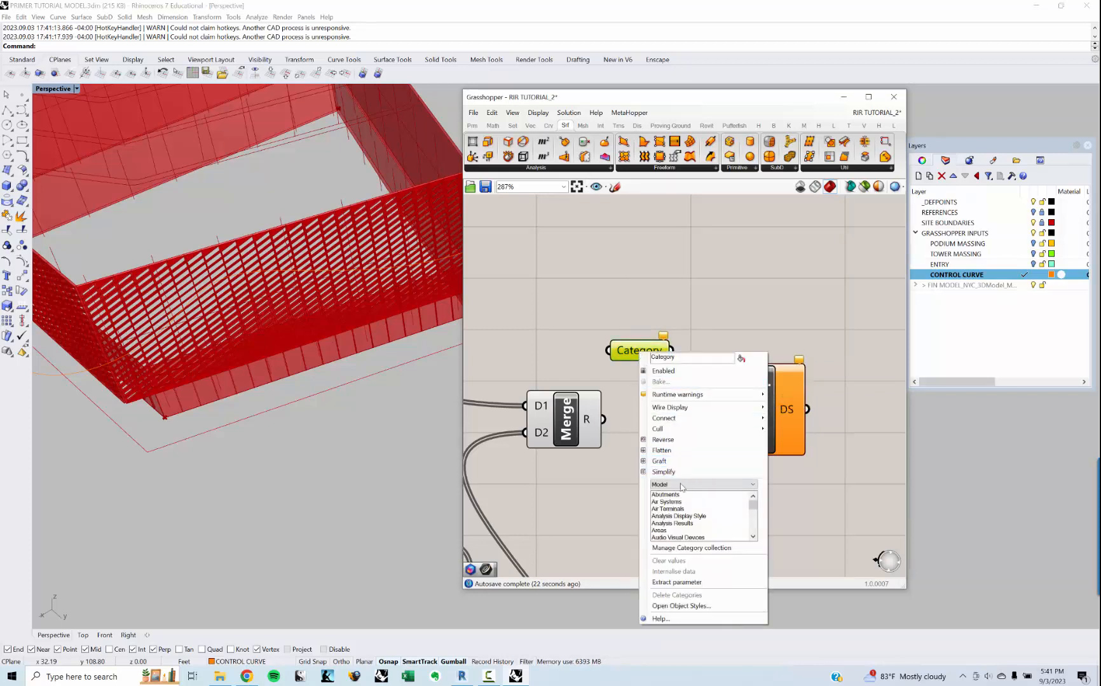
left_click_drag(754, 509, 754, 512)
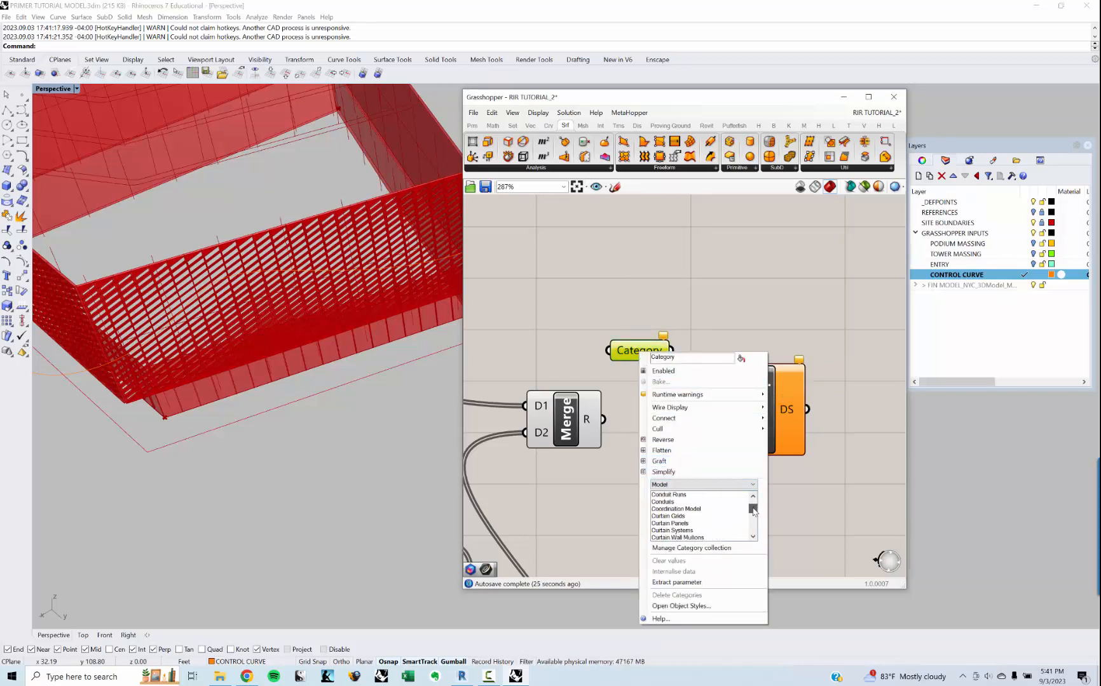
left_click(701, 531)
left_click_drag(672, 351, 728, 399)
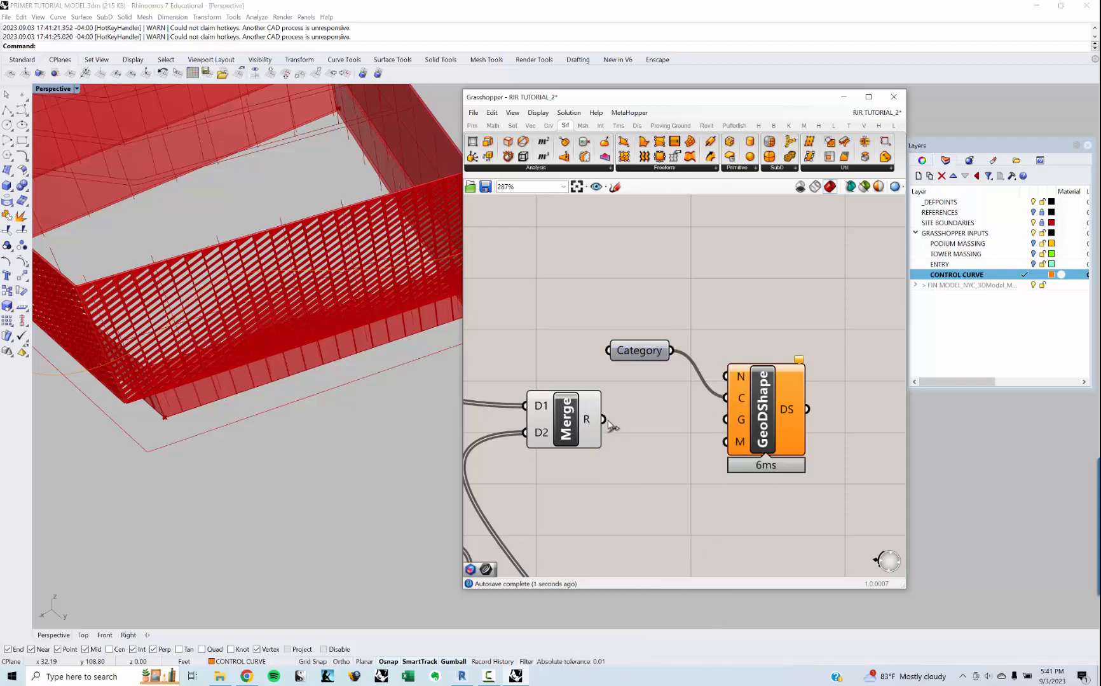
- Connect the extrusion Merge's R output to the DirectShape component's G input, and minimize Grasshopper to show the Revit model
left_click_drag(604, 420, 728, 420)
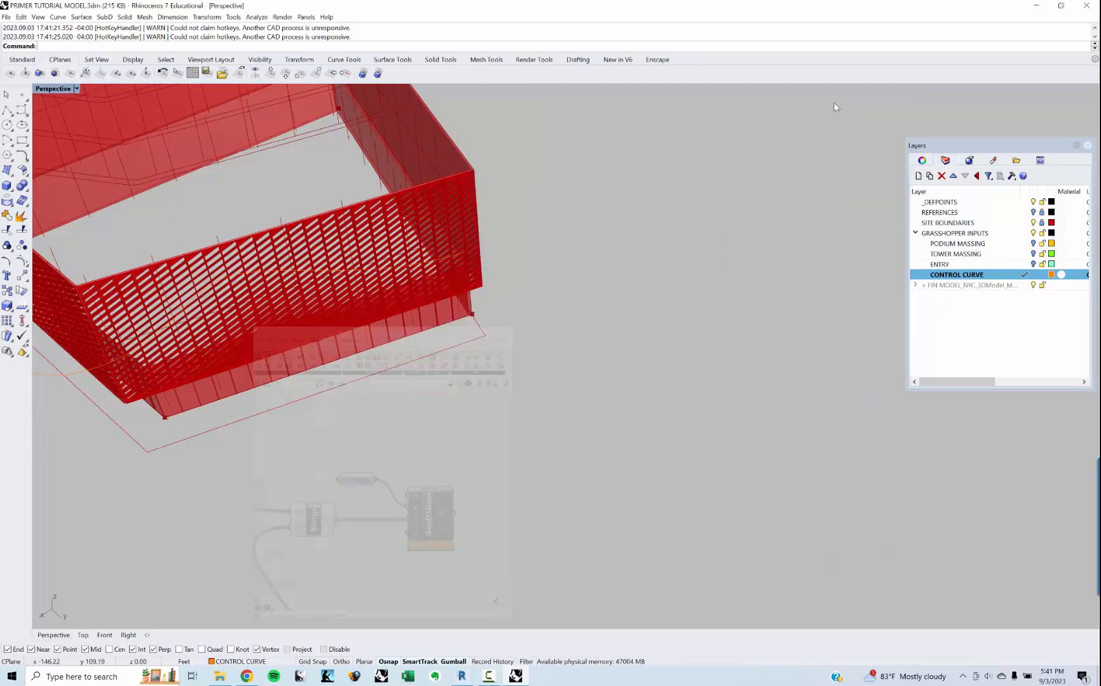
left_click(844, 96)
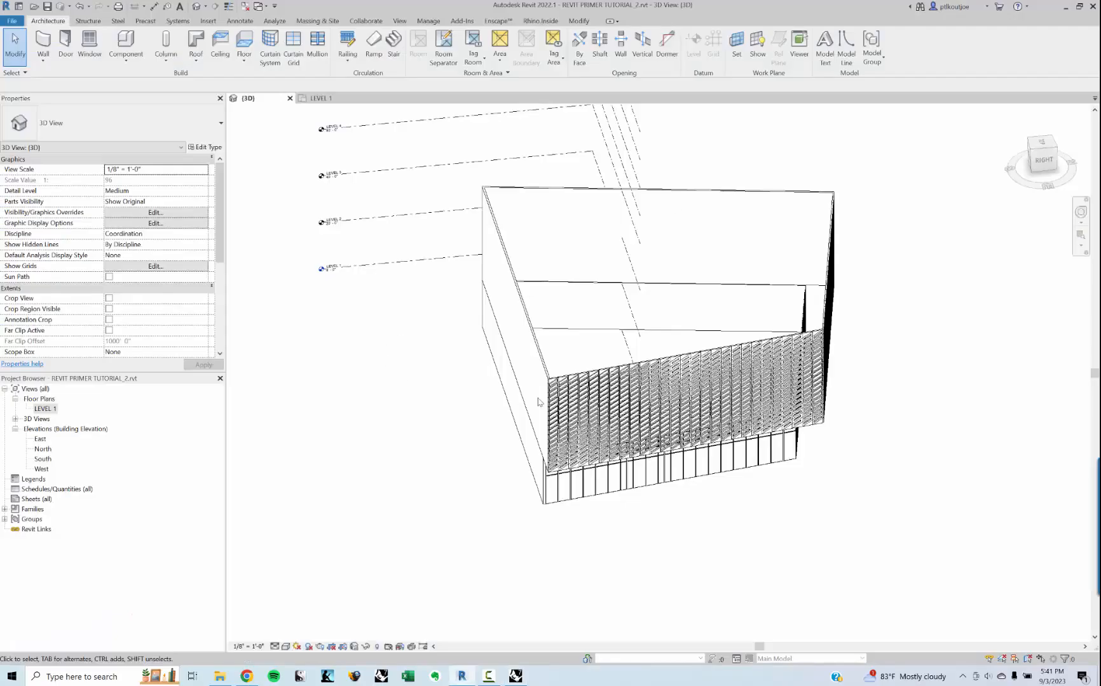
- Examine the podium facade in the Revit 3D view from several angles, selecting it to check how its panels are grouped
left_click(595, 388)
middle_click_drag(855, 383, 692, 314, "shift")
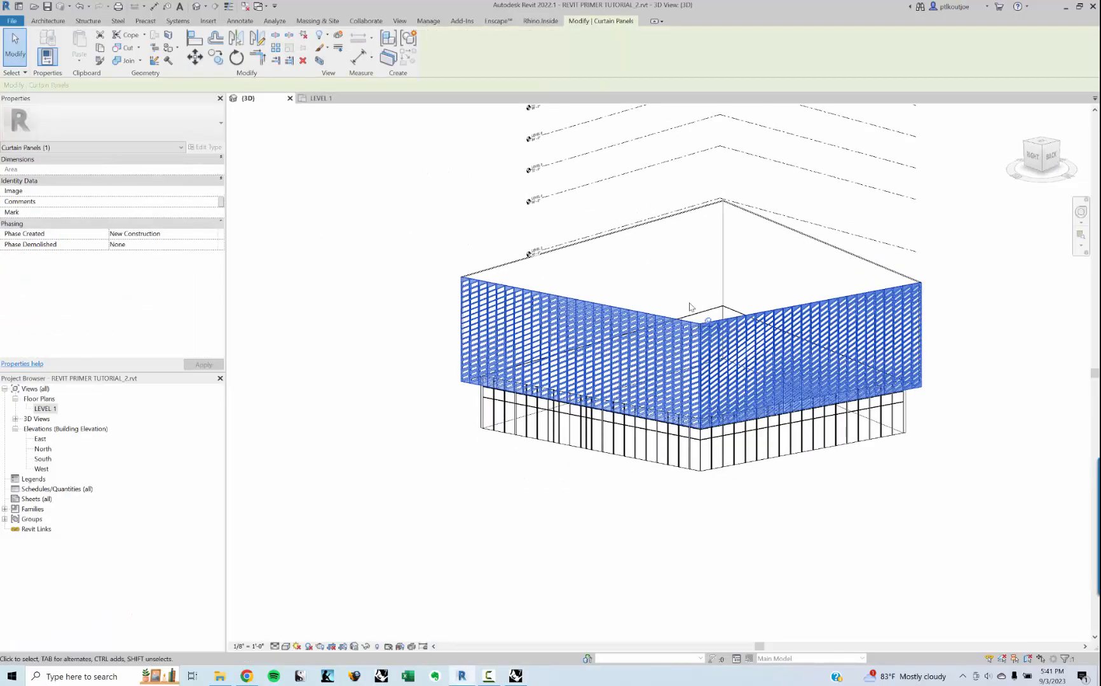
left_click(693, 310)
scroll(693, 309, "up", 3)
middle_click_drag(752, 388, 704, 390, "shift")
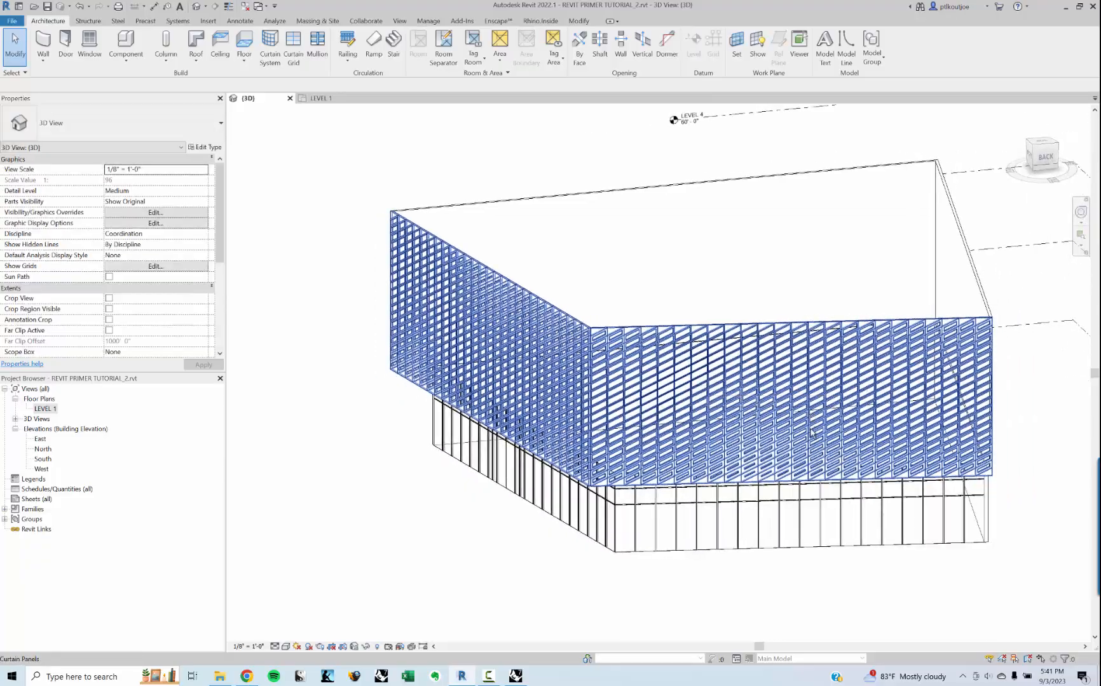
middle_click_drag(353, 457, 365, 305, "shift")
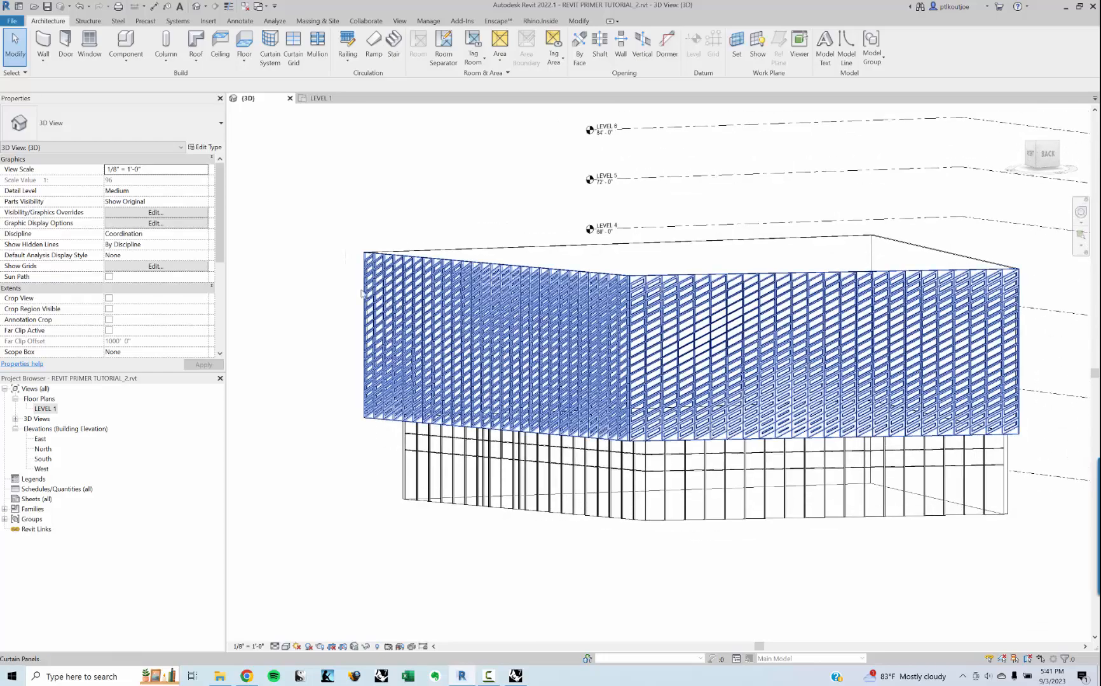
middle_click_drag(855, 319, 426, 578, "shift")
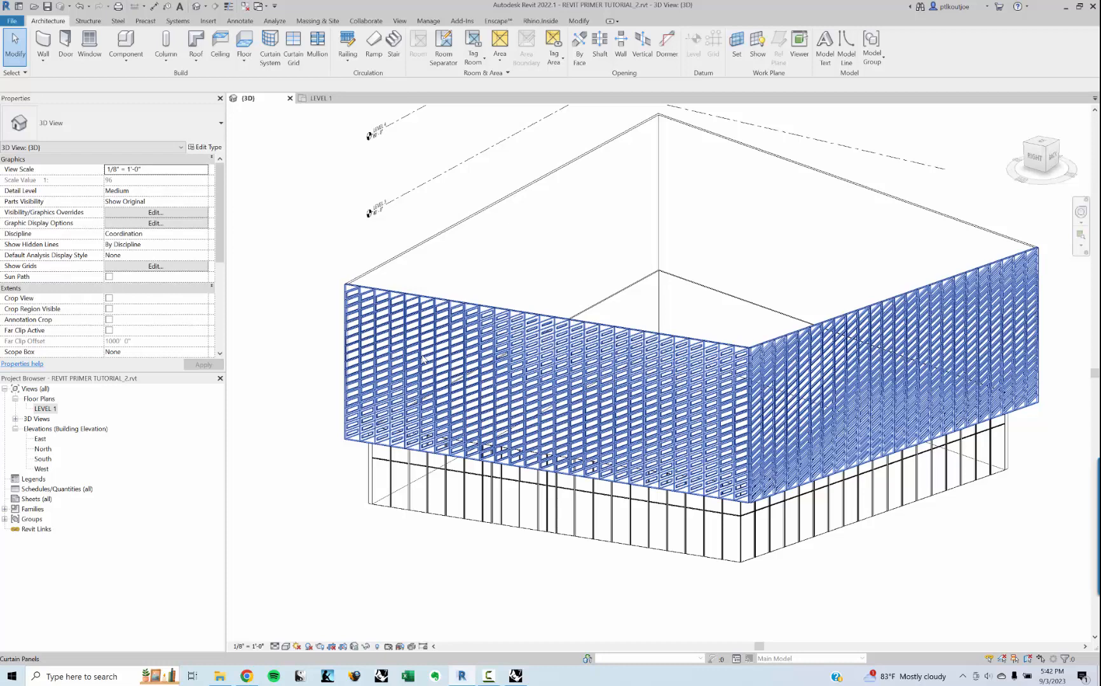
middle_click_drag(842, 385, 633, 321, "shift")
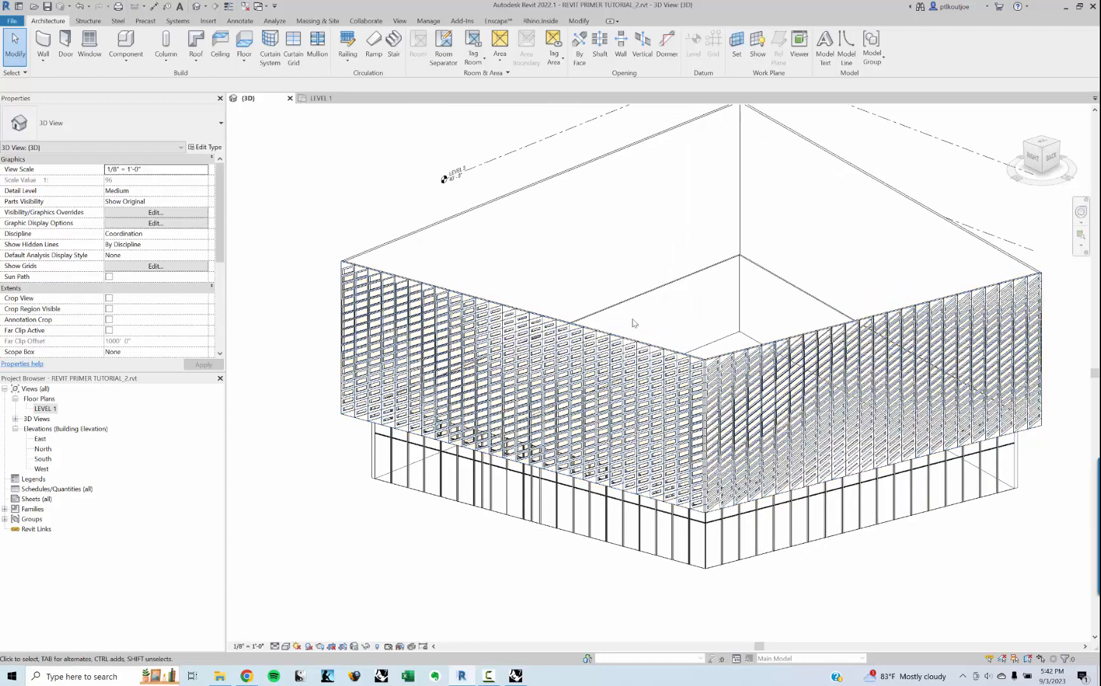
left_click(683, 368)
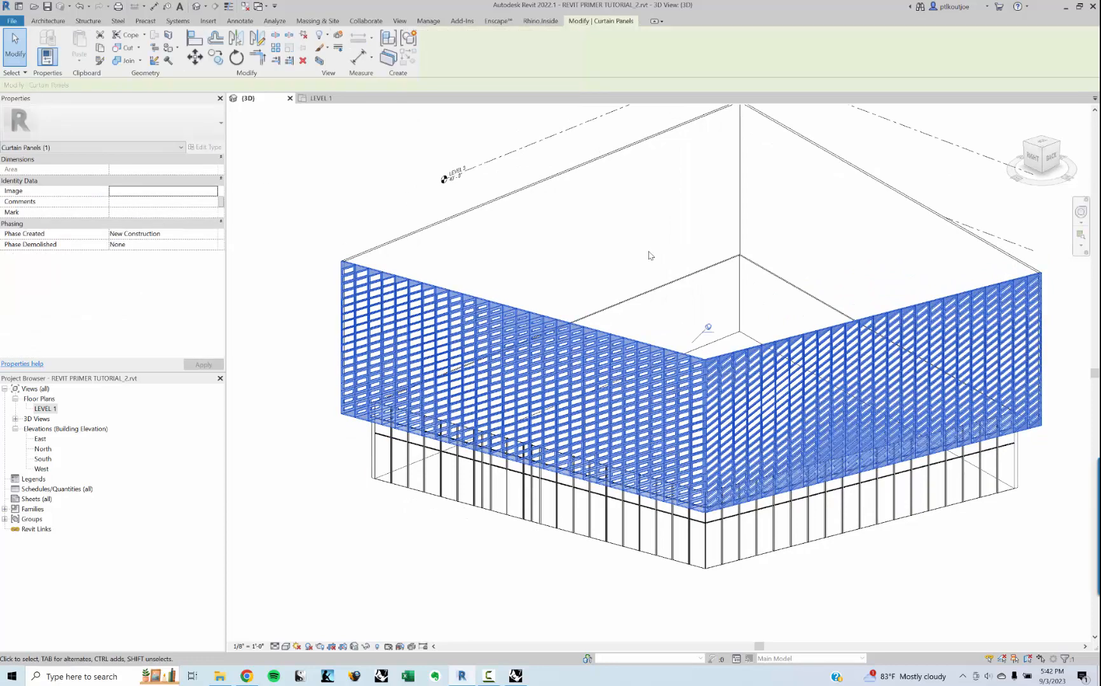
middle_click_drag(648, 255, 704, 367, "shift")
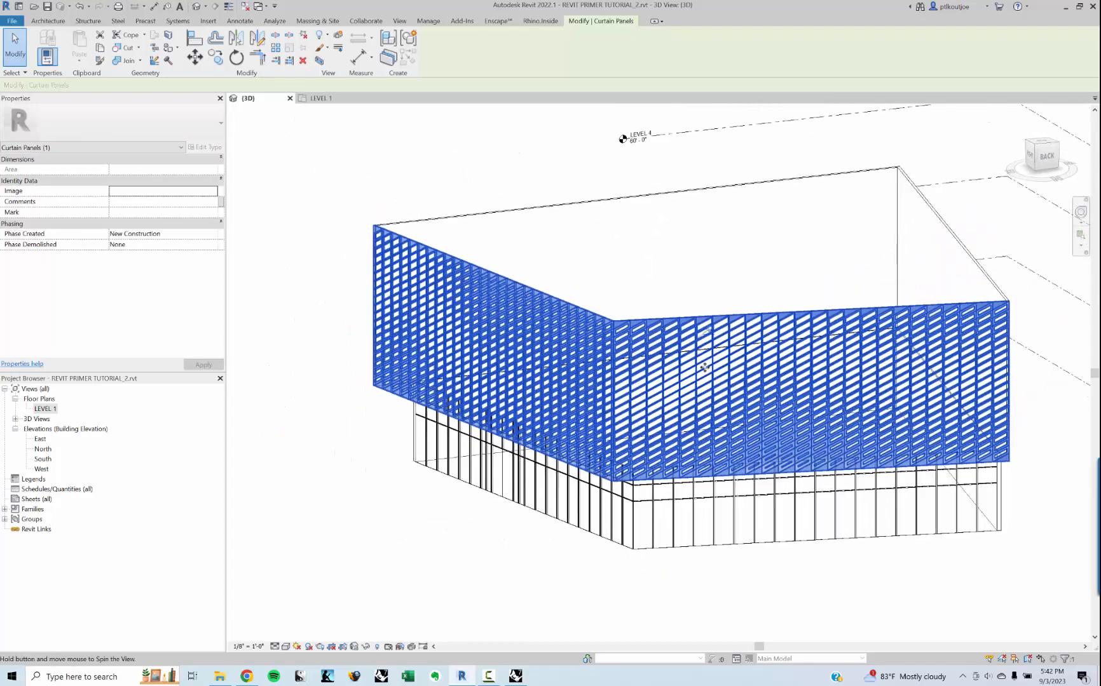
- Switch back to Grasshopper and graft the R output of the Merge feeding the DirectShape component
left_click(515, 676)
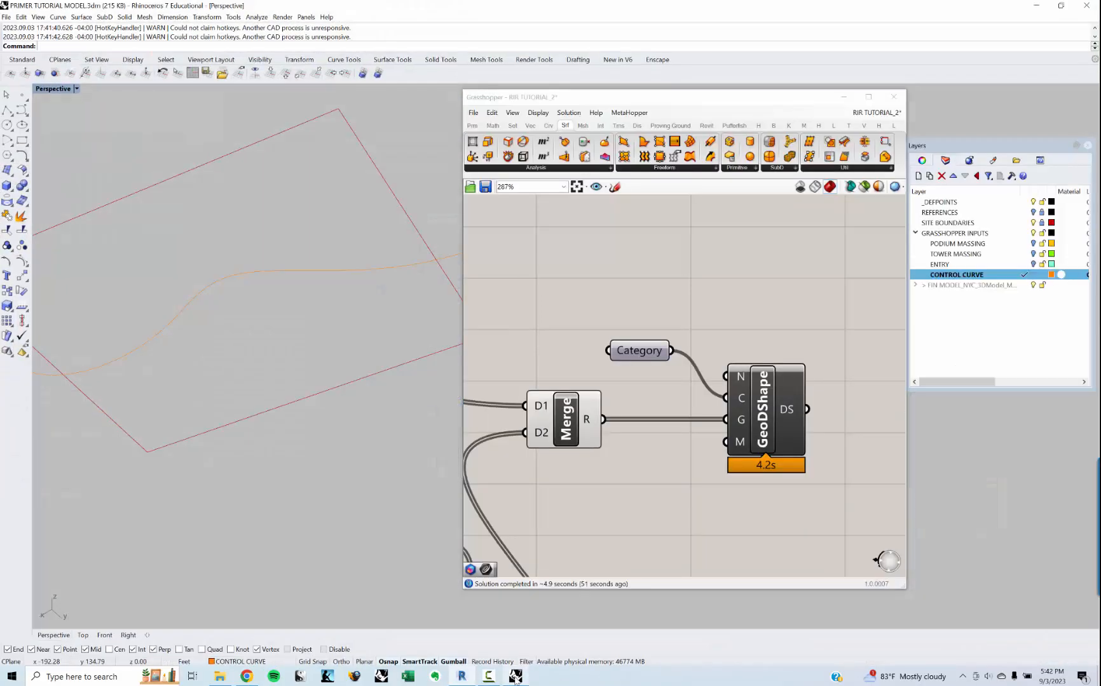
right_click_drag(751, 285, 719, 297)
right_click_drag(574, 426, 629, 410)
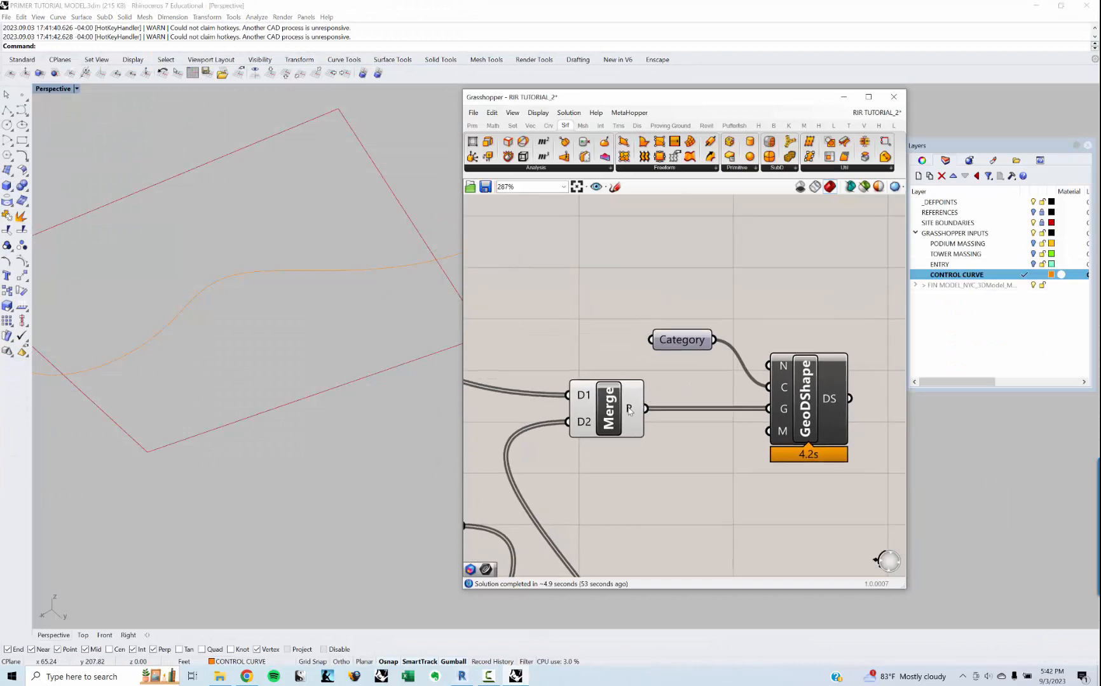
right_click(630, 411)
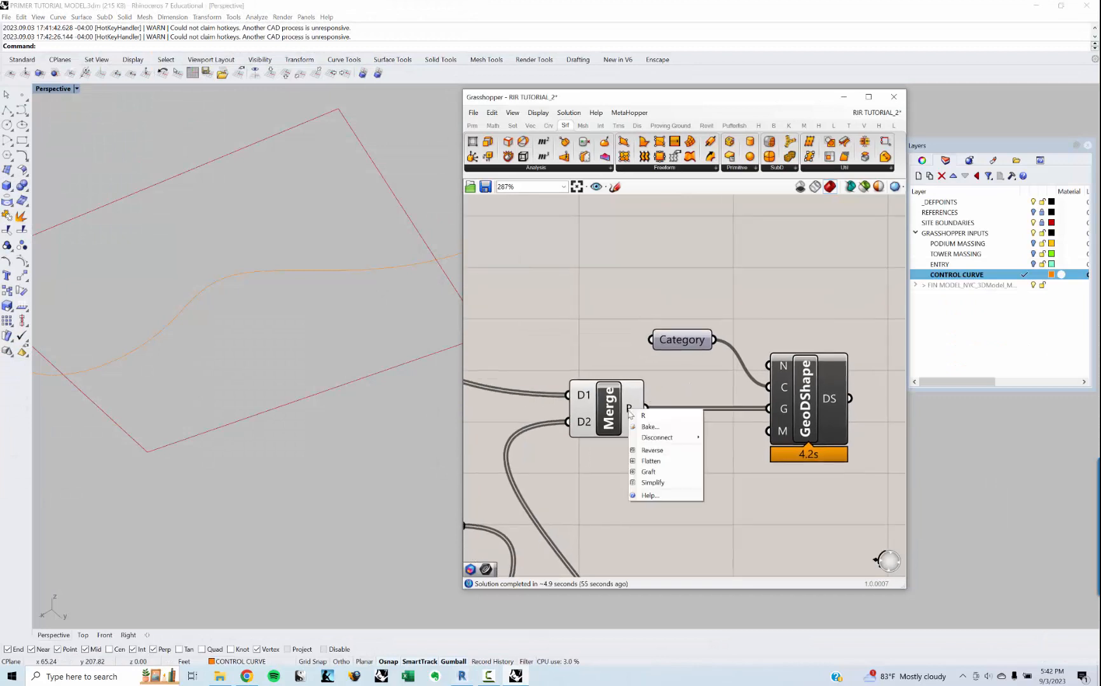
left_click(668, 476)
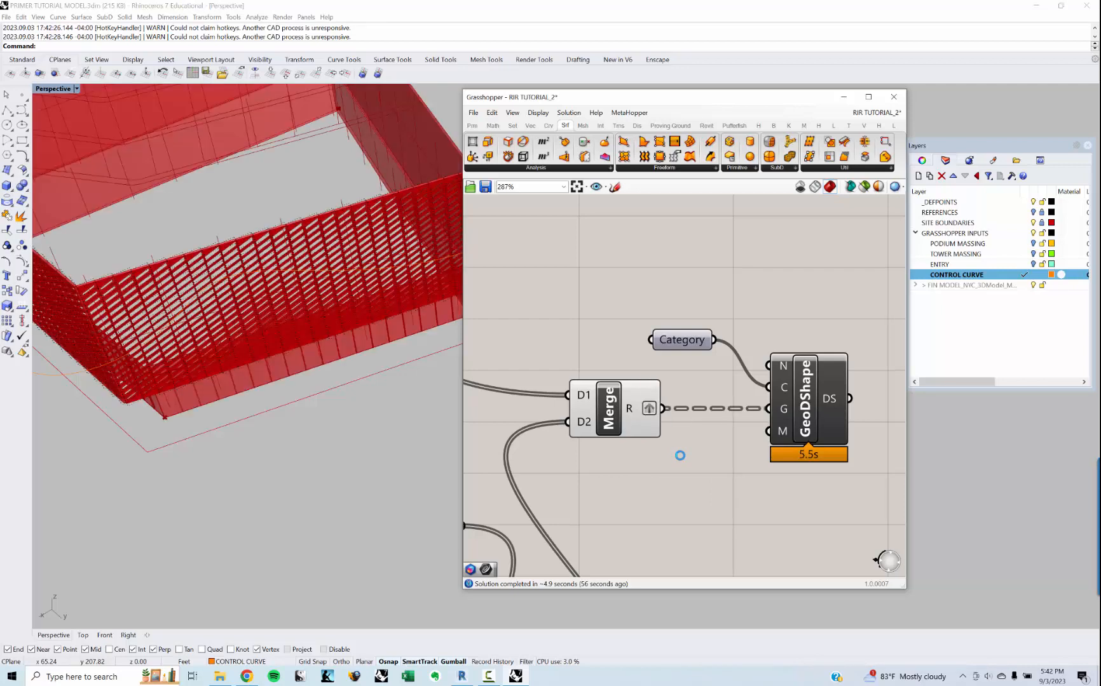
- Switch to Revit and inspect the podium facade up close and from around, selecting a single panel to check whether panels are separate elements
left_click(843, 97)
key("alt+Tab")
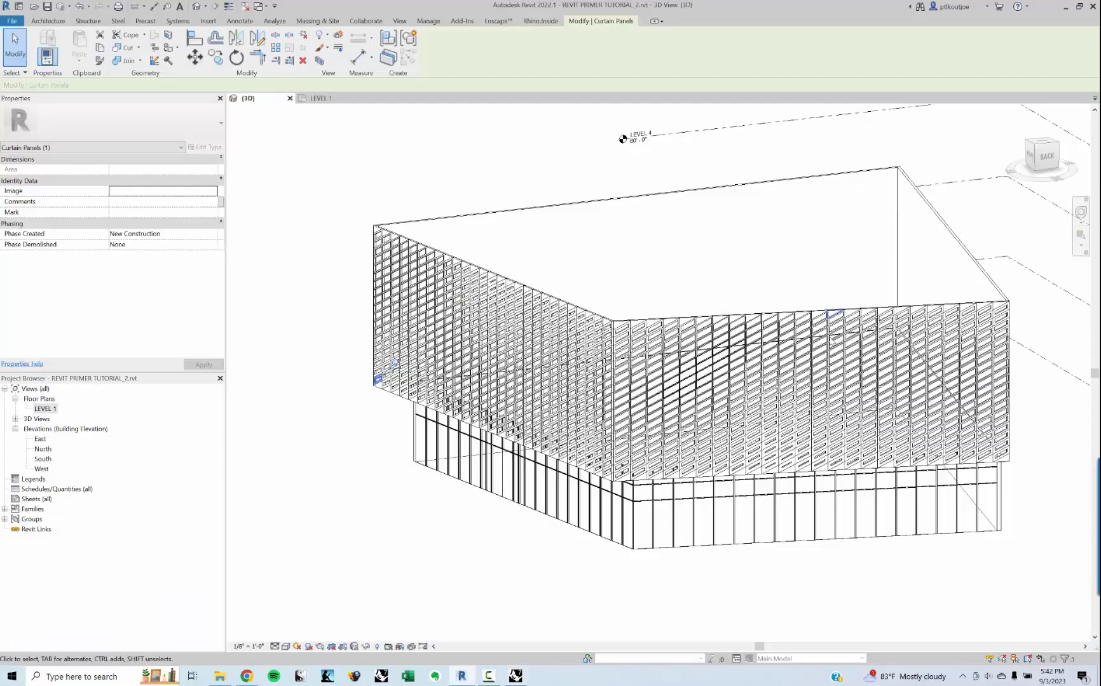
scroll(771, 378, "up", 3)
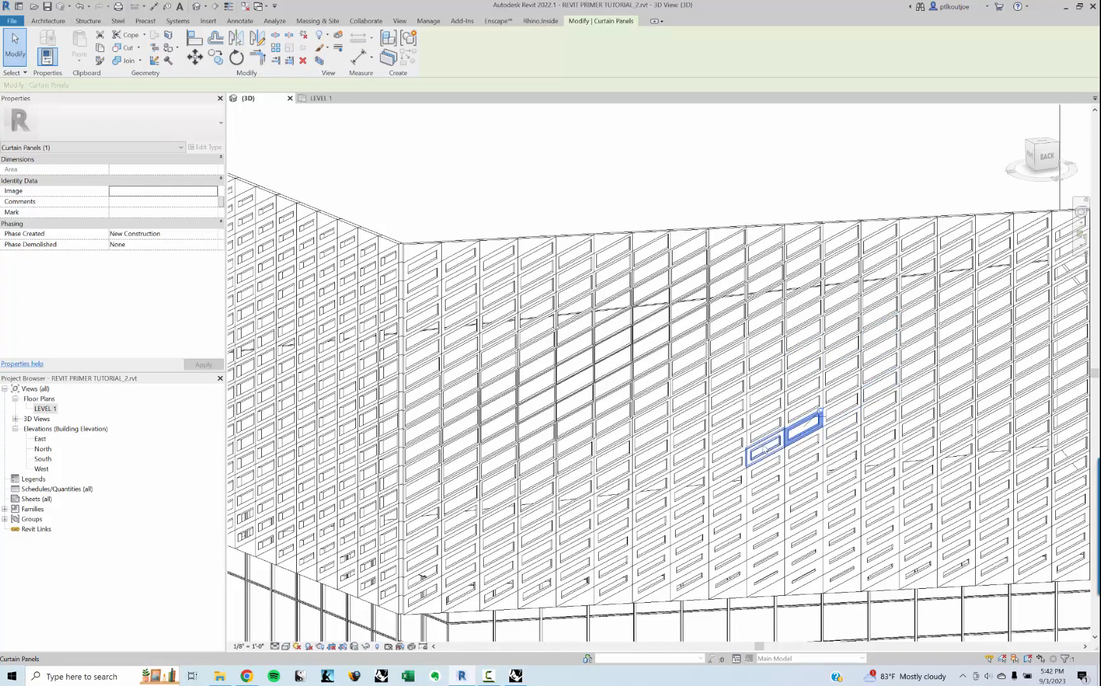
left_click(607, 395)
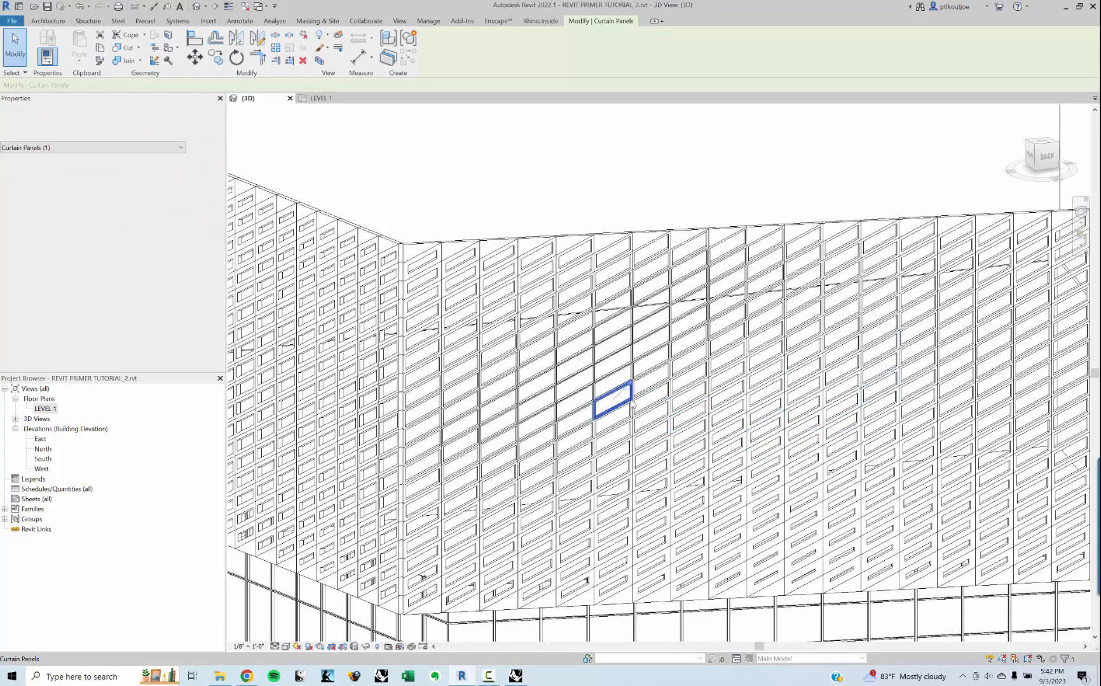
scroll(683, 348, "down", 2)
middle_click_drag(683, 348, 681, 374, "shift")
scroll(756, 454, "down", 2)
middle_click_drag(663, 314, 569, 192, "shift")
scroll(625, 184, "down", 2)
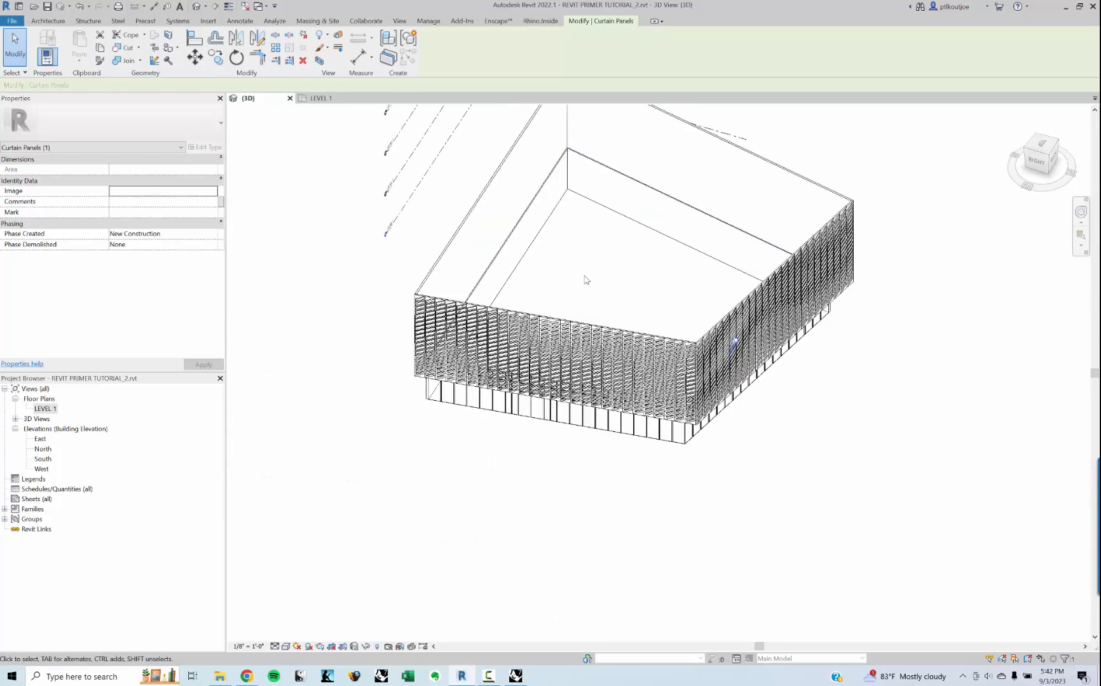
middle_click_drag(589, 292, 575, 264, "shift")
middle_click_drag(649, 257, 649, 204, "shift")
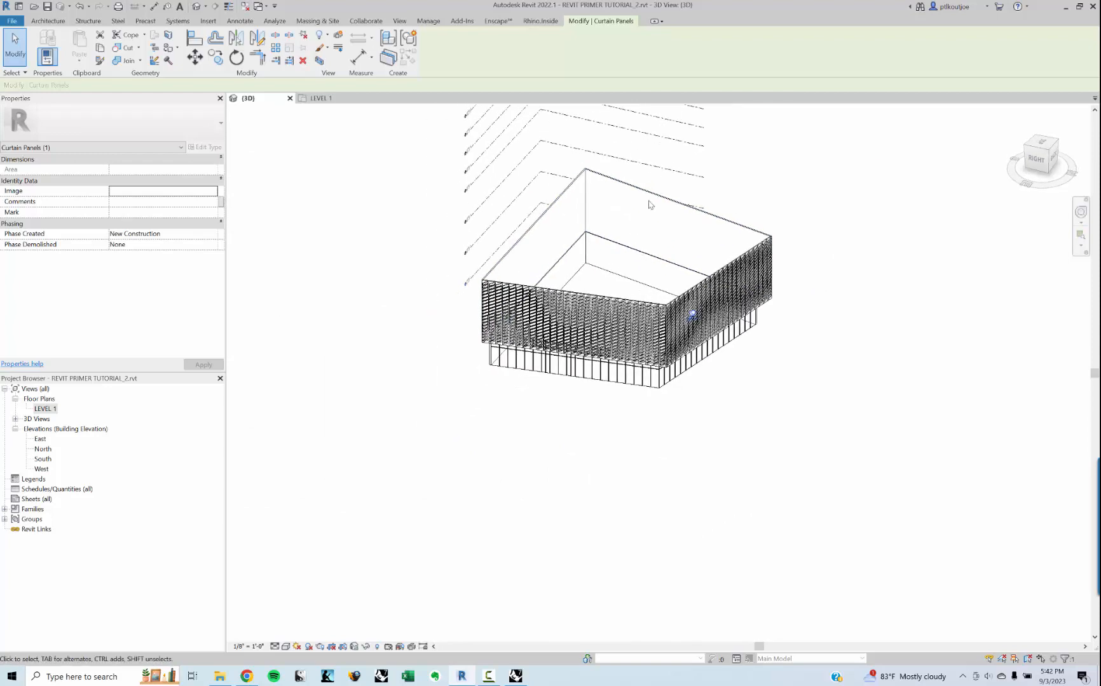
middle_click_drag(719, 415, 699, 477)
scroll(671, 376, "up", 2)
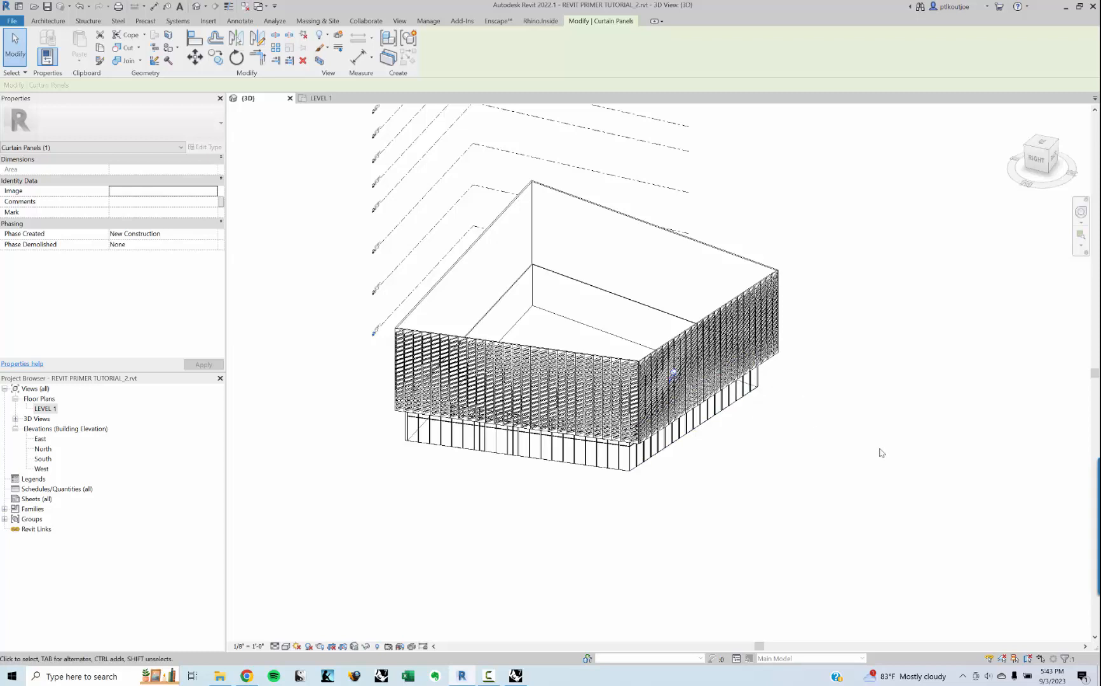